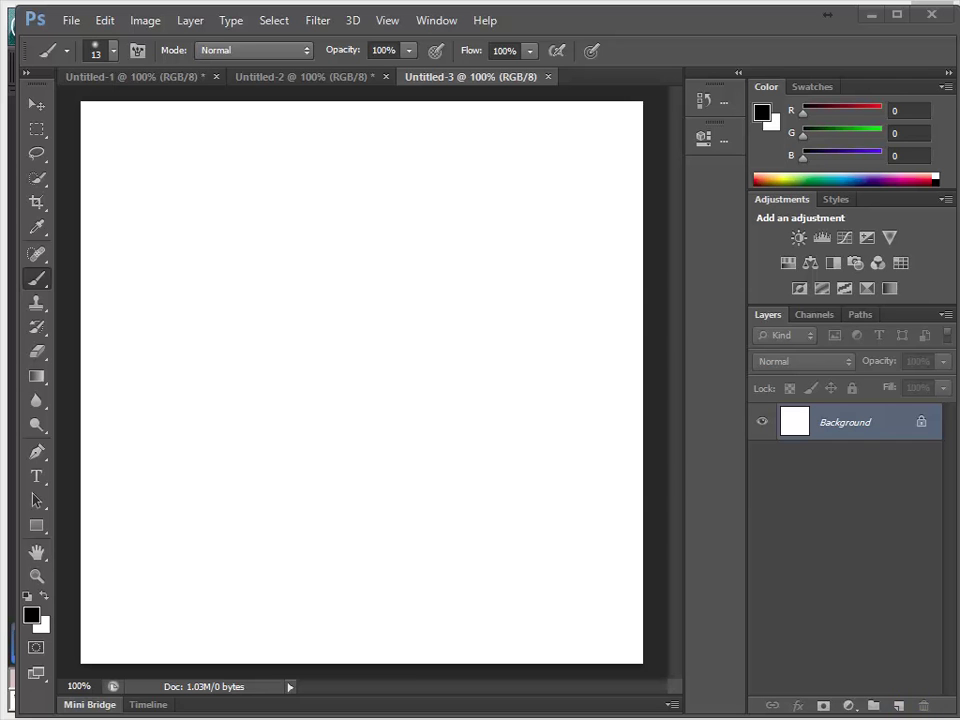
- Switch to Opera and examine the gazebo photo at full size: railings, lattice panels, columns and roof
{"action": "key", "text": "alt+Tab"}
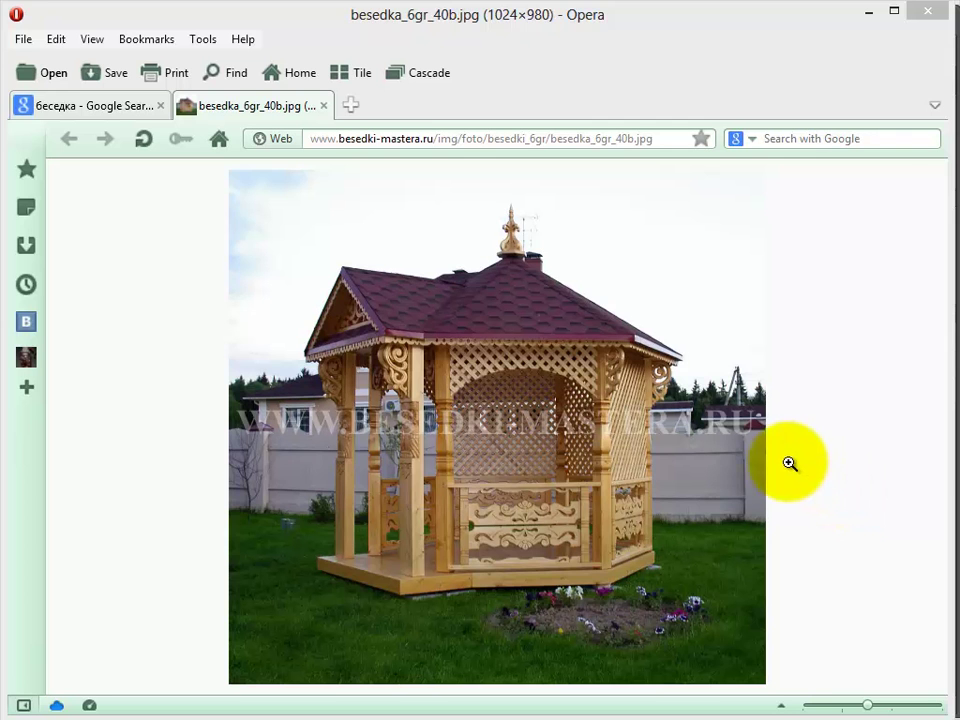
{"action": "left_click", "coordinate": [514, 441]}
{"action": "scroll", "coordinate": [516, 436], "scroll_direction": "down", "scroll_amount": 4}
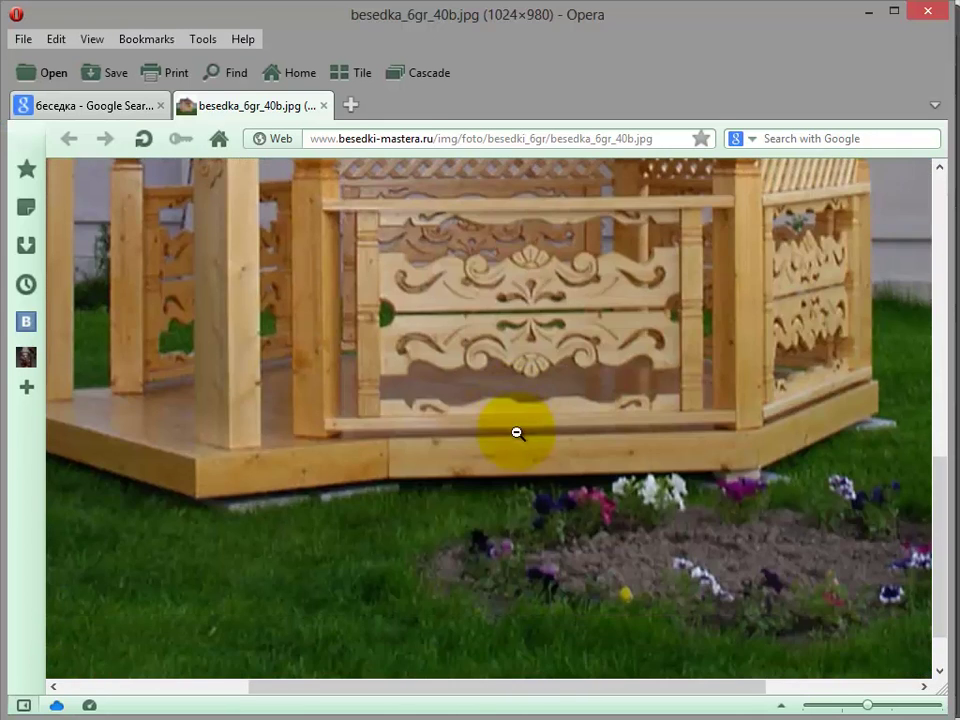
{"action": "scroll", "coordinate": [516, 434], "scroll_direction": "up", "scroll_amount": 4}
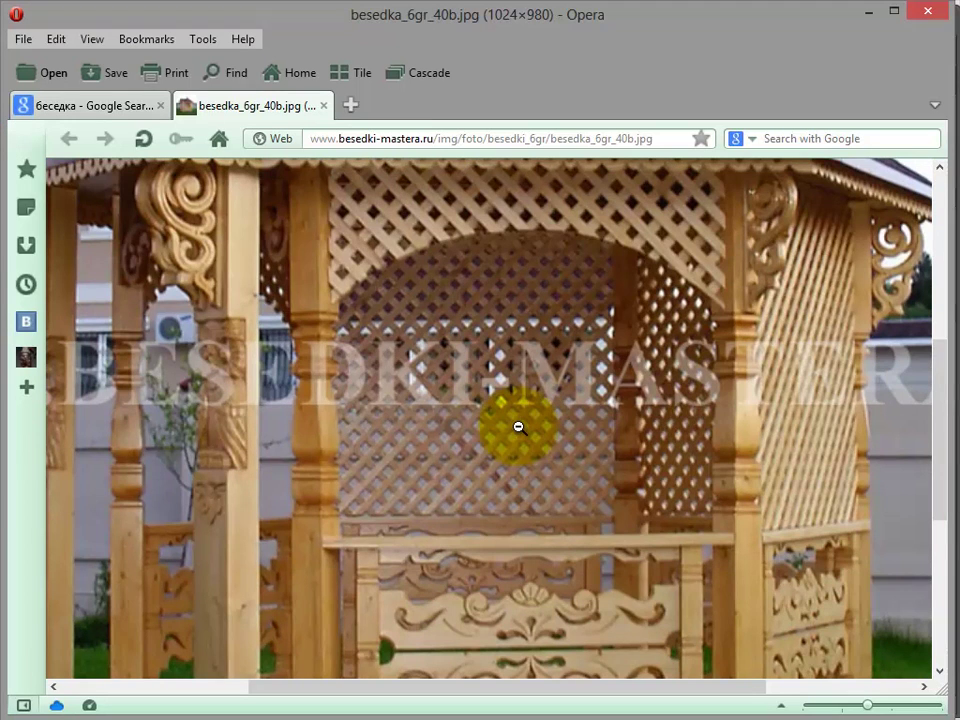
{"action": "scroll", "coordinate": [486, 418], "scroll_direction": "down", "scroll_amount": 4}
{"action": "scroll", "coordinate": [486, 418], "scroll_direction": "up", "scroll_amount": 4}
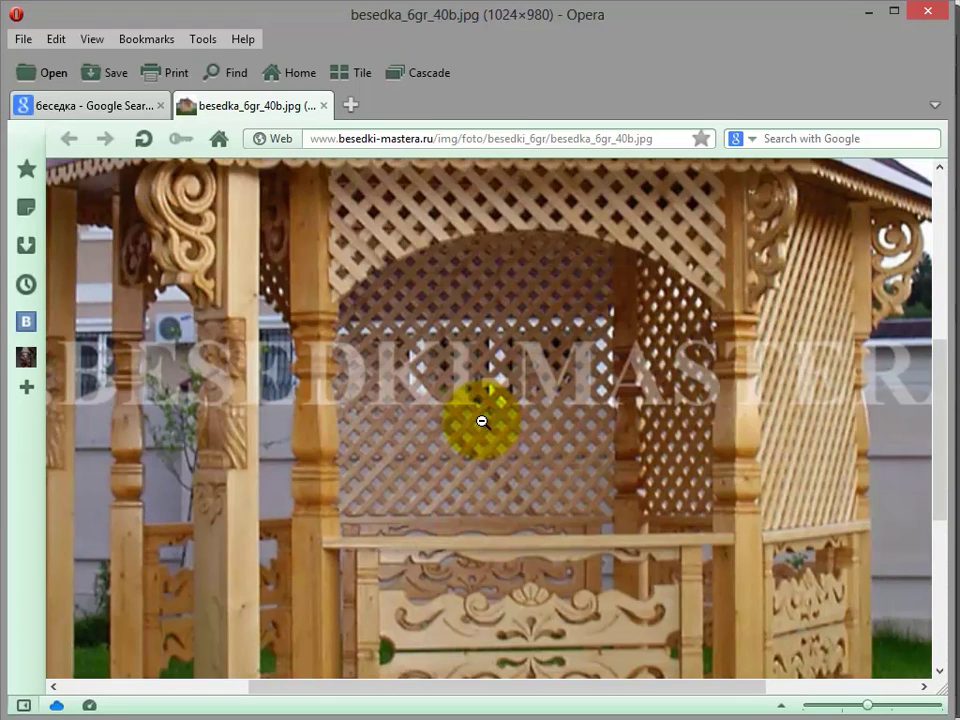
{"action": "scroll", "coordinate": [488, 414], "scroll_direction": "down", "scroll_amount": 1}
{"action": "scroll", "coordinate": [488, 414], "scroll_direction": "up", "scroll_amount": 5}
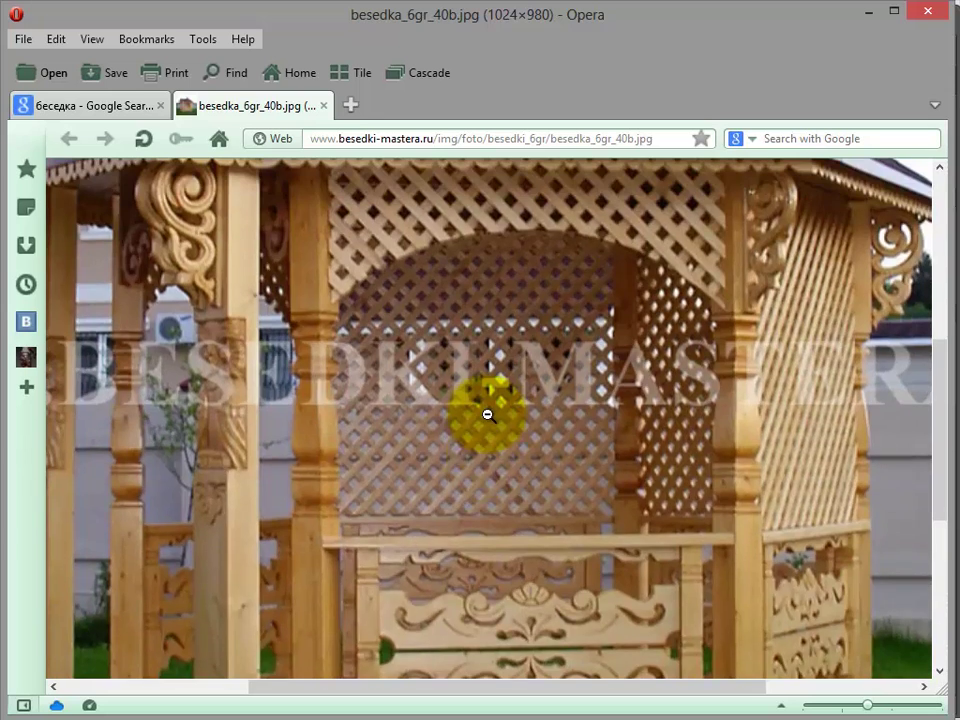
{"action": "scroll", "coordinate": [484, 399], "scroll_direction": "down", "scroll_amount": 3}
{"action": "scroll", "coordinate": [409, 340], "scroll_direction": "down", "scroll_amount": 2}
{"action": "scroll", "coordinate": [413, 364], "scroll_direction": "up", "scroll_amount": 4}
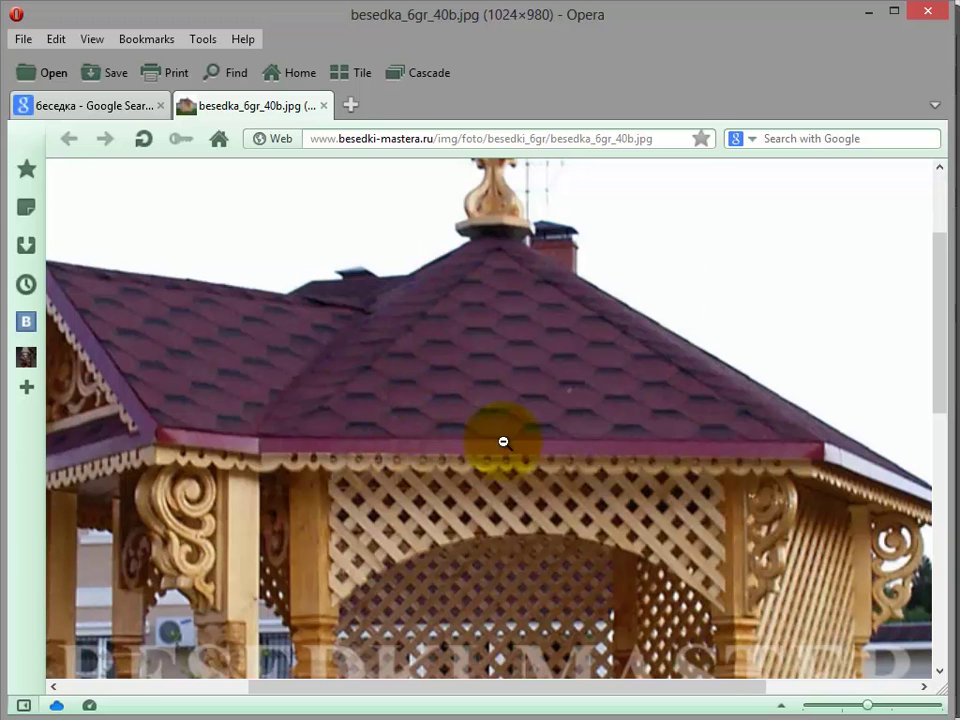
{"action": "scroll", "coordinate": [544, 458], "scroll_direction": "down", "scroll_amount": 5}
{"action": "scroll", "coordinate": [544, 456], "scroll_direction": "up", "scroll_amount": 5}
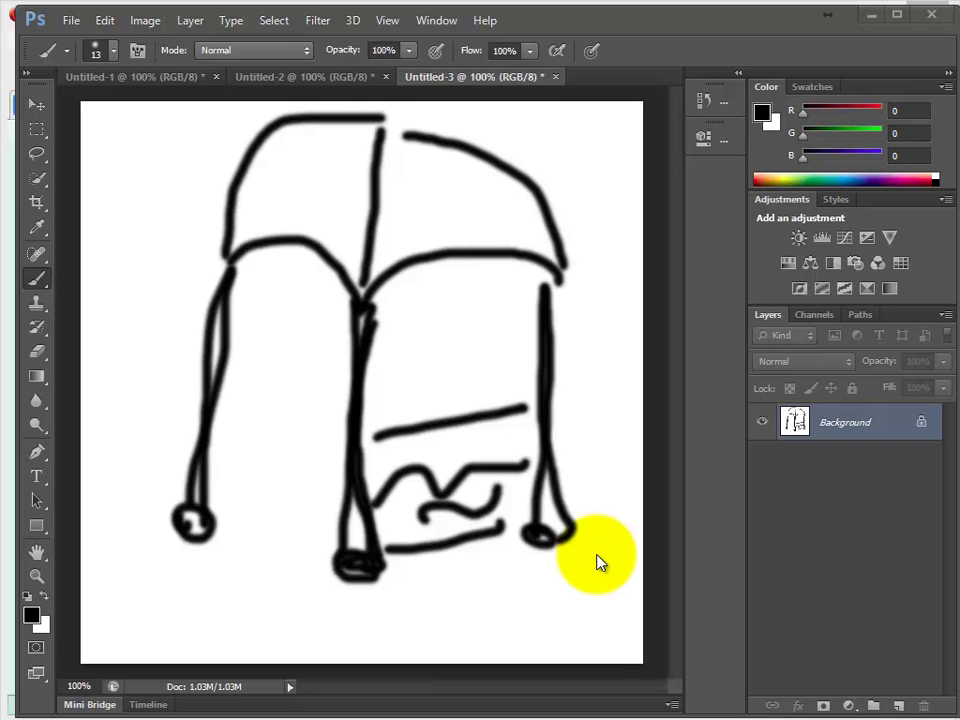
- Paint a wavy ornament between the sketched gazebo's left columns and a horizontal beam with a scribbled fill under the right arch
{"action": "left_click", "coordinate": [231, 606]}
{"action": "mouse_move", "coordinate": [251, 568]}
{"action": "left_mouse_down"}
{"action": "mouse_move", "coordinate": [289, 531]}
{"action": "mouse_move", "coordinate": [266, 429]}
{"action": "mouse_move", "coordinate": [284, 404]}
{"action": "left_mouse_up"}
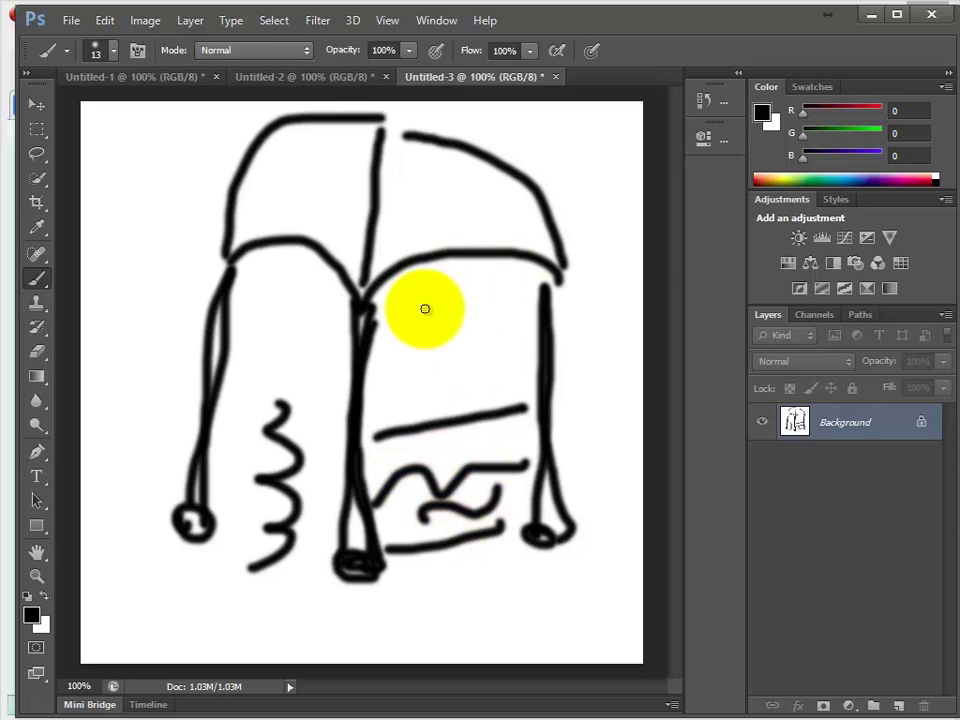
{"action": "left_click", "coordinate": [362, 318]}
{"action": "left_click", "coordinate": [537, 318], "text": "shift"}
{"action": "mouse_move", "coordinate": [407, 302]}
{"action": "left_mouse_down"}
{"action": "mouse_move", "coordinate": [503, 292]}
{"action": "mouse_move", "coordinate": [521, 268]}
{"action": "left_mouse_up"}
{"action": "mouse_move", "coordinate": [407, 302]}
{"action": "left_mouse_down"}
{"action": "mouse_move", "coordinate": [489, 272]}
{"action": "mouse_move", "coordinate": [407, 300]}
{"action": "mouse_move", "coordinate": [500, 300]}
{"action": "mouse_move", "coordinate": [471, 284]}
{"action": "left_mouse_up"}
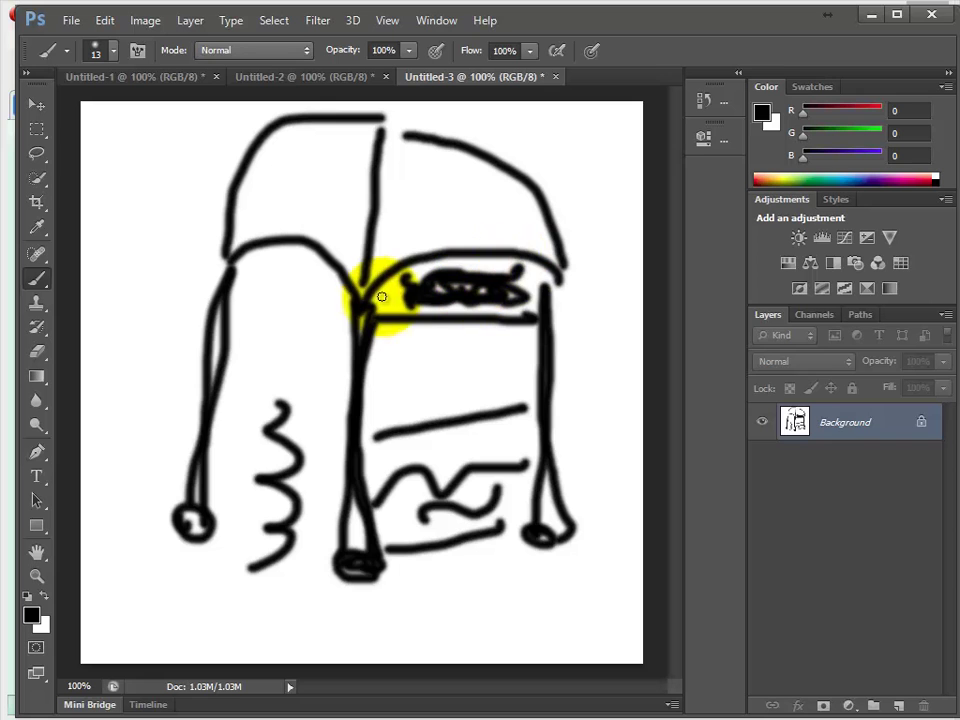
{"action": "left_click_drag", "start_coordinate": [281, 345], "coordinate": [205, 302]}
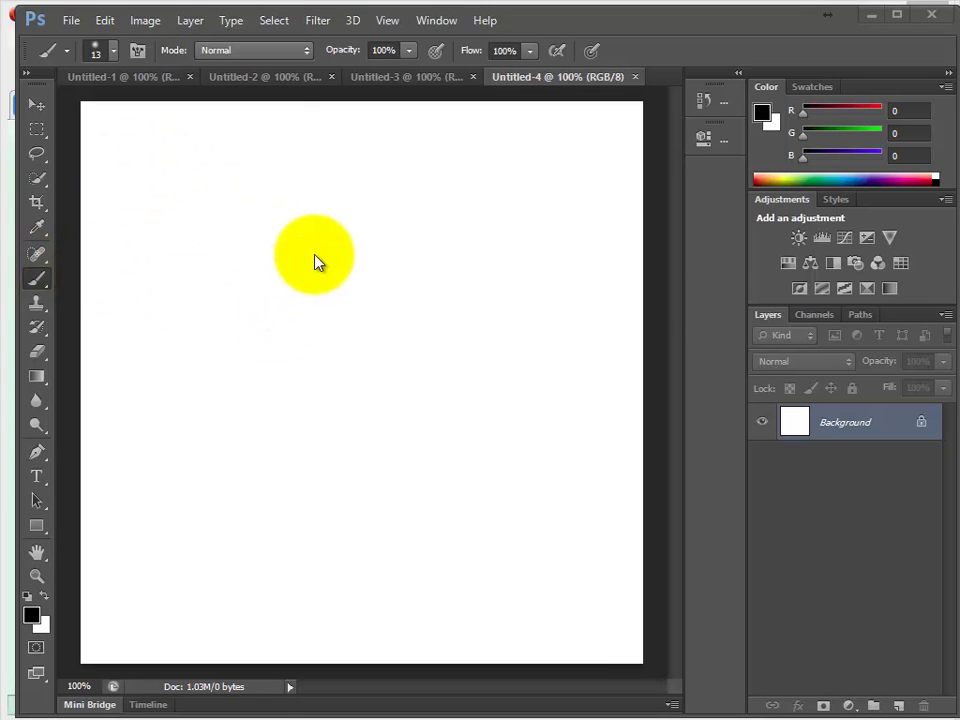
- Paint the stepped outline of a column base low on the blank Untitled-4 canvas
{"action": "left_click", "coordinate": [320, 240]}
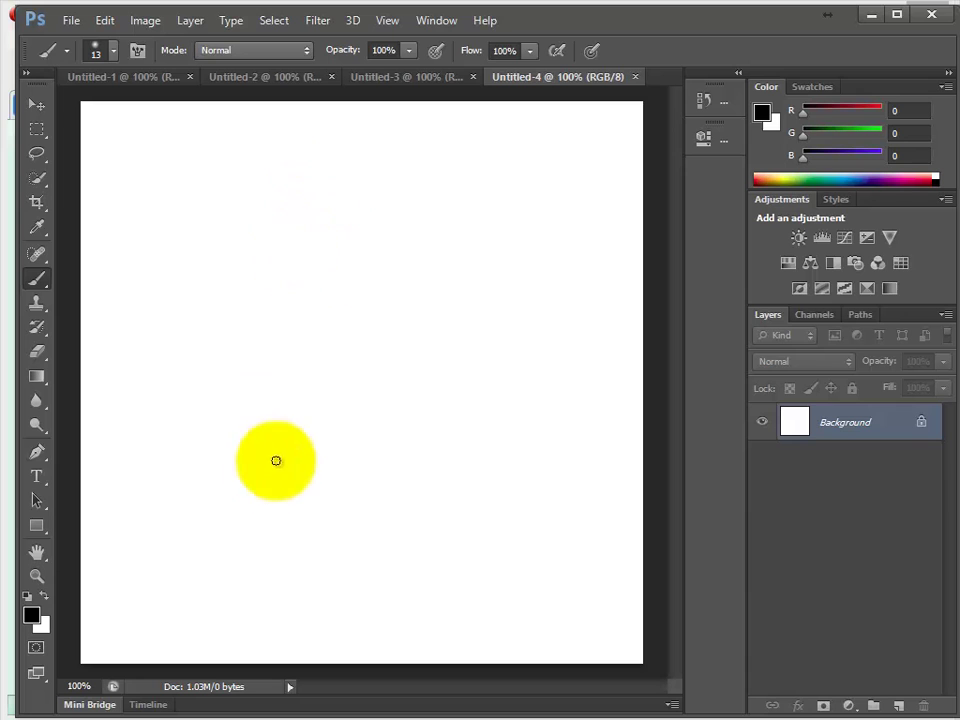
{"action": "mouse_move", "coordinate": [341, 619]}
{"action": "left_mouse_down"}
{"action": "mouse_move", "coordinate": [257, 611]}
{"action": "mouse_move", "coordinate": [268, 568]}
{"action": "mouse_move", "coordinate": [293, 561]}
{"action": "mouse_move", "coordinate": [272, 562]}
{"action": "mouse_move", "coordinate": [295, 616]}
{"action": "mouse_move", "coordinate": [322, 620]}
{"action": "left_mouse_up"}
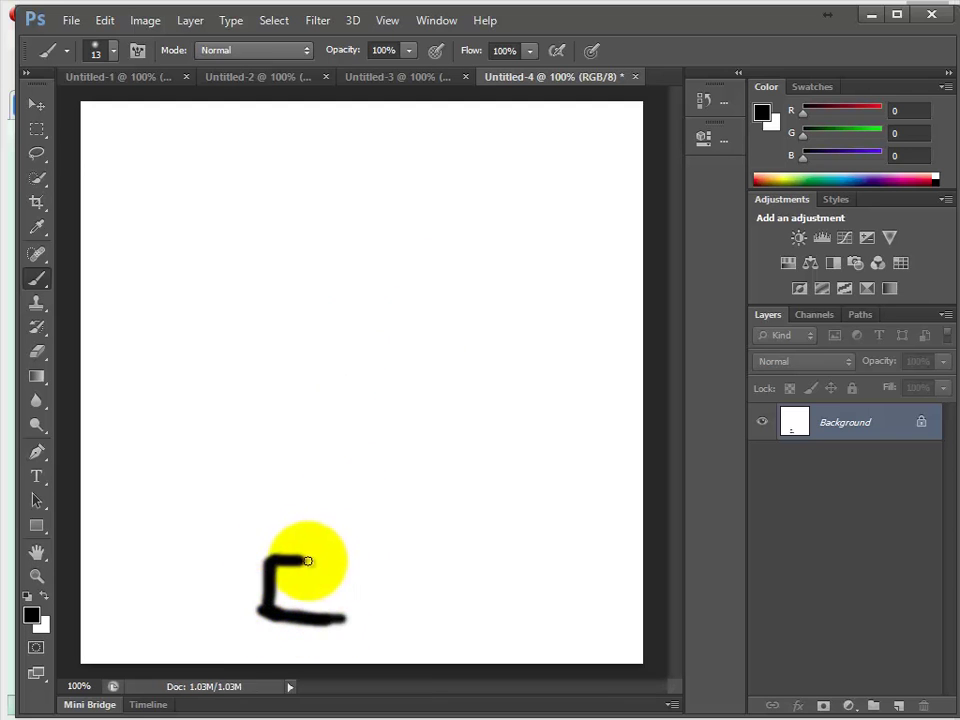
{"action": "mouse_move", "coordinate": [303, 558]}
{"action": "left_mouse_down"}
{"action": "mouse_move", "coordinate": [306, 371]}
{"action": "mouse_move", "coordinate": [316, 332]}
{"action": "left_mouse_up"}
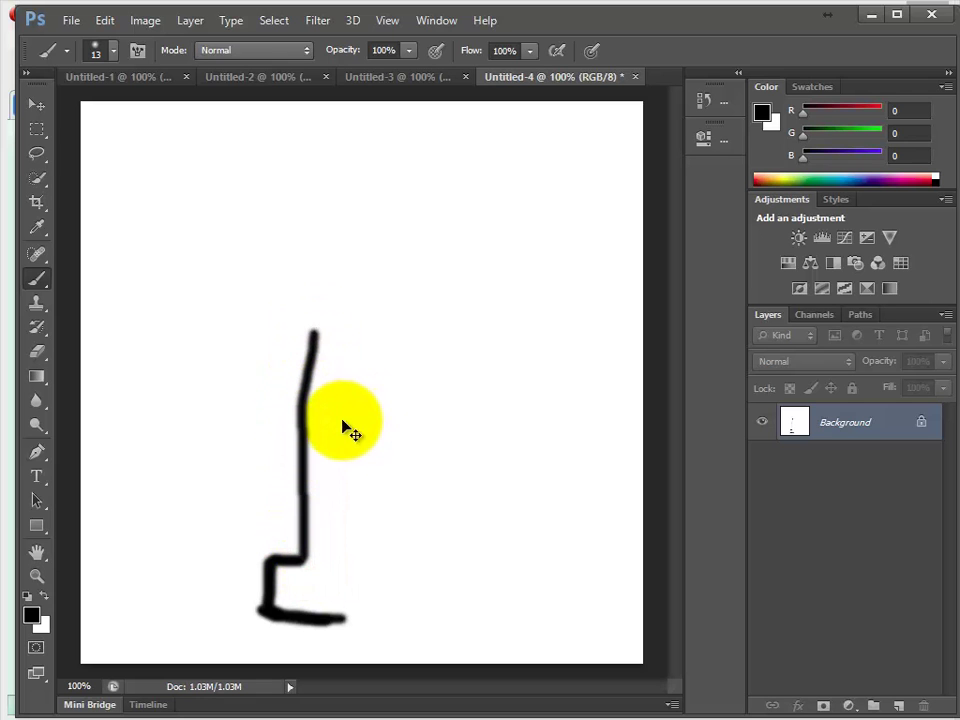
{"action": "key", "text": "ctrl+z"}
{"action": "left_click_drag", "start_coordinate": [299, 550], "coordinate": [315, 414]}
{"action": "key", "text": "ctrl+z"}
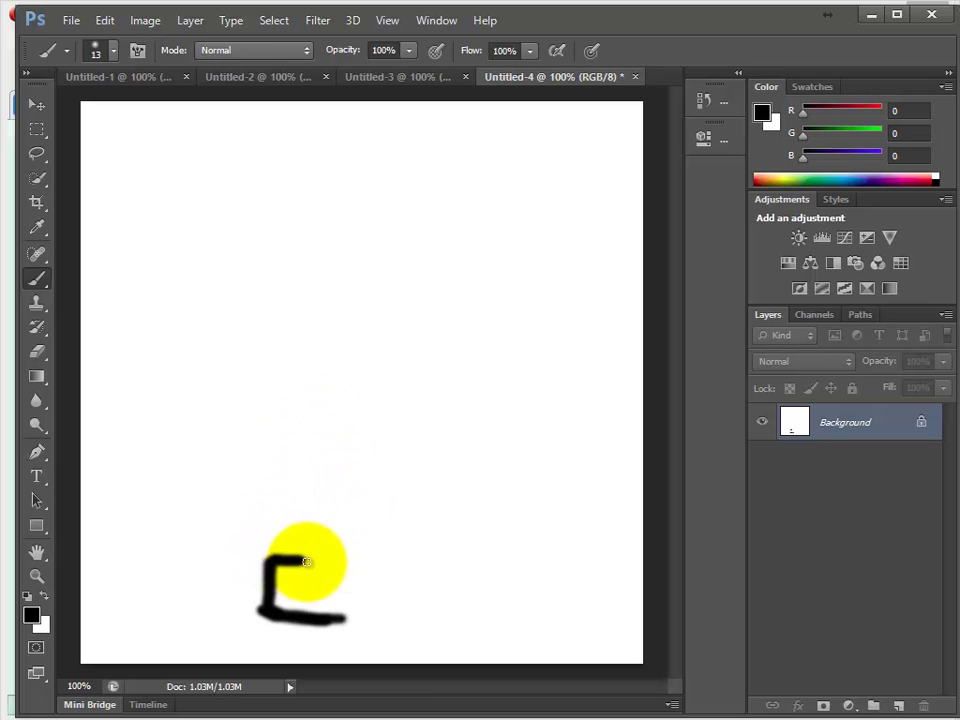
- Paint the column's curved left shaft outline rising from the base and a vertical dash-dot centre axis beside it
{"action": "mouse_move", "coordinate": [298, 557]}
{"action": "left_mouse_down"}
{"action": "mouse_move", "coordinate": [349, 144]}
{"action": "mouse_move", "coordinate": [371, 283]}
{"action": "left_mouse_up"}
{"action": "key", "text": "ctrl+z"}
{"action": "left_click", "coordinate": [373, 350]}
{"action": "left_click_drag", "start_coordinate": [362, 474], "coordinate": [361, 513]}
{"action": "left_click", "coordinate": [359, 582]}
{"action": "left_click_drag", "start_coordinate": [356, 615], "coordinate": [352, 655]}
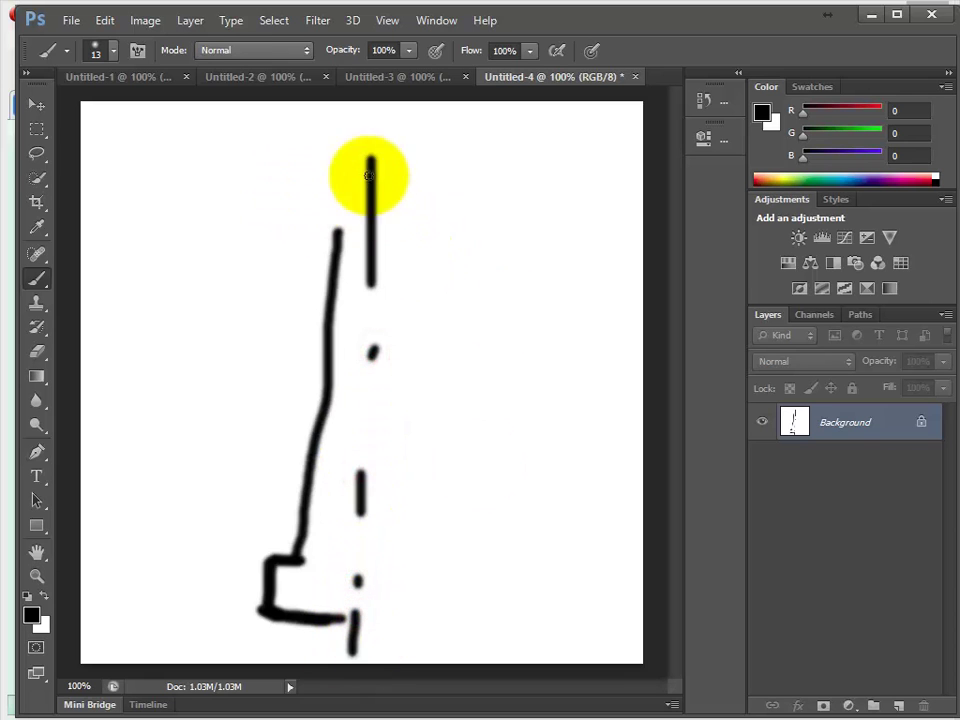
- Paint the column's capital at the top of the shaft and a dashed second profile between the shaft outline and the axis
{"action": "mouse_move", "coordinate": [337, 225]}
{"action": "left_mouse_down"}
{"action": "mouse_move", "coordinate": [312, 209]}
{"action": "mouse_move", "coordinate": [305, 180]}
{"action": "mouse_move", "coordinate": [362, 178]}
{"action": "left_mouse_up"}
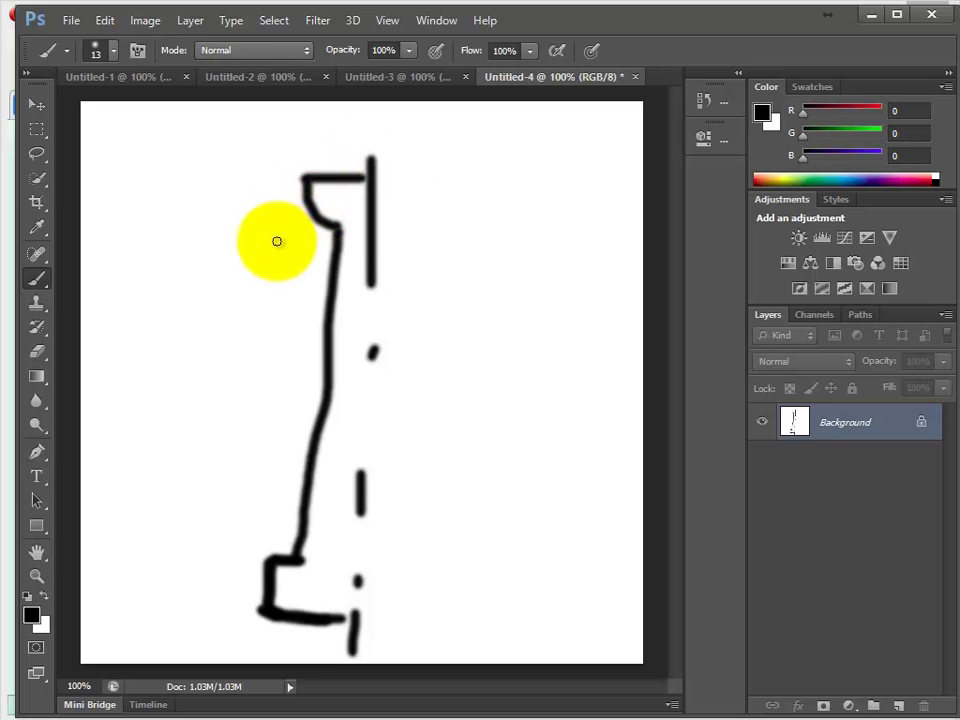
{"action": "mouse_move", "coordinate": [307, 180]}
{"action": "left_mouse_down"}
{"action": "mouse_move", "coordinate": [315, 156]}
{"action": "mouse_move", "coordinate": [354, 157]}
{"action": "mouse_move", "coordinate": [306, 156]}
{"action": "mouse_move", "coordinate": [362, 163]}
{"action": "left_mouse_up"}
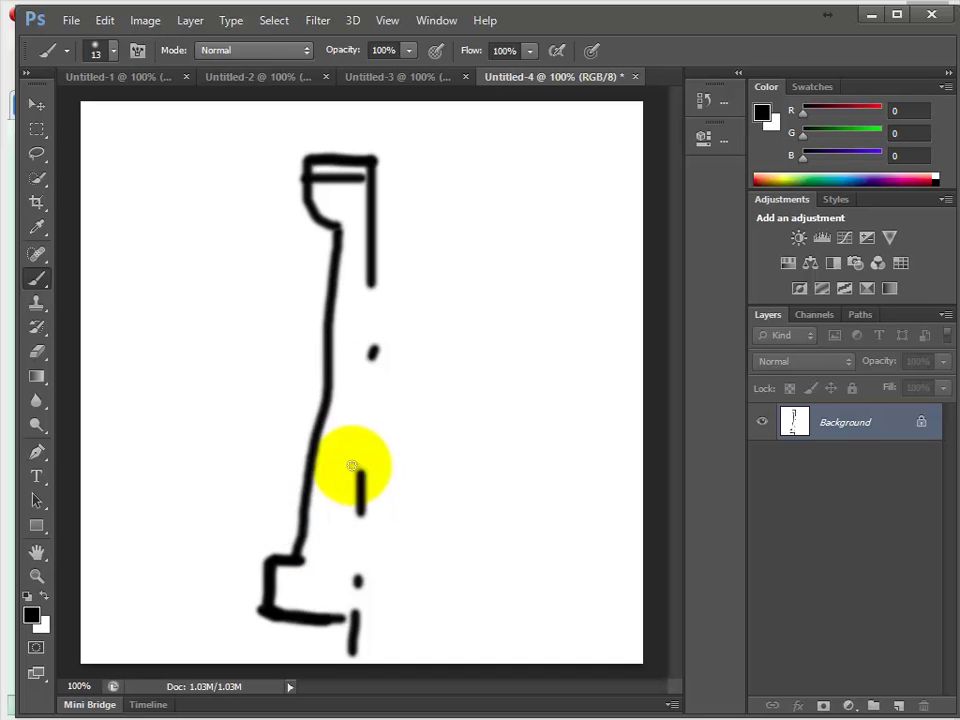
{"action": "left_click_drag", "start_coordinate": [310, 521], "coordinate": [346, 462]}
{"action": "mouse_move", "coordinate": [331, 454]}
{"action": "left_mouse_down"}
{"action": "mouse_move", "coordinate": [360, 366]}
{"action": "mouse_move", "coordinate": [361, 320]}
{"action": "left_mouse_up"}
{"action": "left_click_drag", "start_coordinate": [349, 304], "coordinate": [366, 279]}
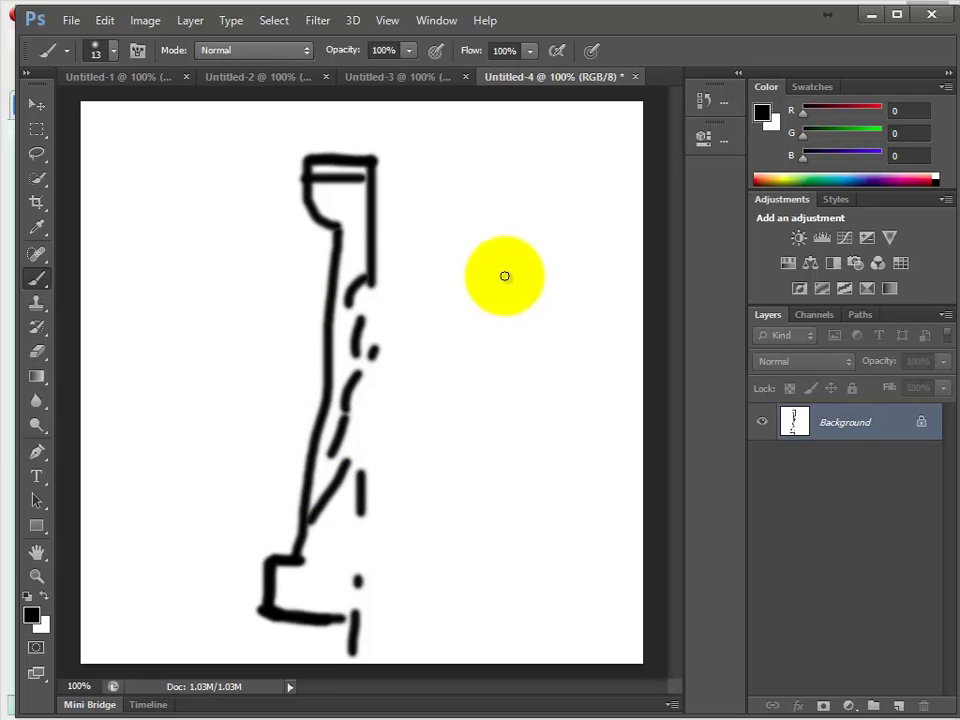
- Paint extension lines from the column's top and bottom and handwrite the height "3,5m" between them
{"action": "left_click_drag", "start_coordinate": [381, 157], "coordinate": [540, 182]}
{"action": "left_click_drag", "start_coordinate": [364, 620], "coordinate": [474, 624]}
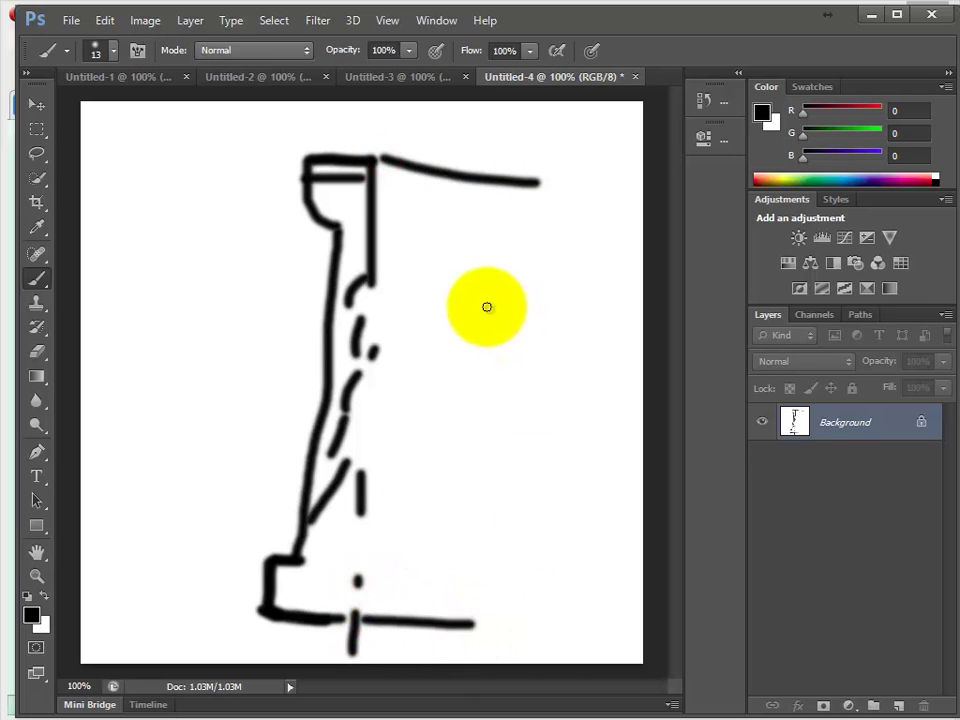
{"action": "mouse_move", "coordinate": [486, 298]}
{"action": "left_mouse_down"}
{"action": "mouse_move", "coordinate": [505, 319]}
{"action": "mouse_move", "coordinate": [483, 342]}
{"action": "mouse_move", "coordinate": [530, 359]}
{"action": "left_mouse_up"}
{"action": "mouse_move", "coordinate": [560, 302]}
{"action": "left_mouse_down"}
{"action": "mouse_move", "coordinate": [579, 330]}
{"action": "mouse_move", "coordinate": [558, 334]}
{"action": "mouse_move", "coordinate": [594, 291]}
{"action": "left_mouse_up"}
{"action": "mouse_move", "coordinate": [585, 311]}
{"action": "left_mouse_down"}
{"action": "mouse_move", "coordinate": [592, 328]}
{"action": "mouse_move", "coordinate": [617, 335]}
{"action": "left_mouse_up"}
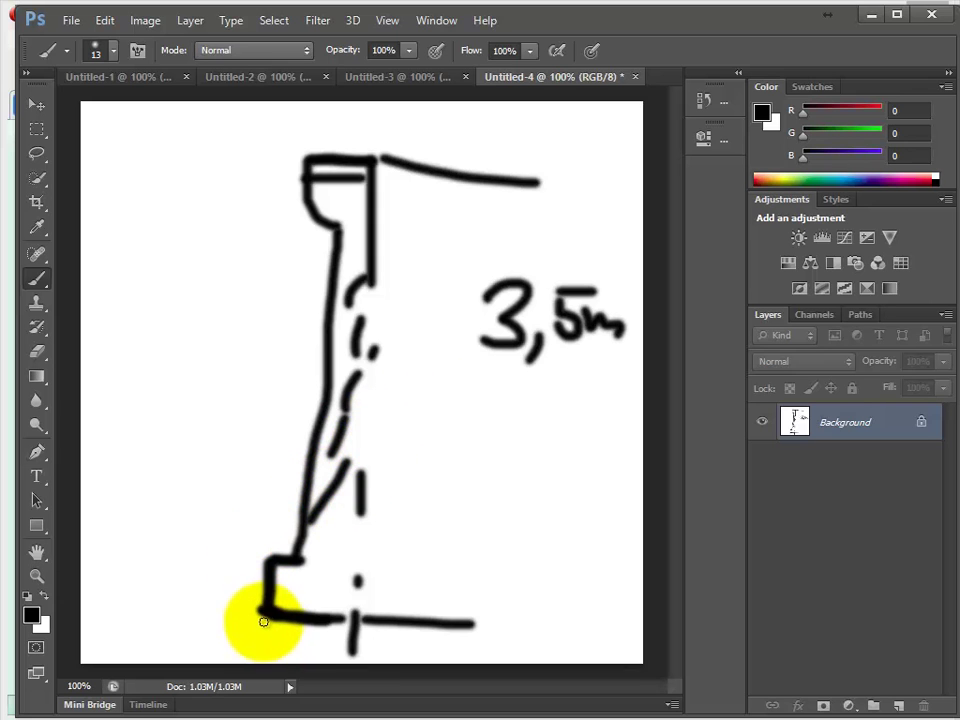
- Paint a dimension line below the column base and handwrite "0,8m" beside the base
{"action": "mouse_move", "coordinate": [265, 618]}
{"action": "left_mouse_down"}
{"action": "mouse_move", "coordinate": [270, 655]}
{"action": "mouse_move", "coordinate": [620, 705]}
{"action": "left_mouse_up"}
{"action": "left_click_drag", "start_coordinate": [264, 643], "coordinate": [522, 652]}
{"action": "mouse_move", "coordinate": [493, 574]}
{"action": "left_mouse_down"}
{"action": "mouse_move", "coordinate": [497, 561]}
{"action": "mouse_move", "coordinate": [500, 572]}
{"action": "left_mouse_up"}
{"action": "left_click_drag", "start_coordinate": [544, 516], "coordinate": [491, 598]}
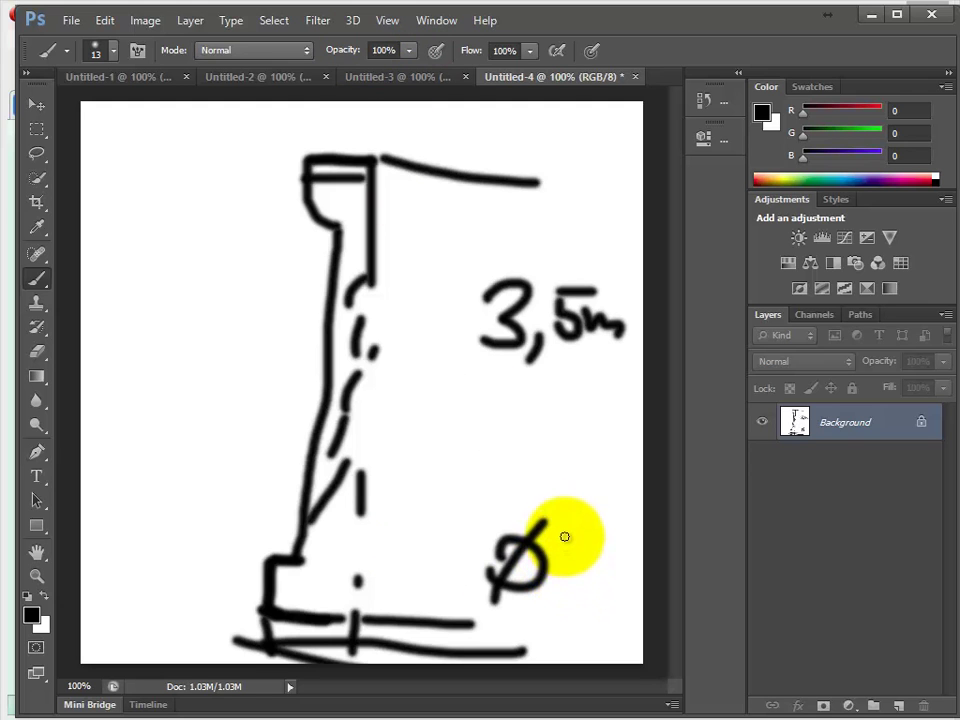
{"action": "left_click_drag", "start_coordinate": [569, 572], "coordinate": [567, 590]}
{"action": "mouse_move", "coordinate": [570, 514]}
{"action": "left_mouse_down"}
{"action": "mouse_move", "coordinate": [603, 545]}
{"action": "mouse_move", "coordinate": [606, 574]}
{"action": "mouse_move", "coordinate": [635, 572]}
{"action": "left_mouse_up"}
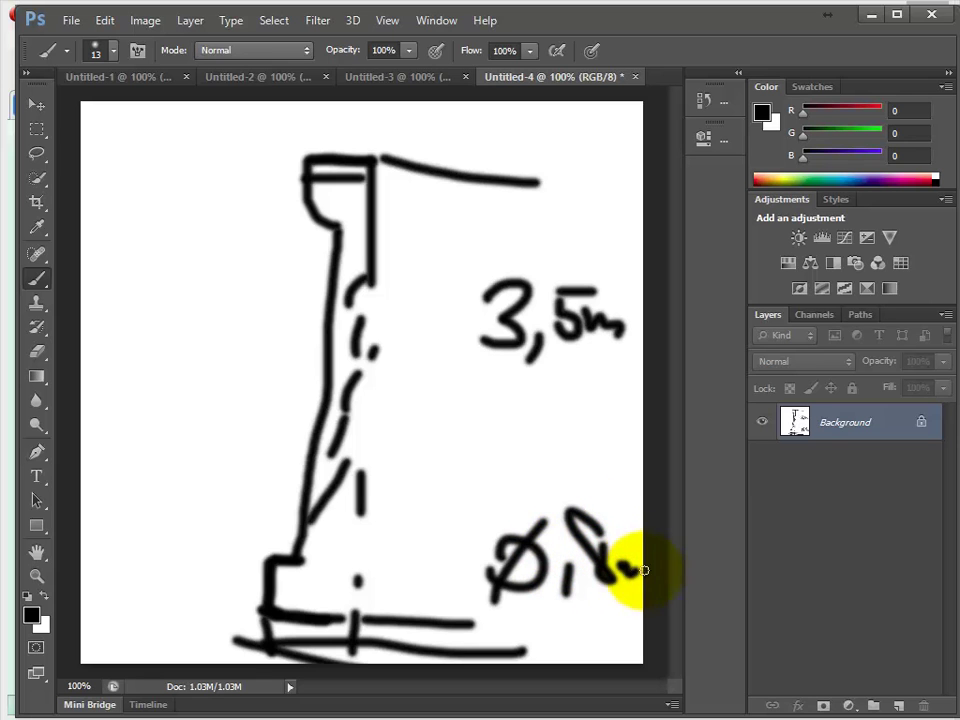
- Paint a horizontal line across the lower shaft just above the base and handwrite its label beside it
{"action": "left_click", "coordinate": [229, 484]}
{"action": "left_click", "coordinate": [509, 494], "text": "shift"}
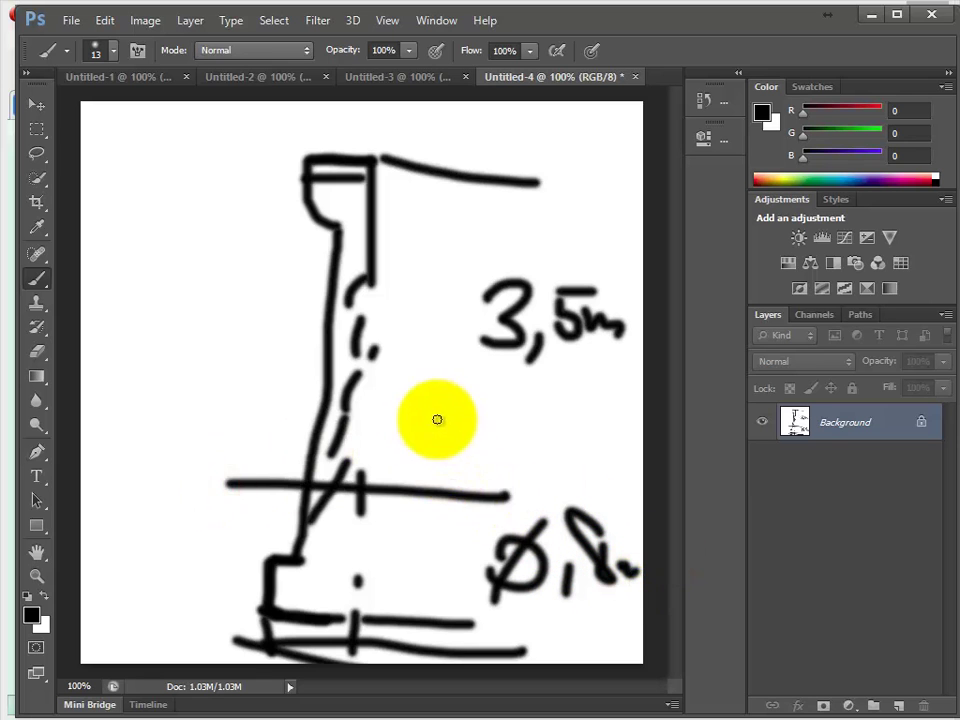
{"action": "mouse_move", "coordinate": [460, 437]}
{"action": "left_mouse_down"}
{"action": "mouse_move", "coordinate": [495, 420]}
{"action": "mouse_move", "coordinate": [505, 395]}
{"action": "left_mouse_up"}
{"action": "mouse_move", "coordinate": [544, 435]}
{"action": "left_mouse_down"}
{"action": "mouse_move", "coordinate": [549, 422]}
{"action": "mouse_move", "coordinate": [583, 442]}
{"action": "left_mouse_up"}
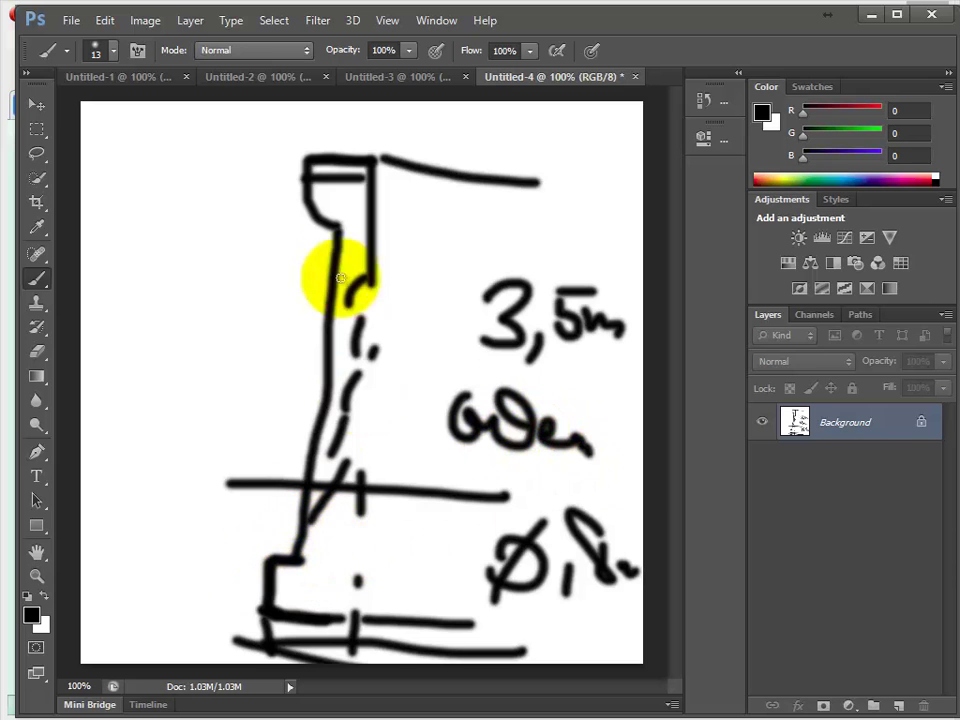
- Paint horizontal dimension lines above and below the column's capital and handwrite a label beside each
{"action": "mouse_move", "coordinate": [290, 118]}
{"action": "left_mouse_down", "text": "shift"}
{"action": "mouse_move", "coordinate": [480, 134]}
{"action": "mouse_move", "coordinate": [514, 122]}
{"action": "mouse_move", "coordinate": [590, 126]}
{"action": "left_mouse_up", "text": "shift"}
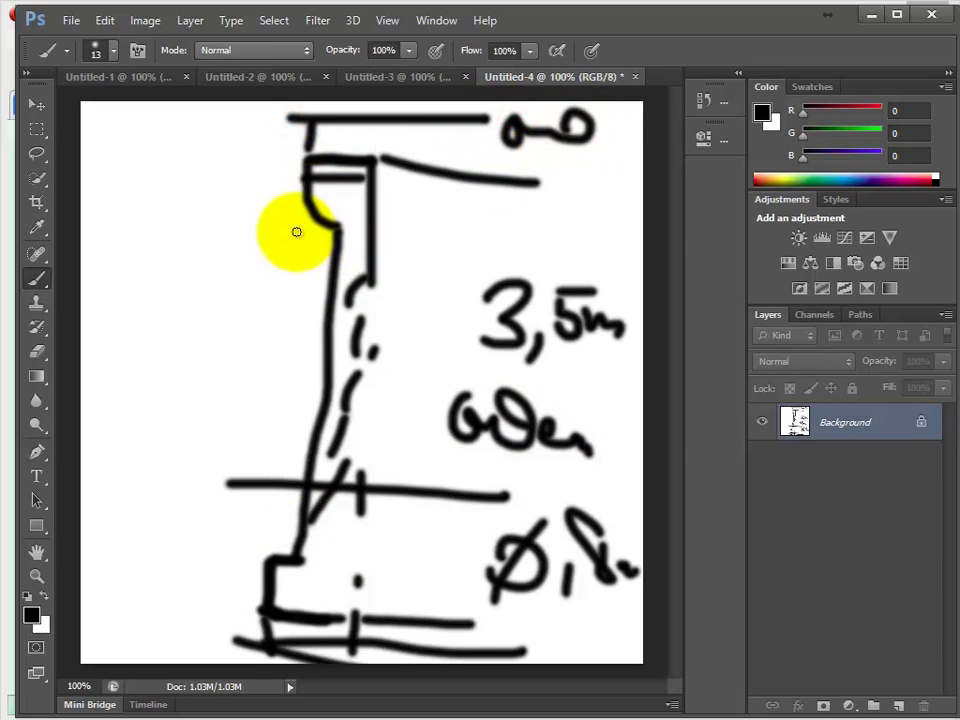
{"action": "left_click_drag", "start_coordinate": [290, 229], "coordinate": [450, 230], "text": "shift"}
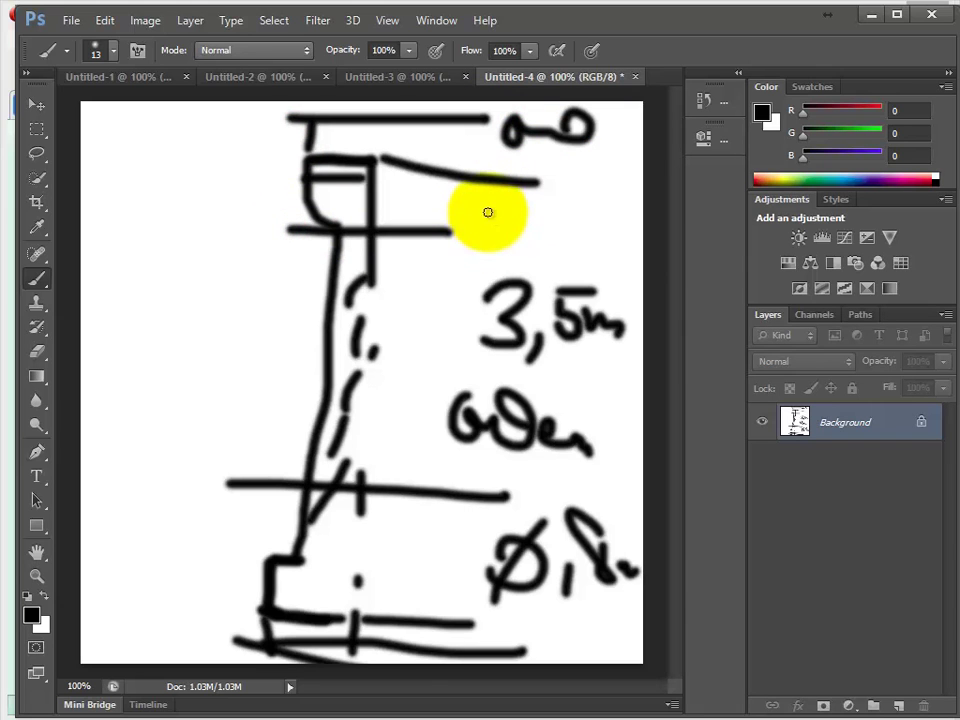
{"action": "mouse_move", "coordinate": [491, 208]}
{"action": "left_mouse_down"}
{"action": "mouse_move", "coordinate": [545, 241]}
{"action": "mouse_move", "coordinate": [542, 220]}
{"action": "mouse_move", "coordinate": [598, 240]}
{"action": "mouse_move", "coordinate": [588, 246]}
{"action": "left_mouse_up"}
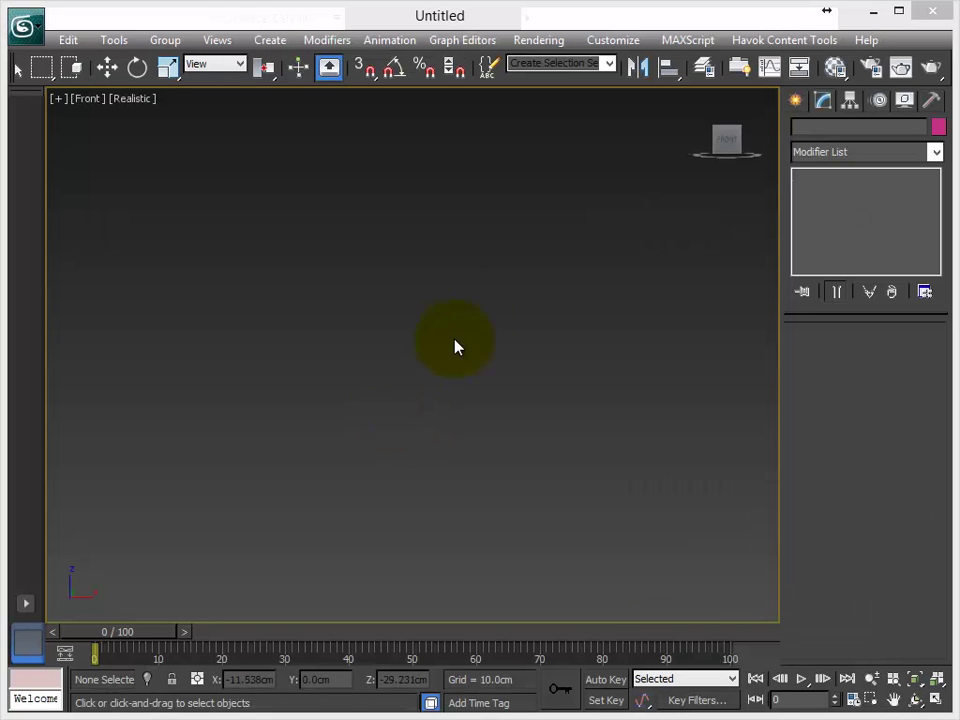
- Switch to 3ds Max and display the grid in the Front viewport
{"action": "left_click", "coordinate": [476, 316]}
{"action": "middle_click_drag", "start_coordinate": [444, 337], "coordinate": [380, 383]}
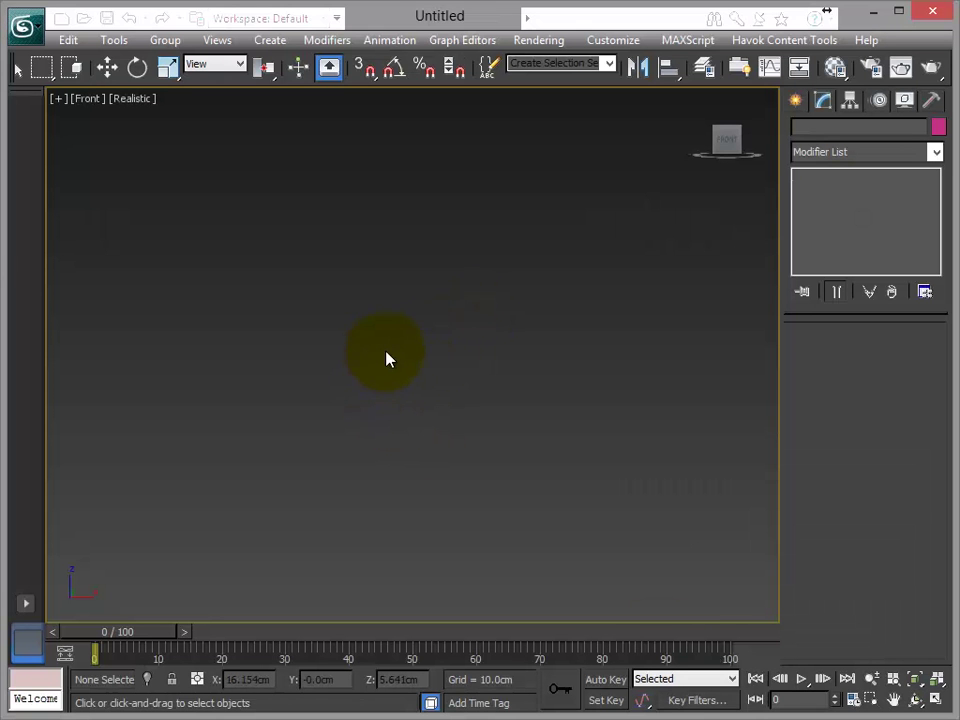
{"action": "key", "text": "g"}
{"action": "middle_click_drag", "start_coordinate": [494, 373], "coordinate": [400, 464]}
{"action": "scroll", "coordinate": [564, 423], "scroll_direction": "down", "scroll_amount": 4}
{"action": "scroll", "coordinate": [442, 376], "scroll_direction": "up", "scroll_amount": 6}
{"action": "middle_click_drag", "start_coordinate": [486, 408], "coordinate": [458, 426]}
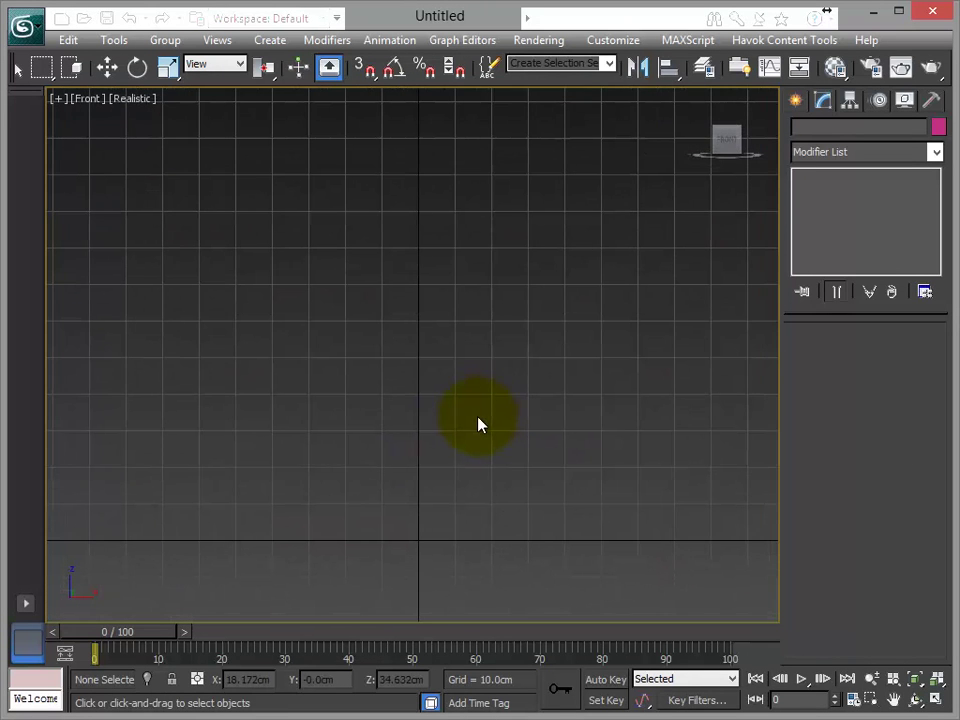
{"action": "middle_click_drag", "start_coordinate": [508, 401], "coordinate": [496, 410]}
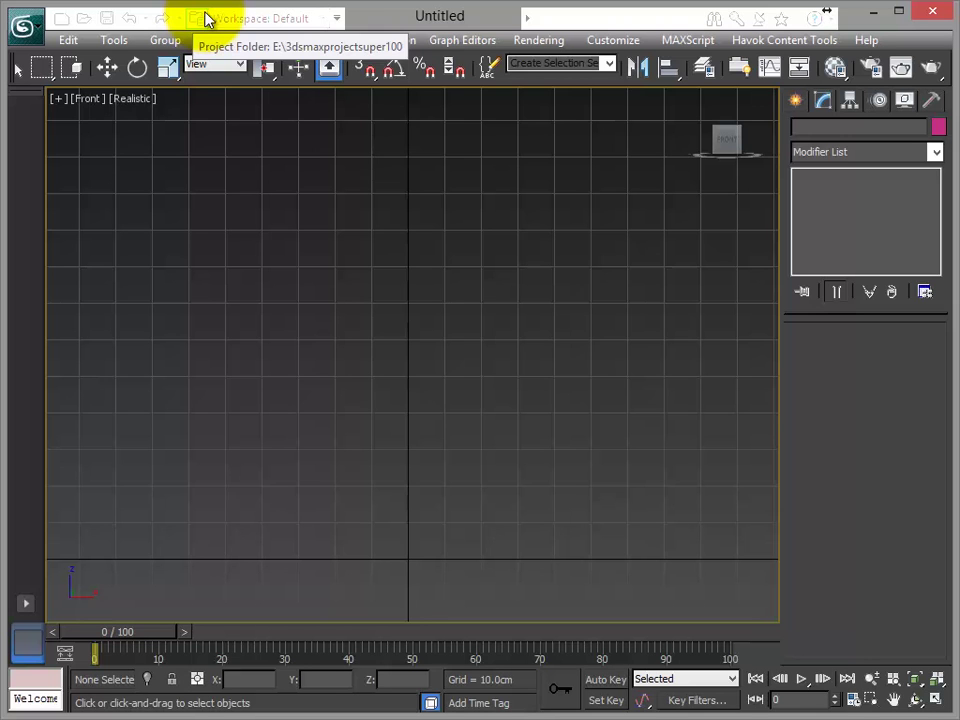
- Check the system unit scale and the metric display unit in the scene's units setup
{"action": "left_click", "coordinate": [621, 43]}
{"action": "left_click", "coordinate": [655, 281]}
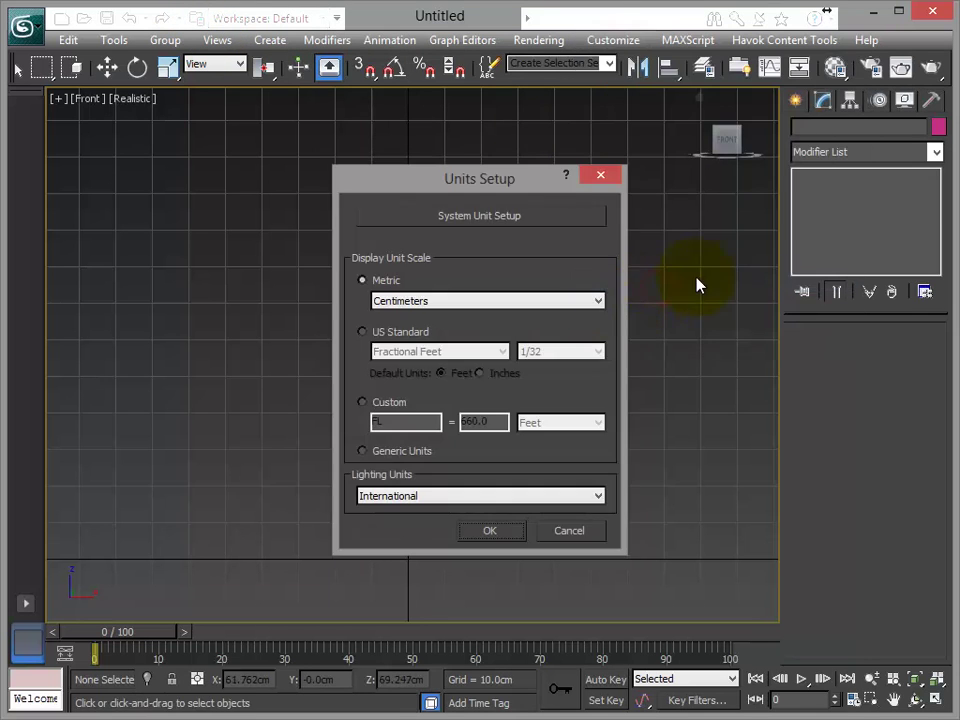
{"action": "left_click", "coordinate": [487, 217]}
{"action": "left_click_drag", "start_coordinate": [457, 263], "coordinate": [178, 183]}
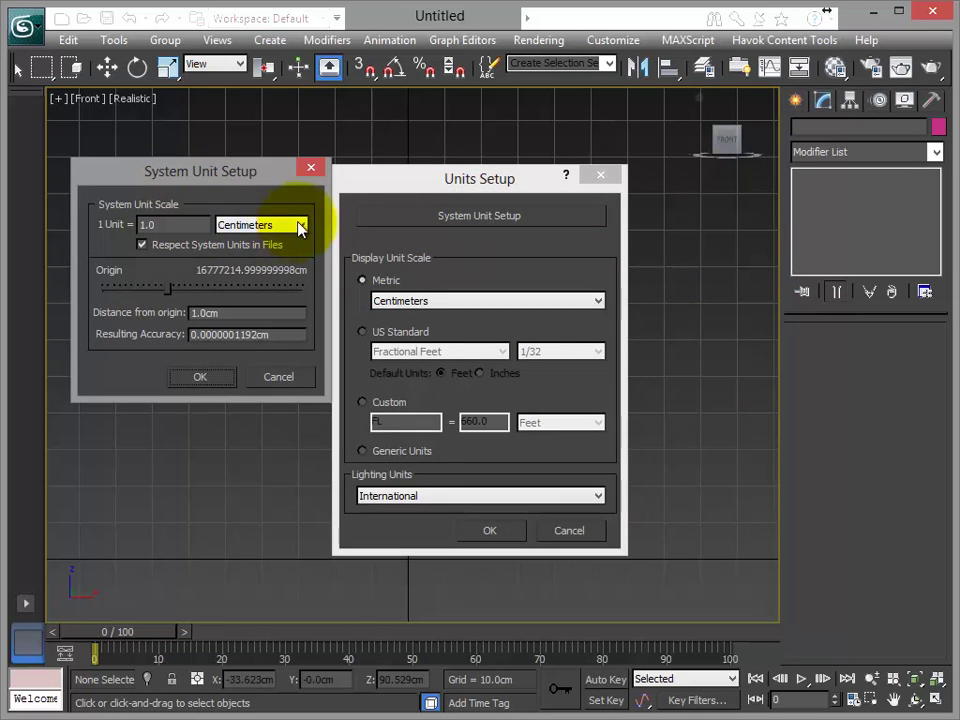
{"action": "left_click", "coordinate": [214, 383]}
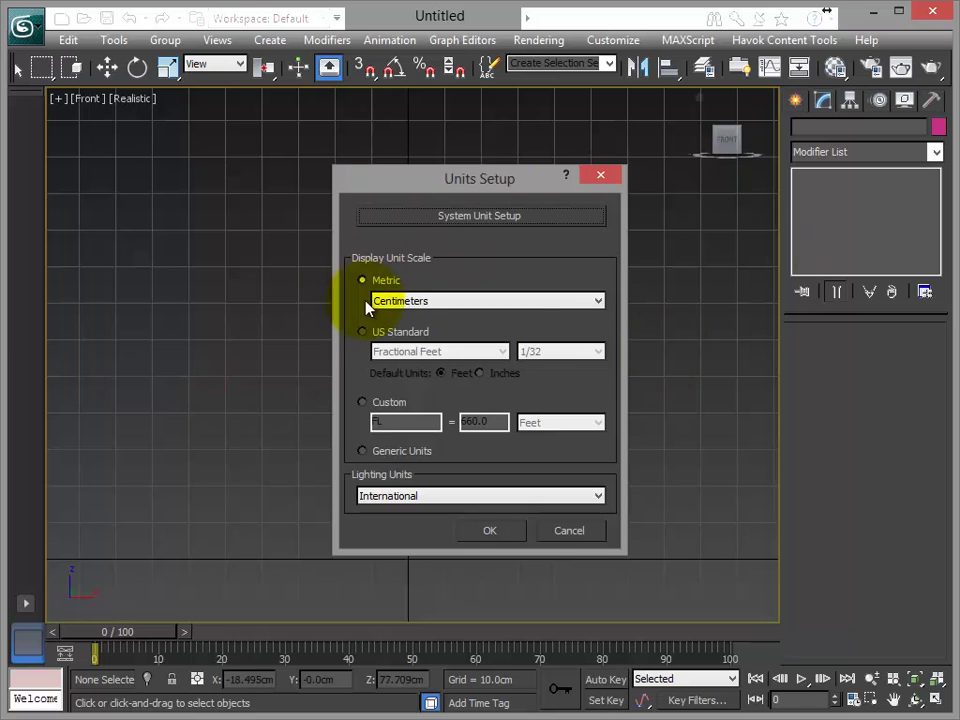
{"action": "left_click", "coordinate": [491, 532]}
{"action": "middle_click_drag", "start_coordinate": [536, 424], "coordinate": [550, 448]}
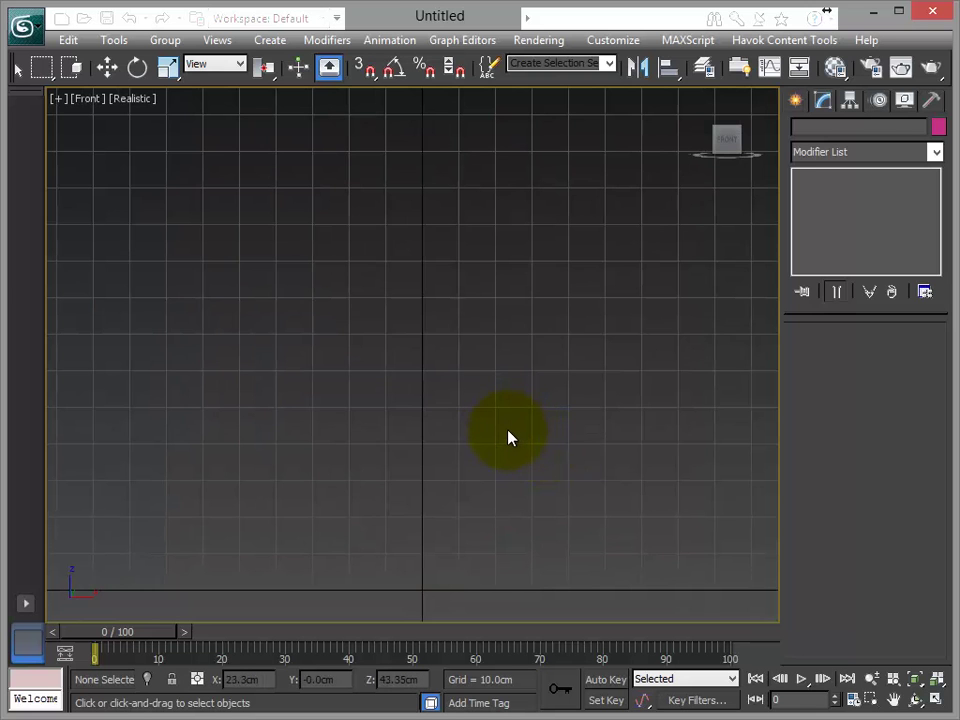
{"action": "mouse_move", "coordinate": [510, 437]}
{"action": "middle_mouse_down"}
{"action": "mouse_move", "coordinate": [536, 409]}
{"action": "mouse_move", "coordinate": [513, 434]}
{"action": "middle_mouse_up"}
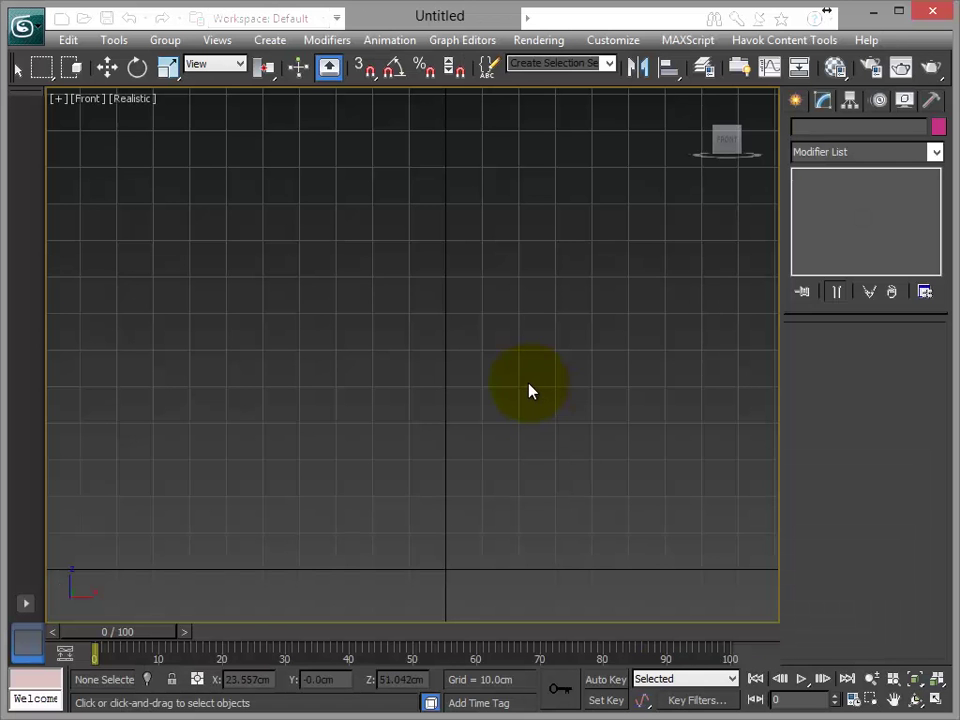
- Draw a rectangle about 163 cm long and 52 cm wide in the Front viewport and switch the viewport to wireframe
{"action": "mouse_move", "coordinate": [529, 388]}
{"action": "middle_mouse_down"}
{"action": "mouse_move", "coordinate": [514, 413]}
{"action": "mouse_move", "coordinate": [510, 370]}
{"action": "middle_mouse_up"}
{"action": "scroll", "coordinate": [510, 363], "scroll_direction": "down", "scroll_amount": 5}
{"action": "middle_click_drag", "start_coordinate": [546, 413], "coordinate": [398, 322]}
{"action": "scroll", "coordinate": [583, 422], "scroll_direction": "up", "scroll_amount": 4}
{"action": "scroll", "coordinate": [444, 331], "scroll_direction": "down", "scroll_amount": 2}
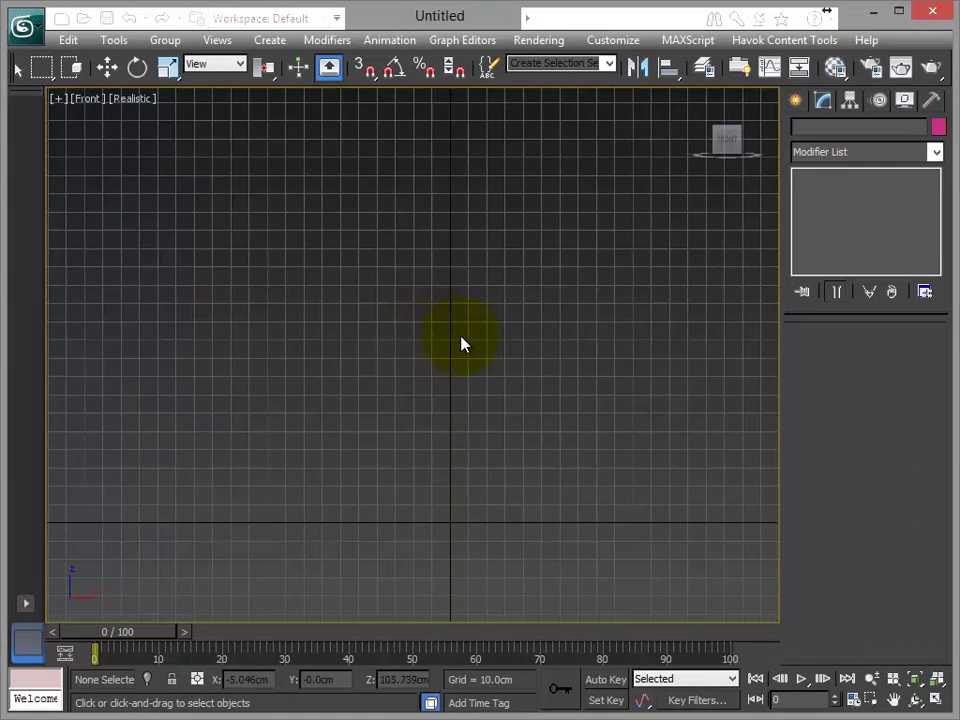
{"action": "middle_click_drag", "start_coordinate": [473, 347], "coordinate": [481, 395]}
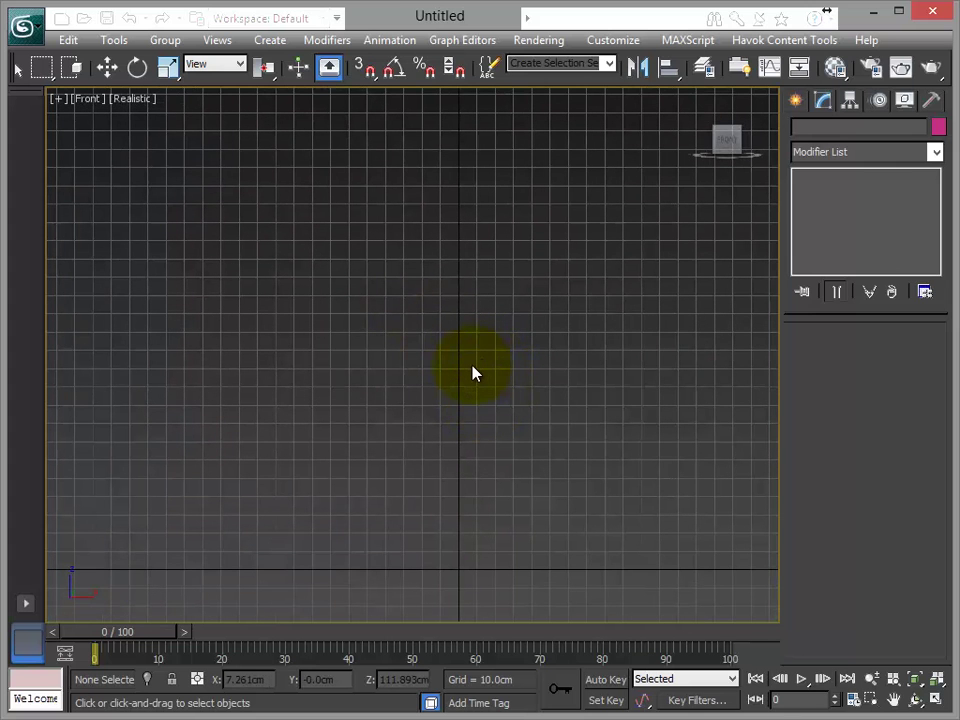
{"action": "middle_click_drag", "start_coordinate": [472, 366], "coordinate": [435, 383]}
{"action": "left_click", "coordinate": [265, 40]}
{"action": "mouse_move", "coordinate": [310, 258]}
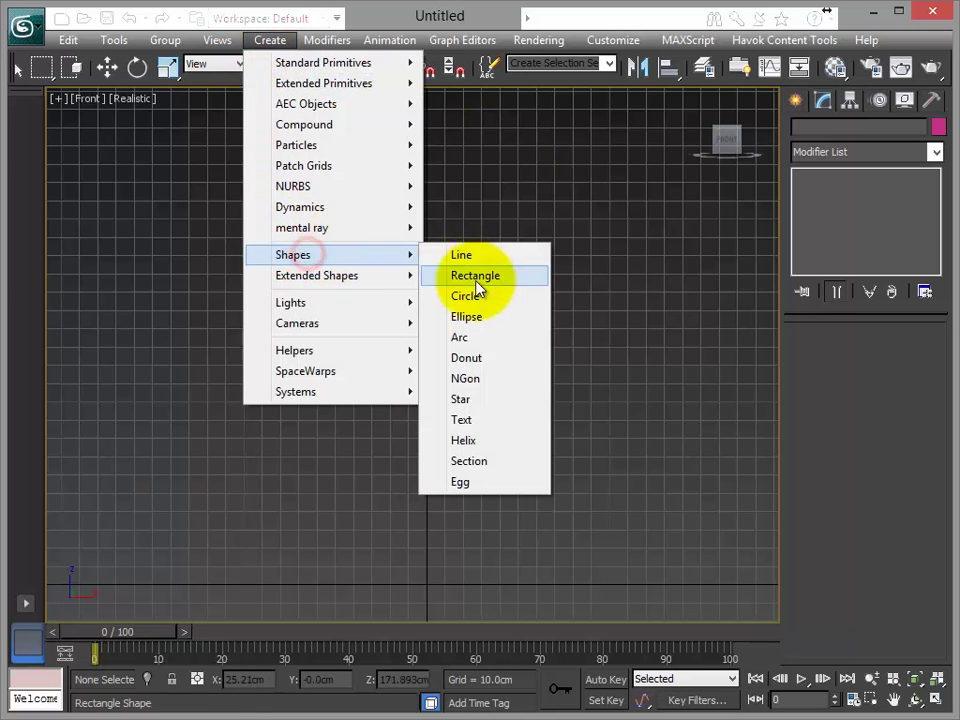
{"action": "left_click", "coordinate": [475, 276]}
{"action": "left_click_drag", "start_coordinate": [318, 190], "coordinate": [415, 490]}
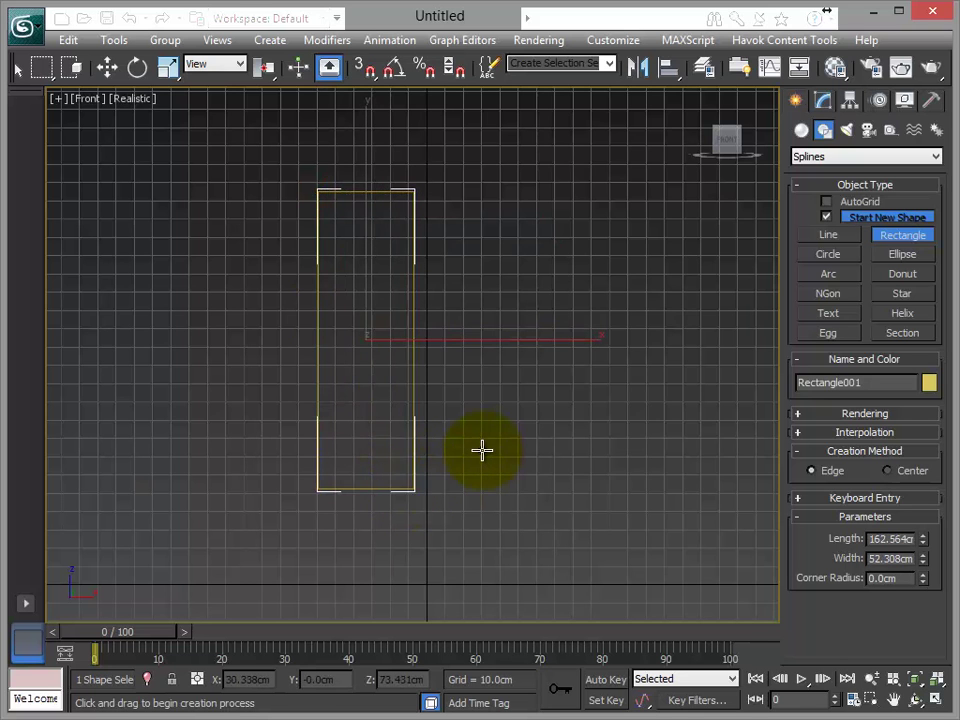
{"action": "key", "text": "F3"}
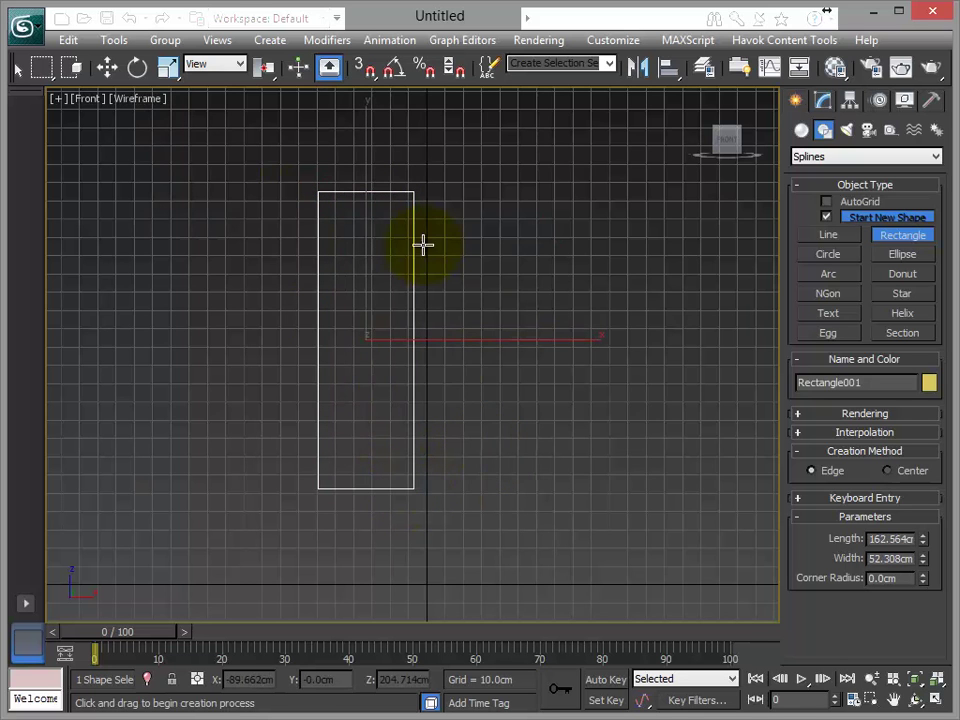
{"action": "middle_click_drag", "start_coordinate": [470, 389], "coordinate": [444, 383]}
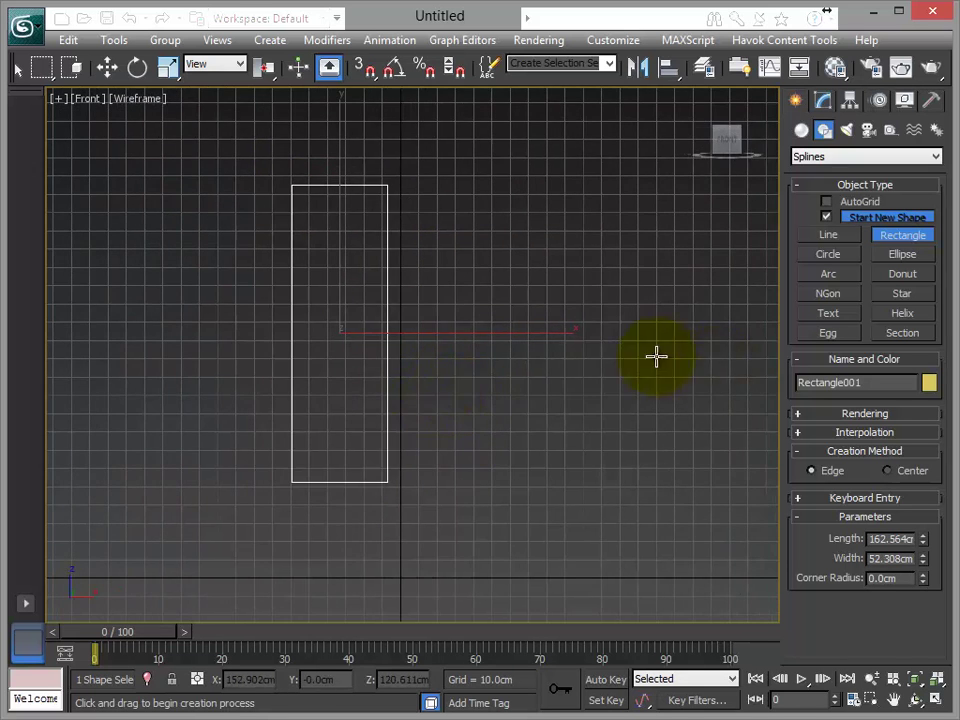
- Widen the command panel area and set the rectangle's length to 350 cm
{"action": "left_click_drag", "start_coordinate": [786, 304], "coordinate": [724, 308]}
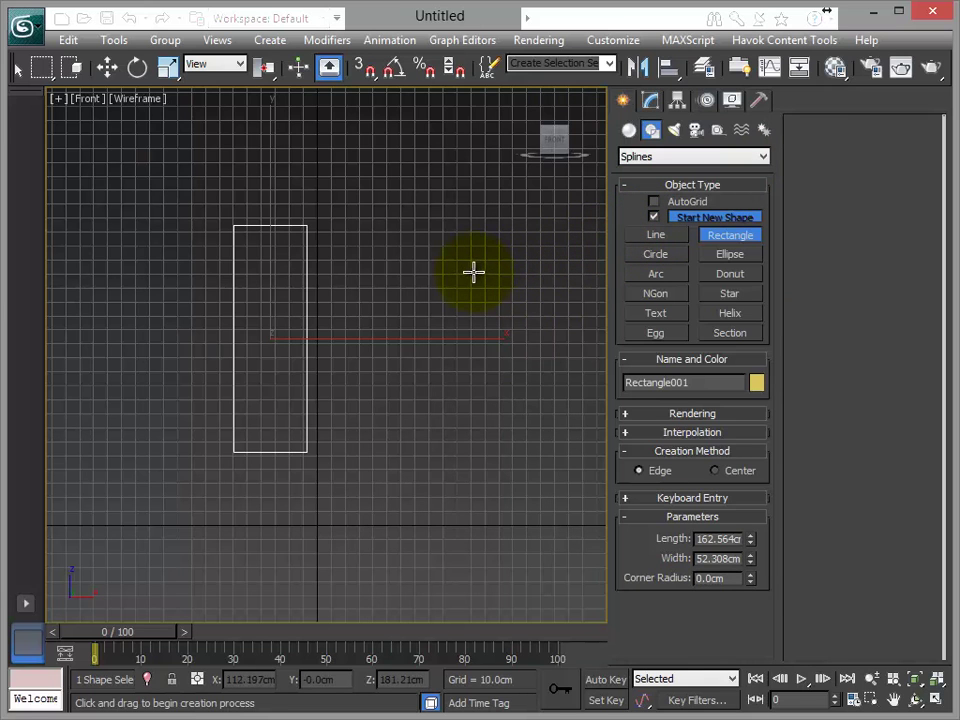
{"action": "left_click", "coordinate": [649, 102]}
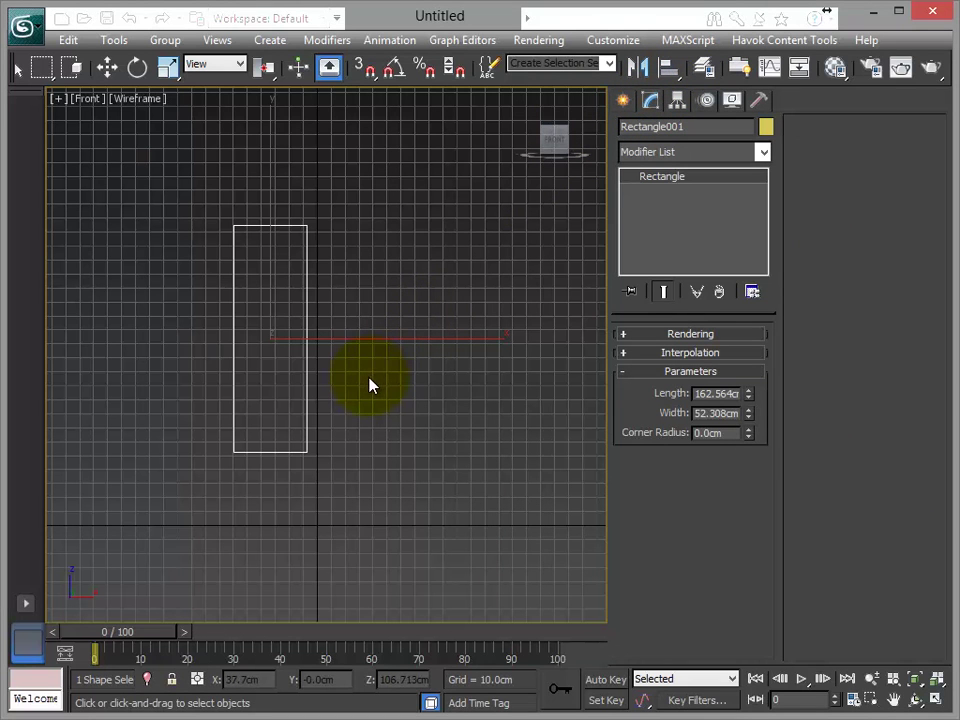
{"action": "middle_click_drag", "start_coordinate": [354, 386], "coordinate": [397, 381]}
{"action": "scroll", "coordinate": [410, 398], "scroll_direction": "up", "scroll_amount": 2}
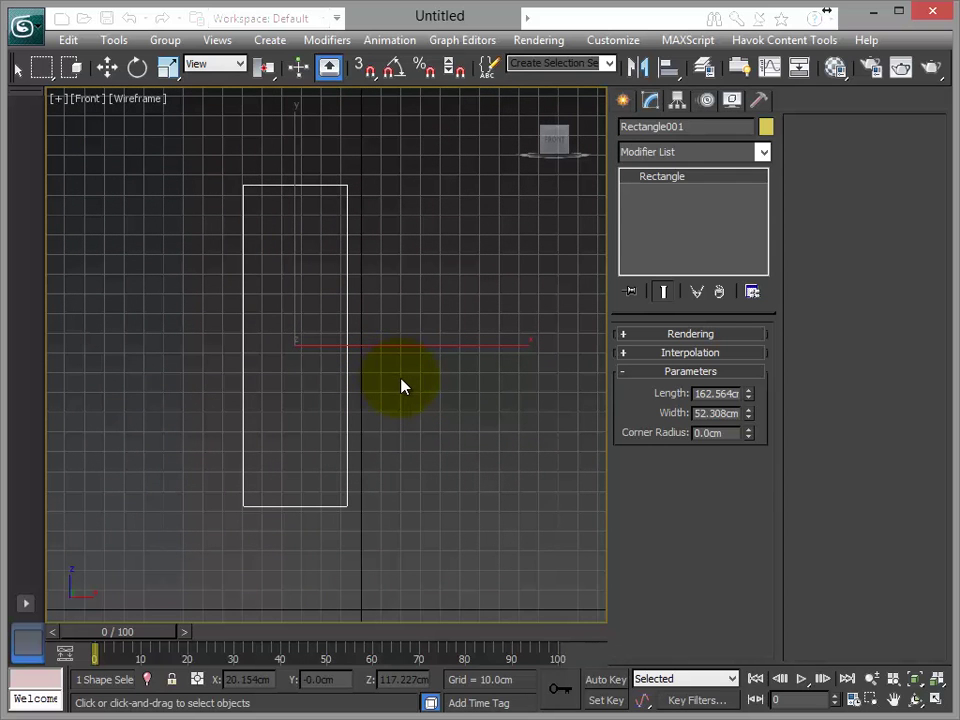
{"action": "double_click", "coordinate": [698, 394]}
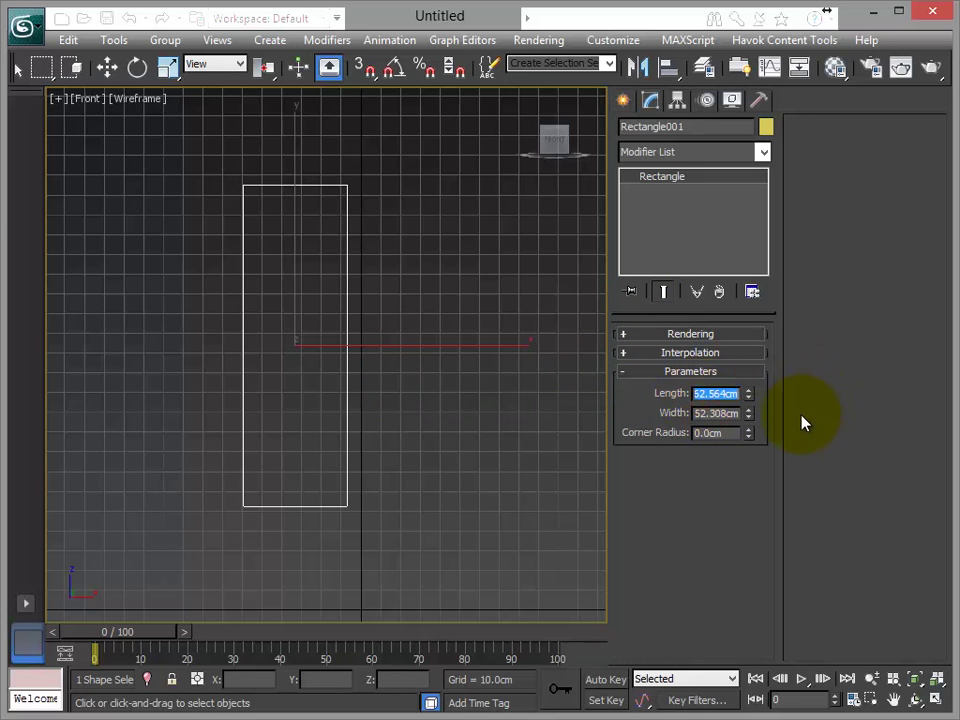
{"action": "type", "text": "350"}
{"action": "key", "text": "Return"}
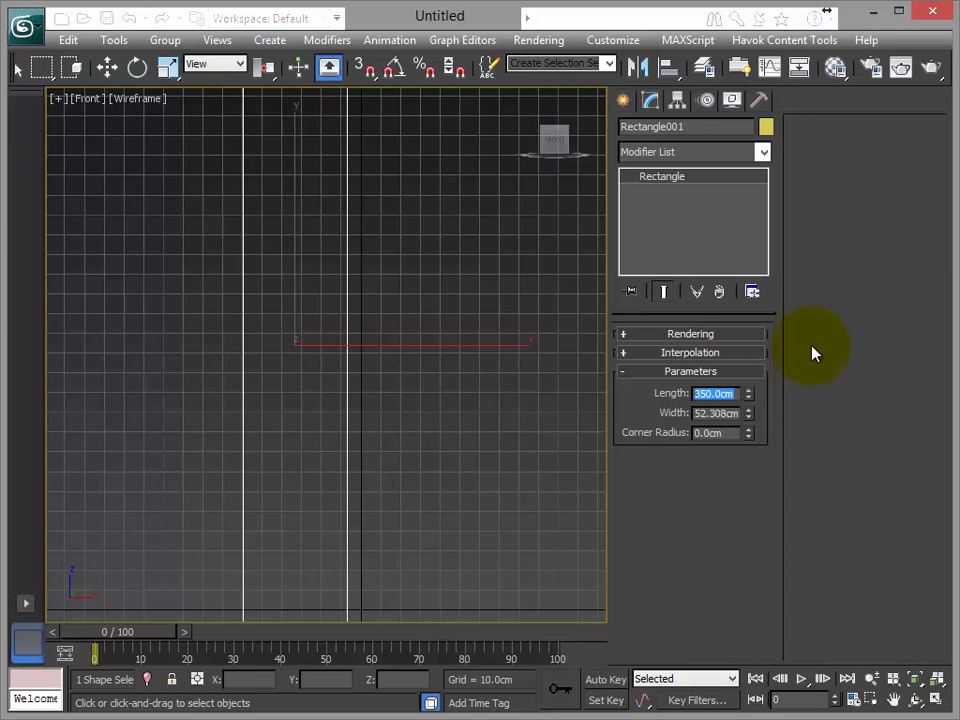
- Set the width of the column rectangle to 80 cm
{"action": "double_click", "coordinate": [697, 413]}
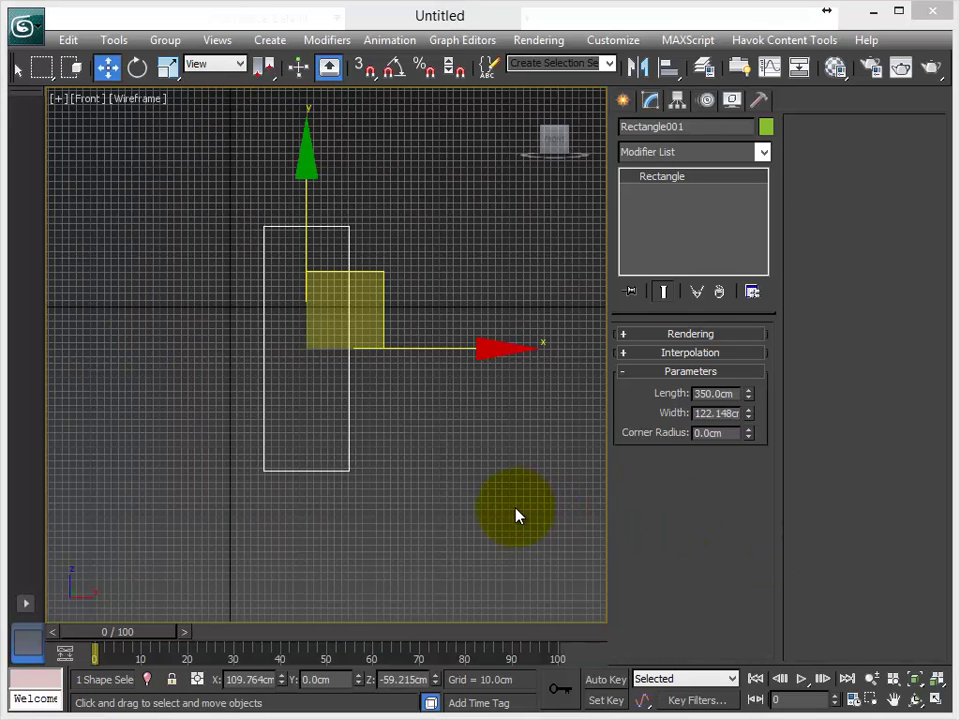
{"action": "scroll", "coordinate": [471, 454], "scroll_direction": "up", "scroll_amount": 3}
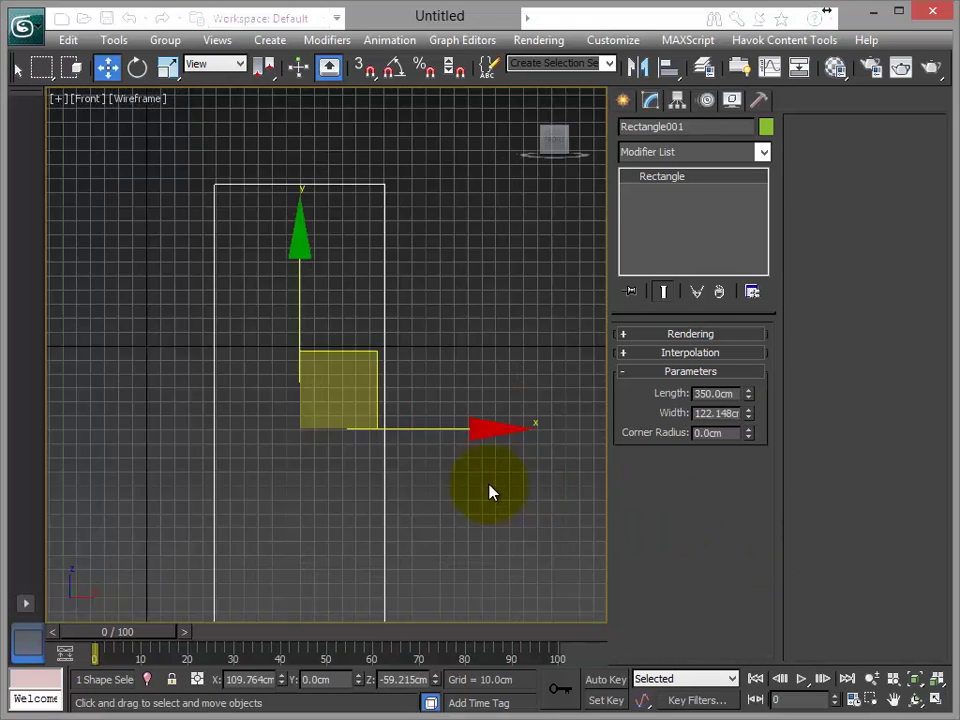
{"action": "scroll", "coordinate": [507, 445], "scroll_direction": "down", "scroll_amount": 2}
{"action": "middle_click_drag", "start_coordinate": [507, 445], "coordinate": [429, 348]}
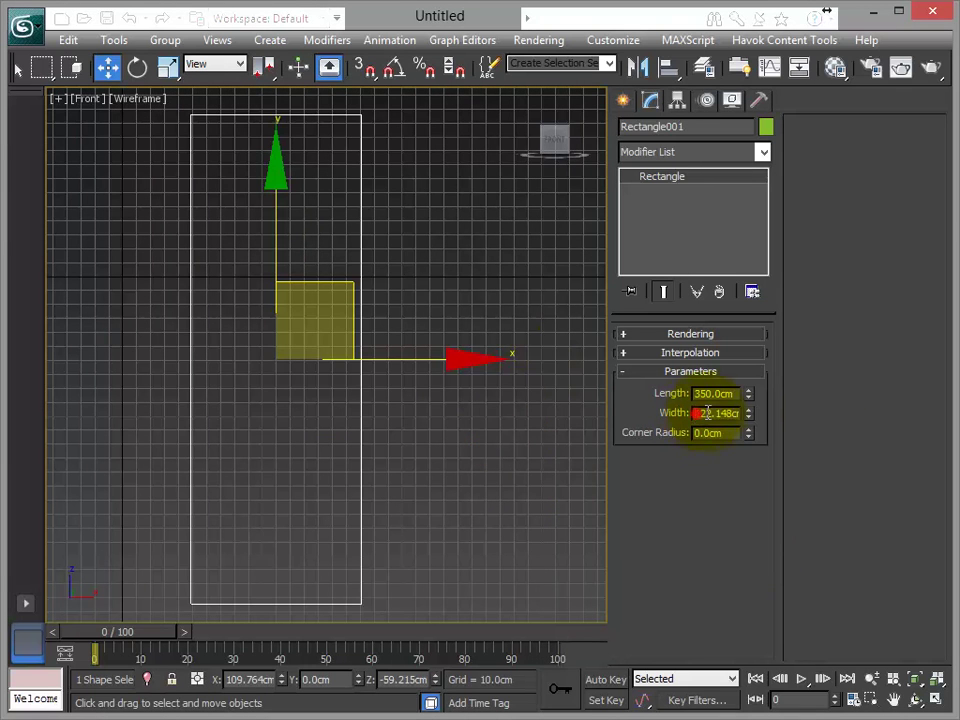
{"action": "double_click", "coordinate": [697, 413]}
{"action": "type", "text": "80"}
{"action": "key", "text": "Return"}
- Centre the rectangle on the world origin by setting its X and Z positions to 0
{"action": "middle_click_drag", "start_coordinate": [388, 369], "coordinate": [509, 394]}
{"action": "scroll", "coordinate": [521, 415], "scroll_direction": "up", "scroll_amount": 2}
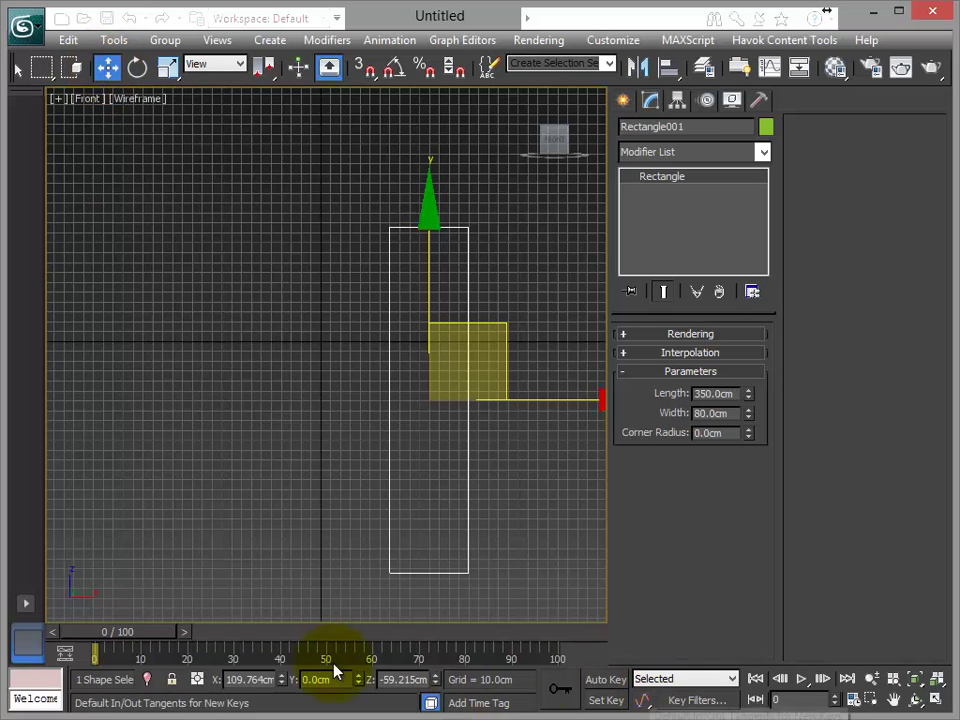
{"action": "double_click", "coordinate": [257, 680]}
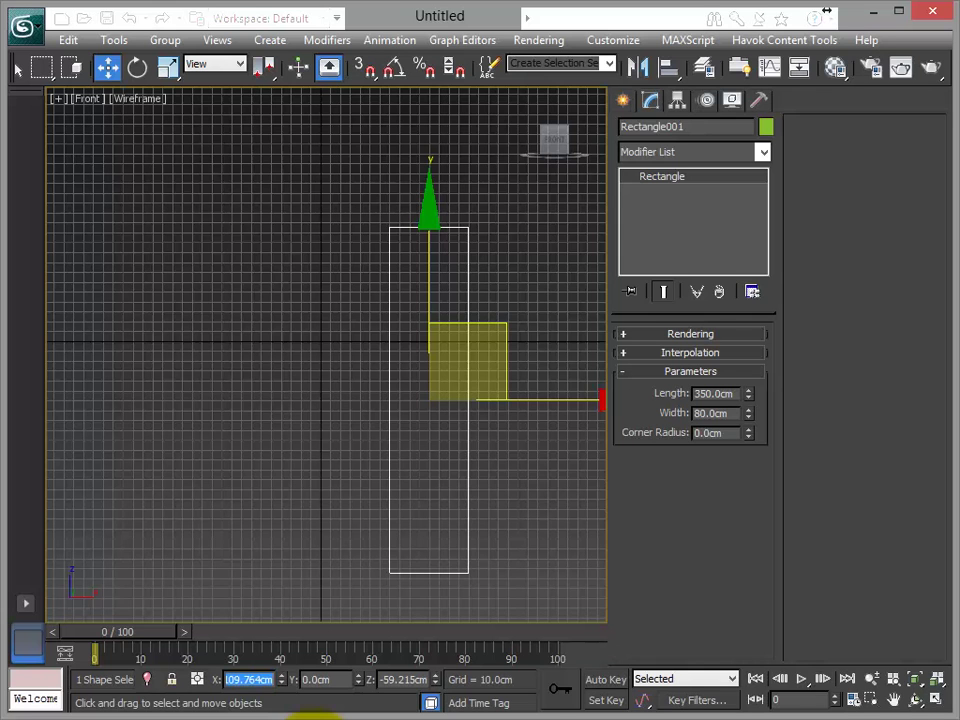
{"action": "type", "text": "0"}
{"action": "key", "text": "Tab"}
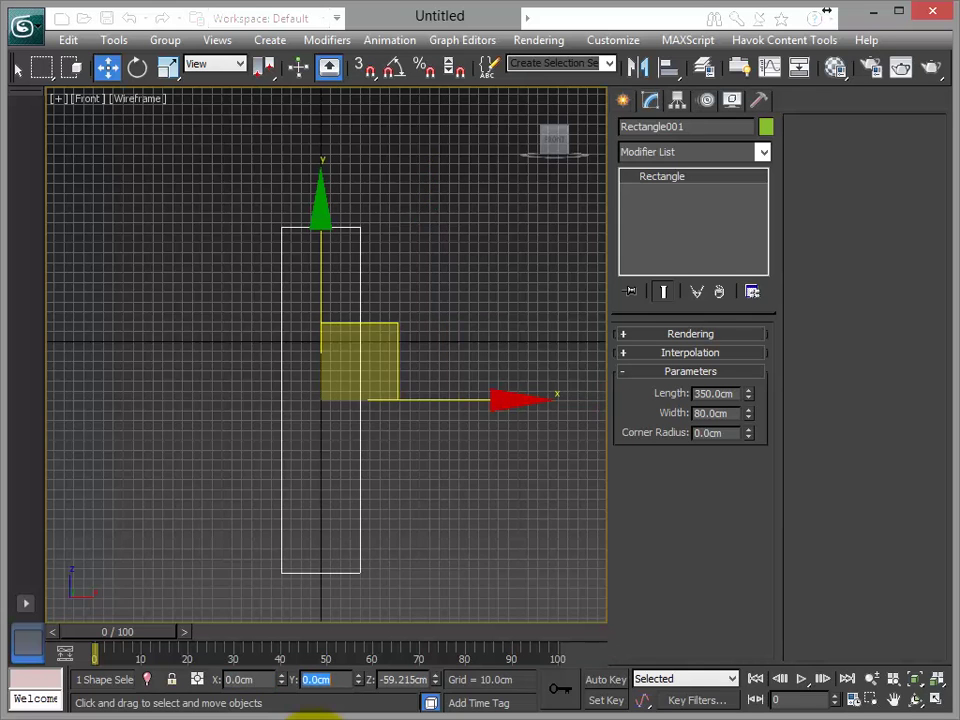
{"action": "key", "text": "Tab"}
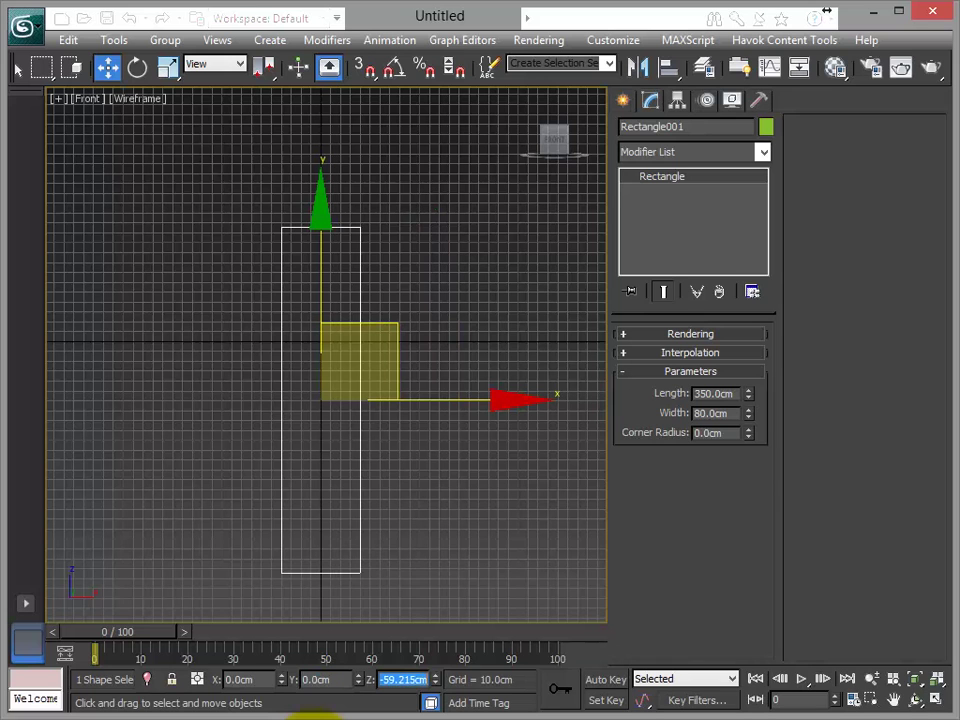
{"action": "type", "text": "0"}
{"action": "key", "text": "Tab"}
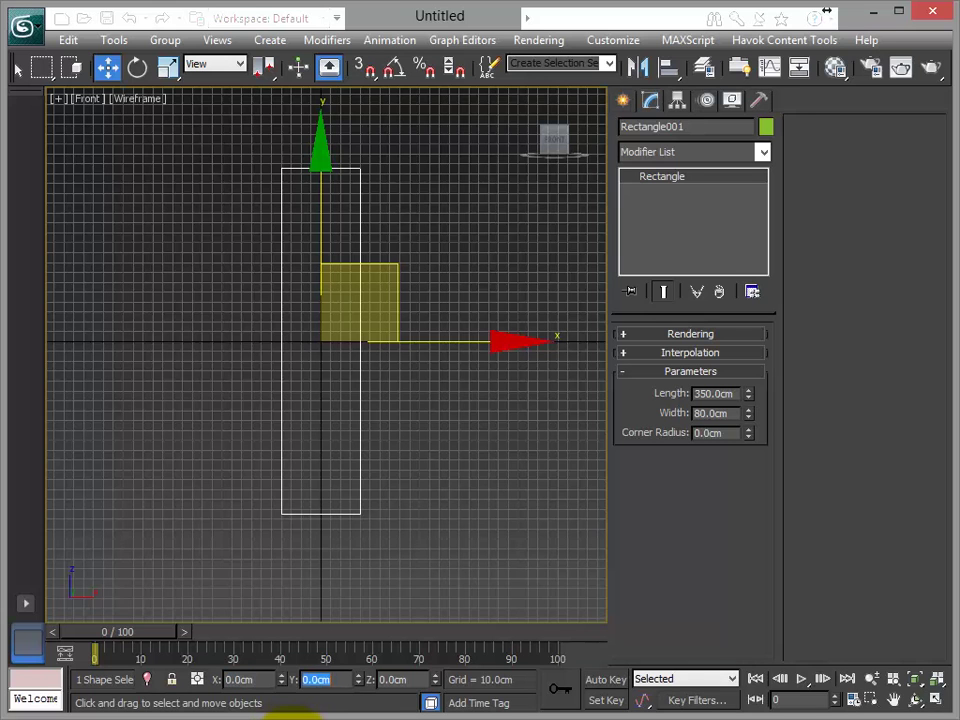
{"action": "key", "text": "Tab"}
{"action": "key", "text": "Tab"}
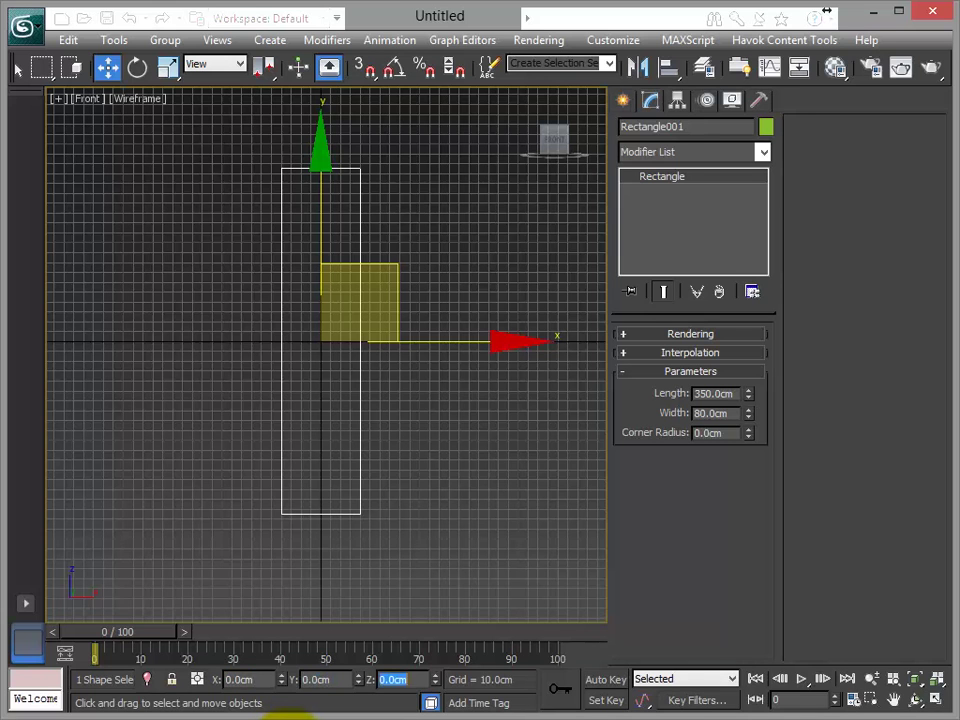
{"action": "key", "text": "shift+Tab"}
{"action": "key", "text": "shift+Tab"}
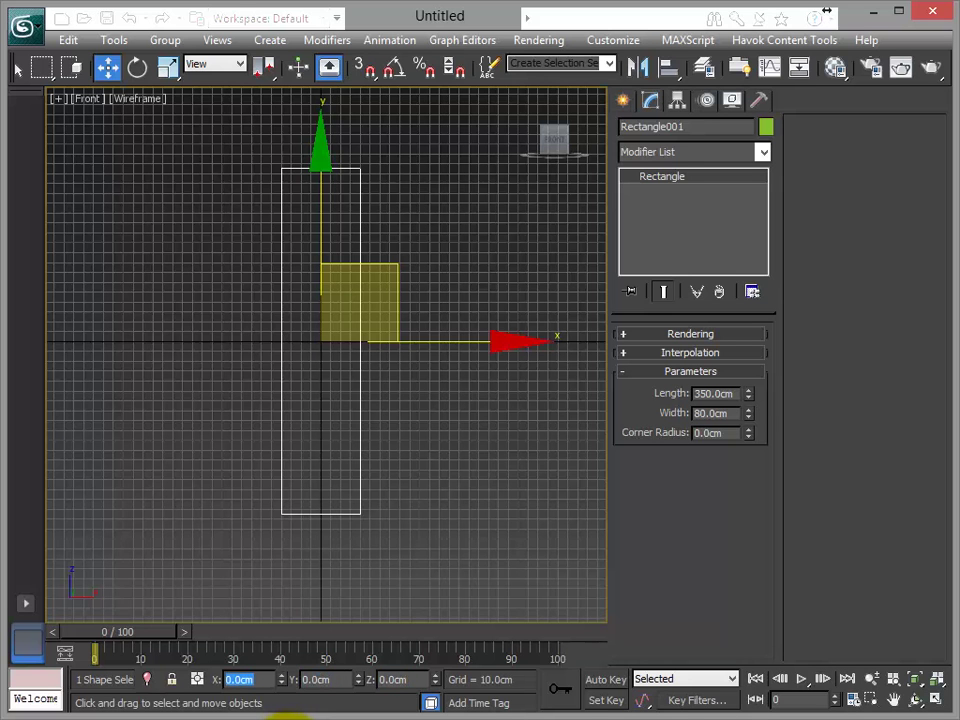
{"action": "middle_click_drag", "start_coordinate": [422, 502], "coordinate": [452, 525]}
{"action": "scroll", "coordinate": [435, 462], "scroll_direction": "up", "scroll_amount": 2}
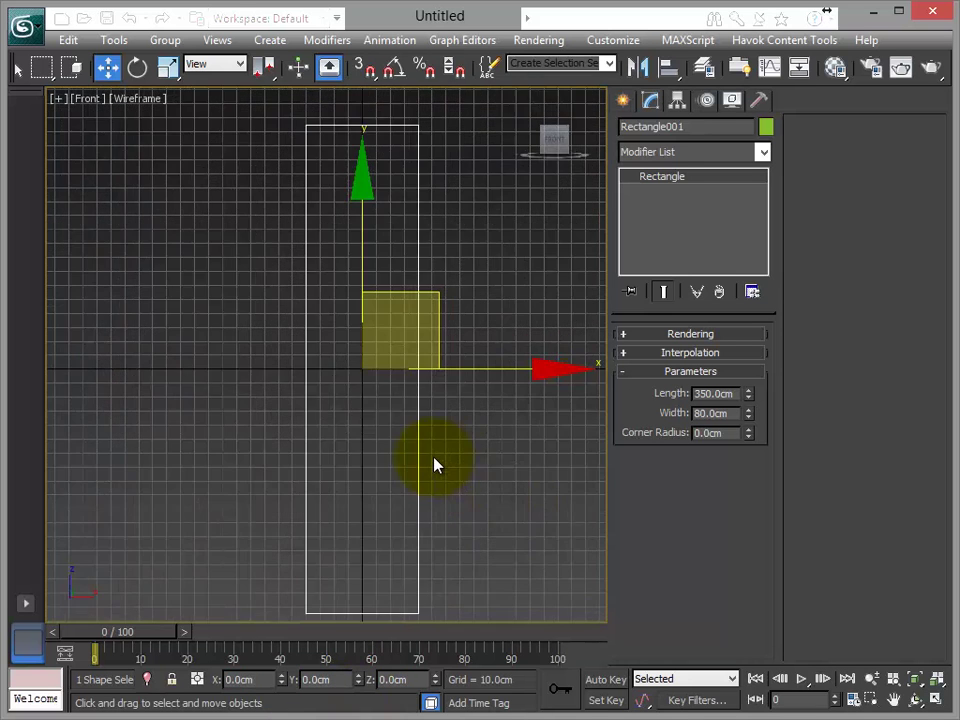
{"action": "scroll", "coordinate": [422, 456], "scroll_direction": "down", "scroll_amount": 2}
{"action": "middle_click_drag", "start_coordinate": [420, 463], "coordinate": [476, 441]}
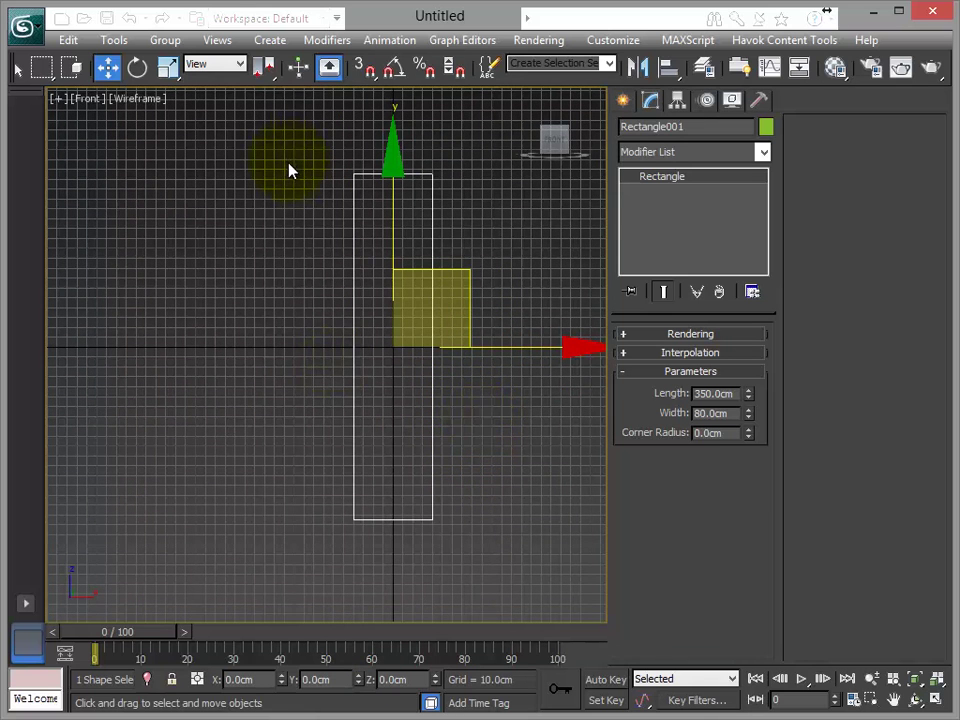
{"action": "left_click", "coordinate": [268, 40]}
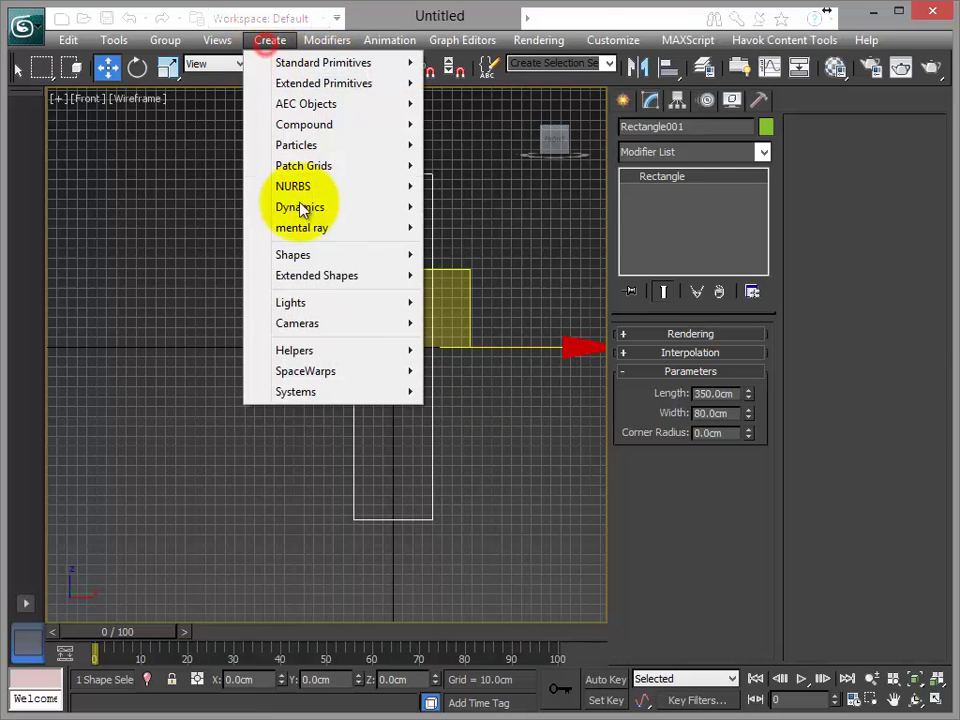
{"action": "mouse_move", "coordinate": [312, 260]}
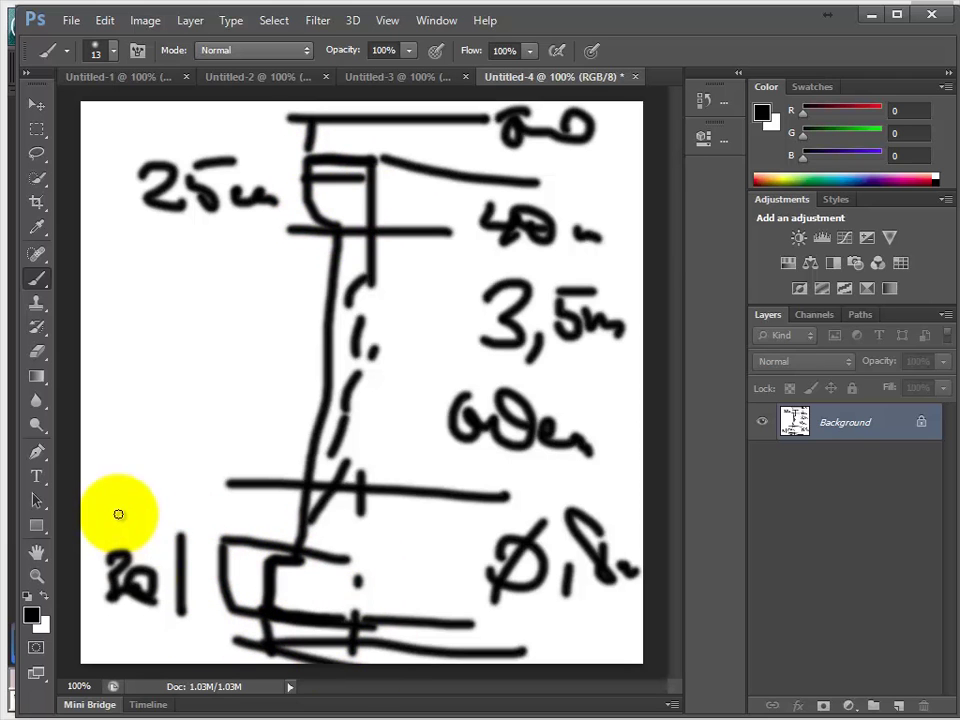
- Handwrite "cm" under the base's 30 label and mark the shaft's joints with an arrow at the base and a circle at the capital
{"action": "mouse_move", "coordinate": [155, 622]}
{"action": "left_mouse_down"}
{"action": "mouse_move", "coordinate": [167, 645]}
{"action": "mouse_move", "coordinate": [200, 644]}
{"action": "left_mouse_up"}
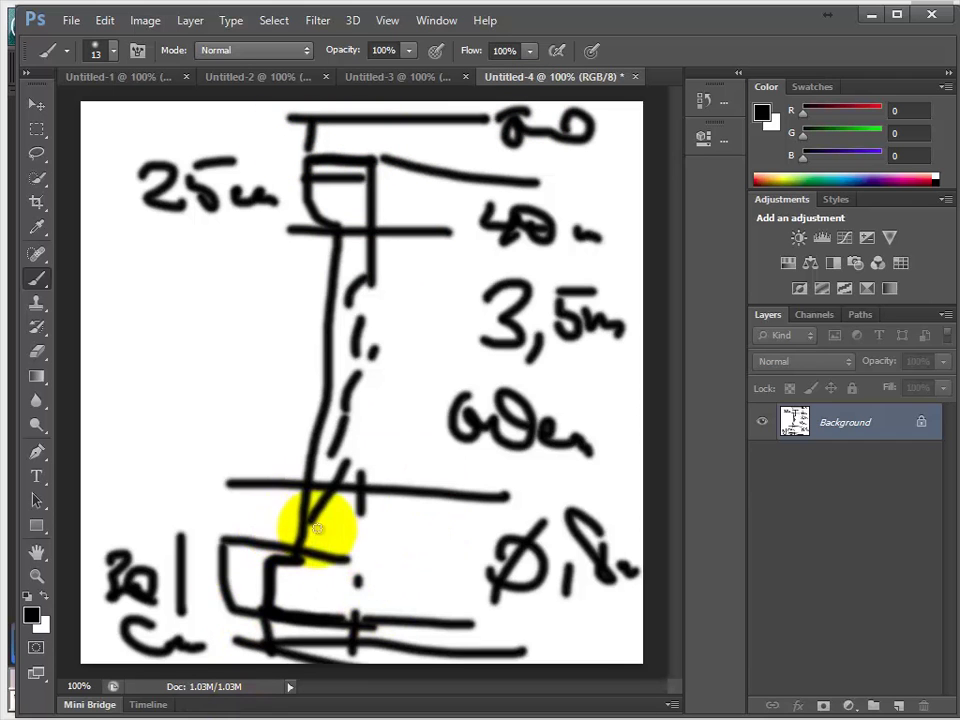
{"action": "left_click_drag", "start_coordinate": [352, 526], "coordinate": [384, 541]}
{"action": "mouse_move", "coordinate": [355, 225]}
{"action": "left_mouse_down"}
{"action": "mouse_move", "coordinate": [349, 220]}
{"action": "mouse_move", "coordinate": [332, 246]}
{"action": "mouse_move", "coordinate": [352, 228]}
{"action": "left_mouse_up"}
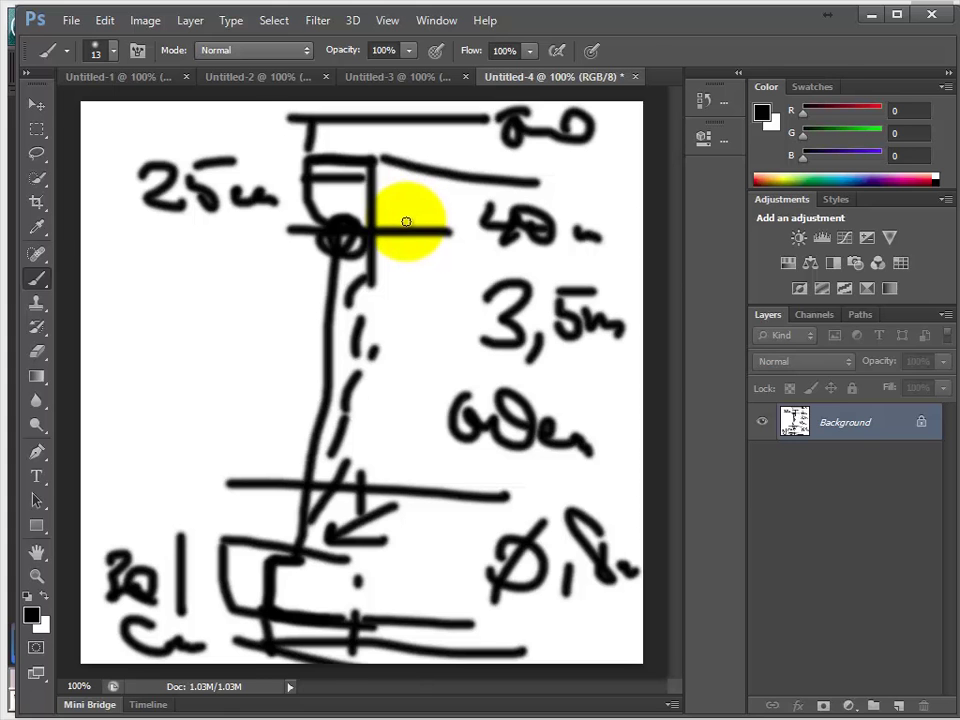
{"action": "key", "text": "alt+Tab"}
{"action": "key", "text": "alt+Tab"}
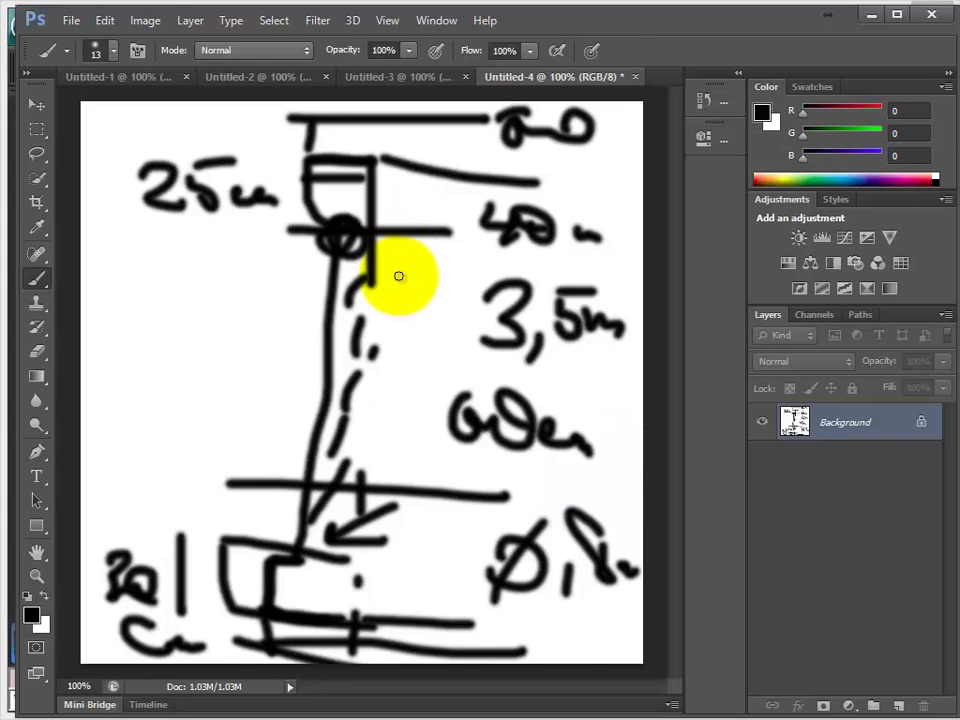
- Switch to 3ds Max and draw three small rectangles stacked beside the column rectangle, the lowest about 51 cm long and 90 cm wide
{"action": "key", "text": "alt+Tab"}
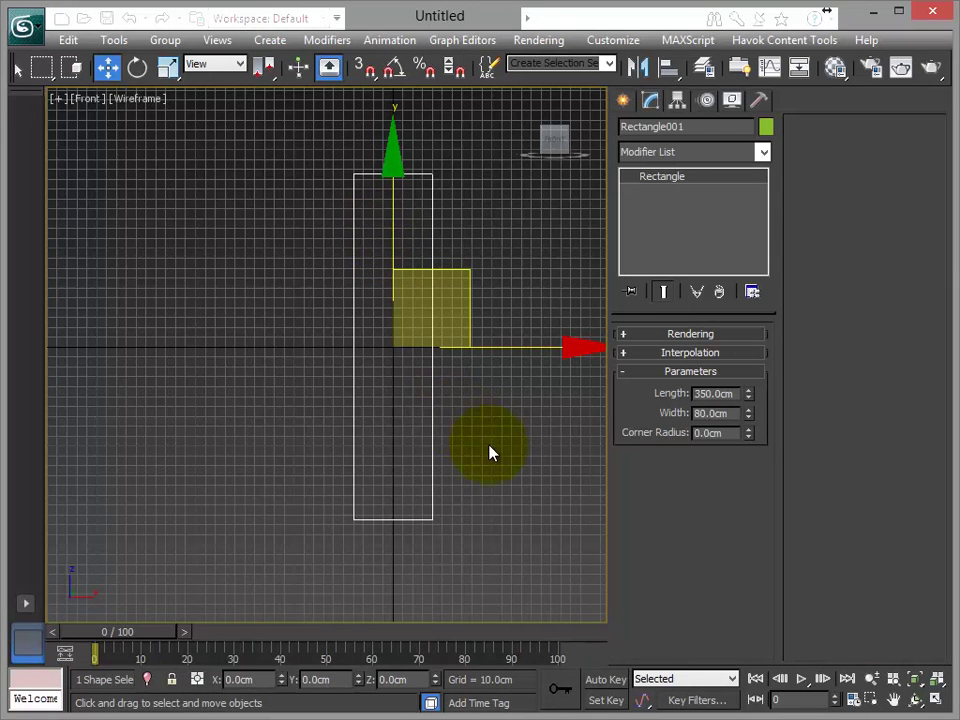
{"action": "middle_click_drag", "start_coordinate": [489, 441], "coordinate": [555, 432]}
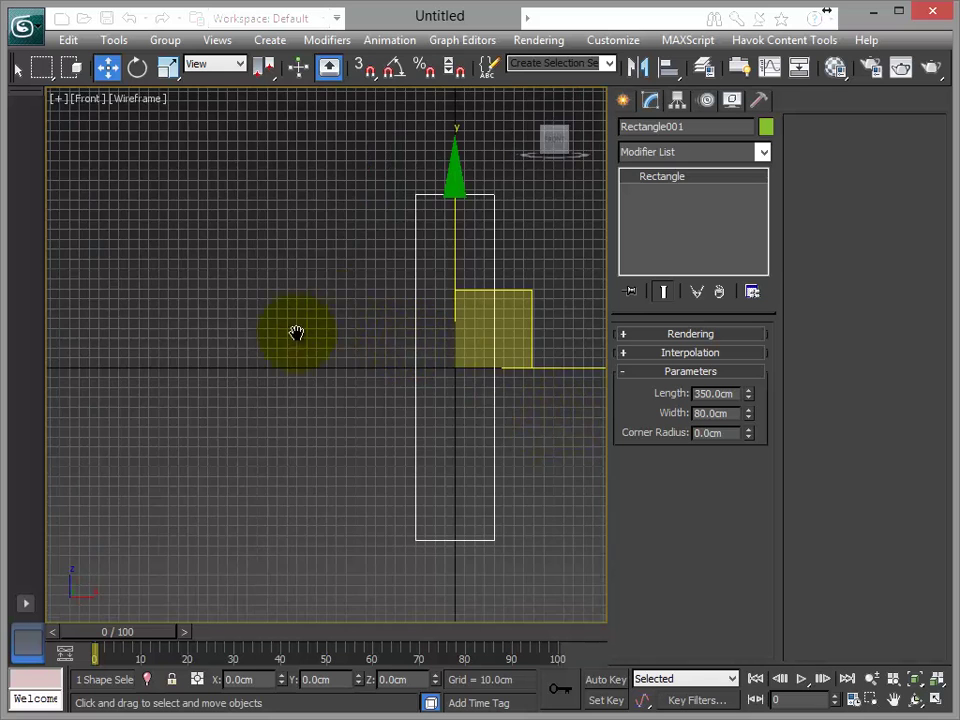
{"action": "middle_click_drag", "start_coordinate": [336, 311], "coordinate": [294, 331]}
{"action": "left_click", "coordinate": [270, 42]}
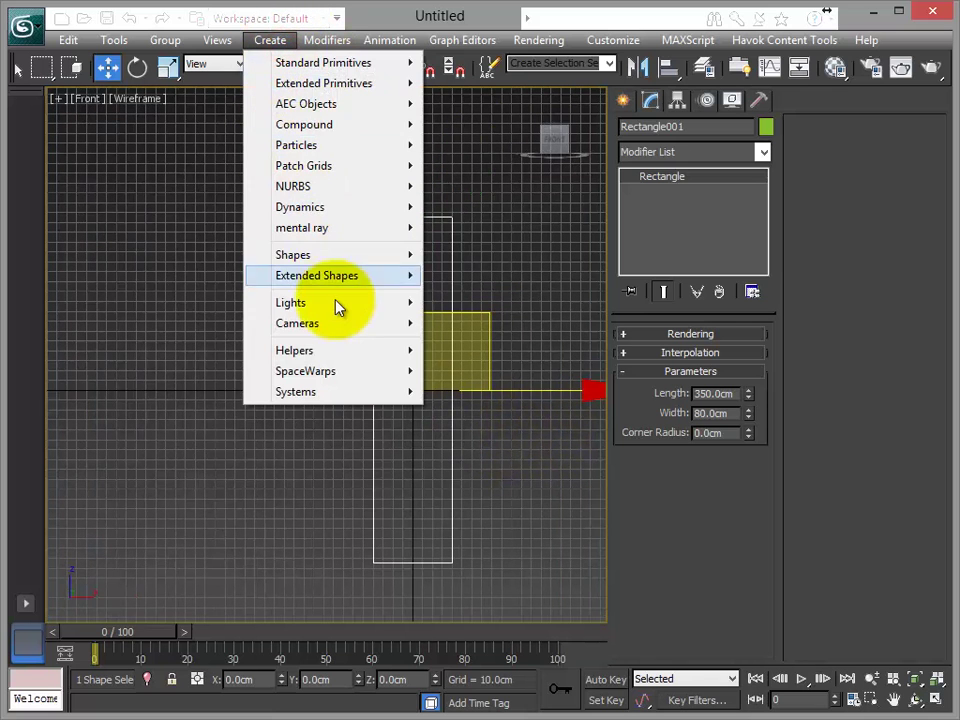
{"action": "mouse_move", "coordinate": [349, 257]}
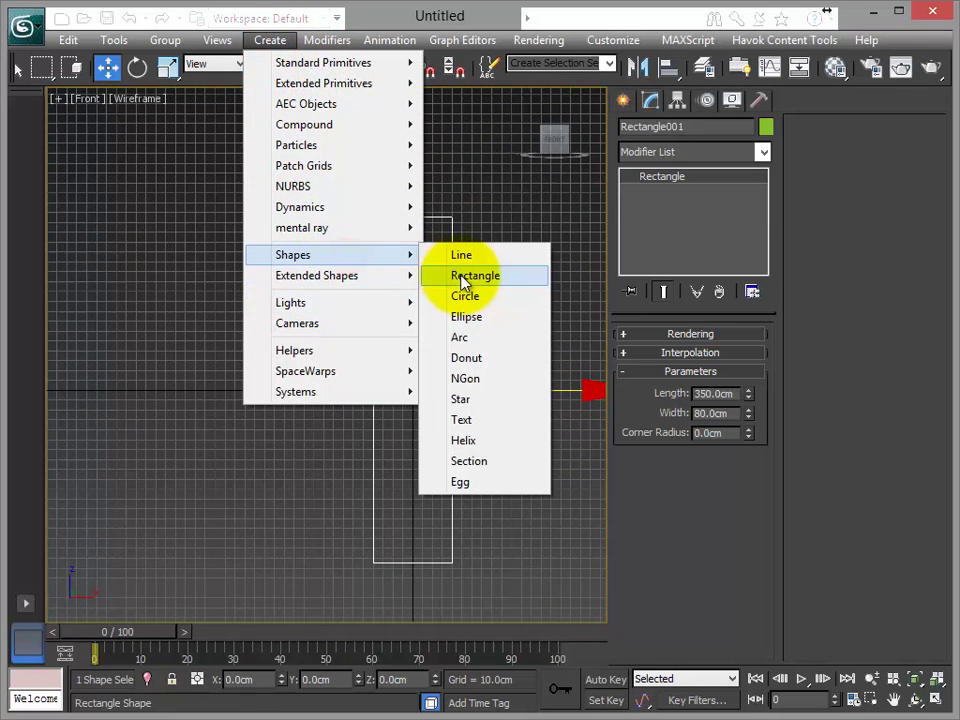
{"action": "left_click", "coordinate": [430, 277]}
{"action": "left_click_drag", "start_coordinate": [182, 222], "coordinate": [297, 252]}
{"action": "left_click_drag", "start_coordinate": [208, 306], "coordinate": [310, 366]}
{"action": "left_click_drag", "start_coordinate": [210, 398], "coordinate": [302, 451]}
{"action": "middle_click_drag", "start_coordinate": [384, 411], "coordinate": [394, 401]}
{"action": "key", "text": "F3"}
{"action": "key", "text": "F3"}
{"action": "scroll", "coordinate": [379, 390], "scroll_direction": "up", "scroll_amount": 3}
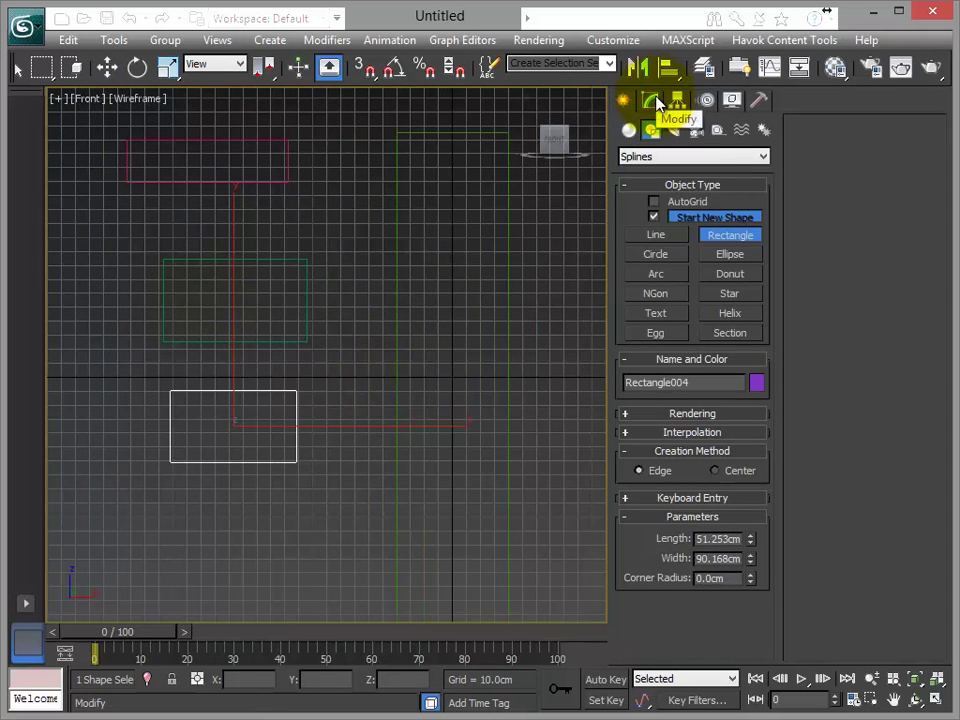
- Hide the Front viewport's grid and set the width of the lowest small rectangle to 80 cm
{"action": "left_click", "coordinate": [652, 100]}
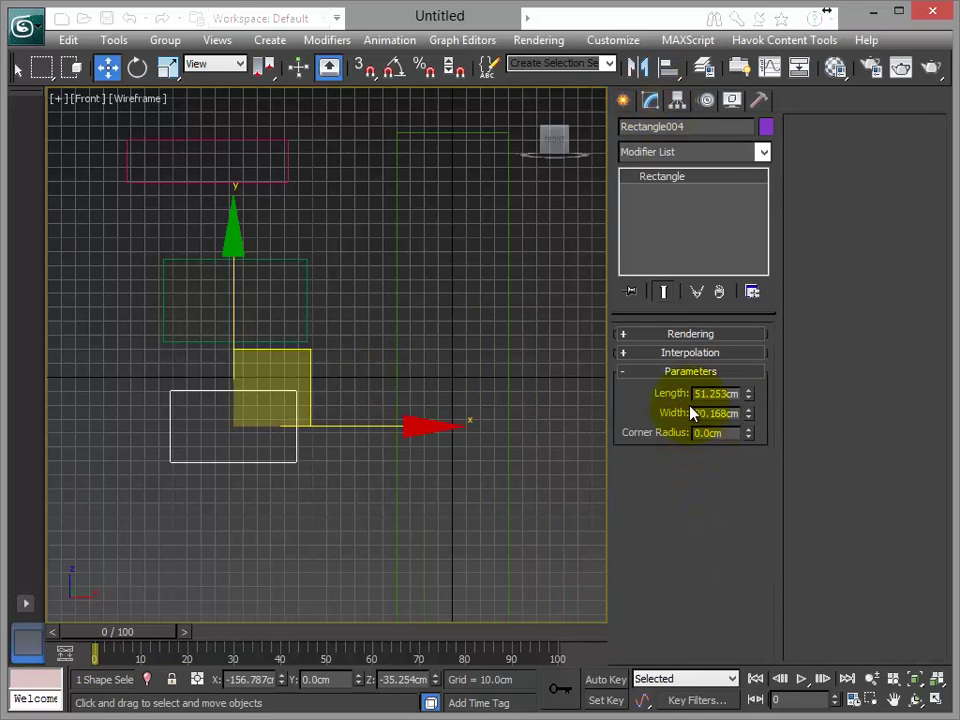
{"action": "middle_click_drag", "start_coordinate": [456, 450], "coordinate": [467, 386]}
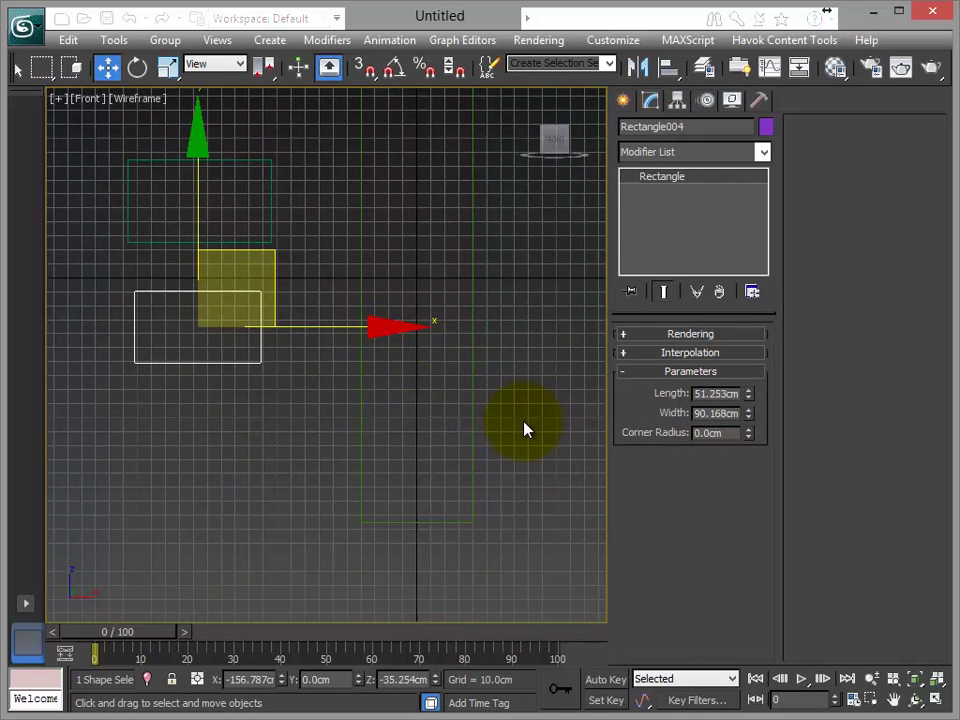
{"action": "key", "text": "g"}
{"action": "middle_click_drag", "start_coordinate": [519, 420], "coordinate": [506, 484]}
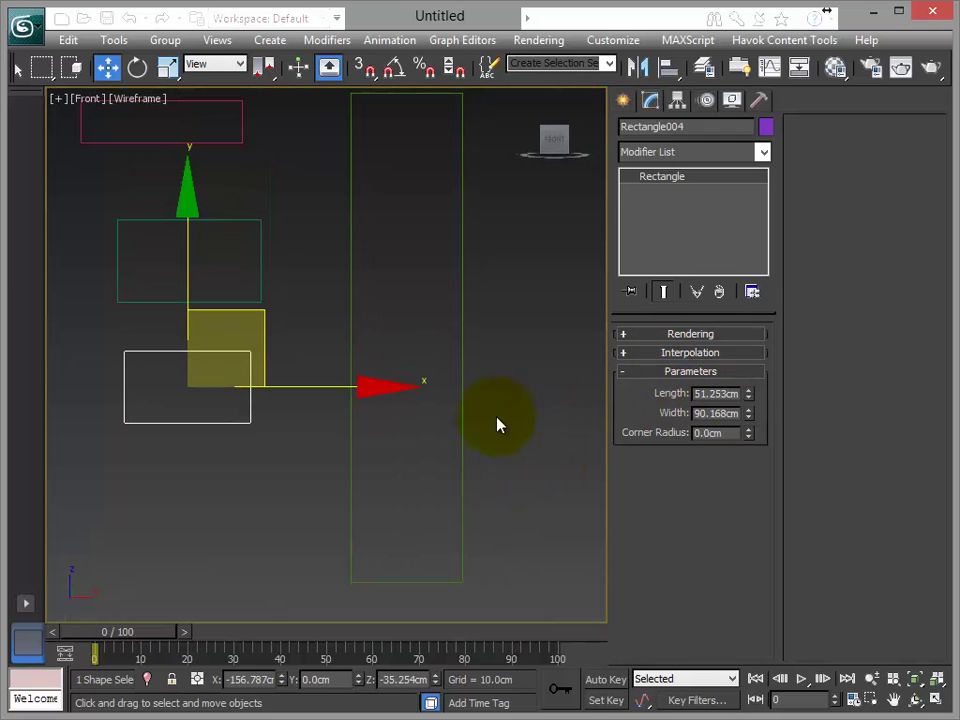
{"action": "double_click", "coordinate": [705, 414]}
{"action": "type", "text": "80"}
{"action": "key", "text": "Tab"}
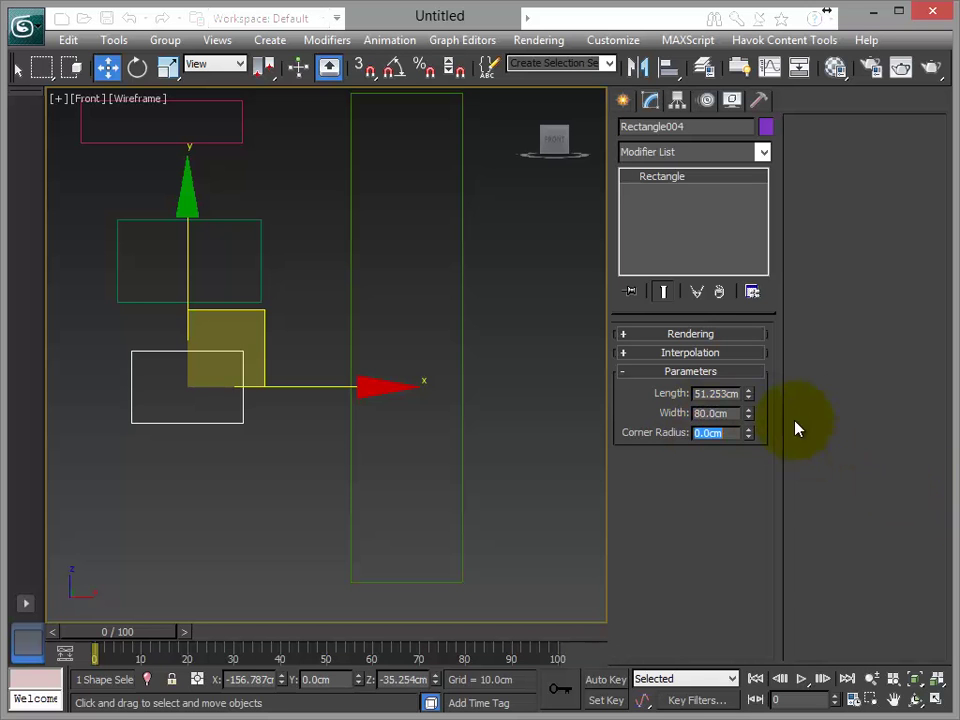
- Check the base height in the Photoshop column sketch and set the lowest small rectangle's length to 30 cm in 3ds Max
{"action": "left_click", "coordinate": [727, 394]}
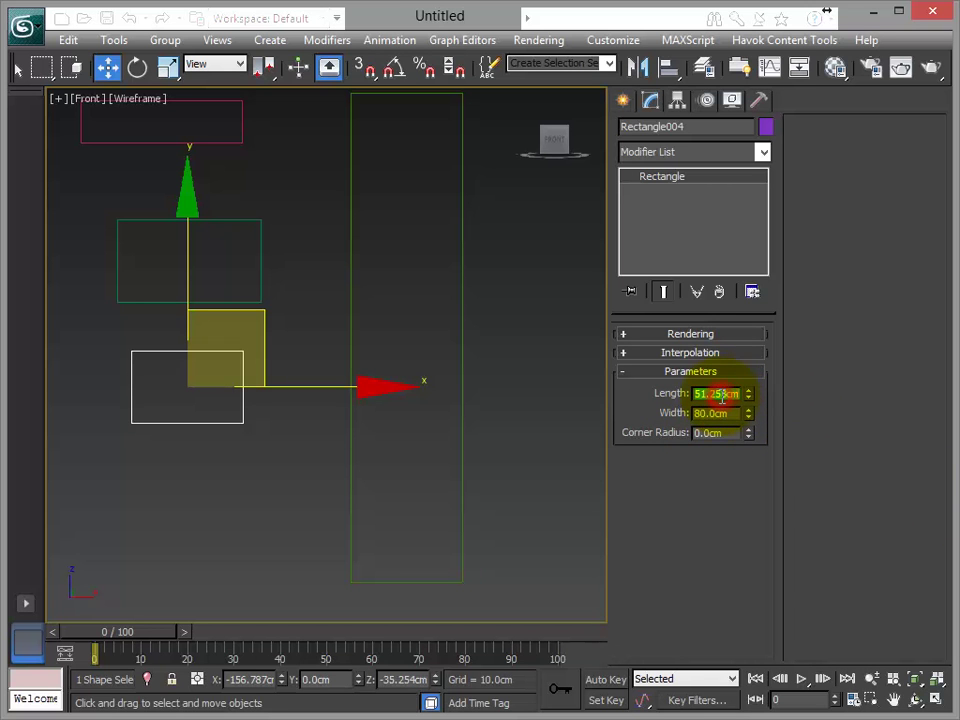
{"action": "key", "text": "alt+Tab"}
{"action": "key", "text": "alt+Tab"}
{"action": "key", "text": "alt+Tab"}
{"action": "key", "text": "alt+Tab"}
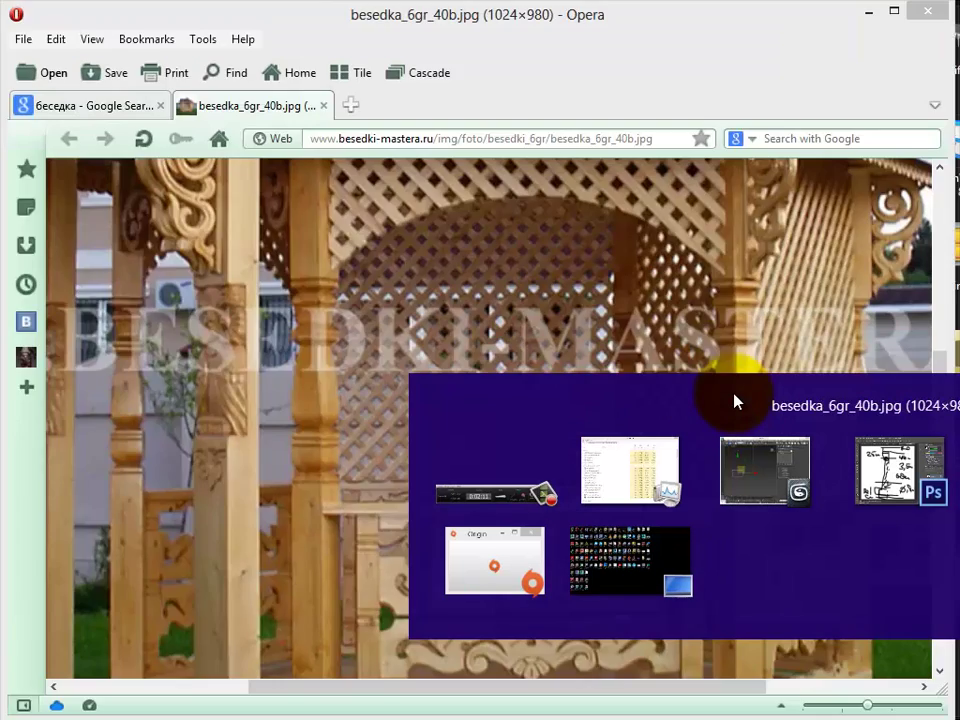
{"action": "key", "text": "alt+Tab"}
{"action": "key", "text": "alt+Tab"}
{"action": "key", "text": "alt+Tab"}
{"action": "key", "text": "alt+Tab"}
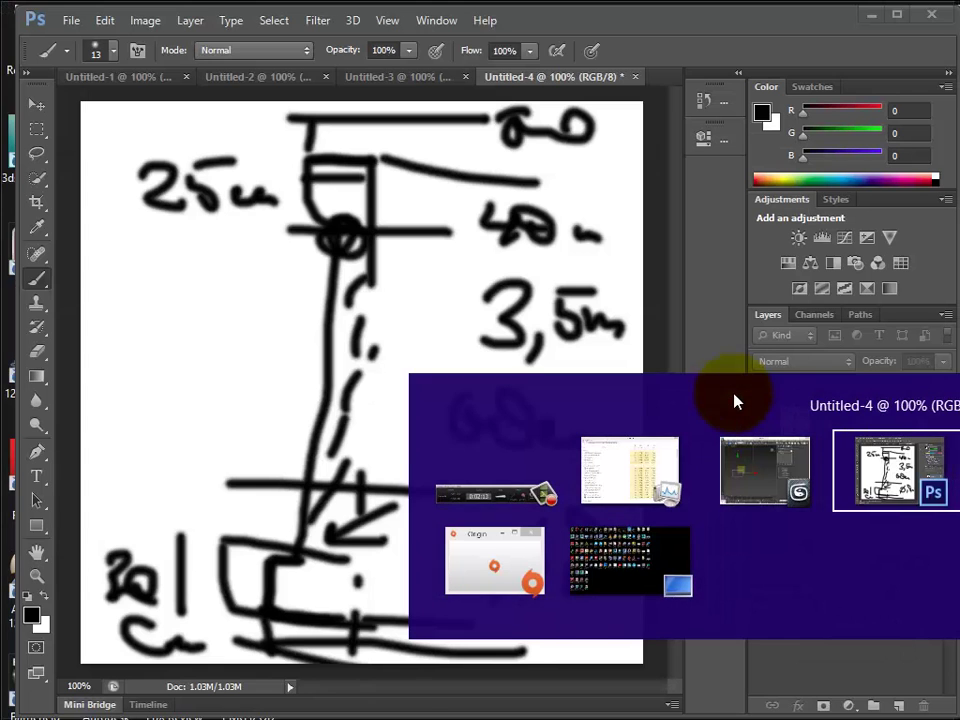
{"action": "key", "text": "alt+Tab"}
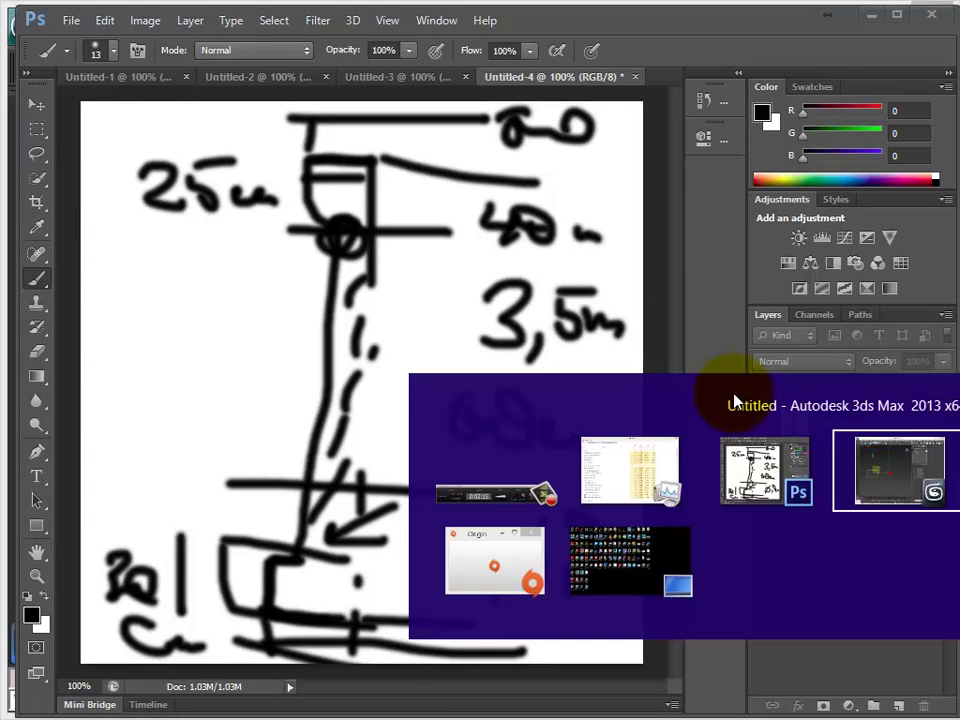
{"action": "double_click", "coordinate": [709, 414]}
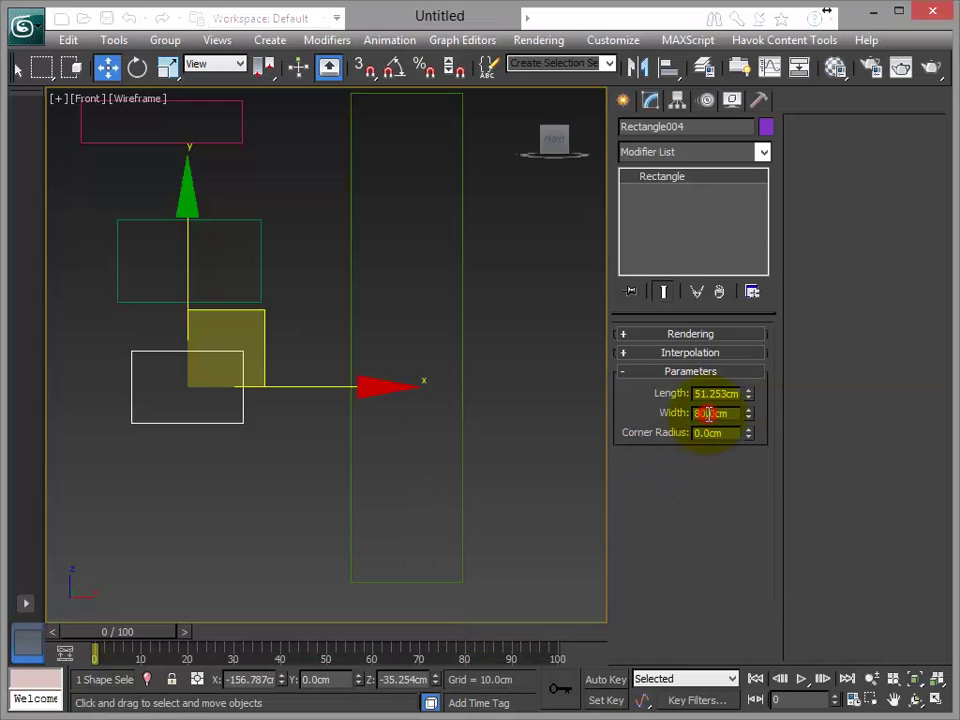
{"action": "double_click", "coordinate": [712, 393]}
{"action": "type", "text": "30"}
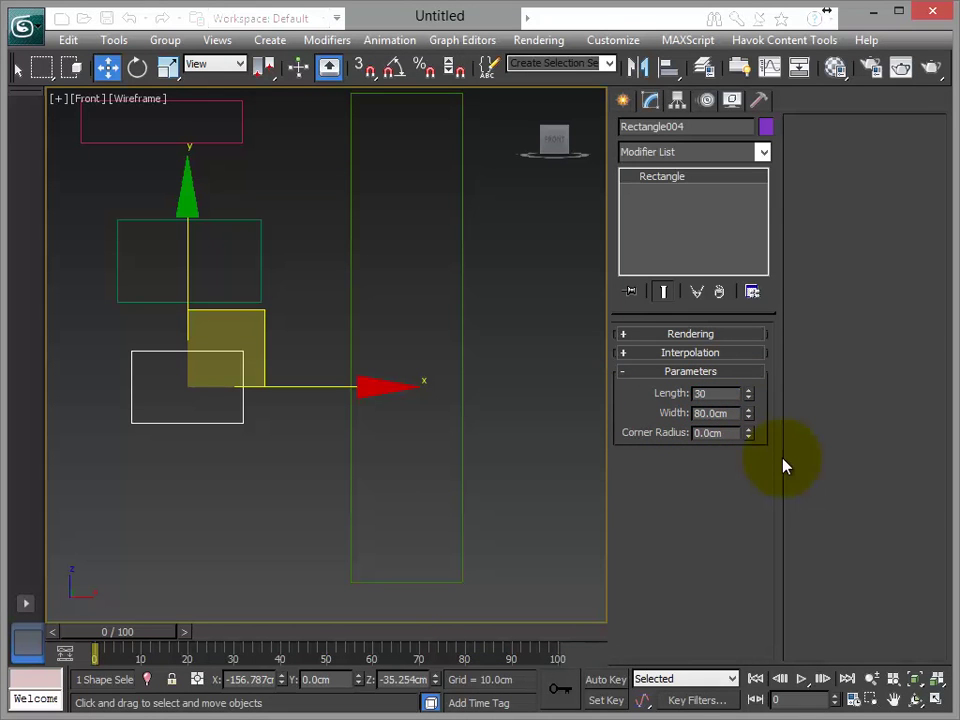
{"action": "key", "text": "Return"}
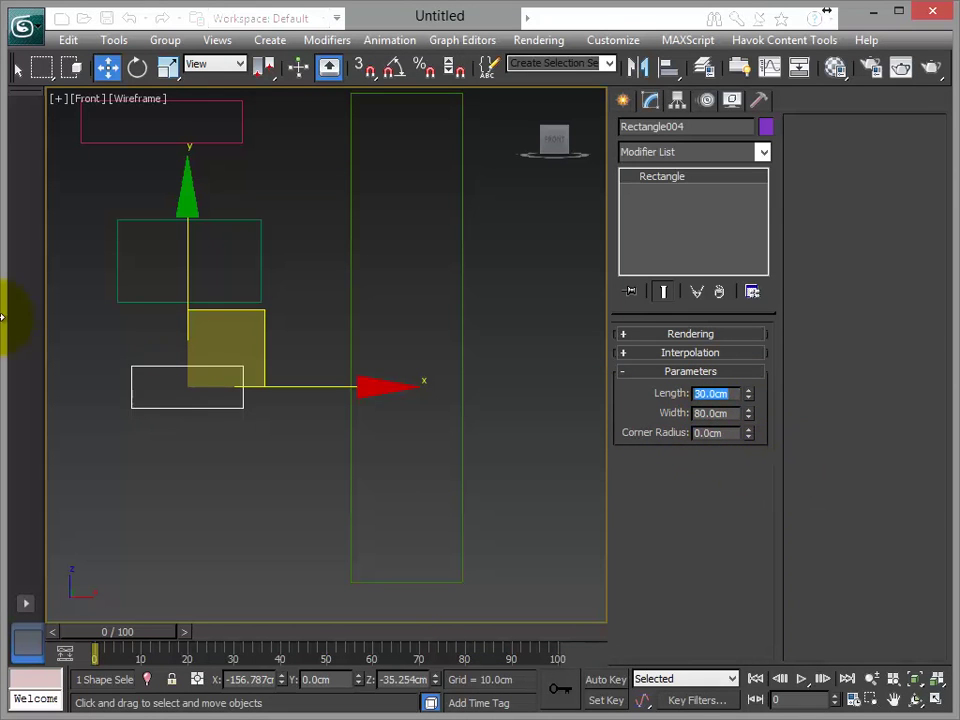
- Resize the uppermost small rectangle to a width of 60 cm and a length of 25 cm
{"action": "left_click", "coordinate": [158, 305]}
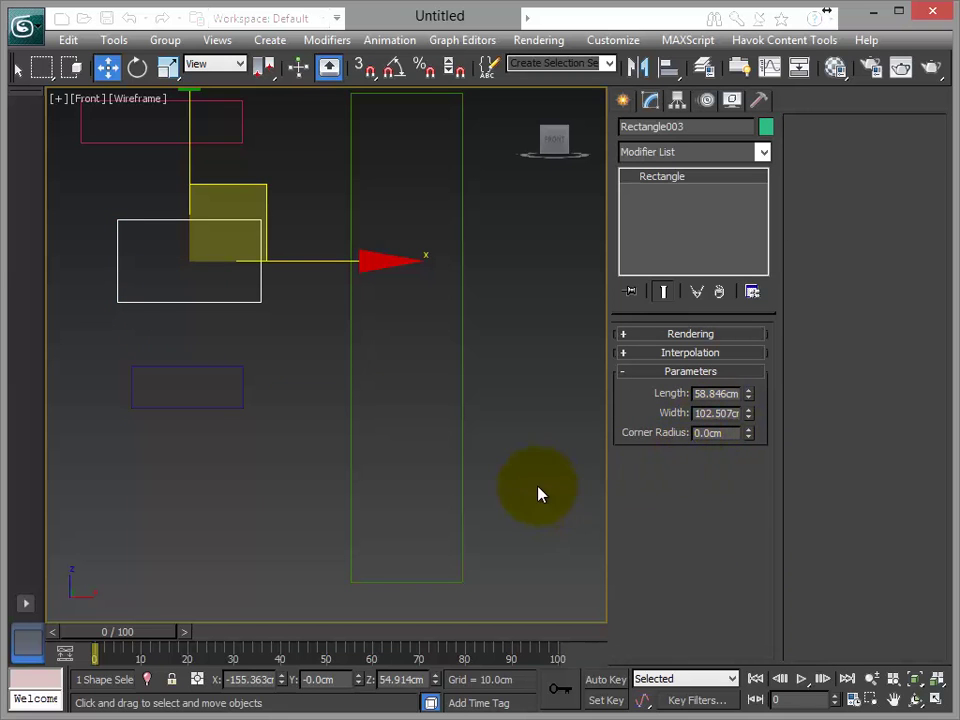
{"action": "middle_click_drag", "start_coordinate": [366, 364], "coordinate": [370, 414]}
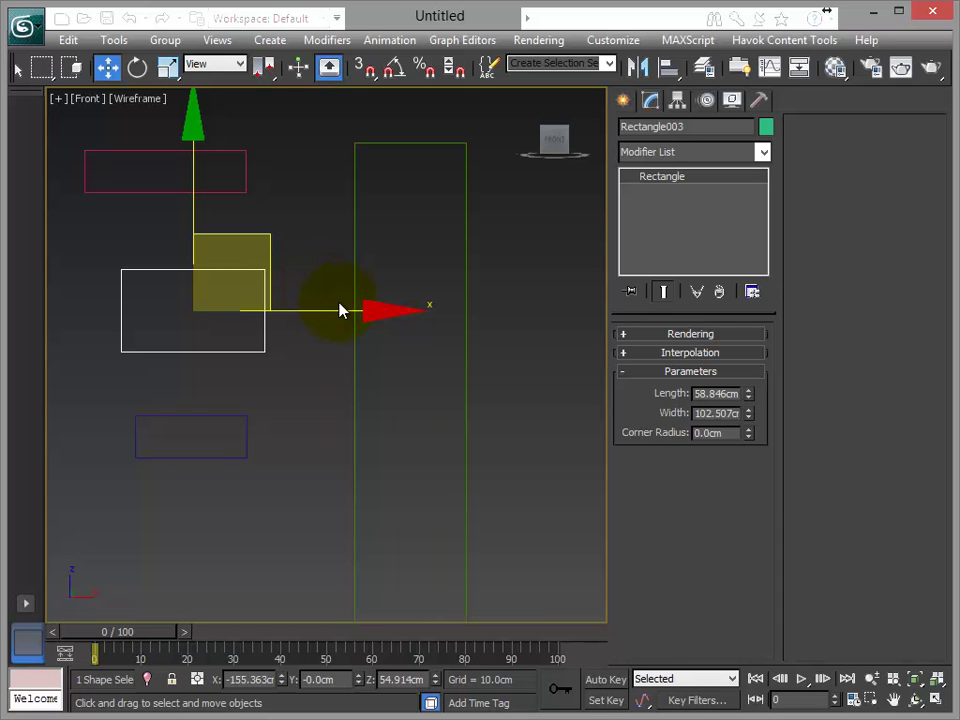
{"action": "middle_click_drag", "start_coordinate": [314, 285], "coordinate": [326, 321]}
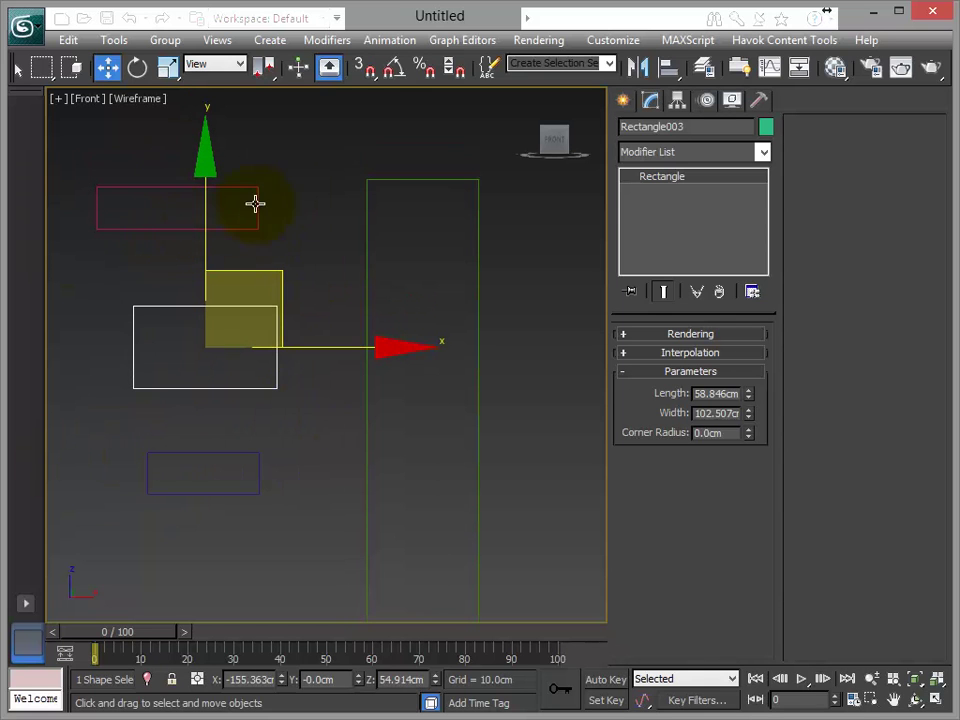
{"action": "left_click", "coordinate": [165, 230]}
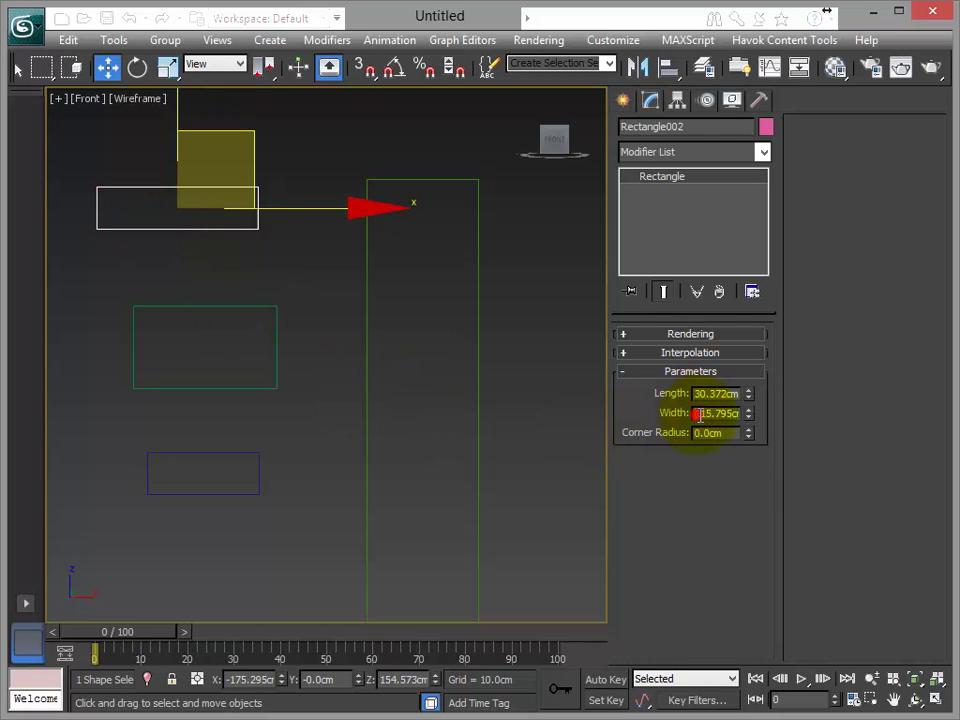
{"action": "left_click_drag", "start_coordinate": [697, 414], "coordinate": [849, 433]}
{"action": "type", "text": "60"}
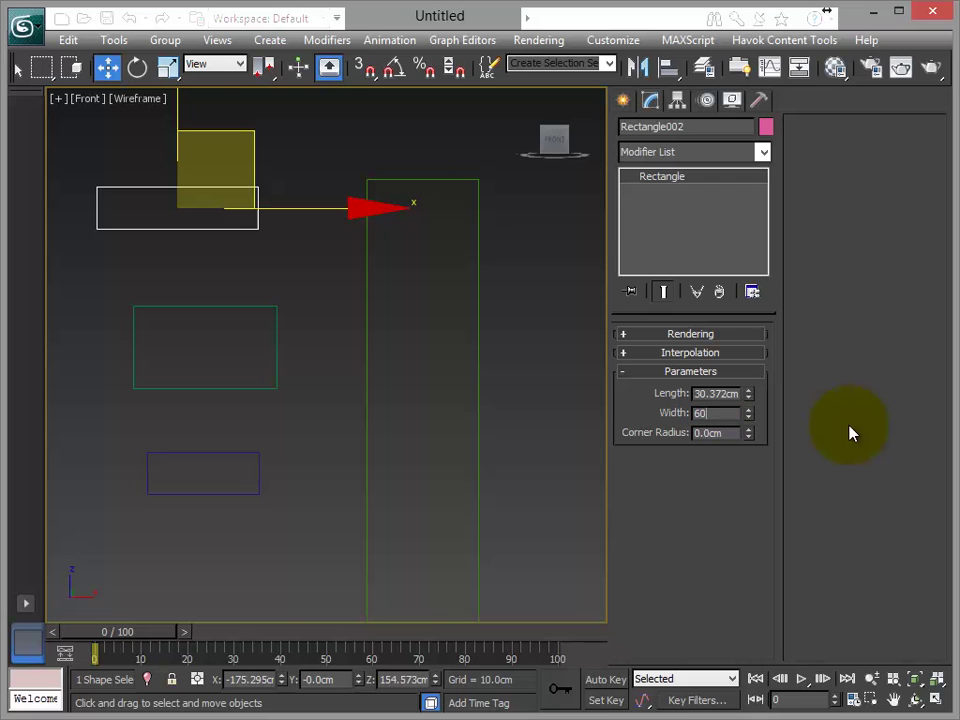
{"action": "key", "text": "Return"}
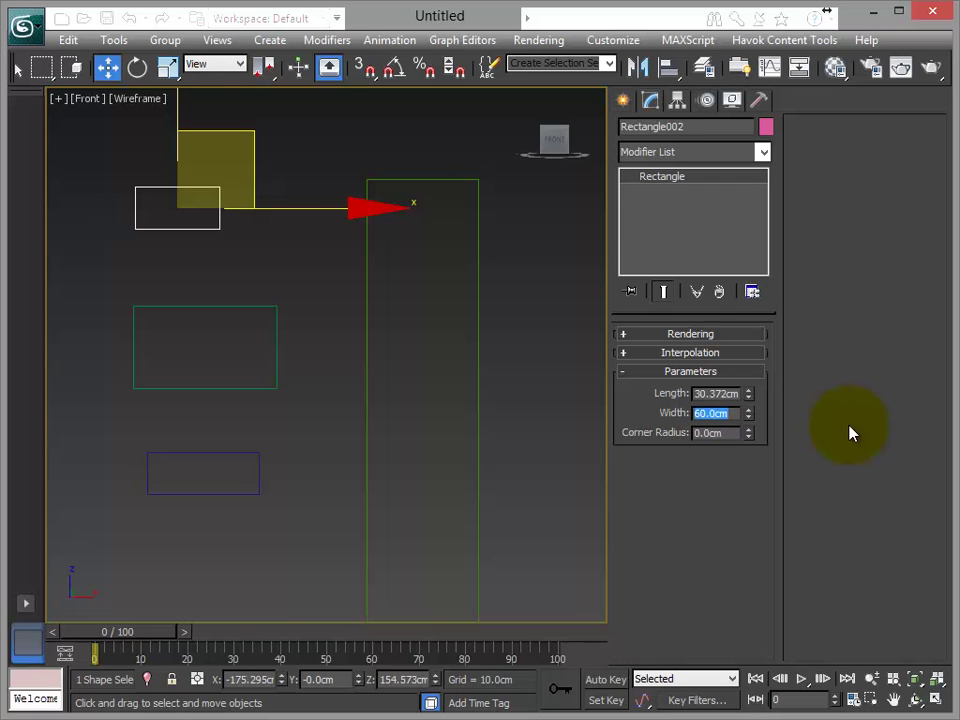
{"action": "double_click", "coordinate": [717, 393]}
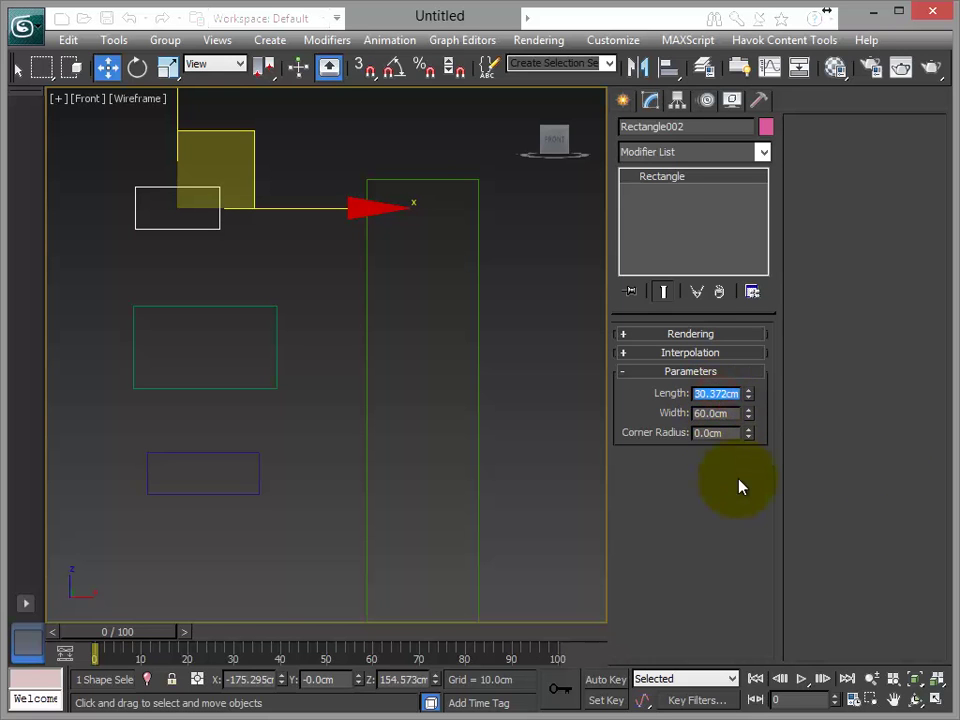
{"action": "type", "text": "25"}
{"action": "key", "text": "Return"}
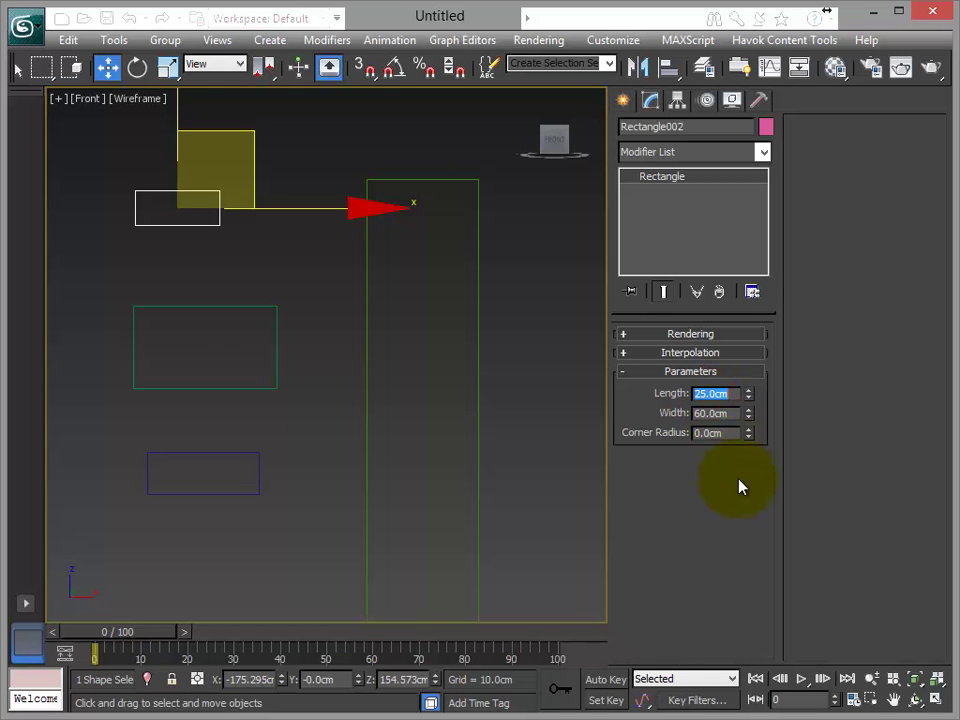
- Set the width of the middle small rectangle to 60 cm
{"action": "left_click", "coordinate": [191, 388]}
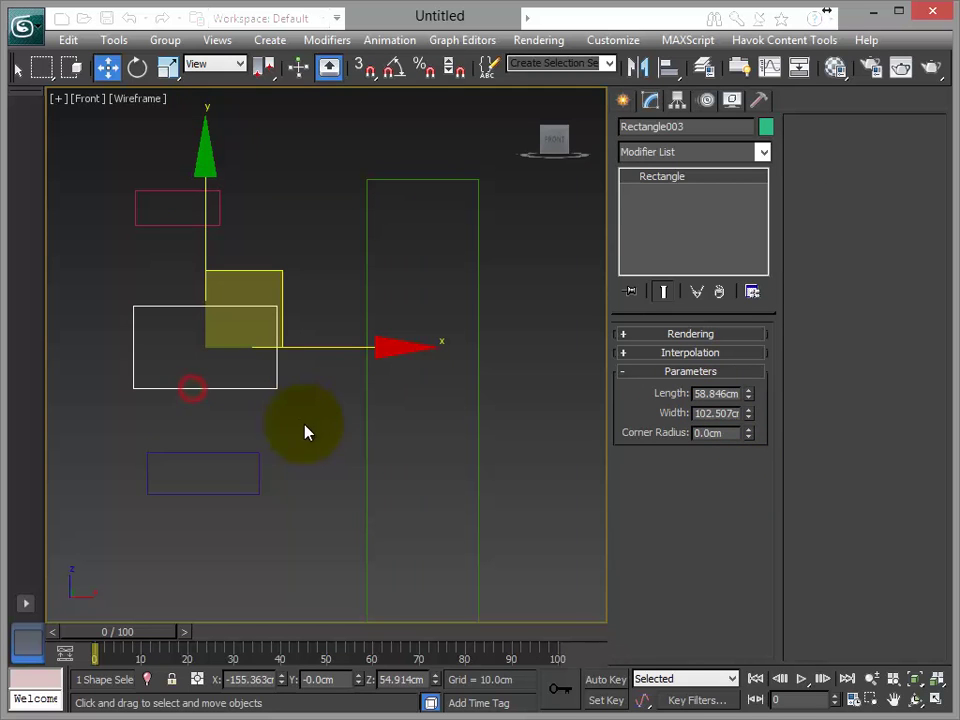
{"action": "double_click", "coordinate": [703, 413]}
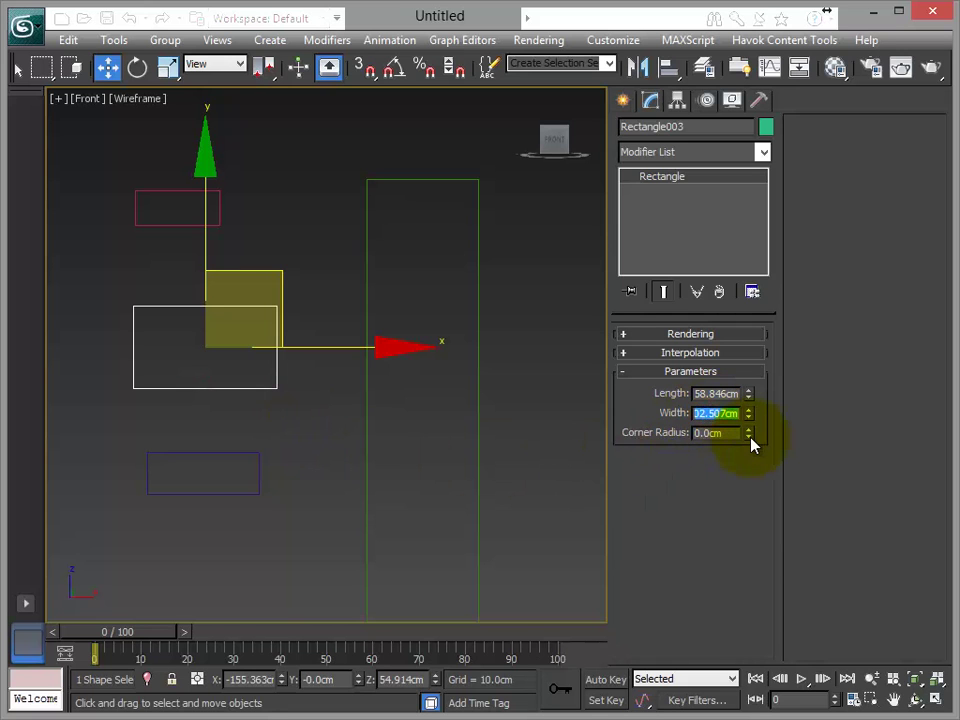
{"action": "type", "text": "60"}
{"action": "key", "text": "Return"}
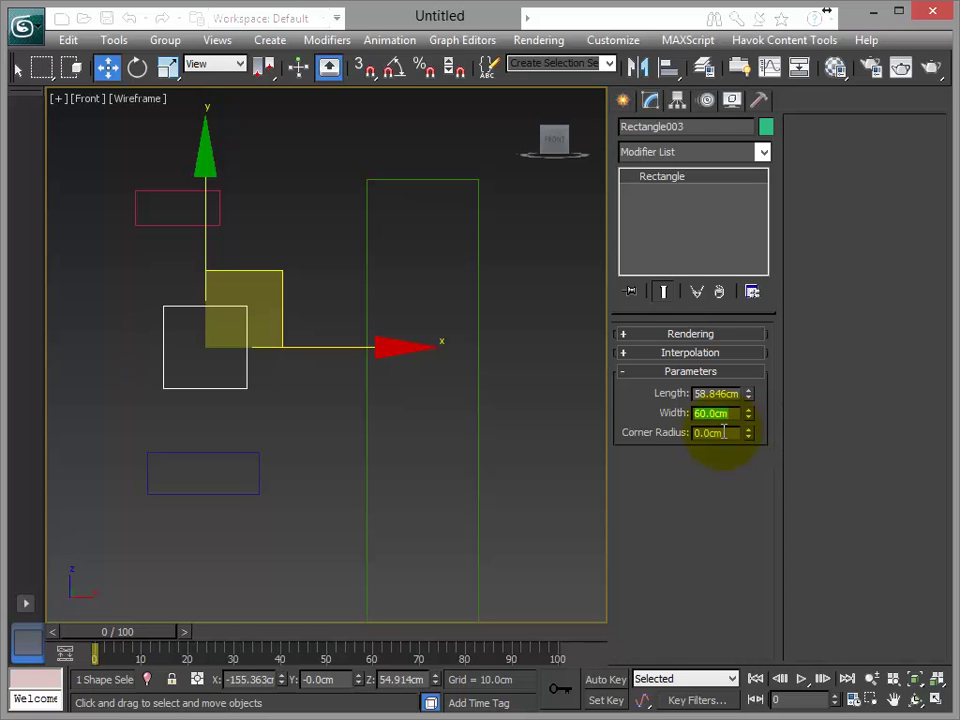
- Set the middle rectangle's length with the Numerical Expression Evaluator, using the expression 350-25-30
{"action": "left_click", "coordinate": [710, 393]}
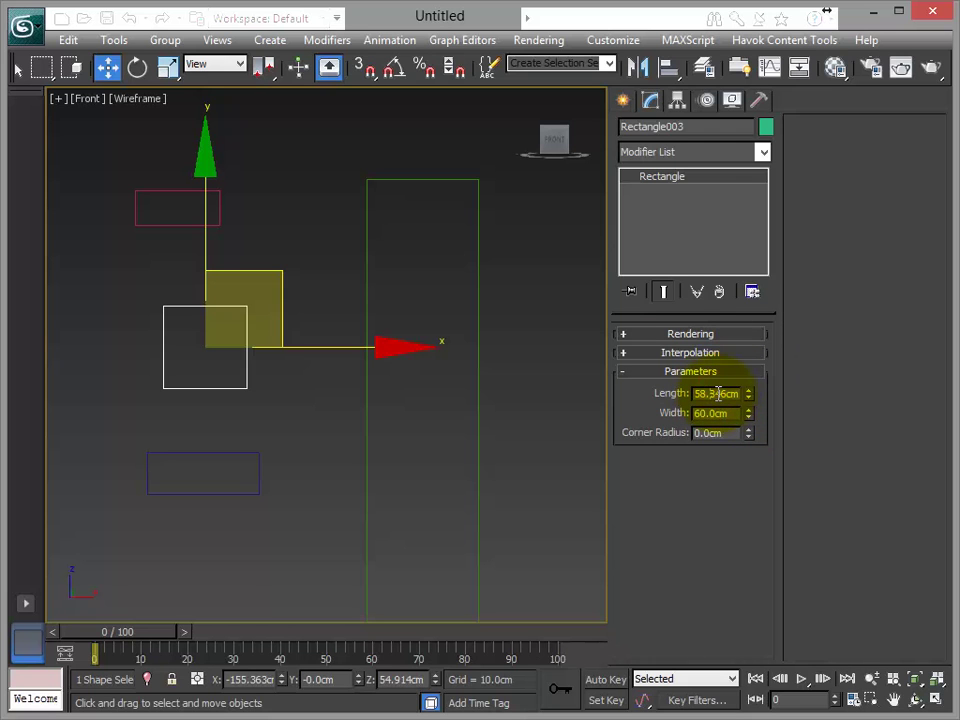
{"action": "double_click", "coordinate": [699, 393]}
{"action": "double_click", "coordinate": [692, 395]}
{"action": "mouse_move", "coordinate": [689, 397]}
{"action": "left_mouse_down"}
{"action": "mouse_move", "coordinate": [699, 398]}
{"action": "mouse_move", "coordinate": [677, 398]}
{"action": "mouse_move", "coordinate": [748, 395]}
{"action": "mouse_move", "coordinate": [689, 394]}
{"action": "left_mouse_up"}
{"action": "left_click", "coordinate": [720, 394]}
{"action": "double_click", "coordinate": [712, 395]}
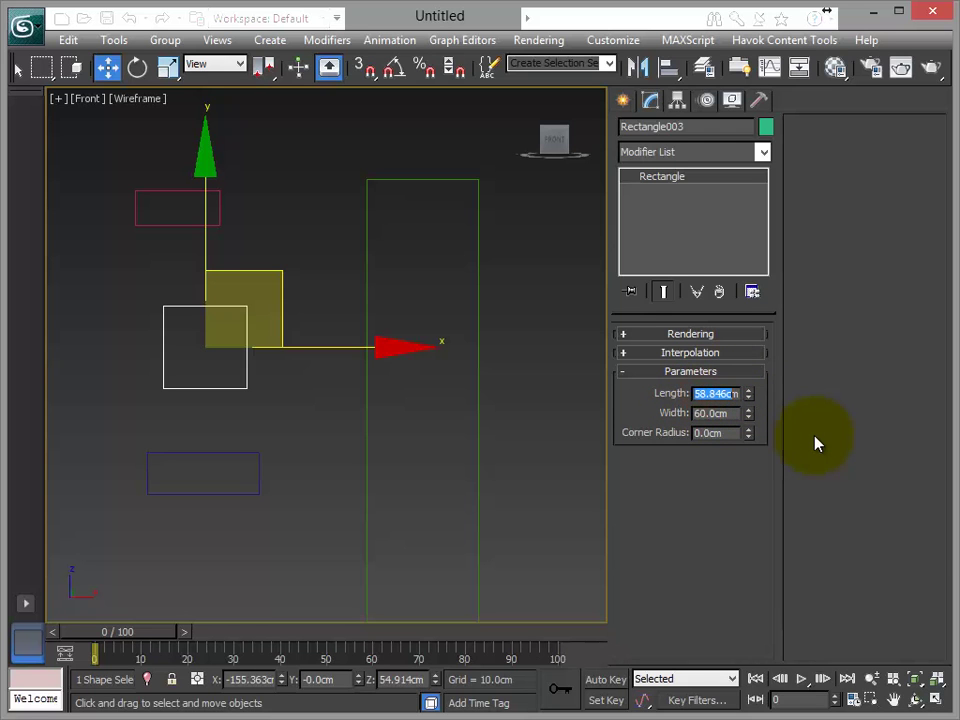
{"action": "key", "text": "ctrl+n"}
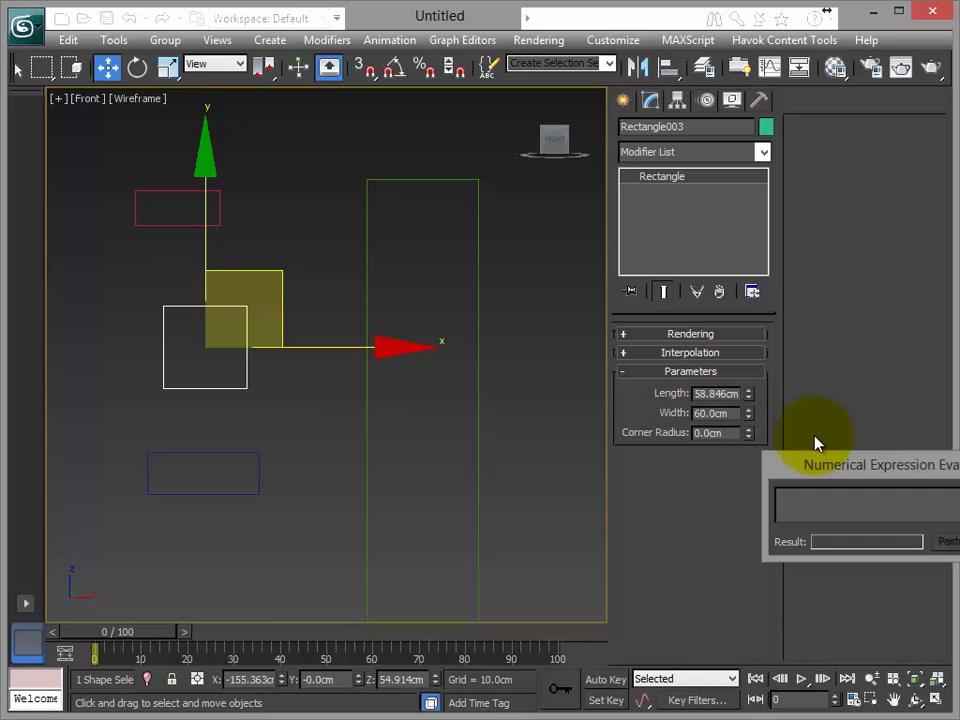
{"action": "left_click_drag", "start_coordinate": [797, 463], "coordinate": [646, 251]}
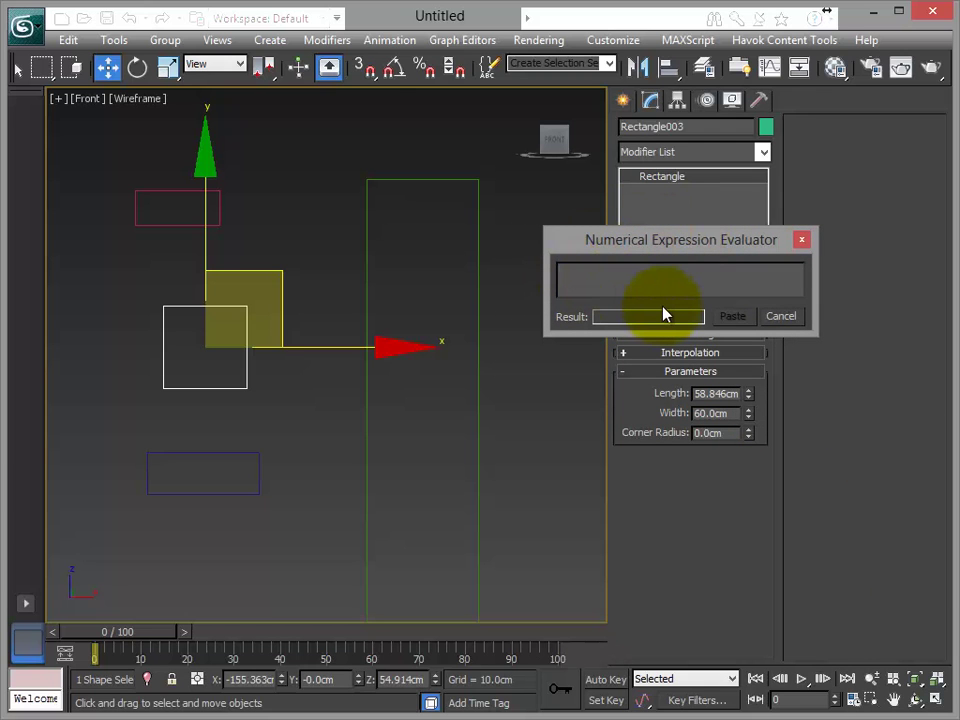
{"action": "type", "text": "350-25-30"}
{"action": "left_click", "coordinate": [741, 319]}
{"action": "scroll", "coordinate": [350, 330], "scroll_direction": "down", "scroll_amount": 3}
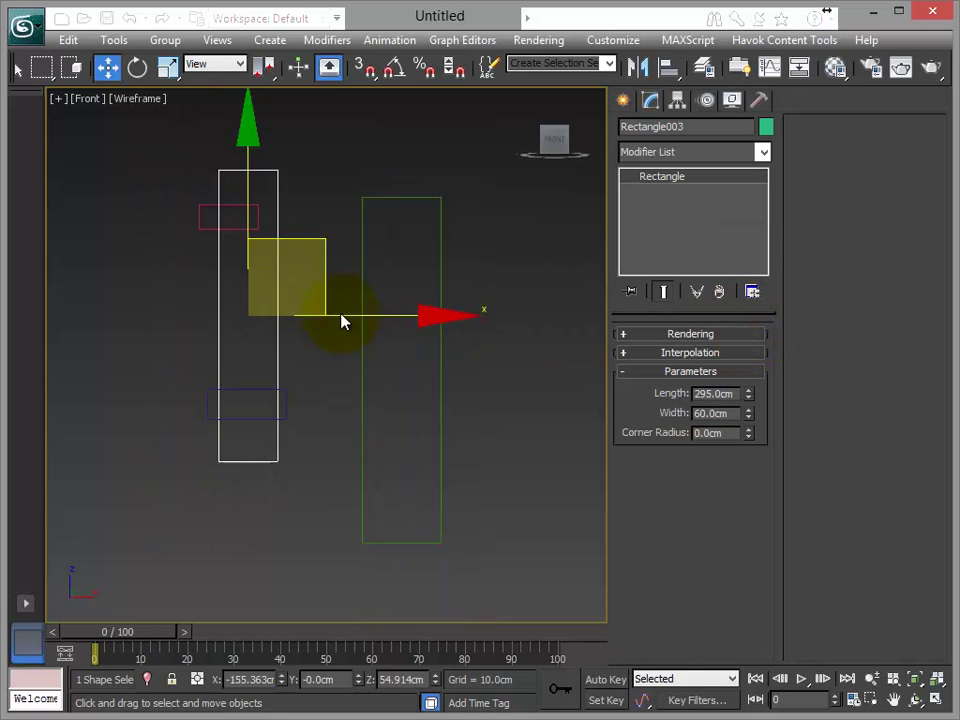
- Align the three smaller column rectangles centre to centre with the tall outer rectangle on the X, Y and Z positions
{"action": "middle_click_drag", "start_coordinate": [360, 349], "coordinate": [356, 405]}
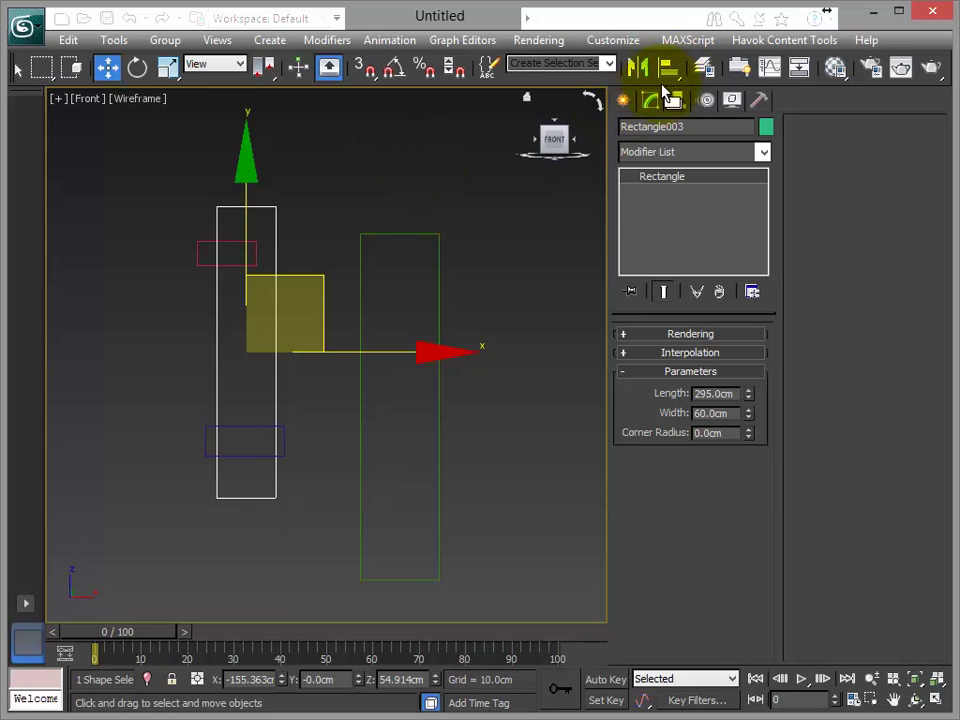
{"action": "left_click", "coordinate": [242, 454]}
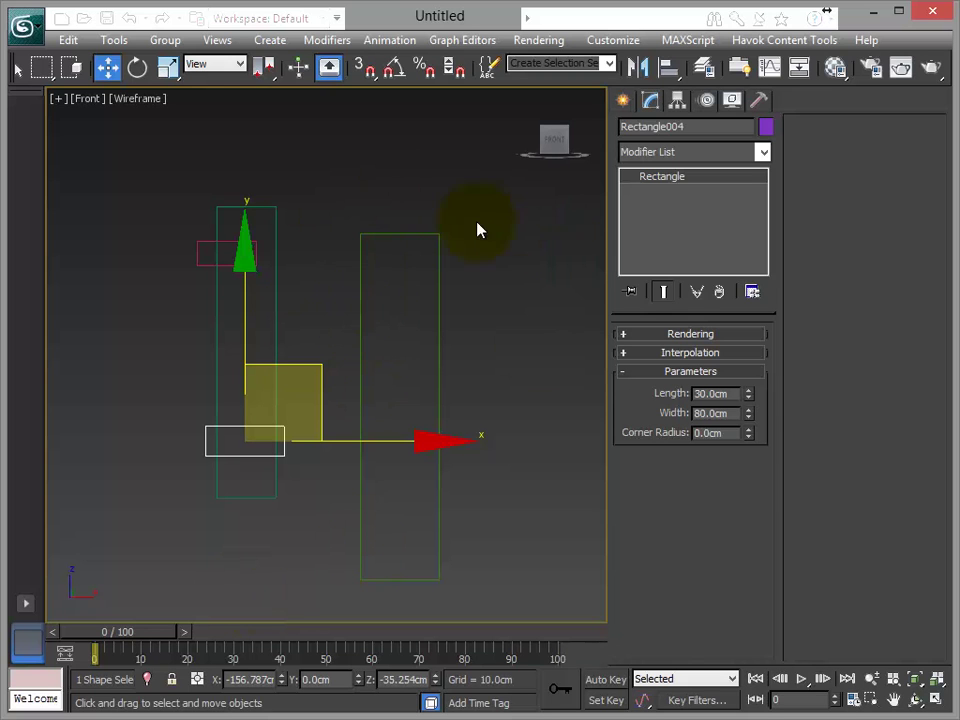
{"action": "left_click_drag", "start_coordinate": [180, 152], "coordinate": [311, 536]}
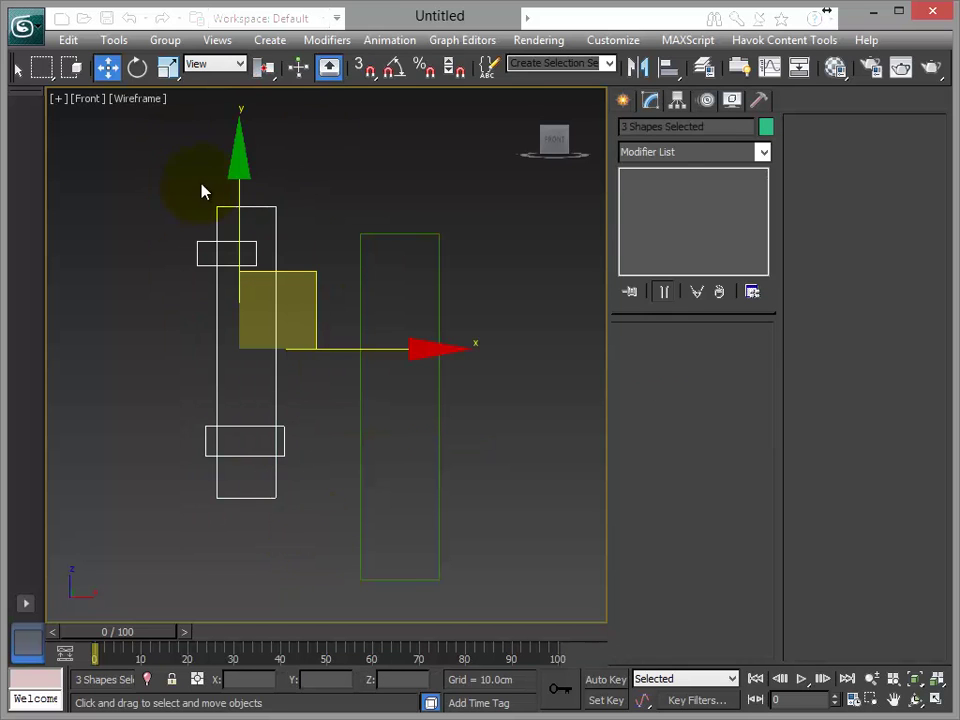
{"action": "left_click", "coordinate": [670, 78]}
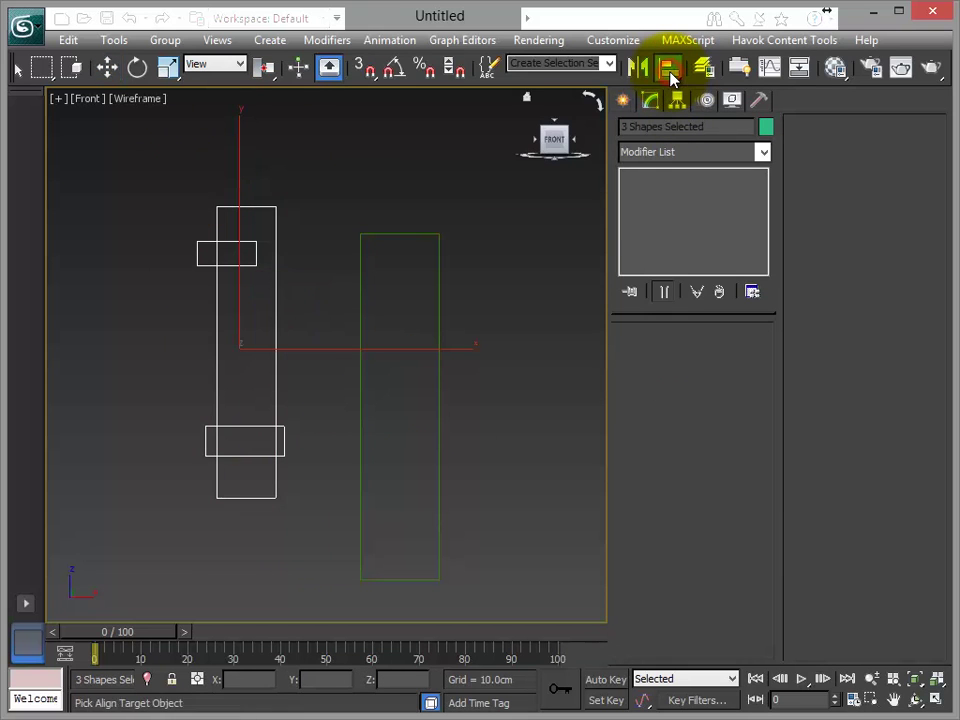
{"action": "left_click", "coordinate": [401, 234]}
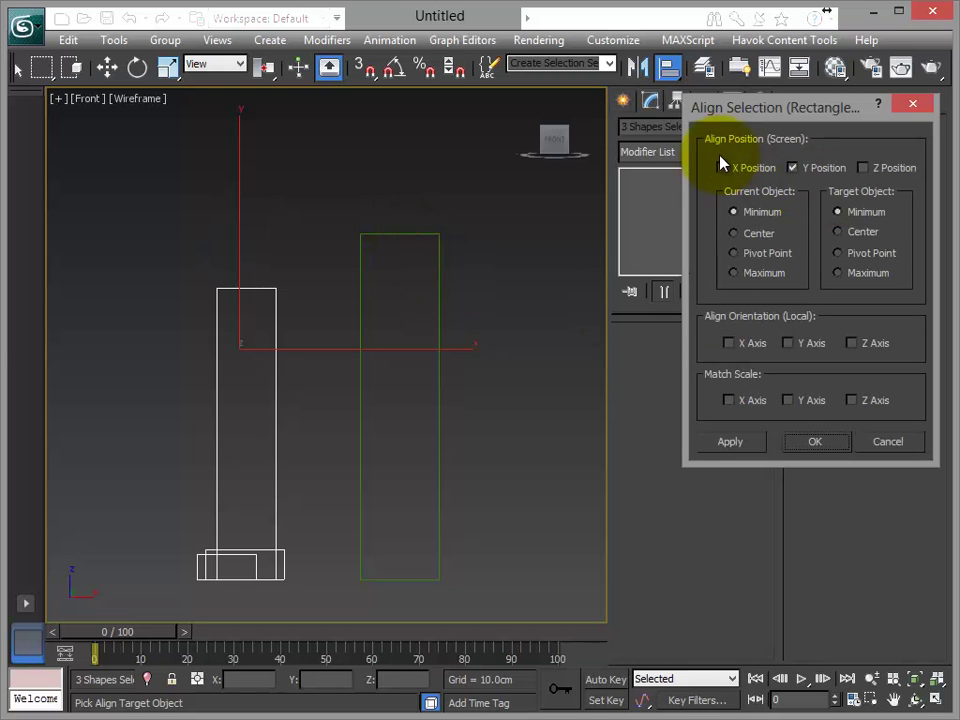
{"action": "left_click", "coordinate": [723, 168]}
{"action": "left_click", "coordinate": [862, 169]}
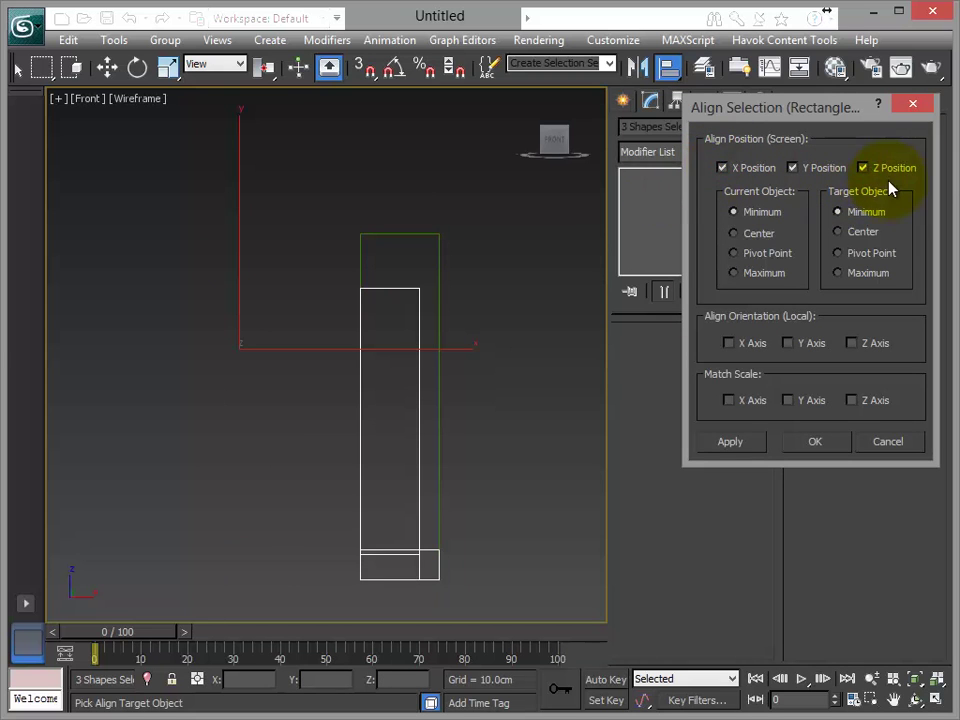
{"action": "left_click", "coordinate": [770, 234]}
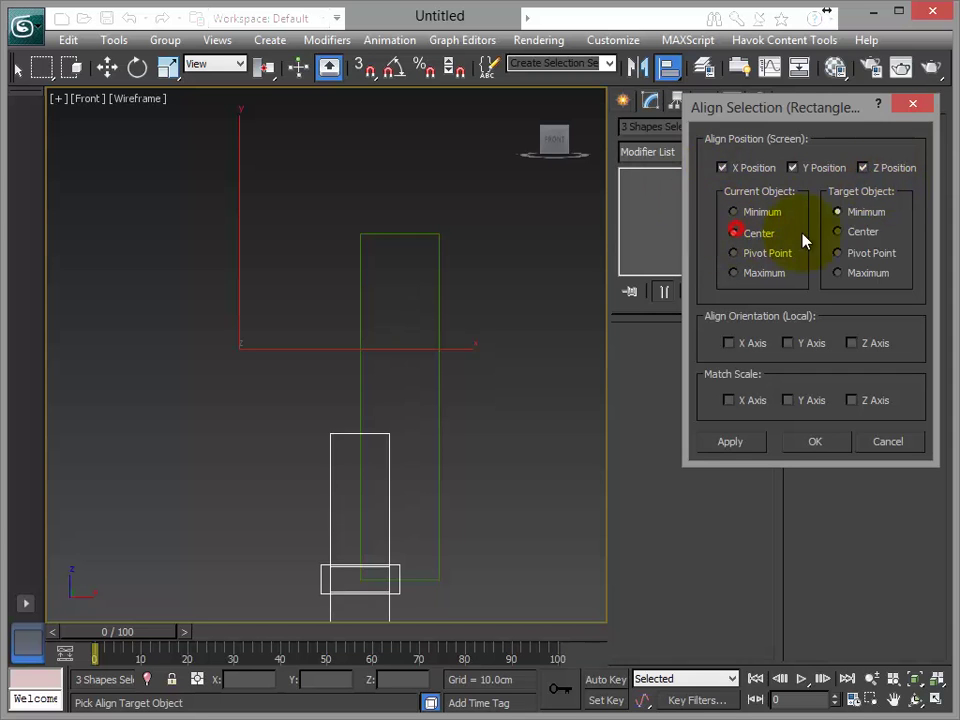
{"action": "left_click", "coordinate": [840, 232]}
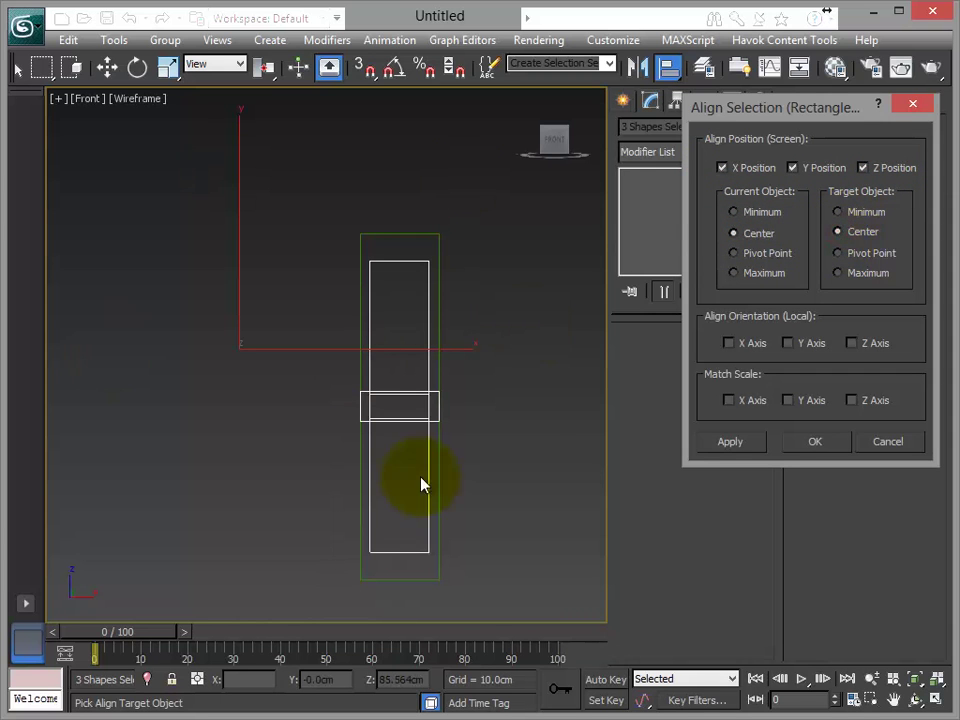
{"action": "left_click", "coordinate": [818, 444]}
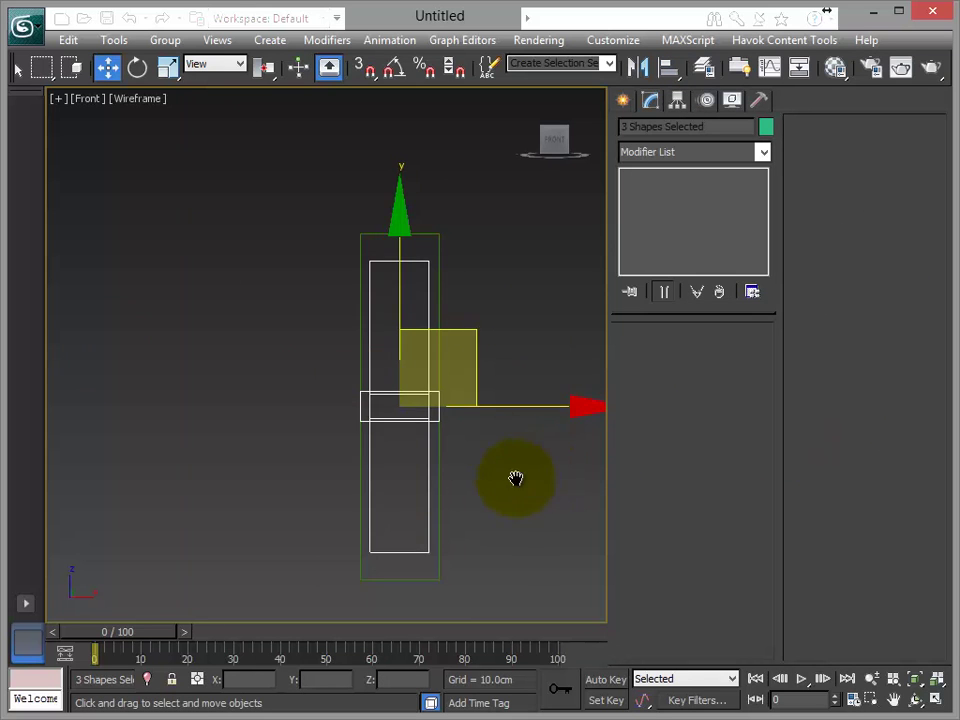
- Align the 80 cm wide base rectangle to the bottom of the tall outer rectangle, matching Minimum to Minimum on the Y position only
{"action": "scroll", "coordinate": [500, 455], "scroll_direction": "up", "scroll_amount": 3}
{"action": "middle_click_drag", "start_coordinate": [491, 443], "coordinate": [347, 381]}
{"action": "middle_click_drag", "start_coordinate": [487, 398], "coordinate": [497, 350]}
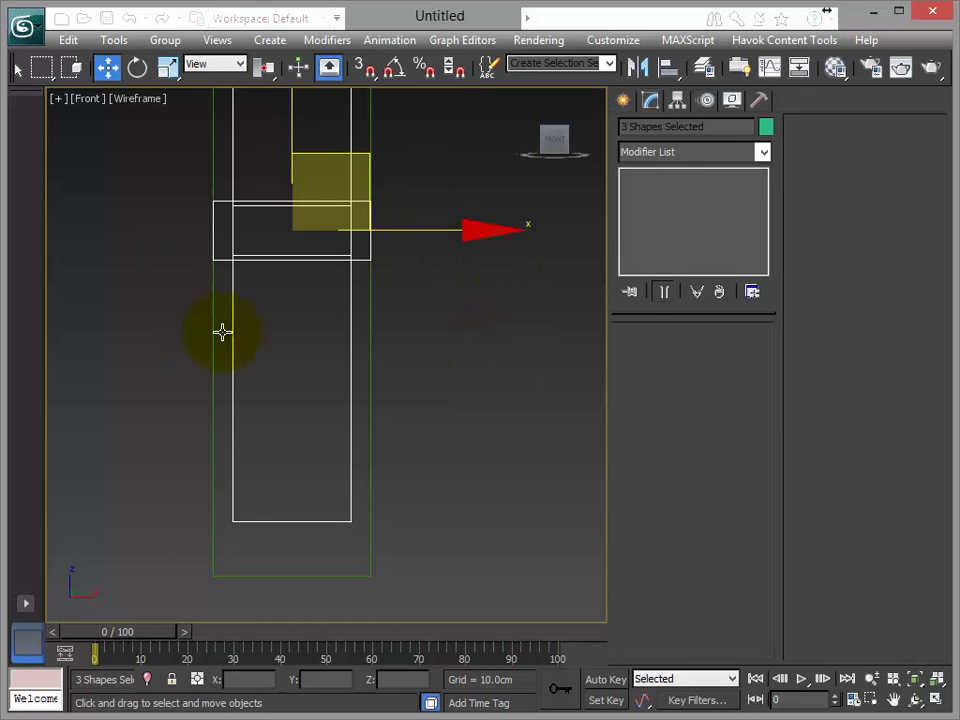
{"action": "left_click", "coordinate": [361, 261]}
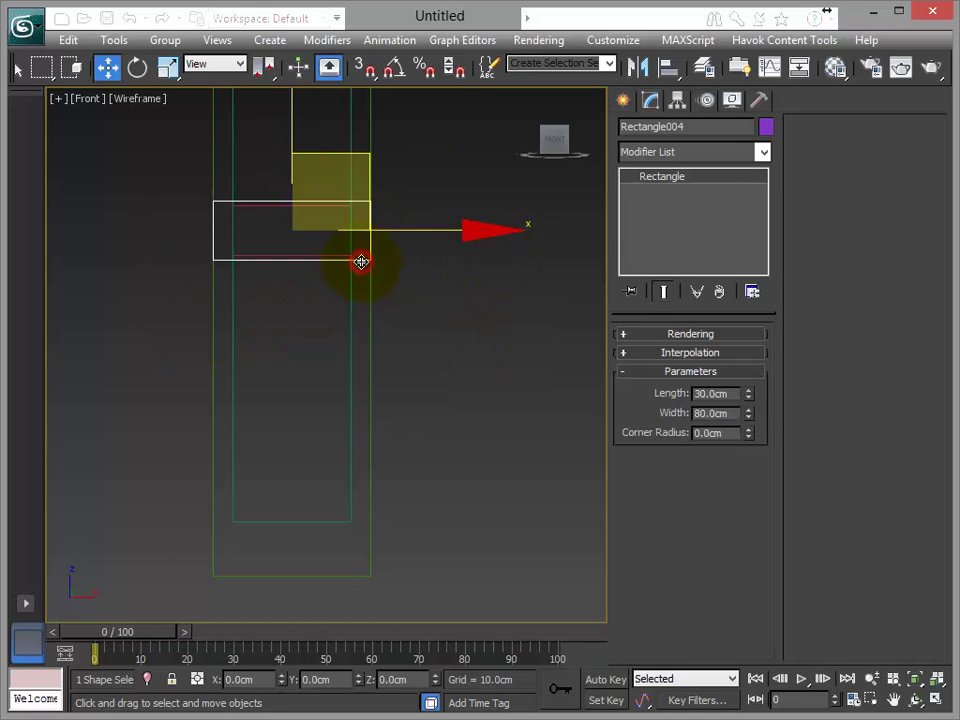
{"action": "middle_click_drag", "start_coordinate": [439, 334], "coordinate": [424, 346]}
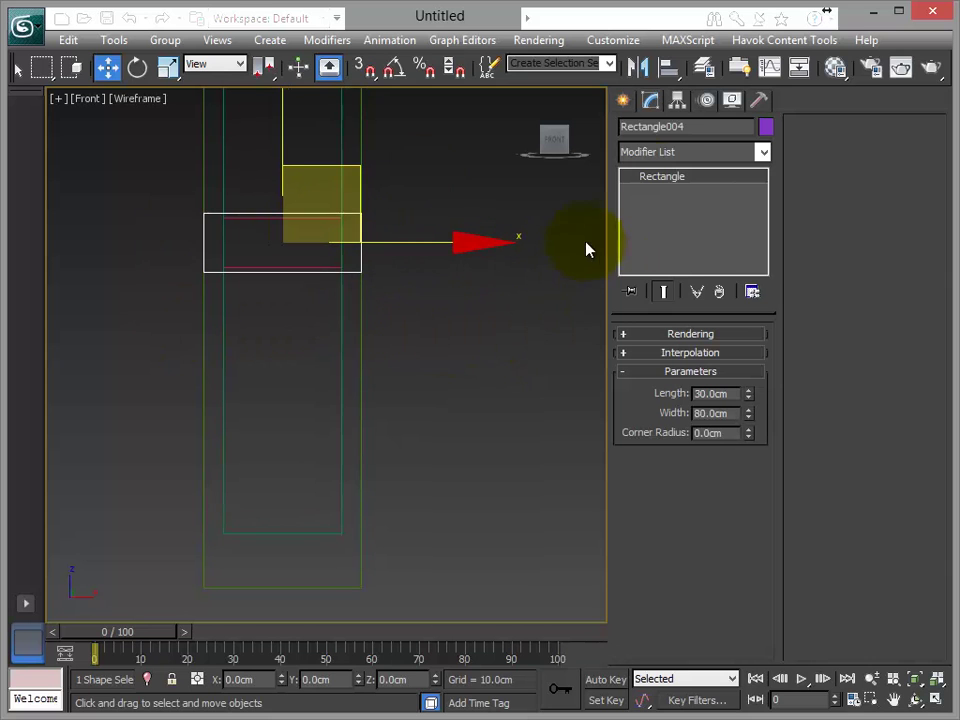
{"action": "left_click", "coordinate": [672, 68]}
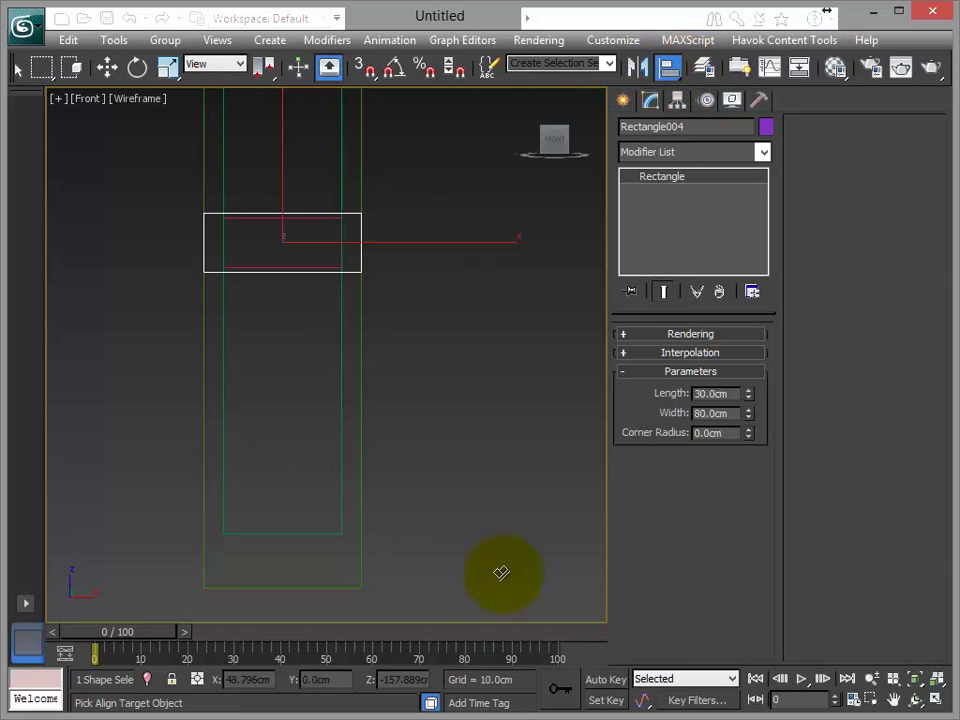
{"action": "left_click", "coordinate": [310, 590]}
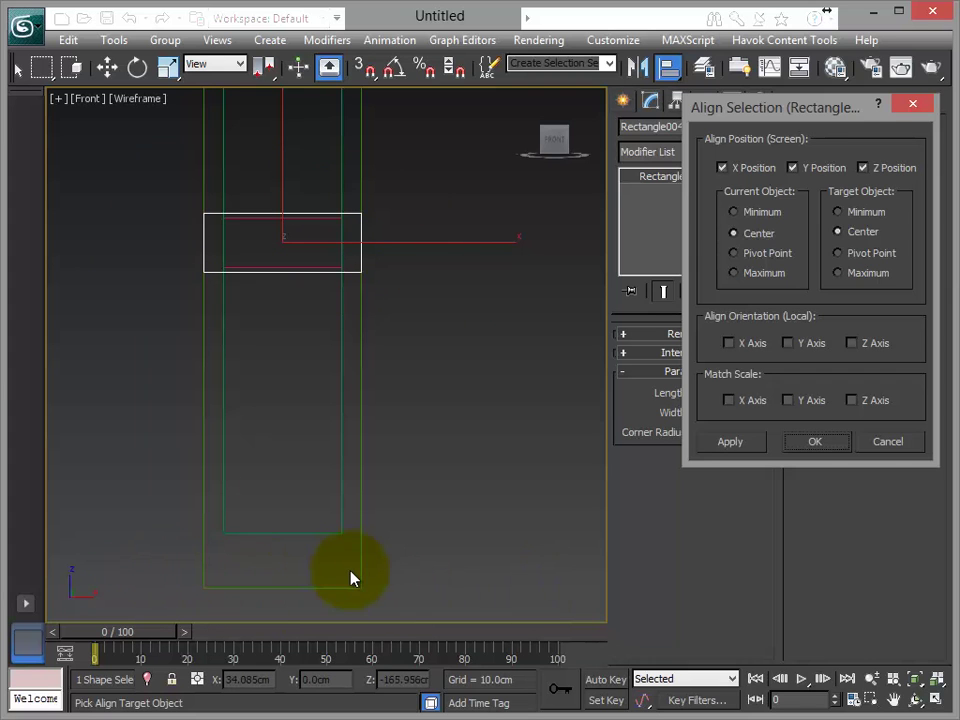
{"action": "left_click", "coordinate": [723, 168]}
{"action": "left_click", "coordinate": [863, 168]}
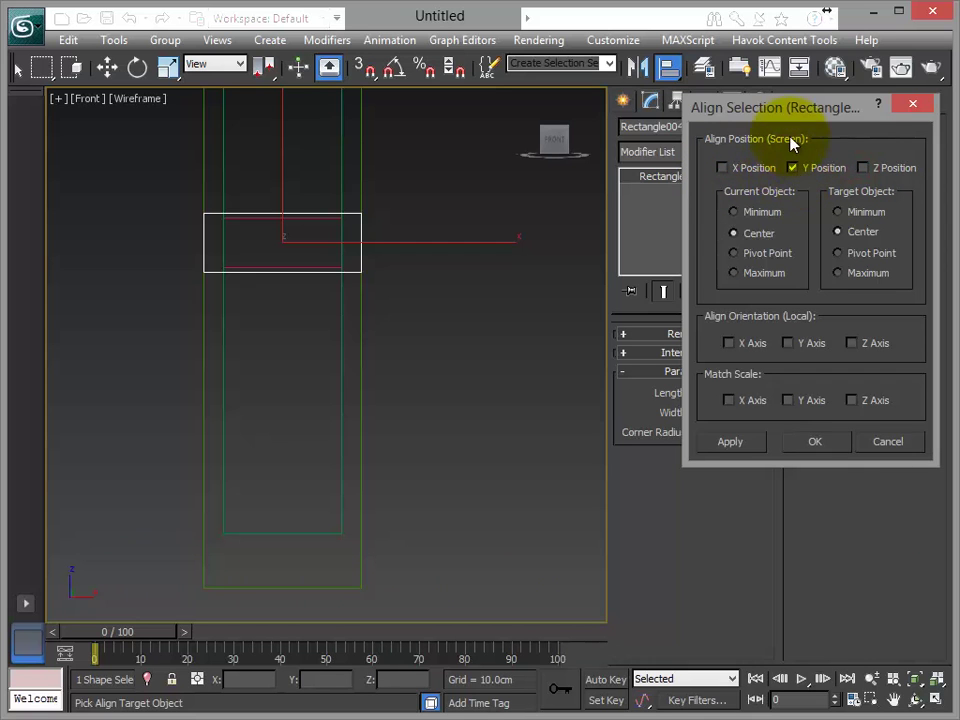
{"action": "left_click", "coordinate": [735, 215]}
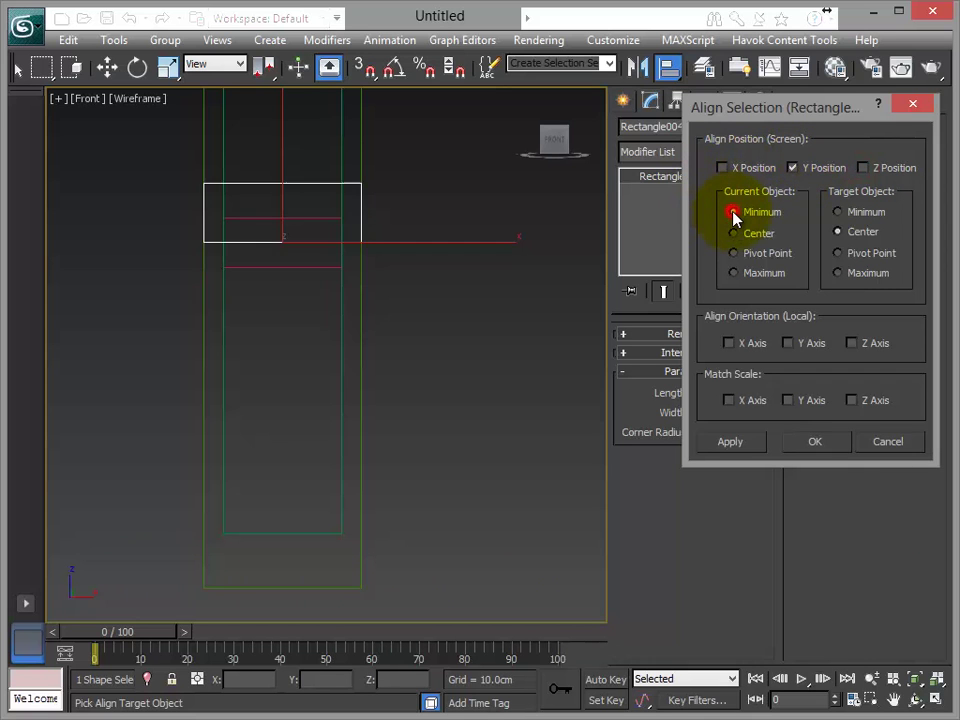
{"action": "left_click", "coordinate": [839, 212]}
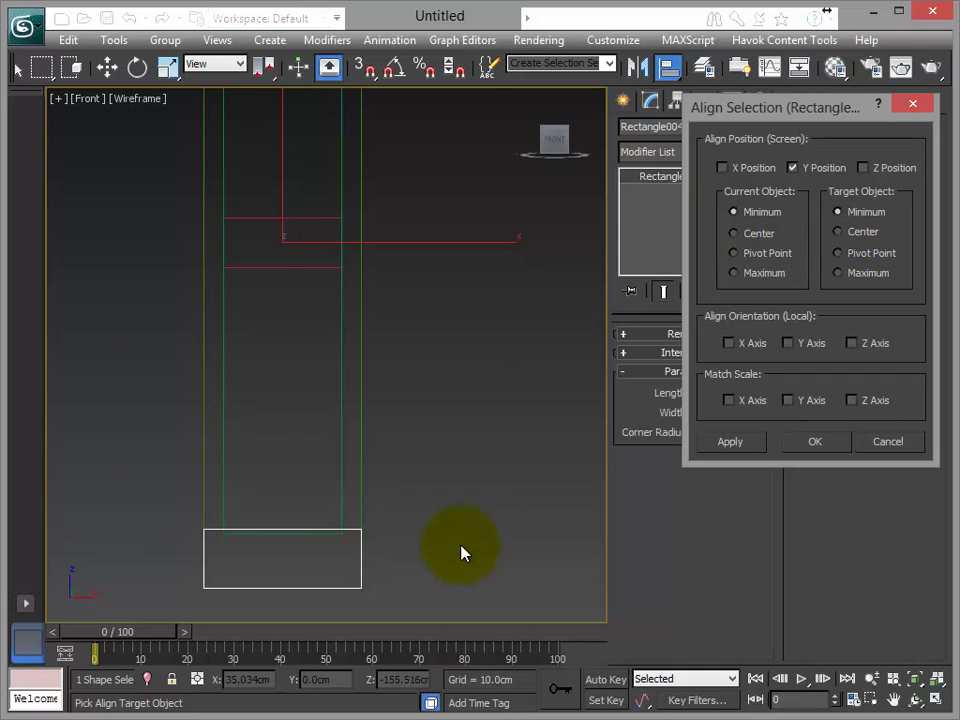
{"action": "left_click", "coordinate": [846, 444]}
- Align the 25 cm high capital rectangle to the top of the tall outer rectangle, matching Maximum to Maximum on Y
{"action": "middle_click_drag", "start_coordinate": [501, 396], "coordinate": [571, 599]}
{"action": "left_click", "coordinate": [330, 421]}
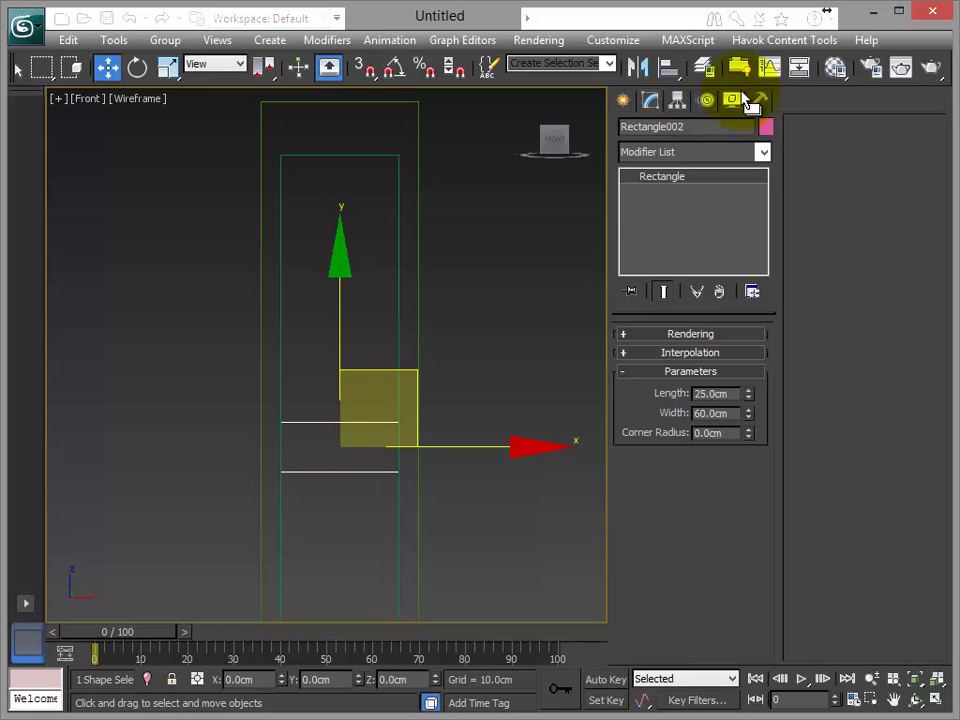
{"action": "left_click", "coordinate": [669, 67]}
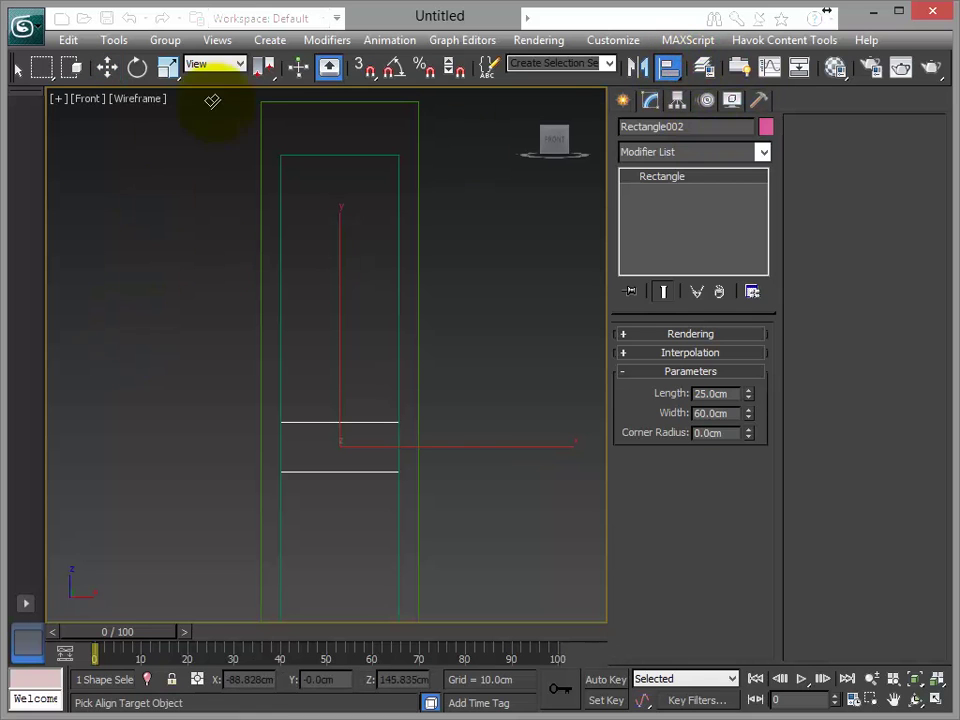
{"action": "left_click", "coordinate": [261, 116]}
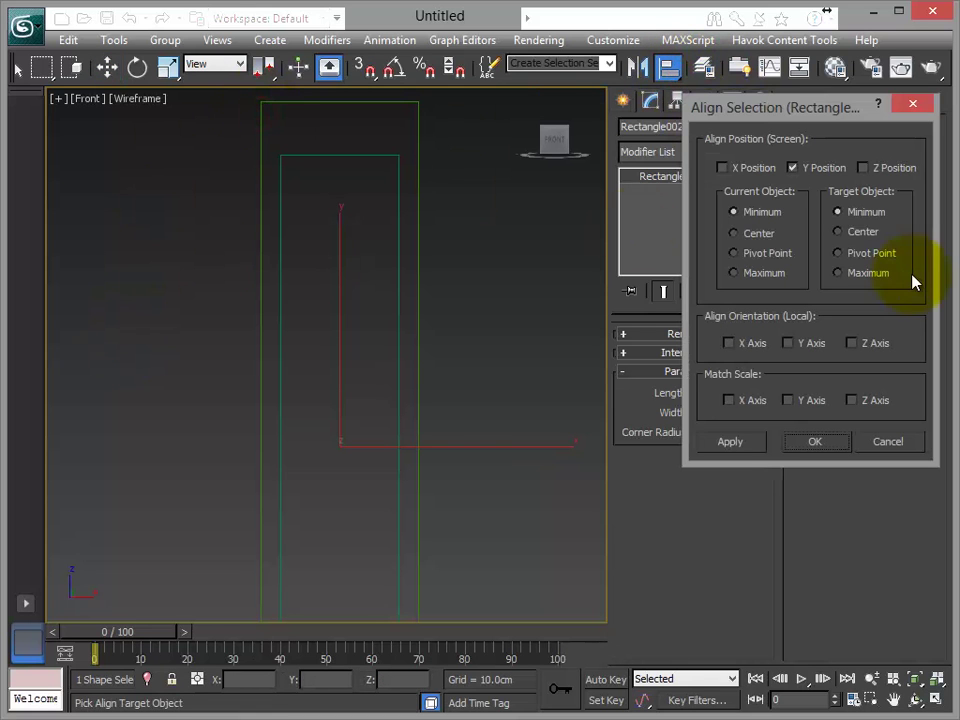
{"action": "left_click", "coordinate": [740, 272]}
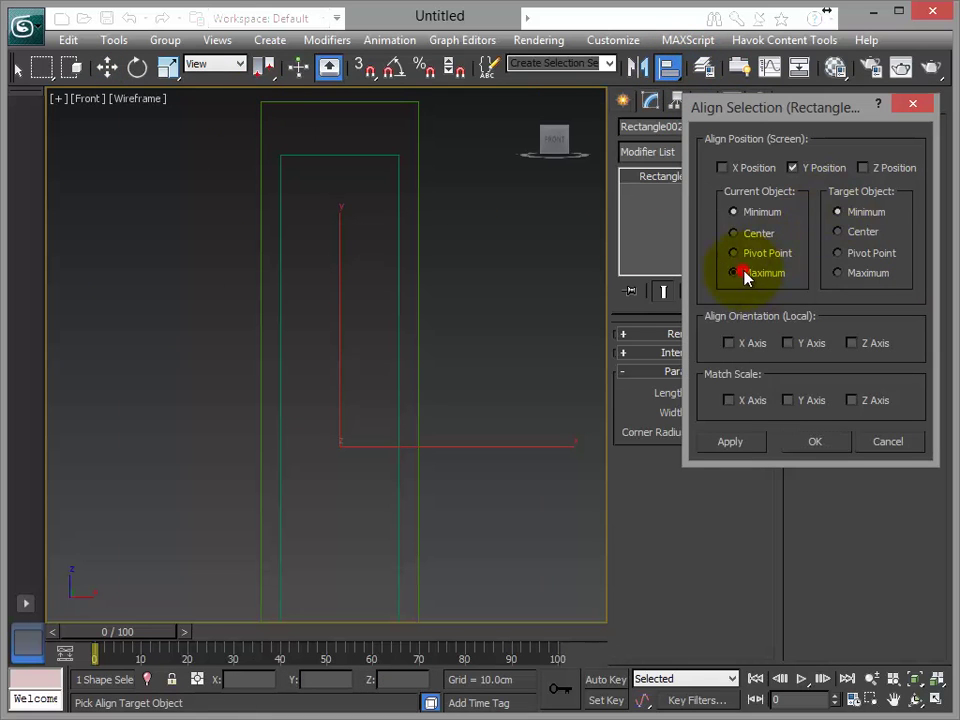
{"action": "left_click", "coordinate": [838, 273]}
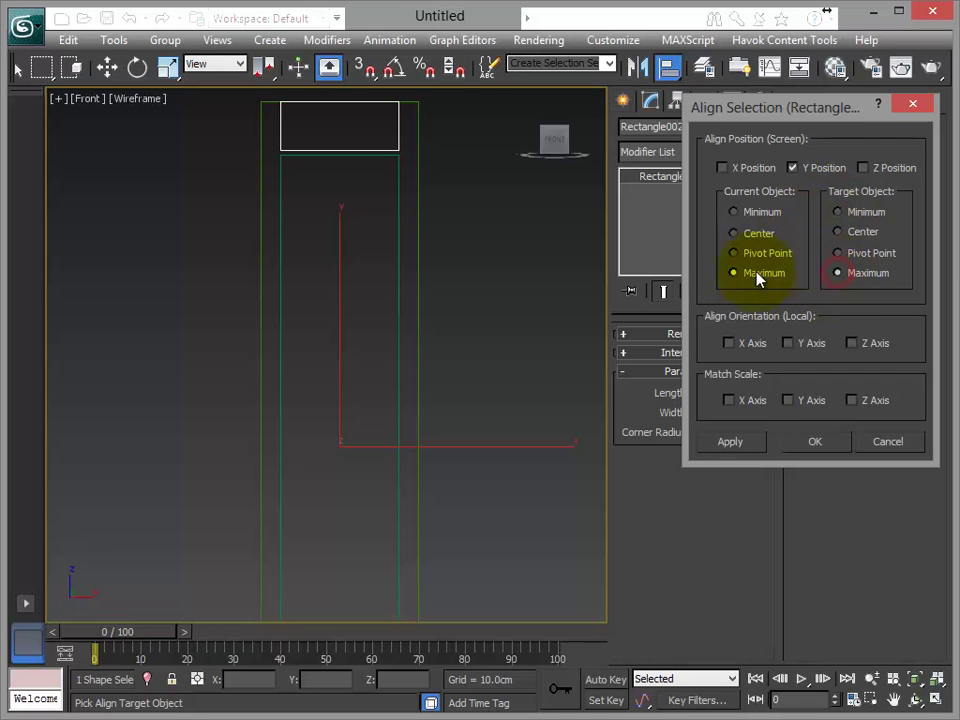
{"action": "left_click", "coordinate": [815, 441]}
- Examine how the capital, shaft and base rectangles fit inside the tall outer rectangle, selecting the shaft and base in turn
{"action": "middle_click_drag", "start_coordinate": [425, 349], "coordinate": [449, 230]}
{"action": "scroll", "coordinate": [460, 265], "scroll_direction": "down", "scroll_amount": 3}
{"action": "scroll", "coordinate": [459, 313], "scroll_direction": "up", "scroll_amount": 2}
{"action": "middle_click_drag", "start_coordinate": [461, 323], "coordinate": [476, 371]}
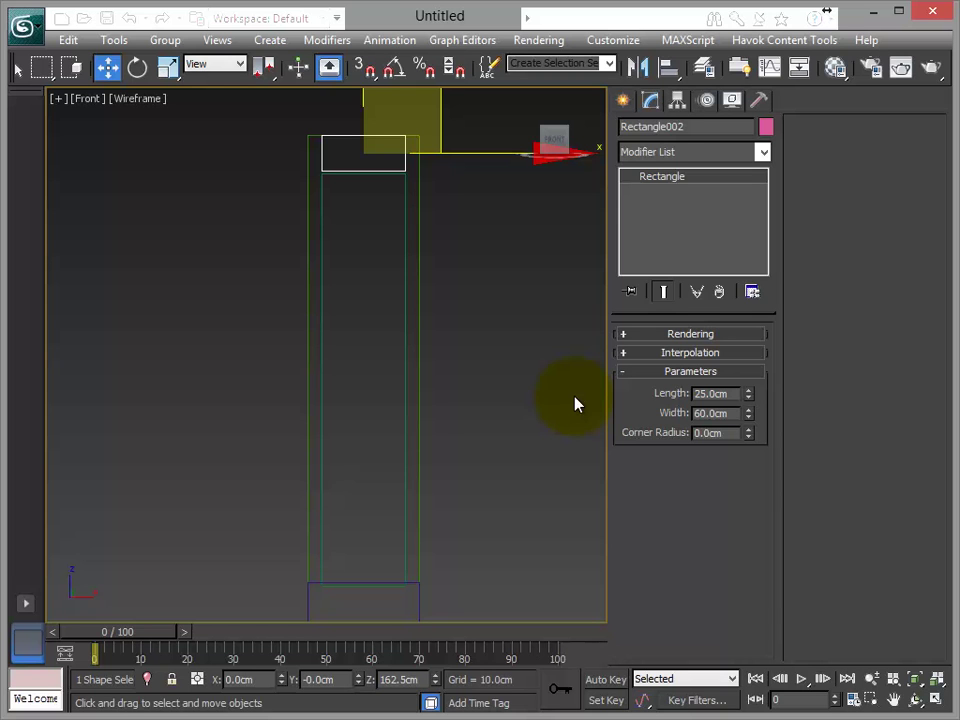
{"action": "mouse_move", "coordinate": [514, 418]}
{"action": "middle_mouse_down"}
{"action": "mouse_move", "coordinate": [504, 441]}
{"action": "mouse_move", "coordinate": [500, 355]}
{"action": "mouse_move", "coordinate": [504, 426]}
{"action": "middle_mouse_up"}
{"action": "scroll", "coordinate": [503, 406], "scroll_direction": "down", "scroll_amount": 2}
{"action": "scroll", "coordinate": [500, 355], "scroll_direction": "up", "scroll_amount": 2}
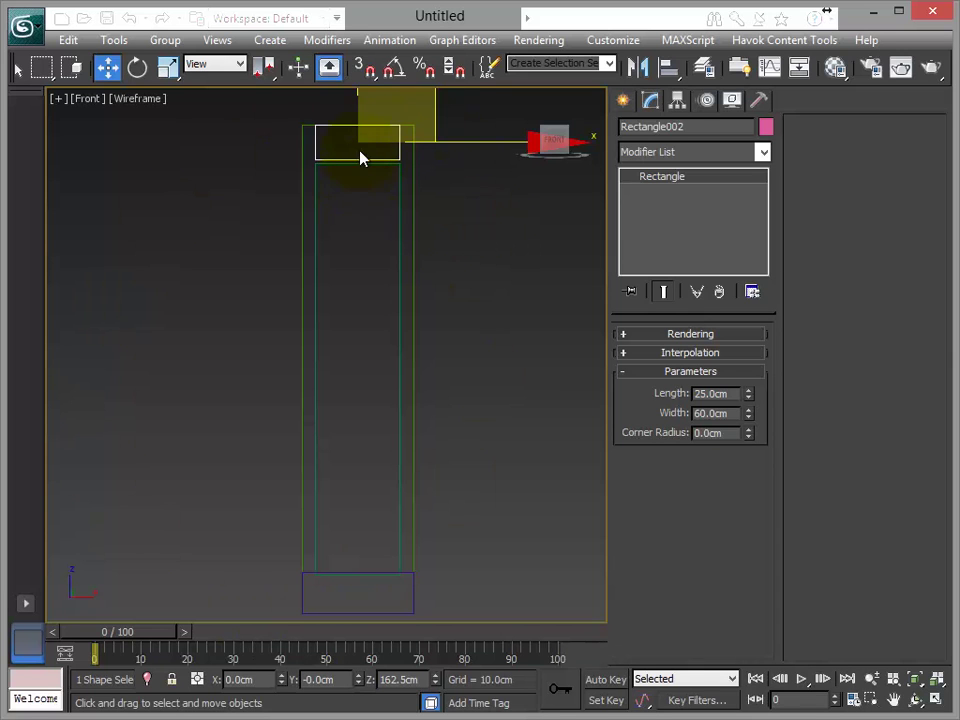
{"action": "left_click", "coordinate": [314, 250]}
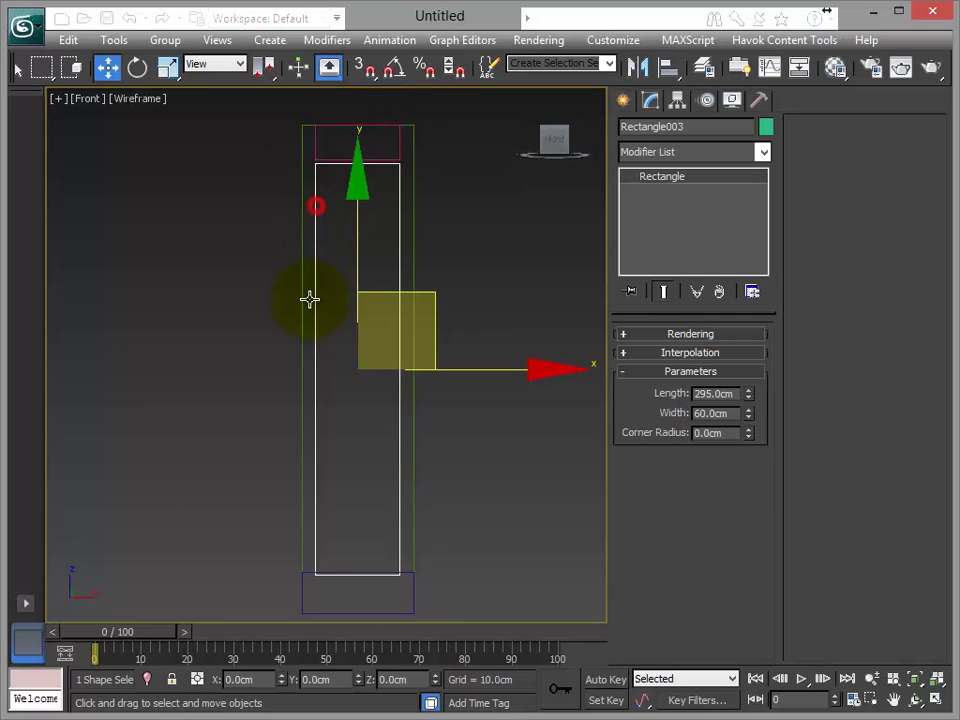
{"action": "left_click", "coordinate": [404, 573]}
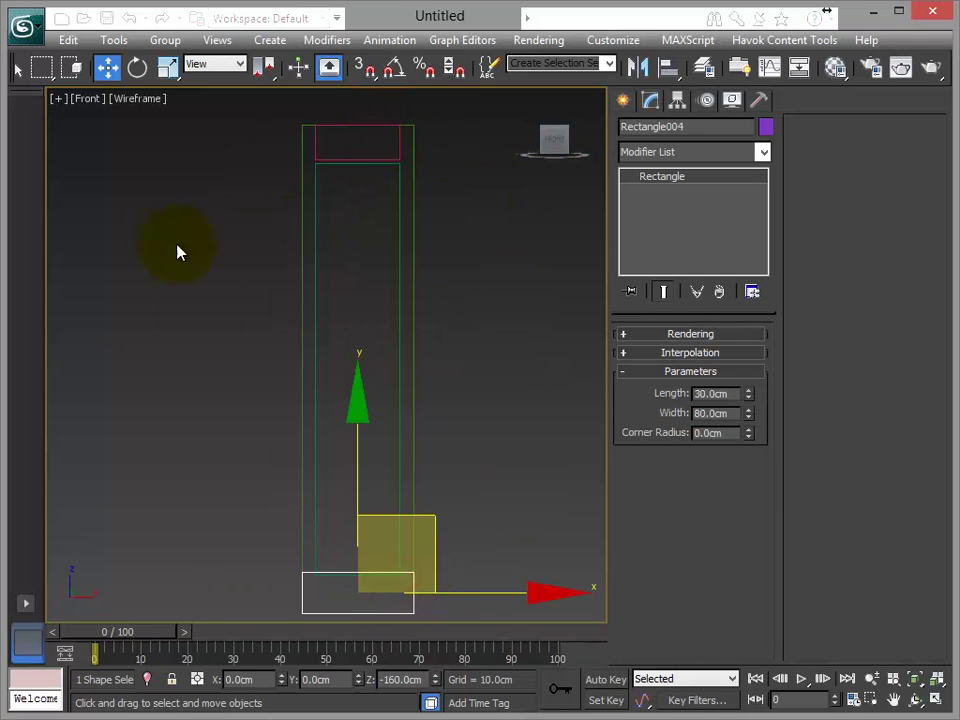
- Convert the long shaft rectangle to an Editable Spline
{"action": "left_click", "coordinate": [400, 240]}
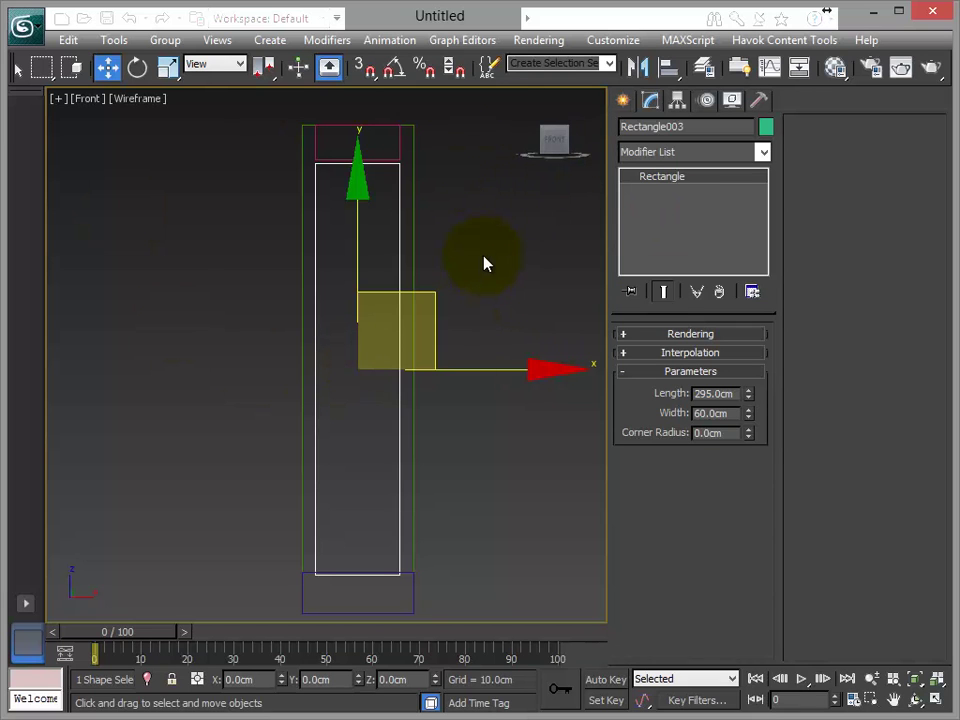
{"action": "right_click", "coordinate": [683, 180]}
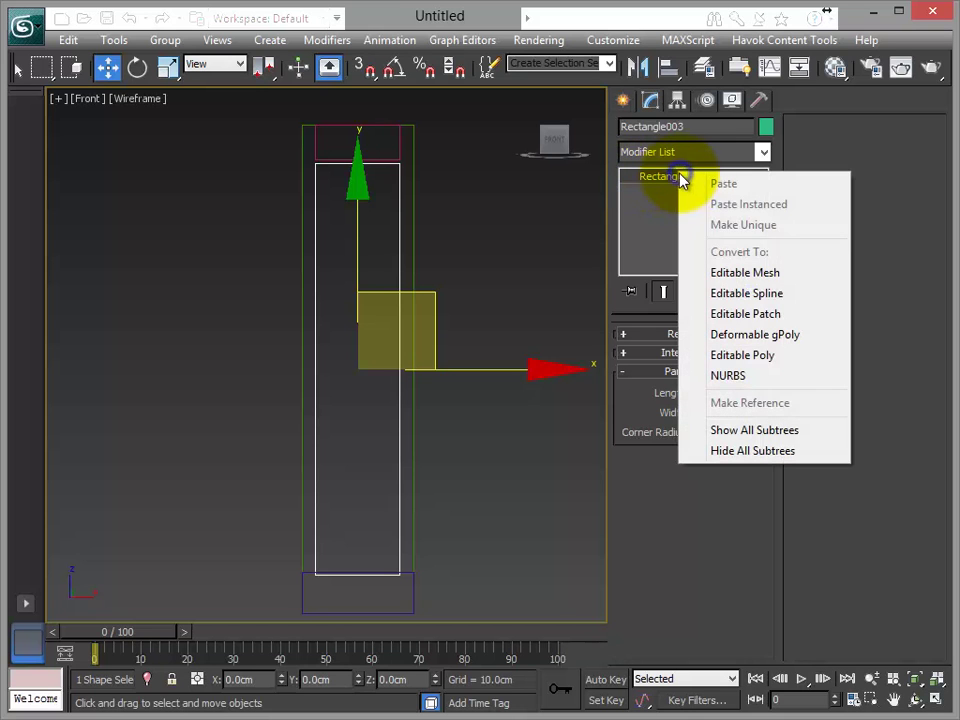
{"action": "left_click", "coordinate": [770, 294]}
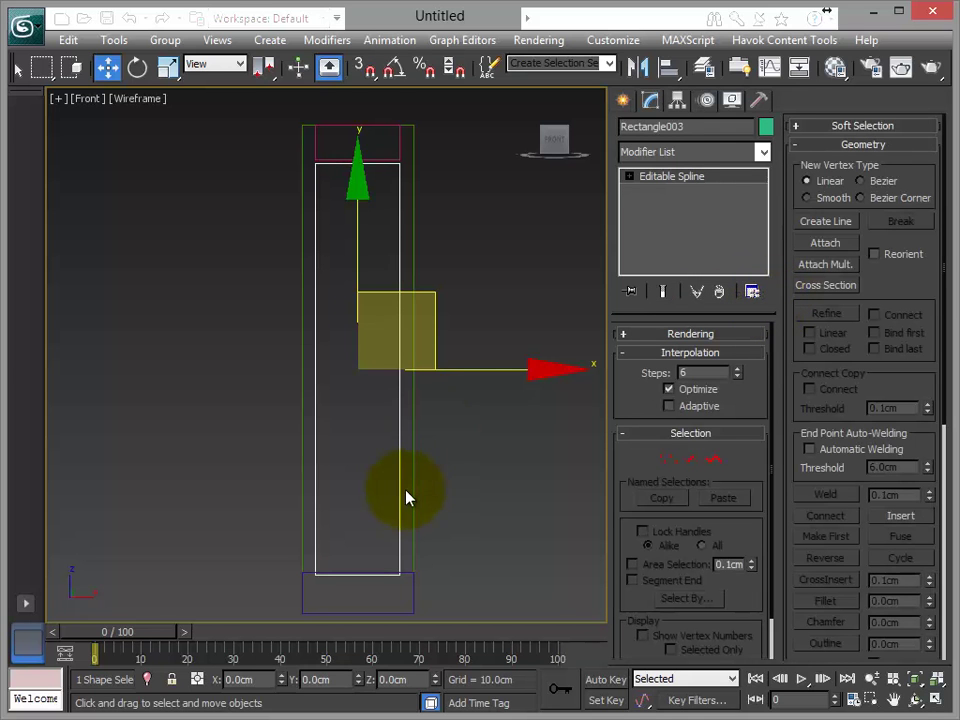
- Attach the capital and base rectangles to the shaft's editable spline and leave Attach mode
{"action": "right_click", "coordinate": [502, 444]}
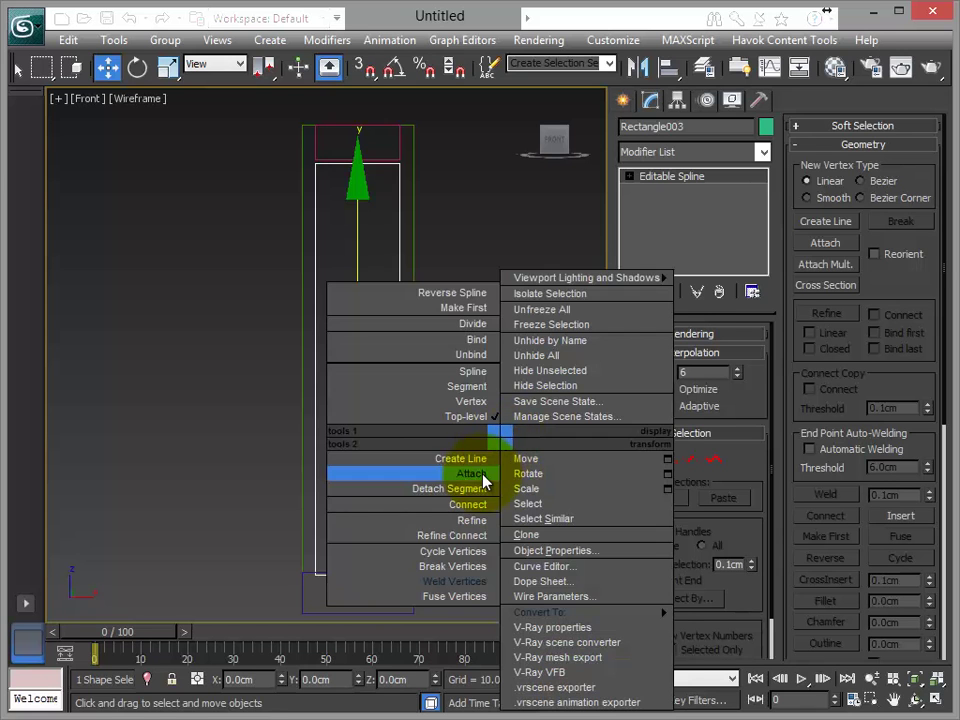
{"action": "left_click", "coordinate": [485, 474]}
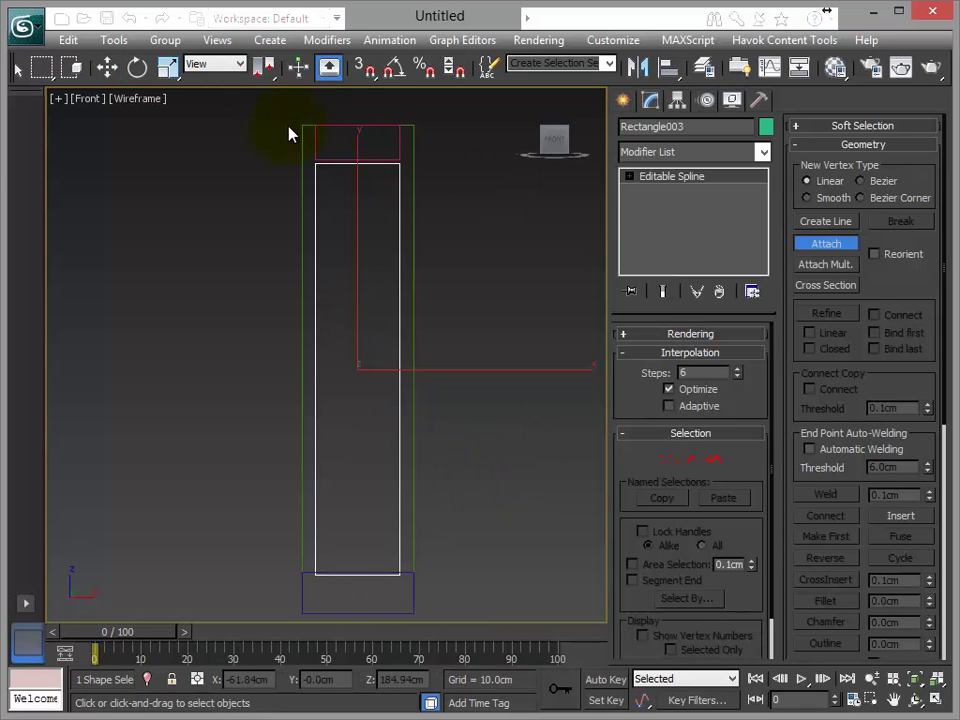
{"action": "left_click", "coordinate": [313, 147]}
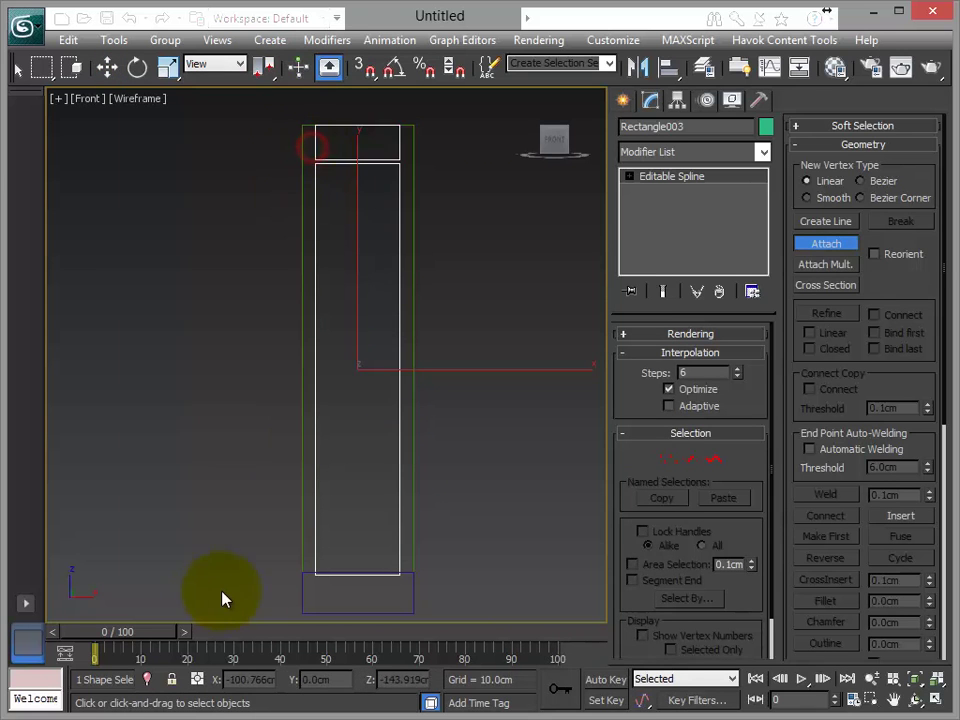
{"action": "left_click", "coordinate": [406, 573]}
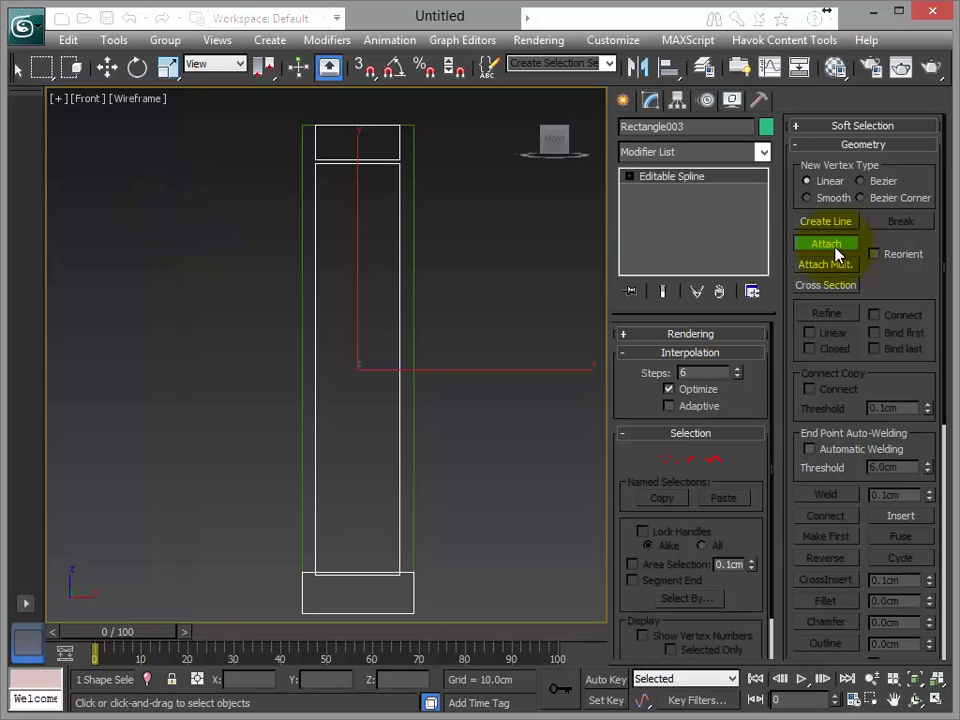
{"action": "key", "text": "w"}
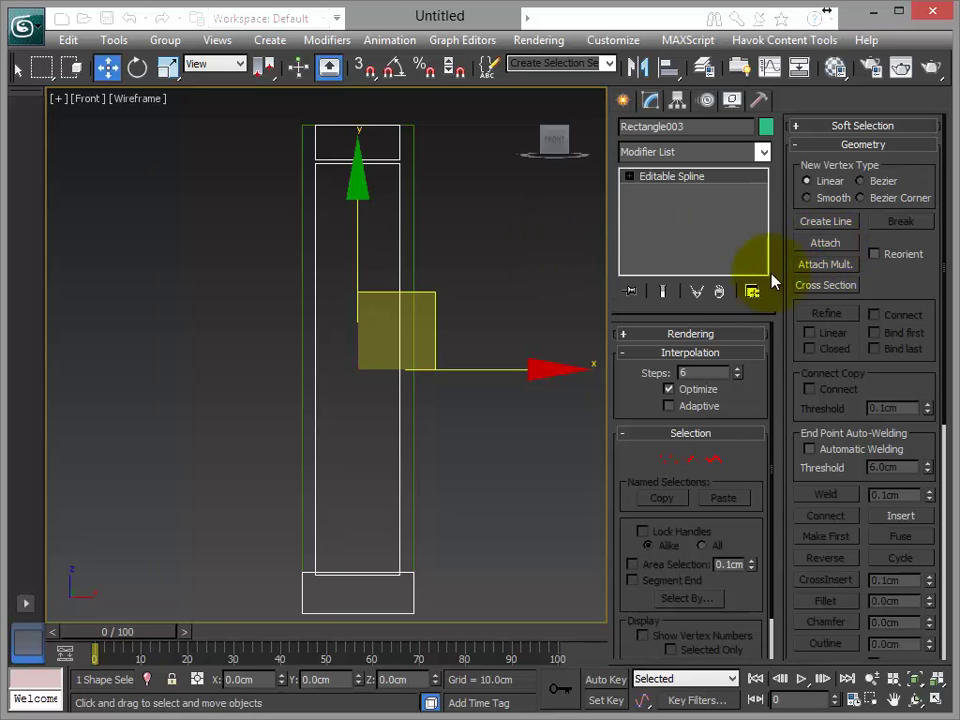
- Inspect the combined column outline up close against the surrounding outer guide rectangle
{"action": "middle_click_drag", "start_coordinate": [475, 294], "coordinate": [486, 339]}
{"action": "scroll", "coordinate": [430, 300], "scroll_direction": "up", "scroll_amount": 2}
{"action": "middle_click_drag", "start_coordinate": [425, 298], "coordinate": [350, 163]}
{"action": "scroll", "coordinate": [424, 275], "scroll_direction": "down", "scroll_amount": 2}
{"action": "mouse_move", "coordinate": [420, 262]}
{"action": "middle_mouse_down"}
{"action": "mouse_move", "coordinate": [435, 338]}
{"action": "mouse_move", "coordinate": [450, 321]}
{"action": "mouse_move", "coordinate": [446, 336]}
{"action": "mouse_move", "coordinate": [436, 250]}
{"action": "middle_mouse_up"}
{"action": "scroll", "coordinate": [428, 323], "scroll_direction": "up", "scroll_amount": 4}
{"action": "scroll", "coordinate": [431, 326], "scroll_direction": "down", "scroll_amount": 2}
{"action": "scroll", "coordinate": [446, 336], "scroll_direction": "down", "scroll_amount": 2}
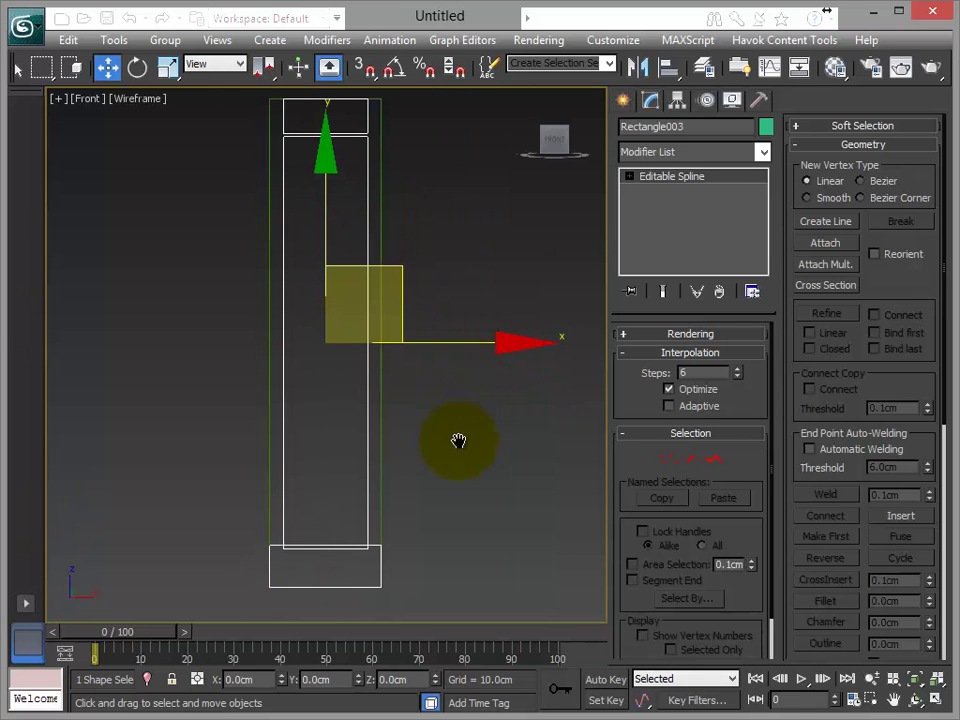
- Show the viewport grid and examine where the shaft meets the base and the capital in the column outline
{"action": "middle_click_drag", "start_coordinate": [452, 429], "coordinate": [476, 471]}
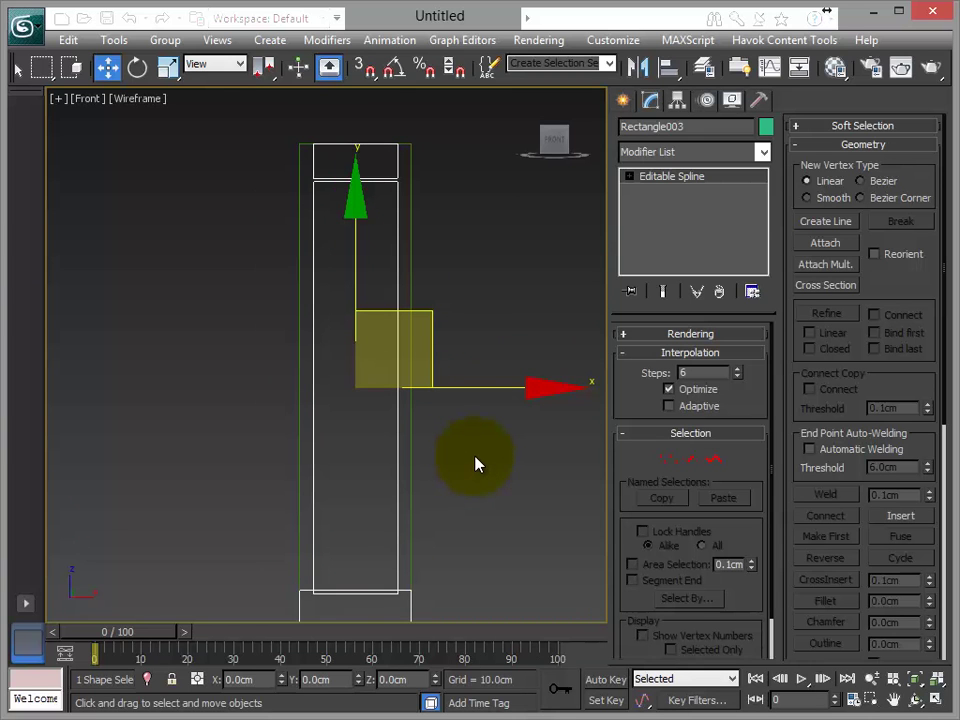
{"action": "key", "text": "g"}
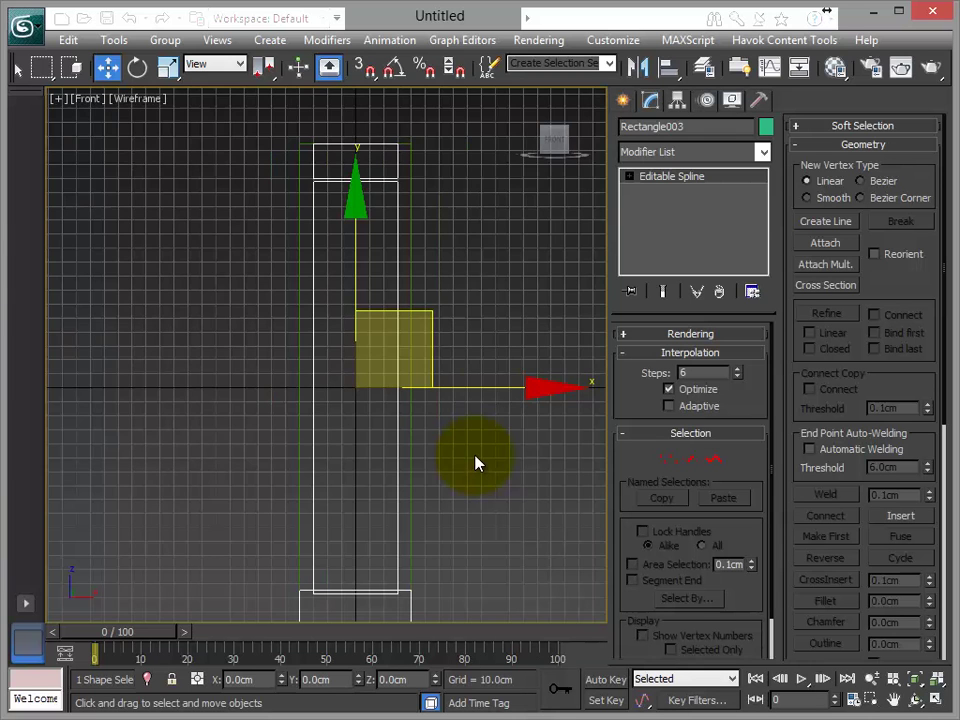
{"action": "scroll", "coordinate": [476, 465], "scroll_direction": "up", "scroll_amount": 5}
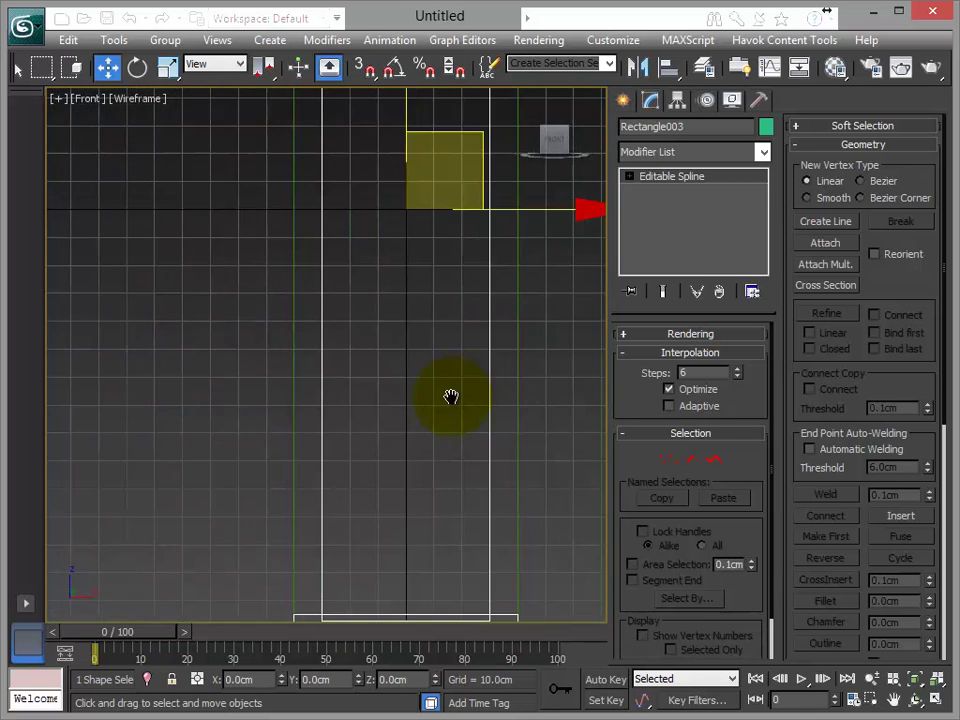
{"action": "middle_click_drag", "start_coordinate": [455, 405], "coordinate": [375, 291]}
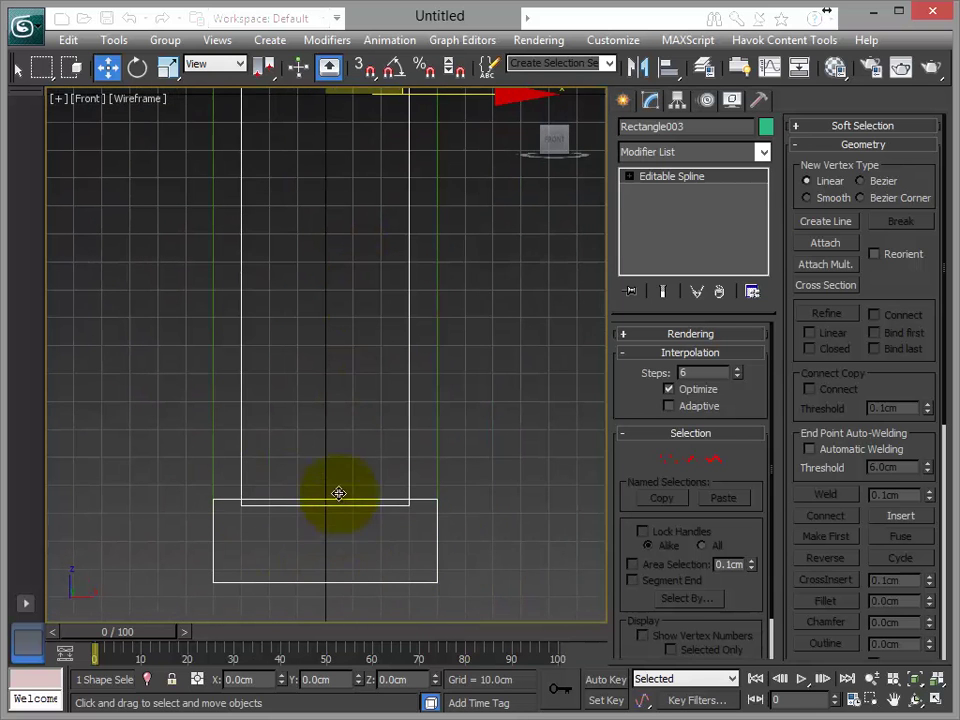
{"action": "scroll", "coordinate": [342, 395], "scroll_direction": "down", "scroll_amount": 5}
{"action": "middle_click_drag", "start_coordinate": [351, 238], "coordinate": [409, 542]}
{"action": "scroll", "coordinate": [435, 482], "scroll_direction": "up", "scroll_amount": 5}
{"action": "middle_click_drag", "start_coordinate": [395, 431], "coordinate": [344, 377]}
- Taper the shaft by scaling its upper segment horizontally to about two-thirds of its width
{"action": "left_click", "coordinate": [692, 462]}
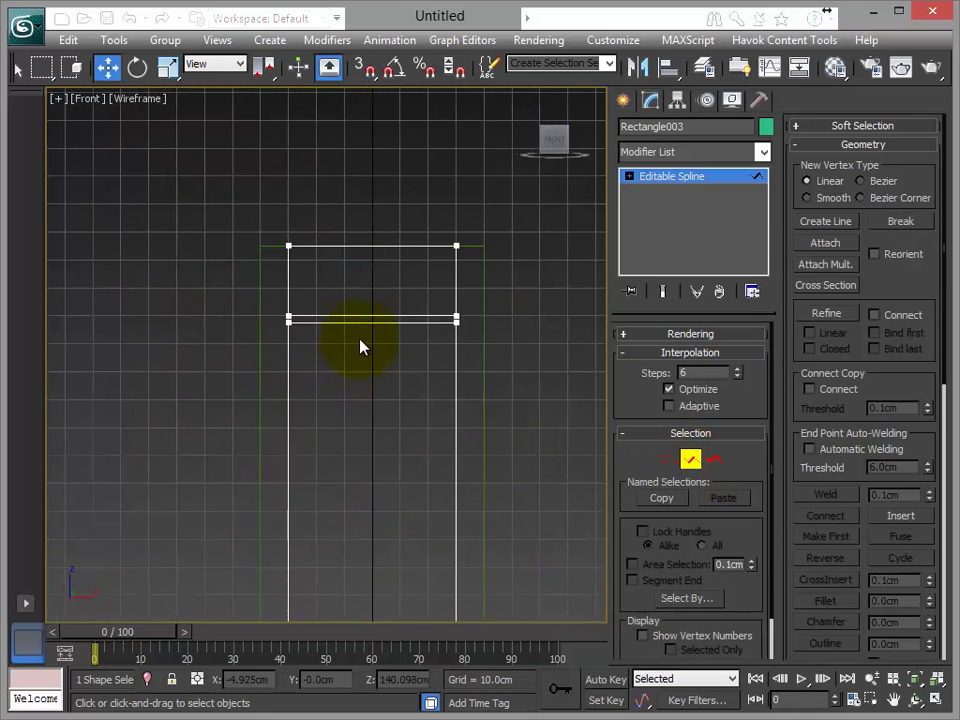
{"action": "left_click", "coordinate": [364, 324]}
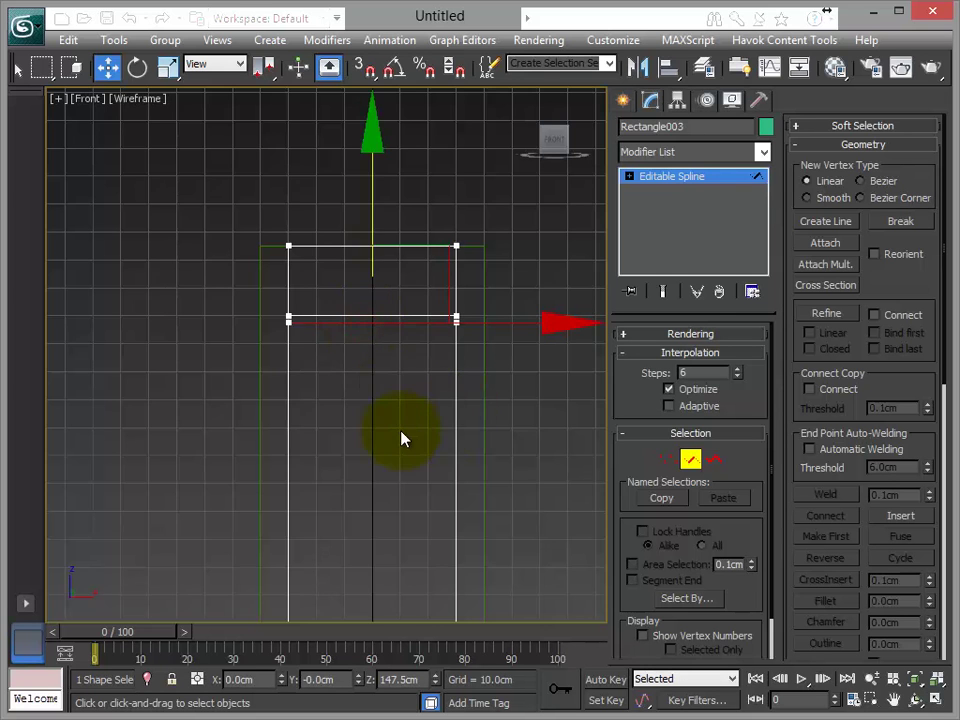
{"action": "middle_click_drag", "start_coordinate": [403, 439], "coordinate": [358, 433]}
{"action": "key", "text": "r"}
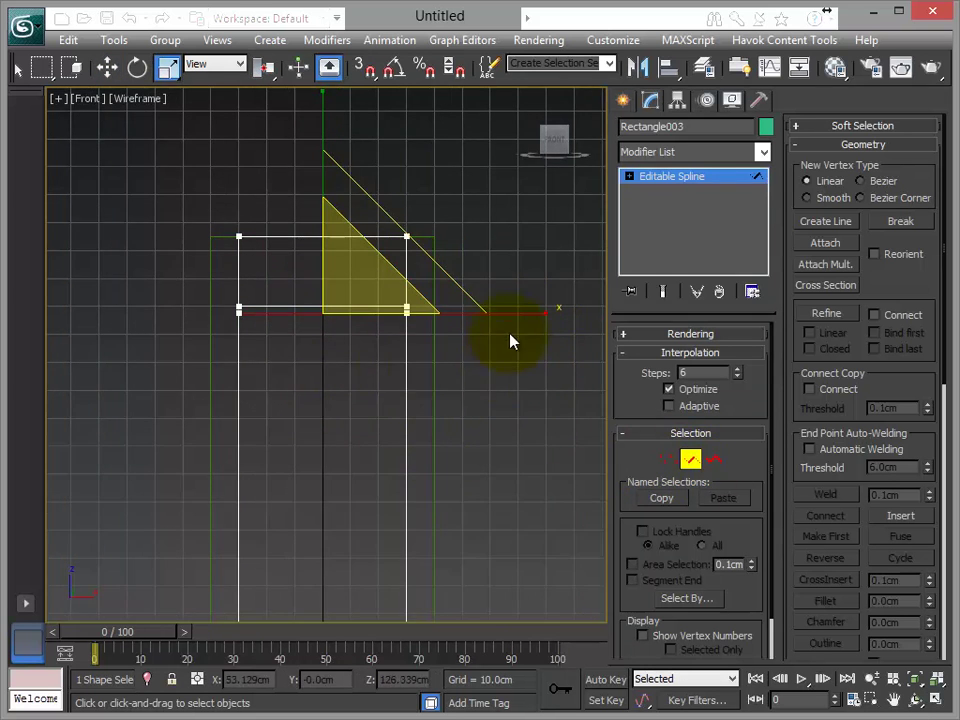
{"action": "mouse_move", "coordinate": [515, 316]}
{"action": "left_mouse_down"}
{"action": "mouse_move", "coordinate": [471, 313]}
{"action": "mouse_move", "coordinate": [522, 322]}
{"action": "left_mouse_up"}
{"action": "key", "text": "w"}
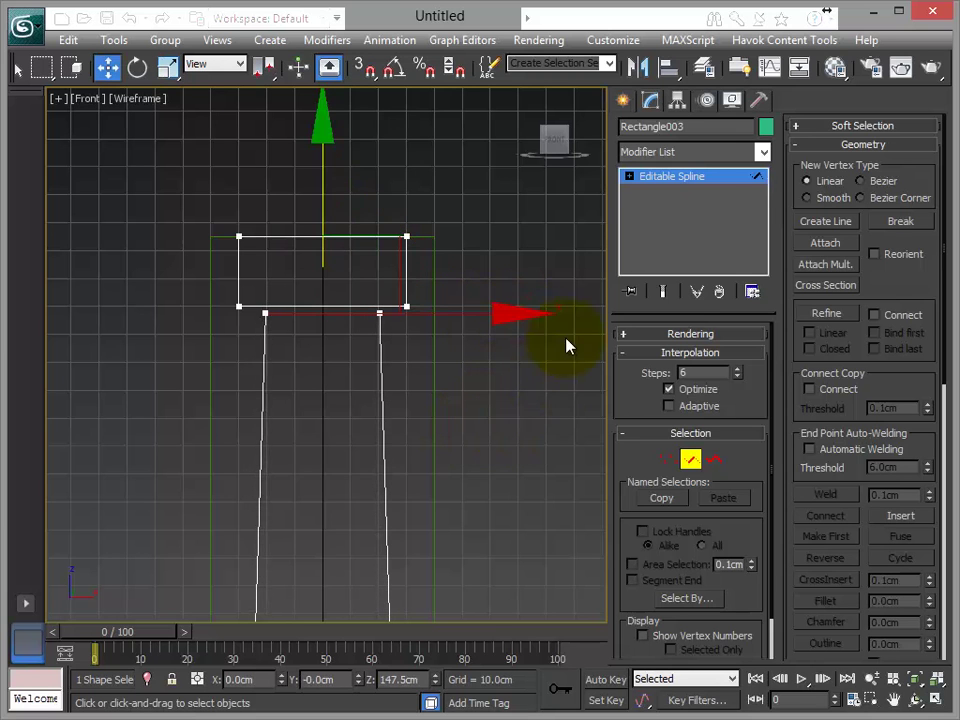
- Raise the shaft's narrowed upper segment about 6 cm so it overlaps the capital rectangle
{"action": "left_click_drag", "start_coordinate": [321, 180], "coordinate": [321, 170]}
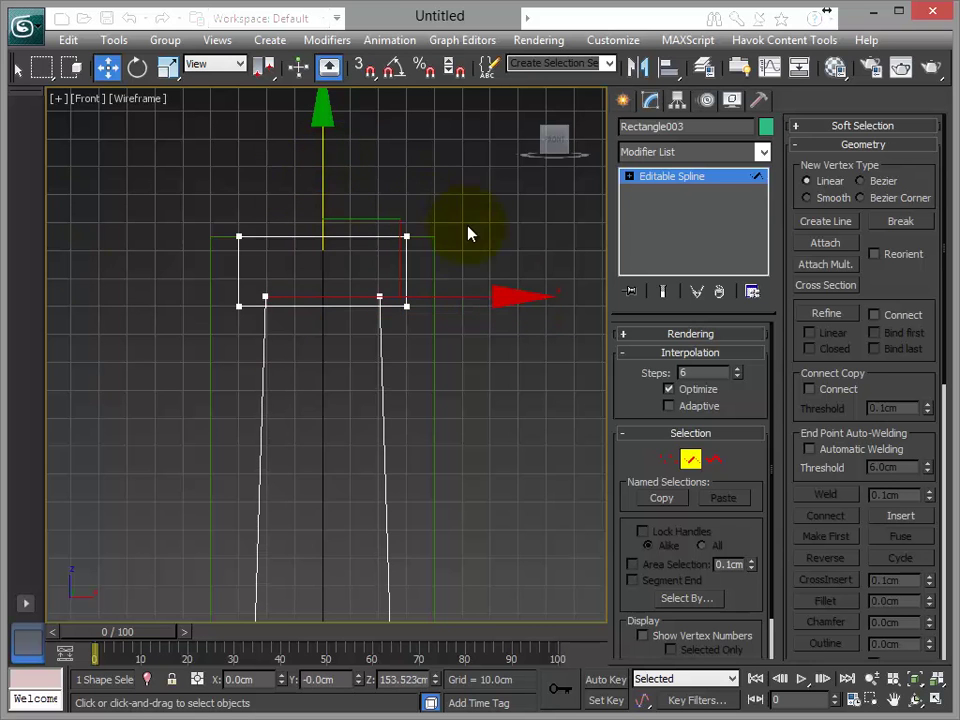
{"action": "middle_click_drag", "start_coordinate": [458, 415], "coordinate": [456, 343]}
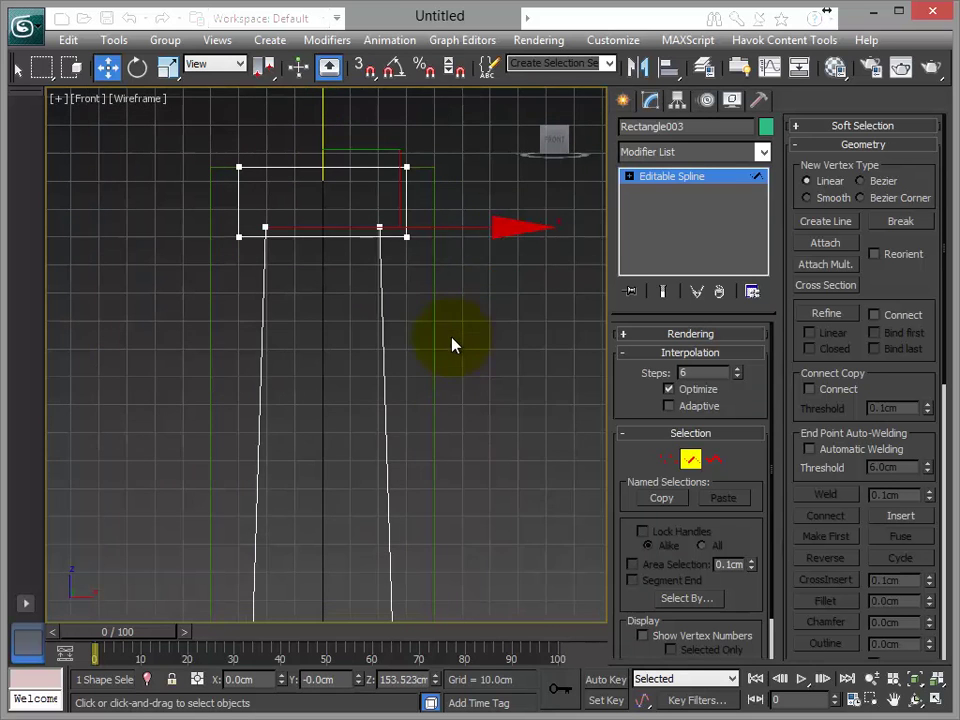
{"action": "scroll", "coordinate": [458, 264], "scroll_direction": "down", "scroll_amount": 3}
{"action": "middle_click_drag", "start_coordinate": [458, 264], "coordinate": [466, 227]}
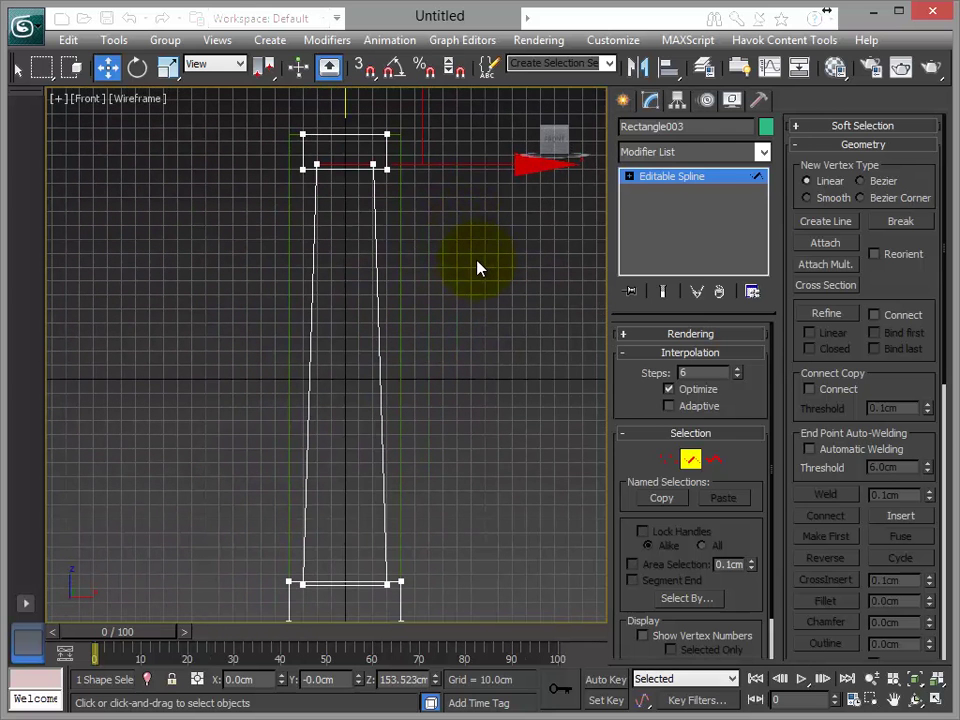
- Hide the grid and merge the tapered shaft spline with the base rectangle using a Boolean Union
{"action": "left_click", "coordinate": [714, 459]}
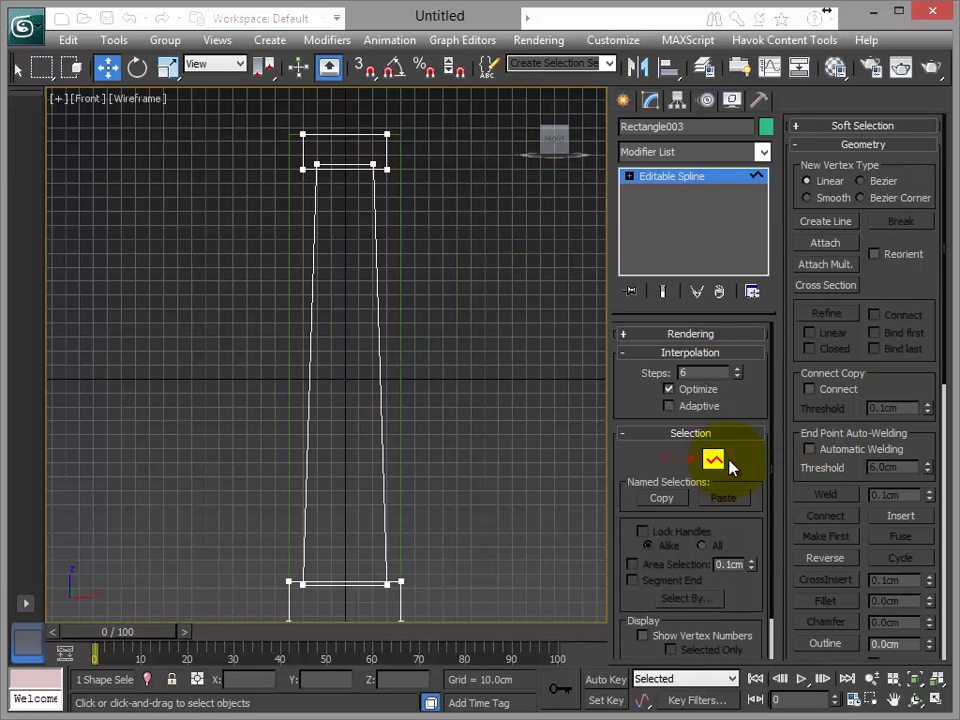
{"action": "left_click", "coordinate": [375, 317]}
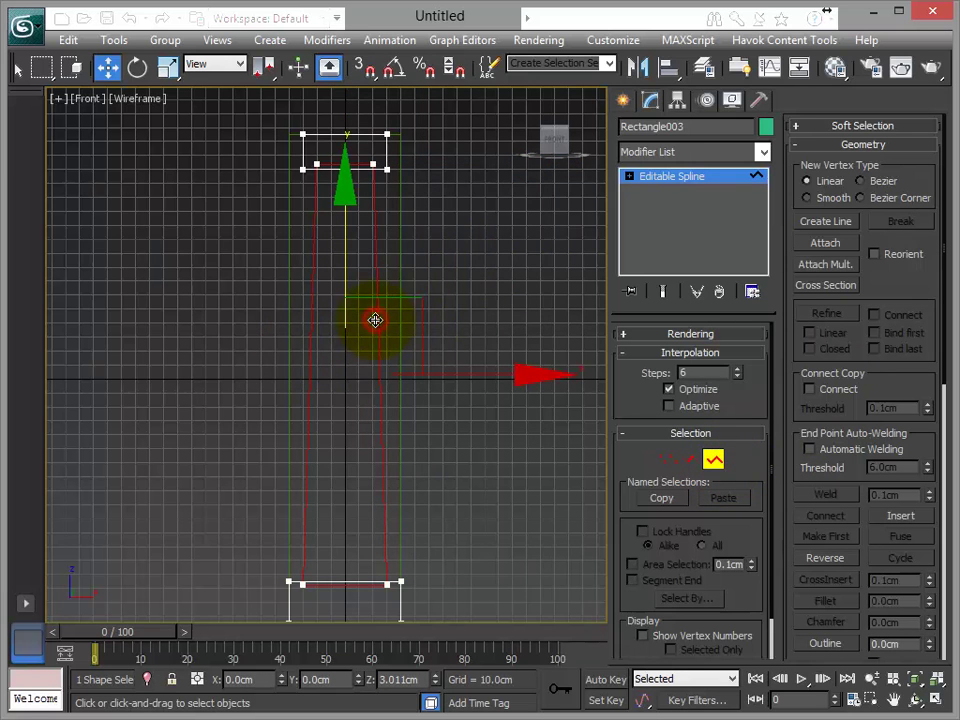
{"action": "key", "text": "g"}
{"action": "middle_click_drag", "start_coordinate": [451, 406], "coordinate": [405, 363]}
{"action": "left_click_drag", "start_coordinate": [793, 527], "coordinate": [785, 277]}
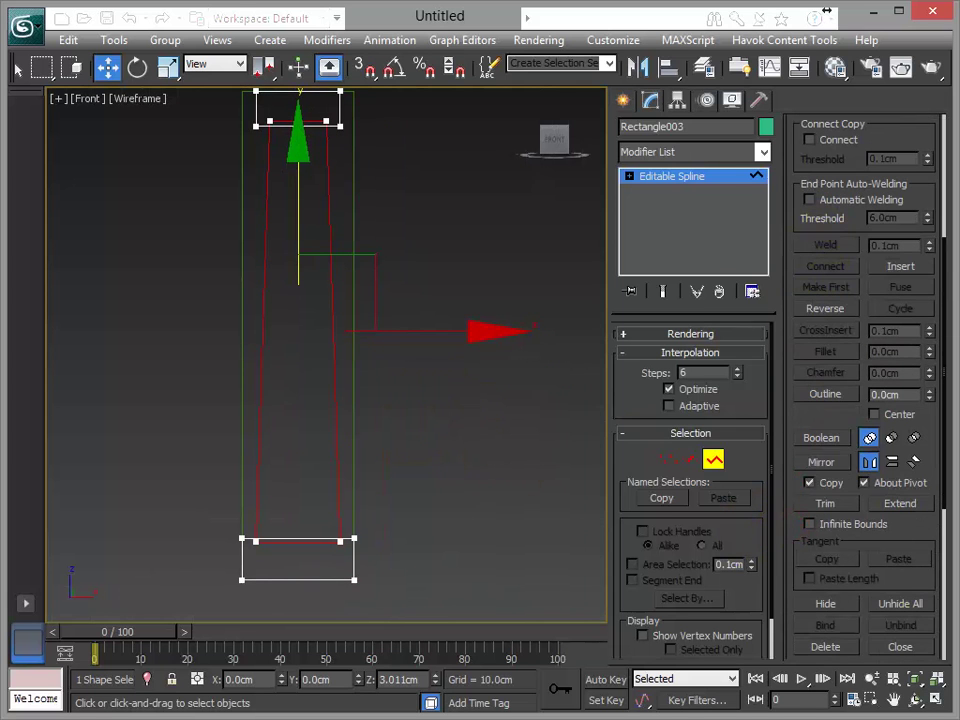
{"action": "left_click", "coordinate": [869, 439]}
{"action": "left_click", "coordinate": [823, 439]}
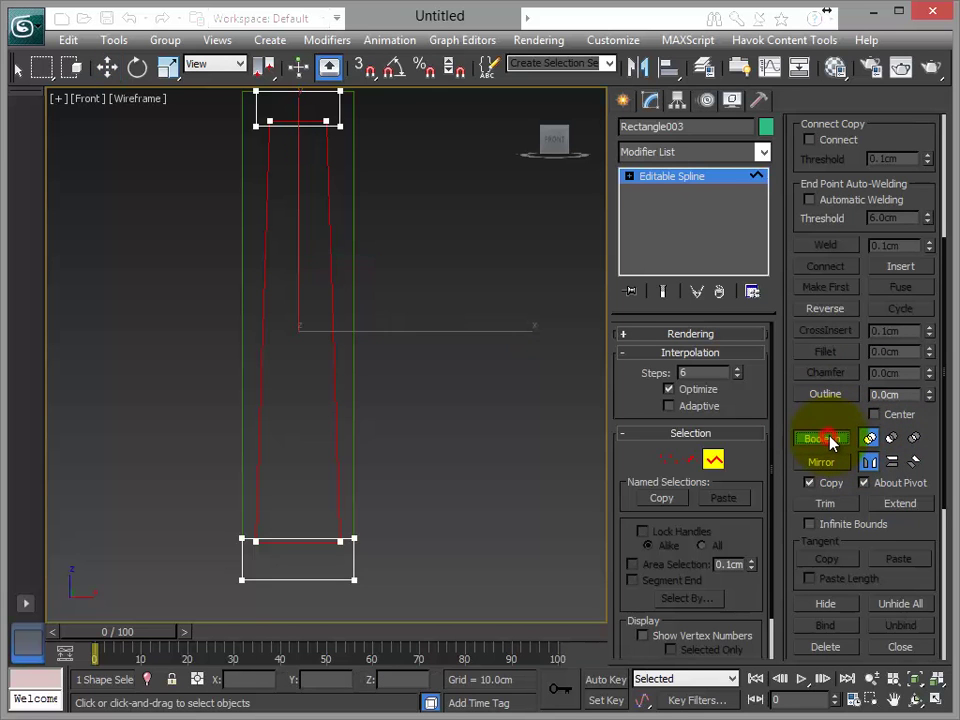
{"action": "left_click", "coordinate": [322, 580]}
- Merge the capital rectangle into the shaft-and-base spline with Boolean Union, and leave Boolean mode
{"action": "middle_click_drag", "start_coordinate": [429, 465], "coordinate": [422, 711]}
{"action": "left_click", "coordinate": [252, 373]}
{"action": "middle_click_drag", "start_coordinate": [429, 323], "coordinate": [429, 303]}
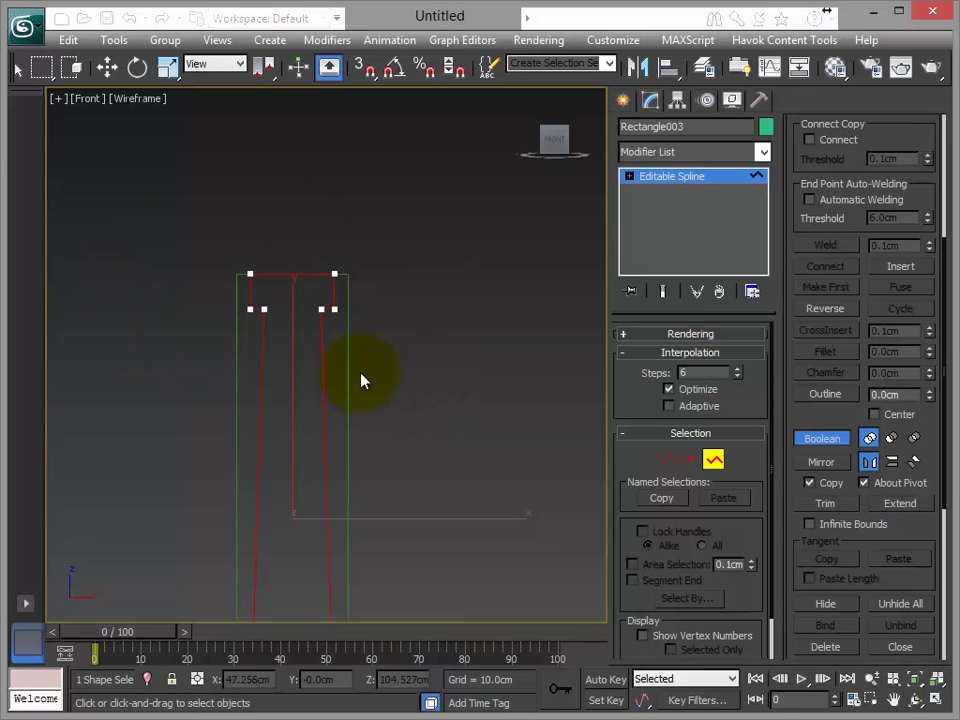
{"action": "left_click", "coordinate": [236, 349]}
{"action": "left_click", "coordinate": [235, 350]}
{"action": "left_click", "coordinate": [233, 351]}
{"action": "left_click", "coordinate": [235, 351]}
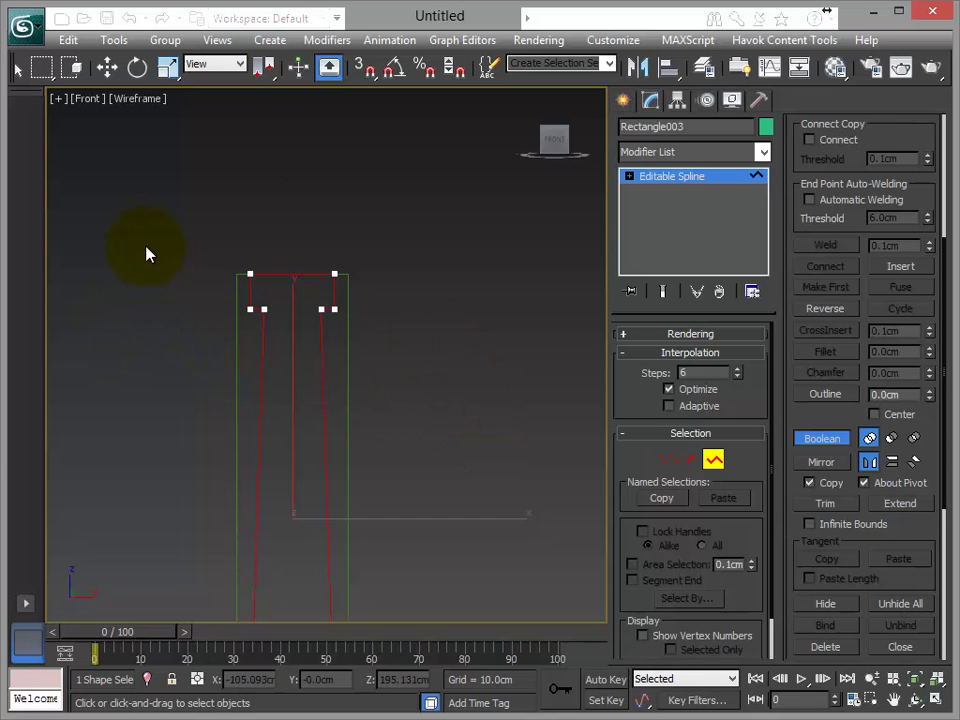
{"action": "key", "text": "w"}
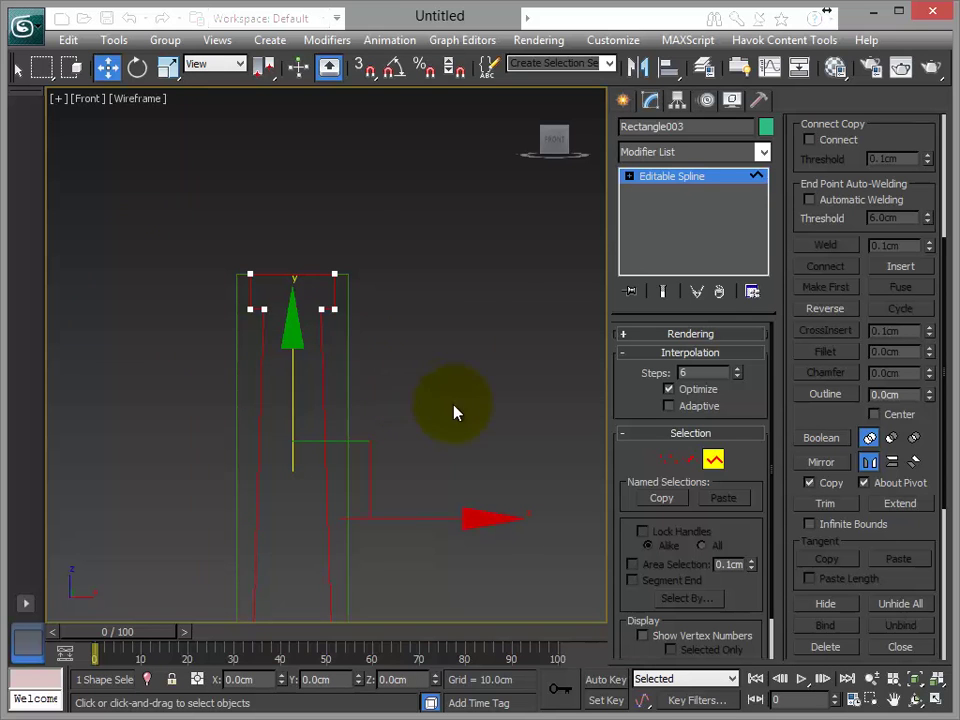
- Inspect the merged column outline from capital to base, showing the grid again for reference
{"action": "middle_click_drag", "start_coordinate": [449, 377], "coordinate": [482, 240]}
{"action": "scroll", "coordinate": [463, 306], "scroll_direction": "down", "scroll_amount": 2}
{"action": "middle_click_drag", "start_coordinate": [463, 308], "coordinate": [465, 351]}
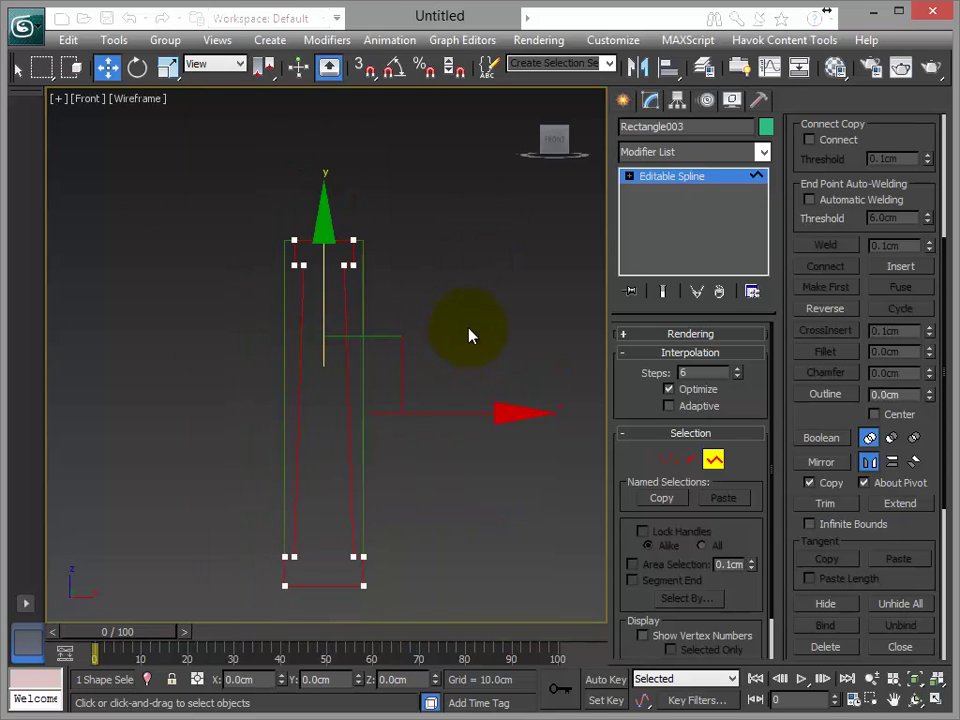
{"action": "scroll", "coordinate": [468, 325], "scroll_direction": "up", "scroll_amount": 2}
{"action": "middle_click_drag", "start_coordinate": [463, 271], "coordinate": [507, 52]}
{"action": "scroll", "coordinate": [491, 370], "scroll_direction": "up", "scroll_amount": 1}
{"action": "scroll", "coordinate": [479, 361], "scroll_direction": "down", "scroll_amount": 2}
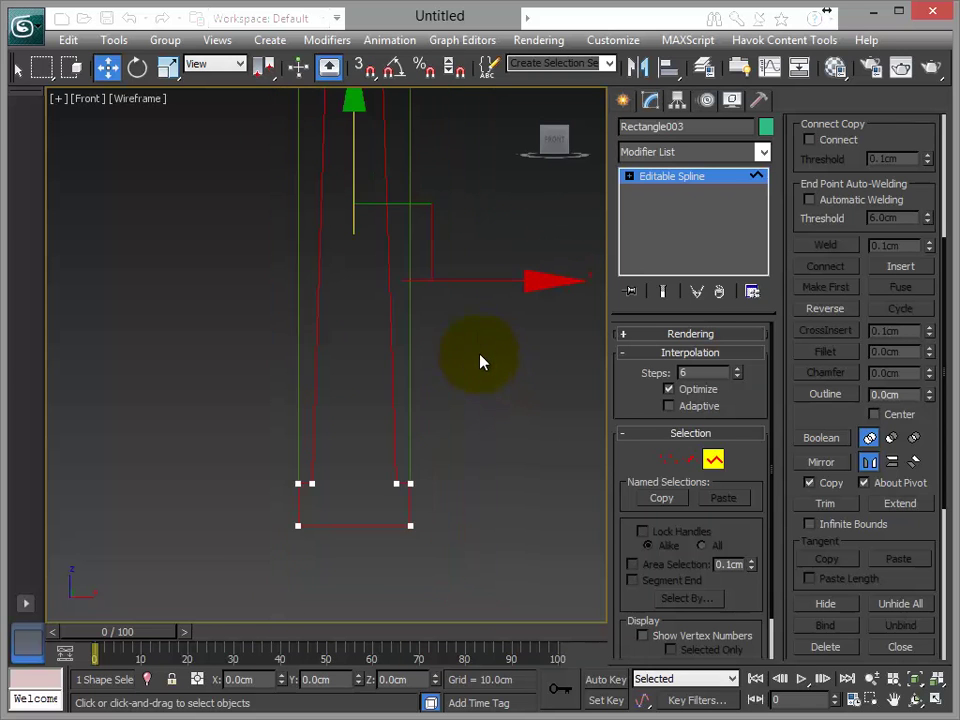
{"action": "scroll", "coordinate": [492, 362], "scroll_direction": "up", "scroll_amount": 1}
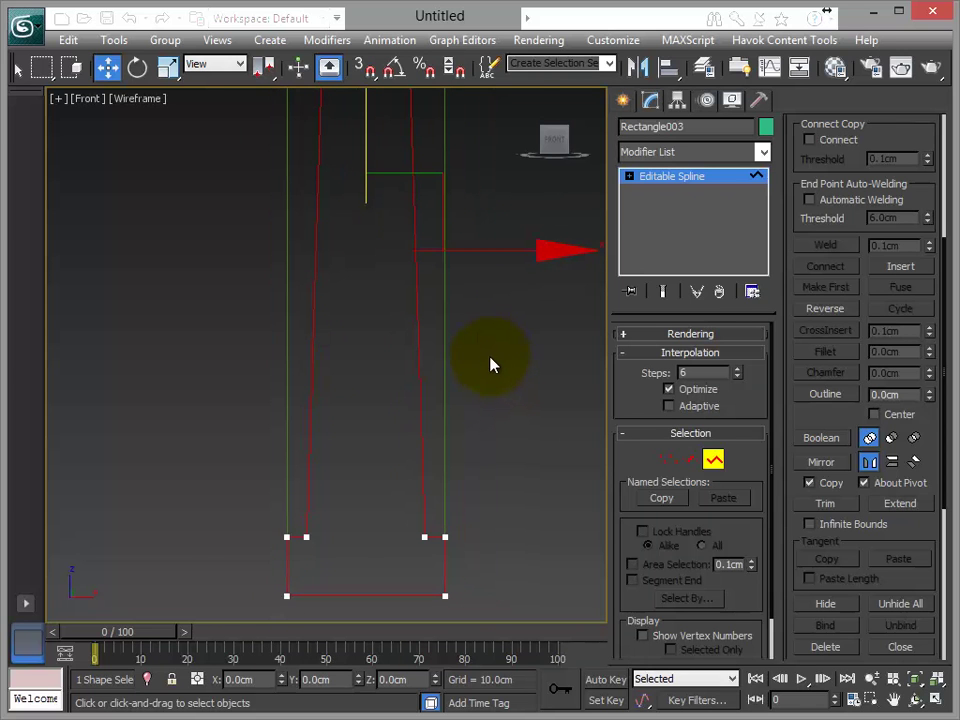
{"action": "key", "text": "g"}
{"action": "middle_click_drag", "start_coordinate": [510, 416], "coordinate": [508, 332]}
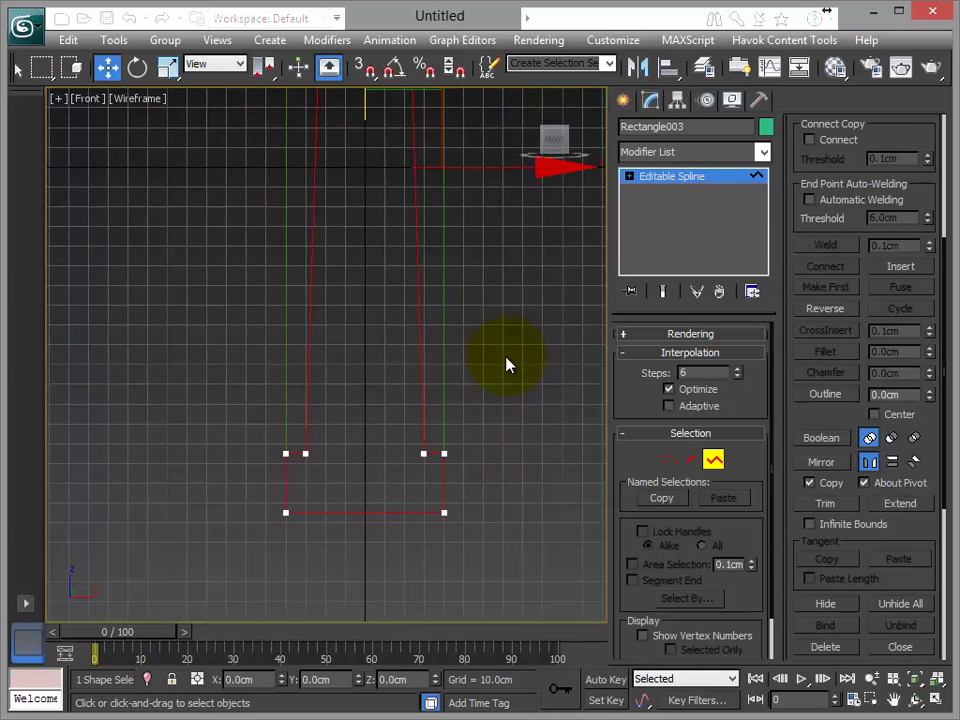
{"action": "scroll", "coordinate": [489, 400], "scroll_direction": "up", "scroll_amount": 1}
{"action": "scroll", "coordinate": [377, 349], "scroll_direction": "down", "scroll_amount": 4}
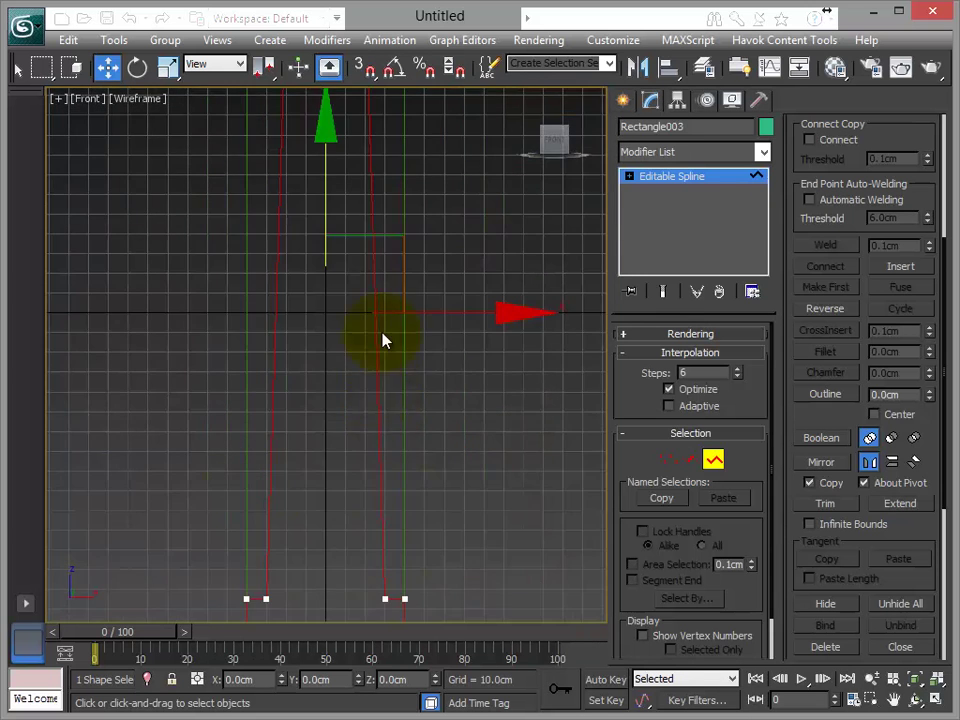
{"action": "middle_click_drag", "start_coordinate": [392, 392], "coordinate": [399, 456]}
{"action": "scroll", "coordinate": [403, 448], "scroll_direction": "up", "scroll_amount": 2}
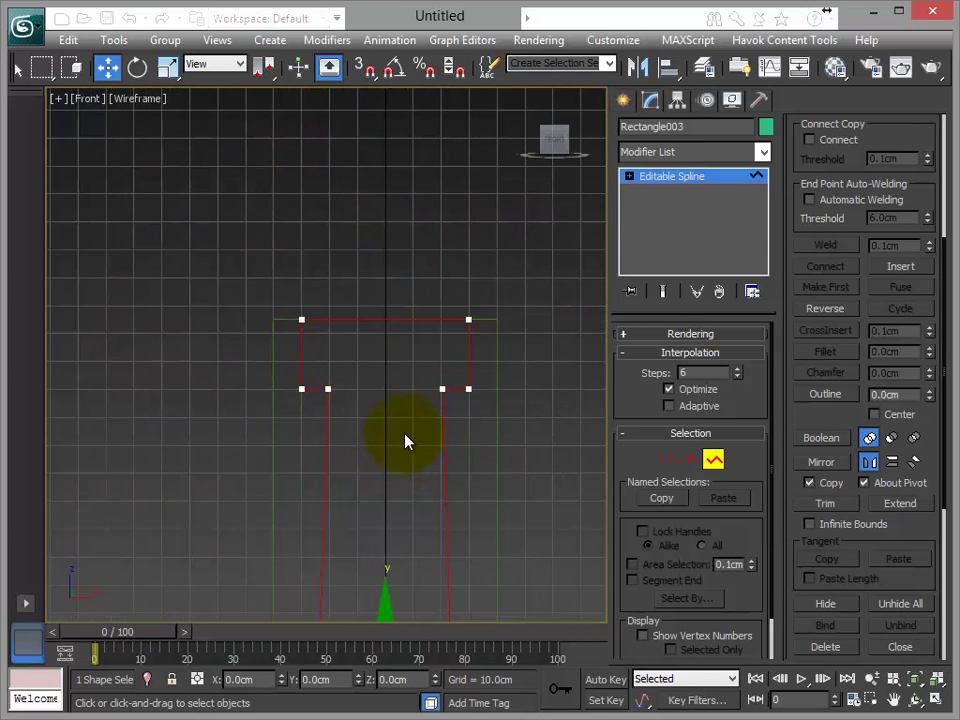
- Examine the capital's corner points and the column's left and right halves about its central axis
{"action": "left_click", "coordinate": [302, 320]}
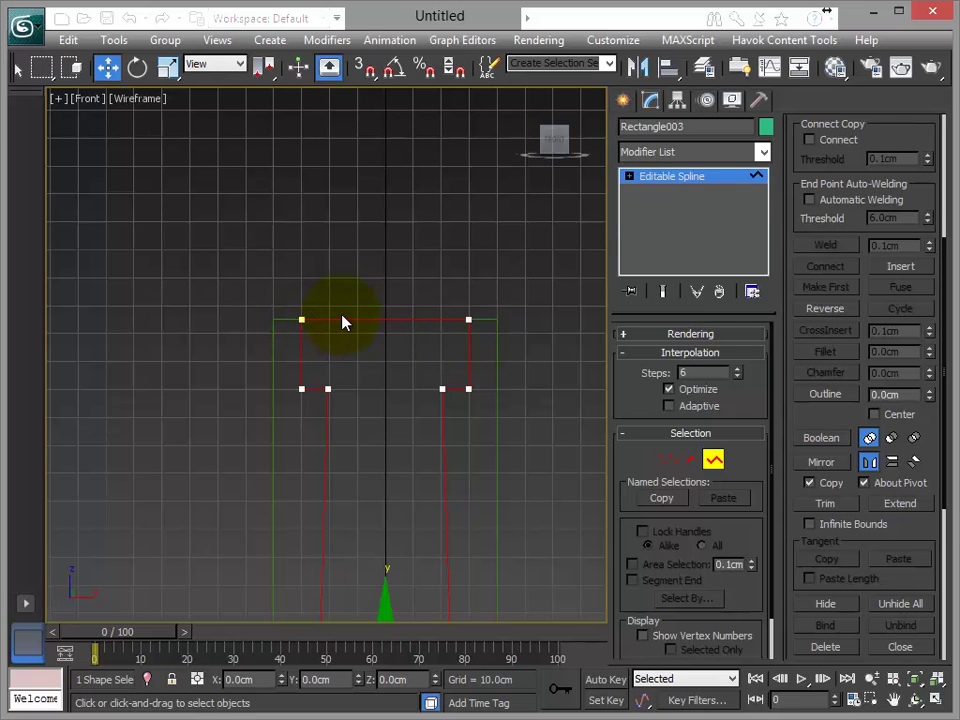
{"action": "left_click", "coordinate": [467, 320]}
{"action": "left_click", "coordinate": [441, 390]}
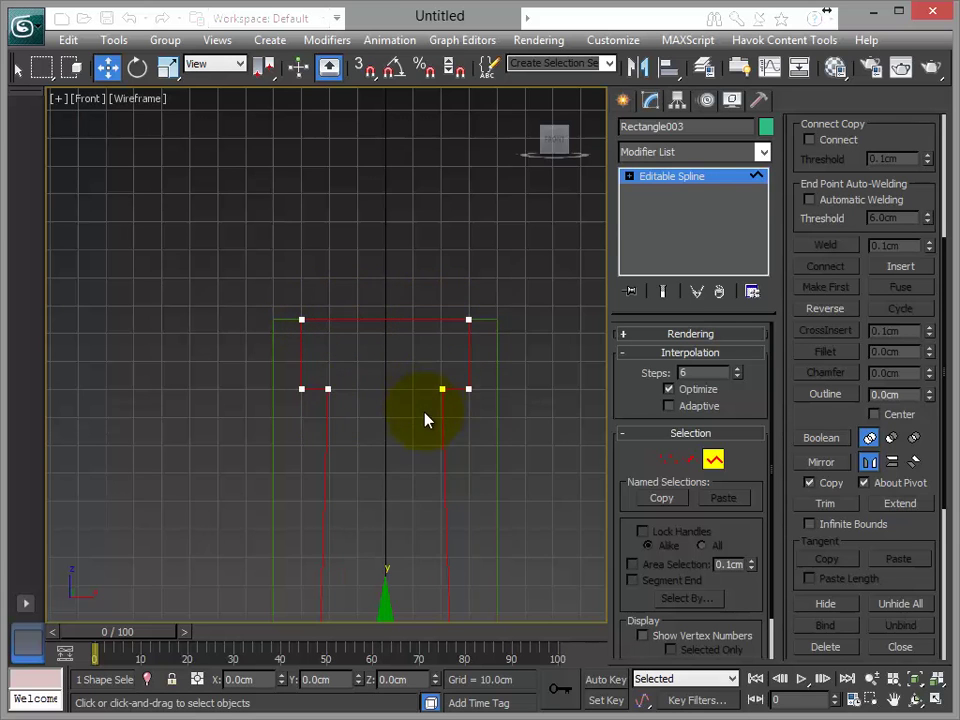
{"action": "middle_click_drag", "start_coordinate": [474, 418], "coordinate": [470, 366]}
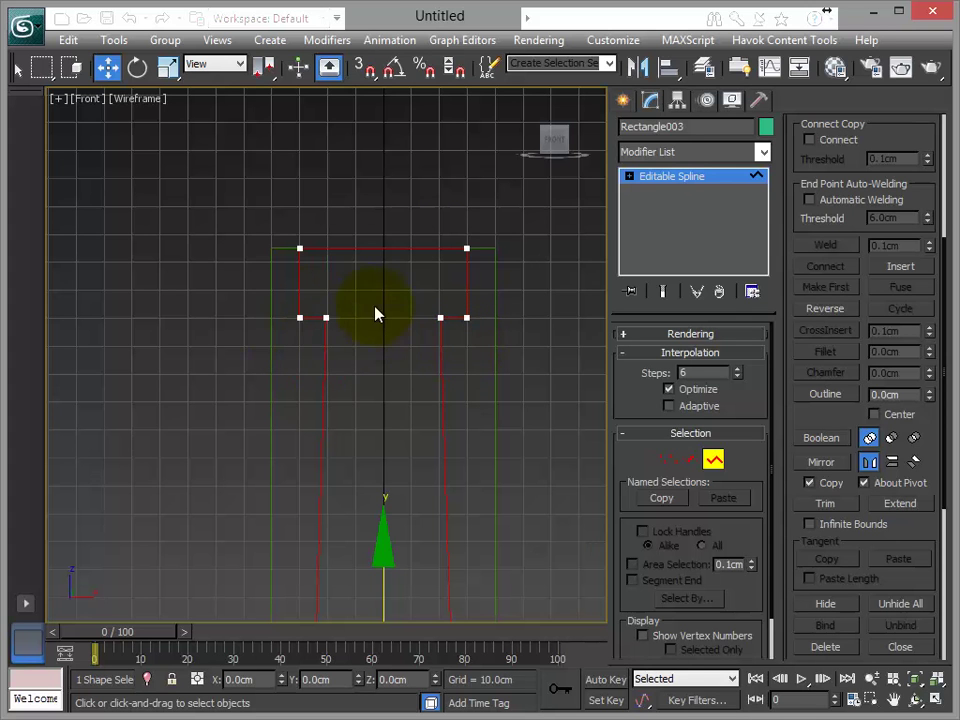
{"action": "scroll", "coordinate": [358, 346], "scroll_direction": "down", "scroll_amount": 3}
{"action": "middle_click_drag", "start_coordinate": [381, 472], "coordinate": [420, 178]}
{"action": "middle_click_drag", "start_coordinate": [423, 355], "coordinate": [432, 415]}
{"action": "scroll", "coordinate": [447, 313], "scroll_direction": "up", "scroll_amount": 3}
{"action": "middle_click_drag", "start_coordinate": [511, 228], "coordinate": [377, 444]}
{"action": "middle_click_drag", "start_coordinate": [392, 372], "coordinate": [339, 549]}
{"action": "middle_click_drag", "start_coordinate": [353, 437], "coordinate": [357, 597]}
{"action": "middle_click_drag", "start_coordinate": [364, 538], "coordinate": [371, 450]}
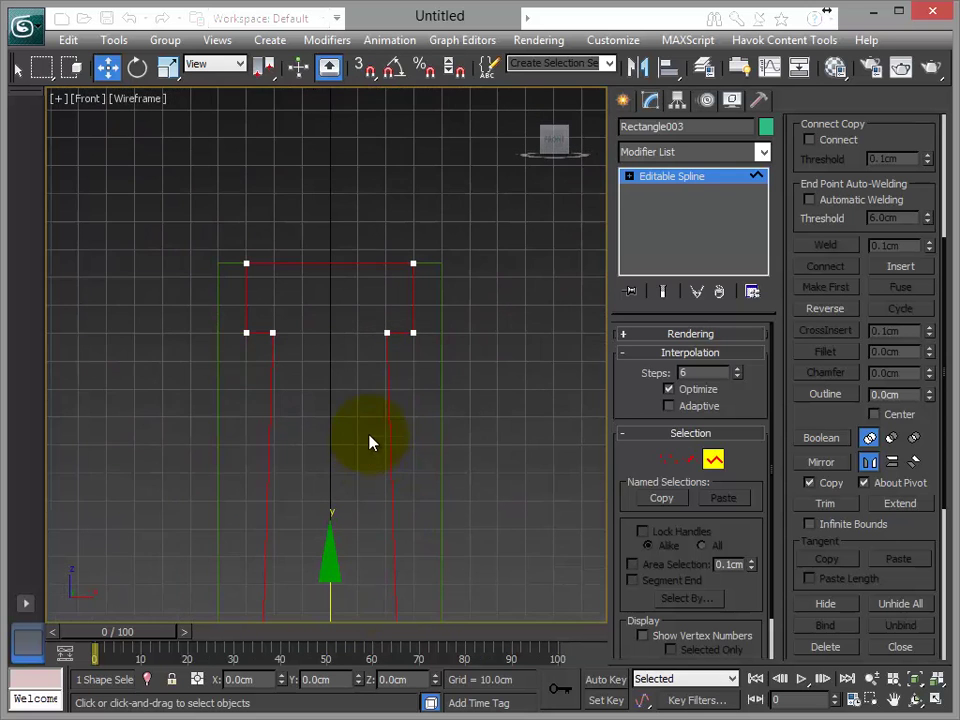
{"action": "middle_click_drag", "start_coordinate": [403, 351], "coordinate": [372, 233]}
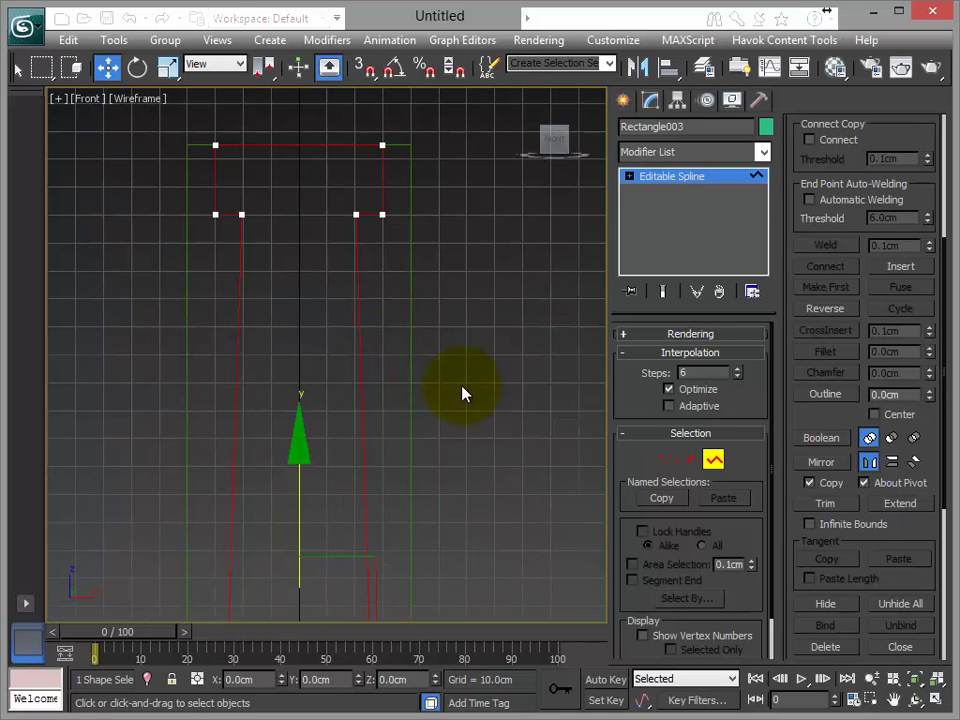
{"action": "scroll", "coordinate": [477, 355], "scroll_direction": "down", "scroll_amount": 3}
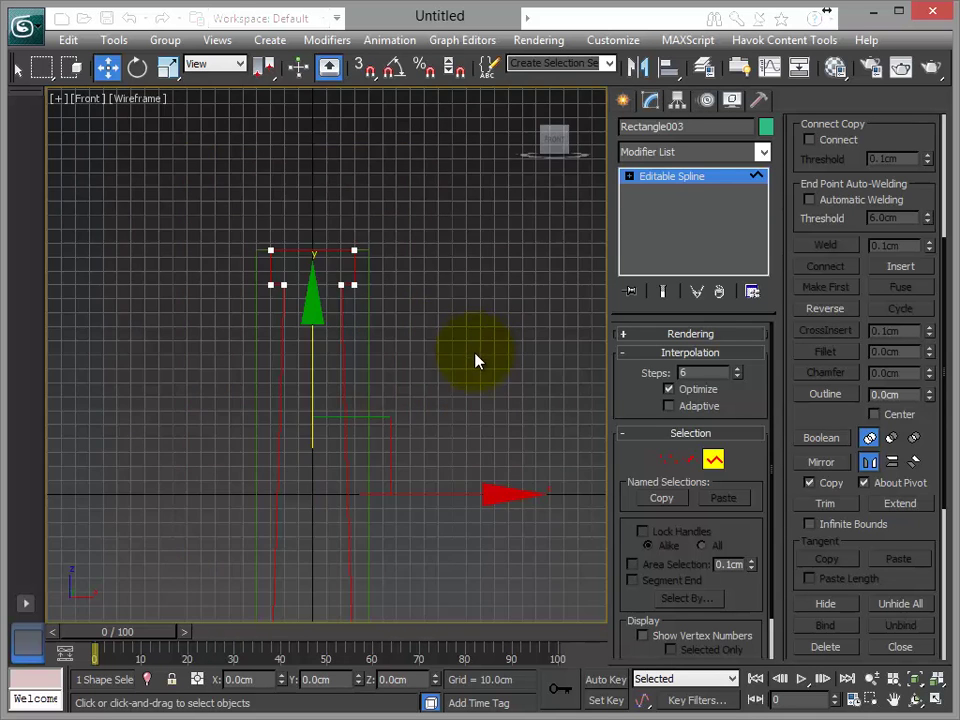
{"action": "scroll", "coordinate": [478, 358], "scroll_direction": "up", "scroll_amount": 2}
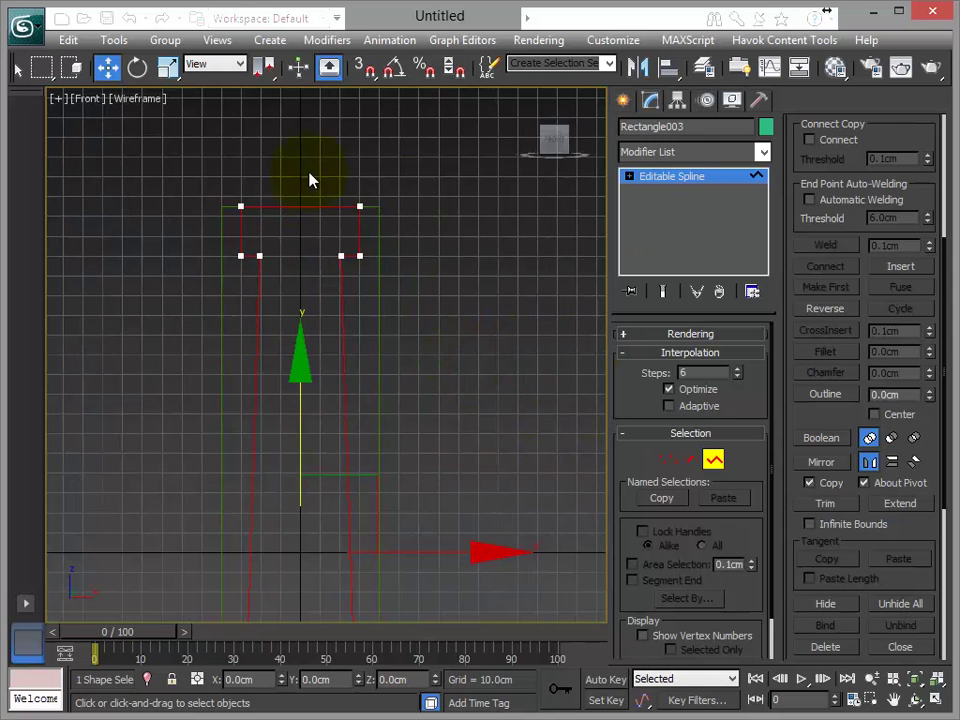
- Divide the capital's top segment and the base's bottom segment at their midpoints with one new vertex each
{"action": "left_click", "coordinate": [300, 208]}
{"action": "left_click", "coordinate": [511, 334]}
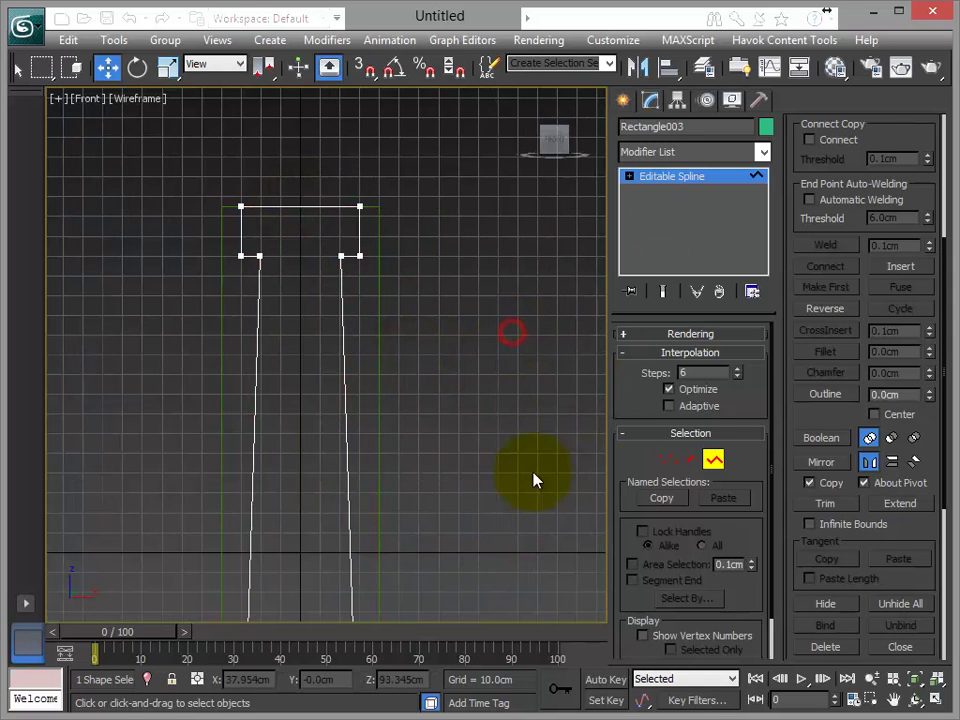
{"action": "left_click", "coordinate": [691, 460]}
{"action": "left_click", "coordinate": [293, 208]}
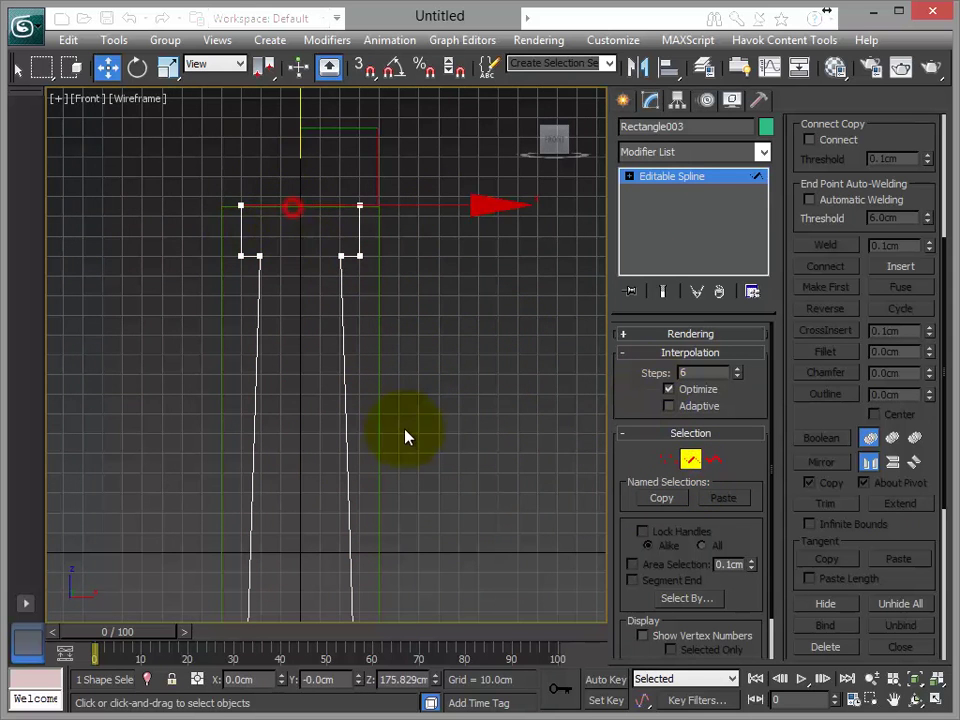
{"action": "scroll", "coordinate": [376, 370], "scroll_direction": "down", "scroll_amount": 3}
{"action": "middle_click_drag", "start_coordinate": [376, 370], "coordinate": [434, 279]}
{"action": "scroll", "coordinate": [426, 368], "scroll_direction": "up", "scroll_amount": 3}
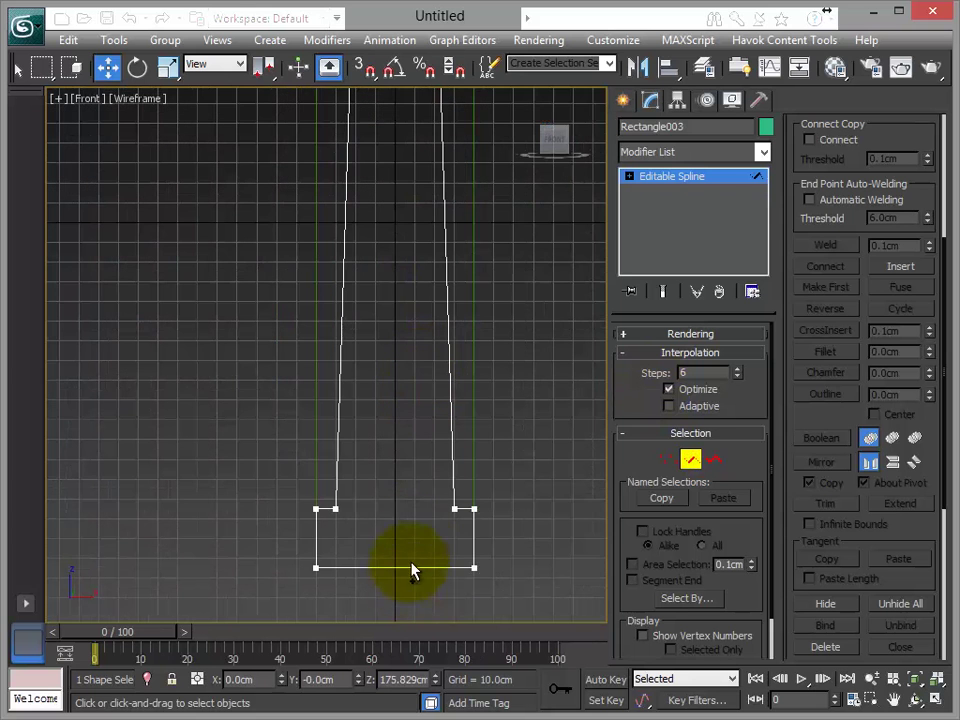
{"action": "left_click", "coordinate": [388, 570]}
{"action": "middle_click_drag", "start_coordinate": [364, 478], "coordinate": [312, 565]}
{"action": "scroll", "coordinate": [364, 382], "scroll_direction": "down", "scroll_amount": 2}
{"action": "middle_click_drag", "start_coordinate": [394, 409], "coordinate": [479, 483]}
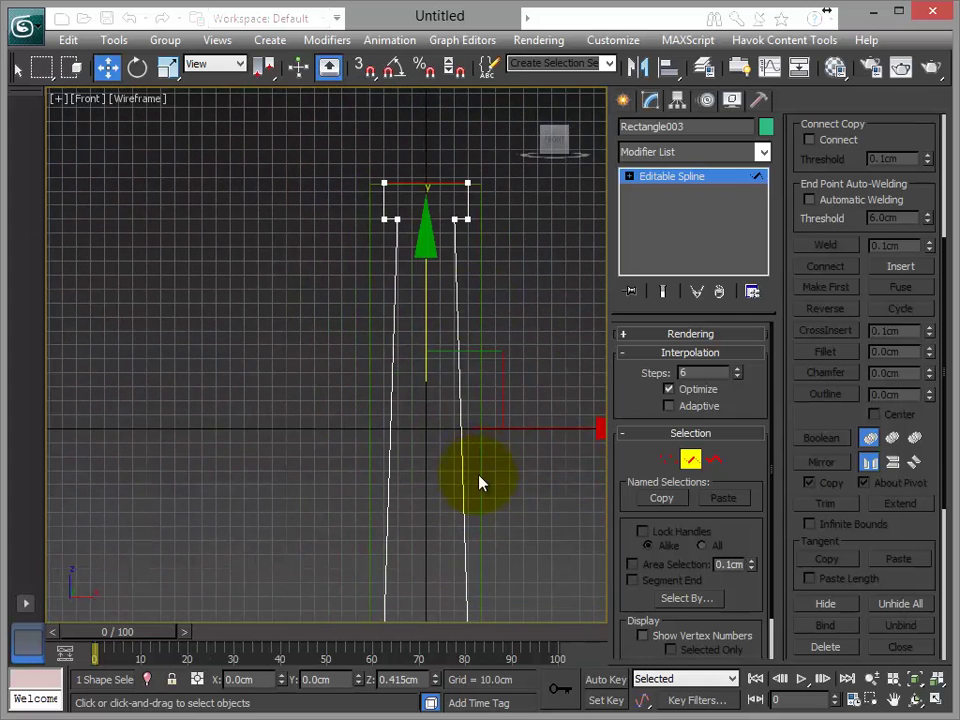
{"action": "right_click", "coordinate": [212, 200]}
{"action": "left_click", "coordinate": [180, 50]}
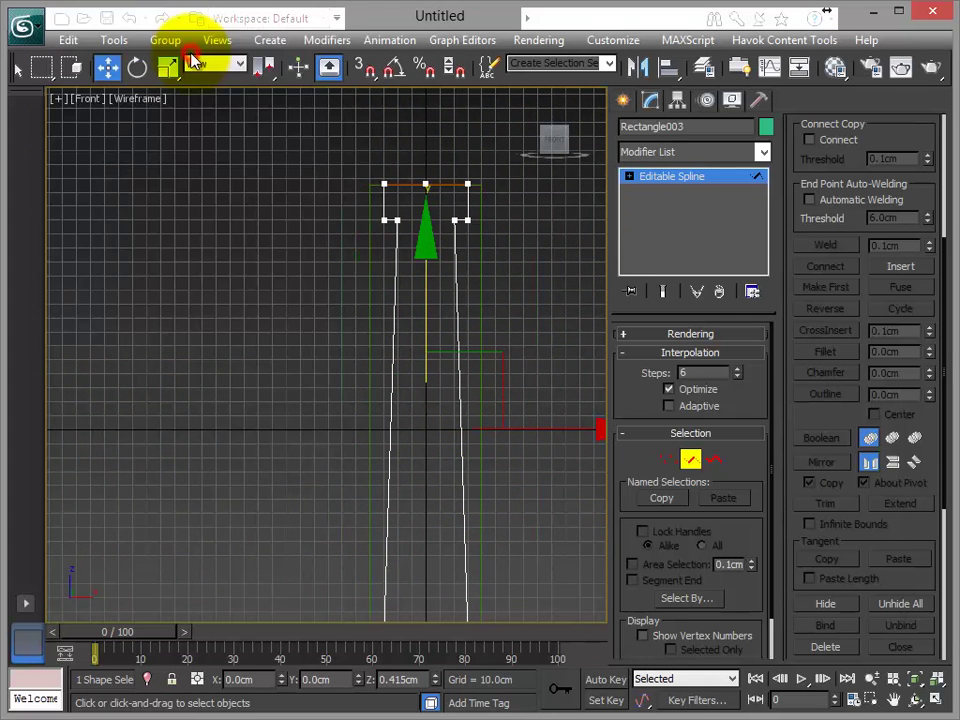
- Delete all segments of the column outline left of its central axis, from the base up to the capital
{"action": "middle_click_drag", "start_coordinate": [445, 199], "coordinate": [418, 150]}
{"action": "middle_click_drag", "start_coordinate": [482, 425], "coordinate": [469, 367]}
{"action": "left_click", "coordinate": [396, 549]}
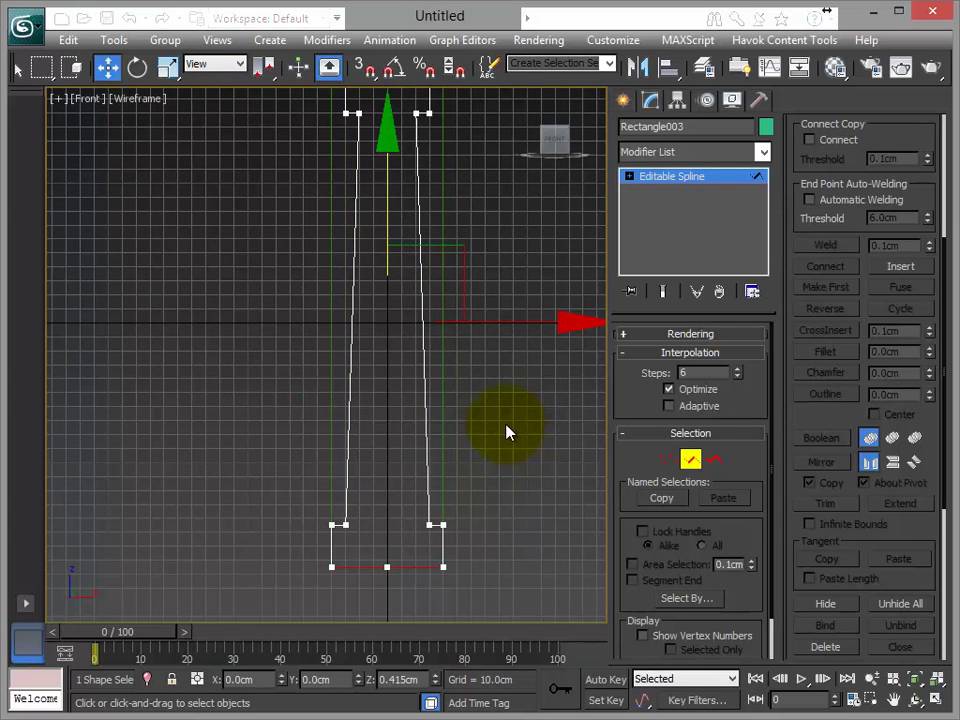
{"action": "left_click", "coordinate": [666, 463]}
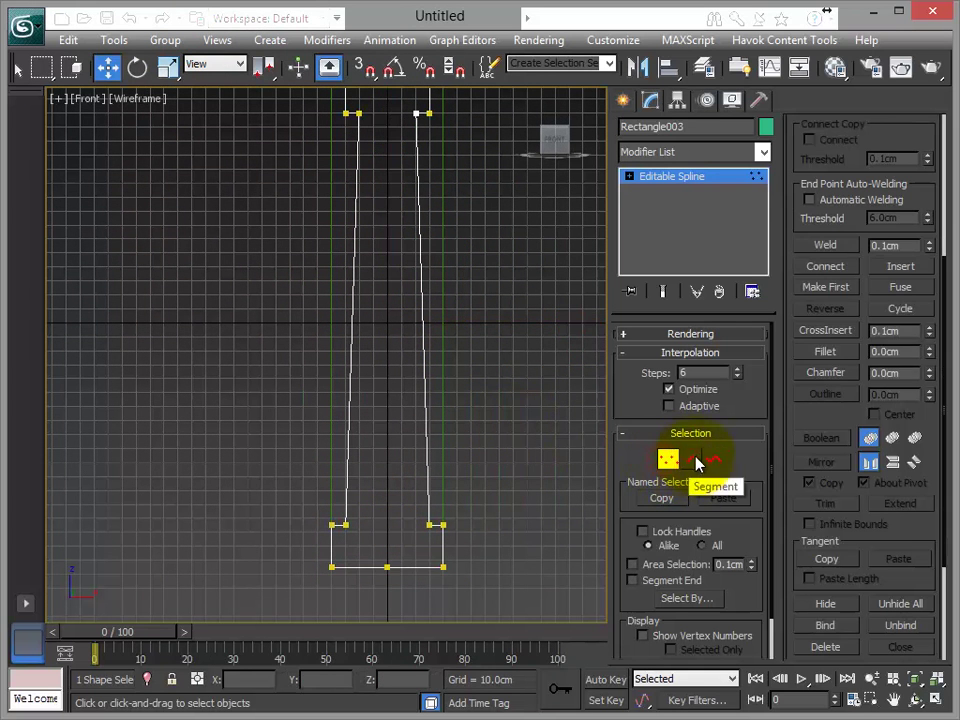
{"action": "left_click", "coordinate": [692, 462]}
{"action": "scroll", "coordinate": [298, 281], "scroll_direction": "down", "scroll_amount": 2}
{"action": "left_click_drag", "start_coordinate": [245, 155], "coordinate": [270, 145]}
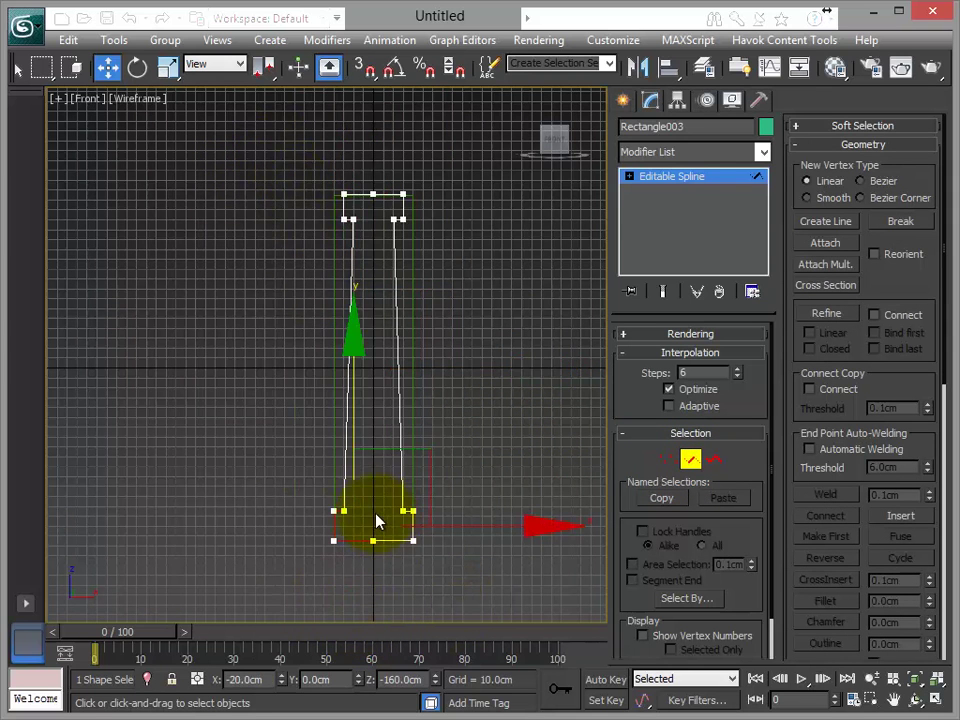
{"action": "key", "text": "Delete"}
{"action": "left_click_drag", "start_coordinate": [352, 545], "coordinate": [315, 190]}
{"action": "key", "text": "Delete"}
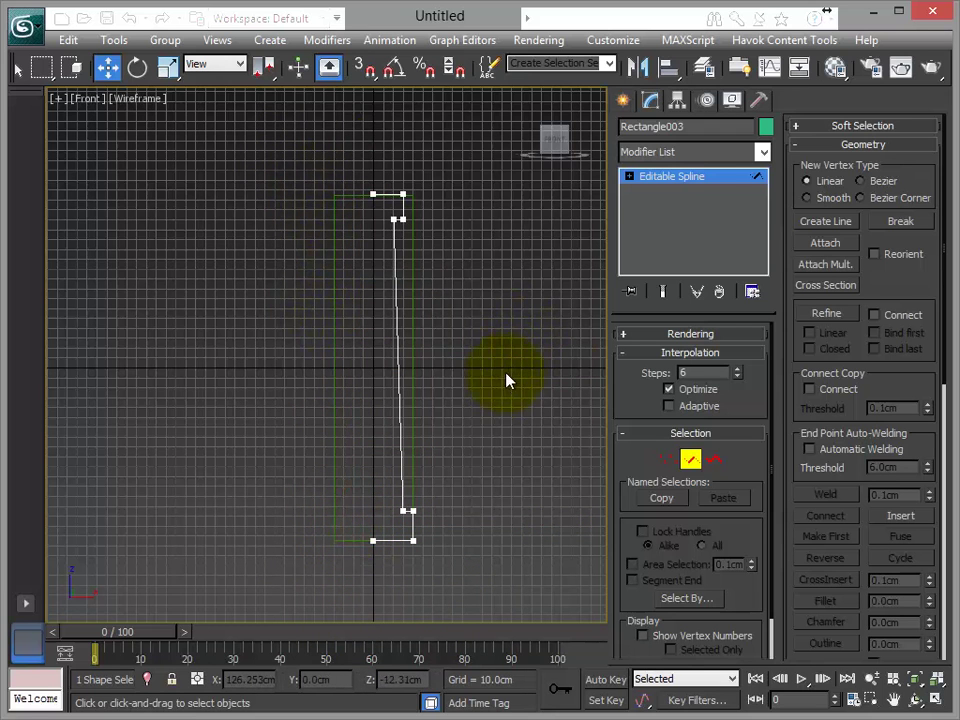
- Convert all vertices of the remaining half profile to Corner type
{"action": "middle_click_drag", "start_coordinate": [475, 411], "coordinate": [441, 326]}
{"action": "scroll", "coordinate": [459, 399], "scroll_direction": "down", "scroll_amount": 1}
{"action": "scroll", "coordinate": [459, 399], "scroll_direction": "up", "scroll_amount": 1}
{"action": "scroll", "coordinate": [443, 415], "scroll_direction": "up", "scroll_amount": 2}
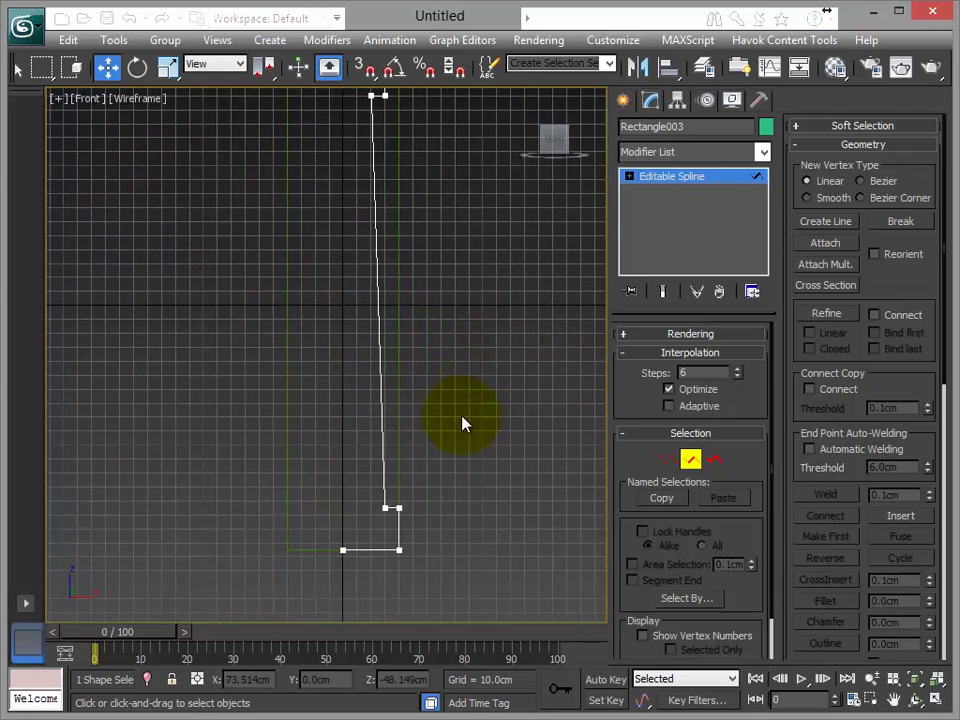
{"action": "left_click", "coordinate": [667, 459]}
{"action": "middle_click_drag", "start_coordinate": [487, 477], "coordinate": [497, 563]}
{"action": "middle_click_drag", "start_coordinate": [462, 448], "coordinate": [443, 394]}
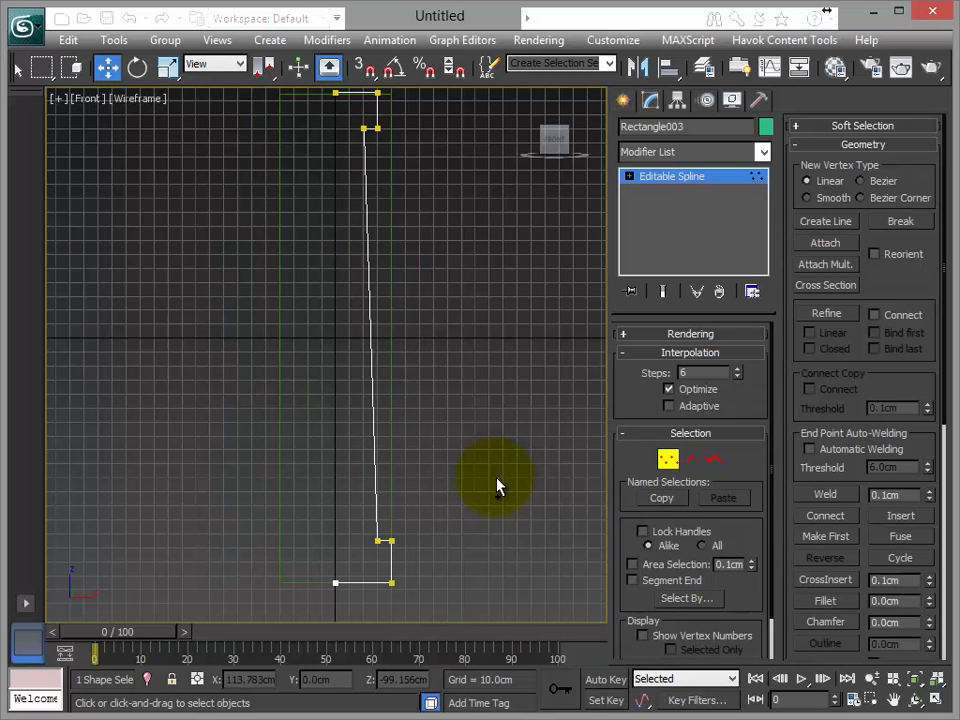
{"action": "key", "text": "ctrl+a"}
{"action": "right_click", "coordinate": [210, 238]}
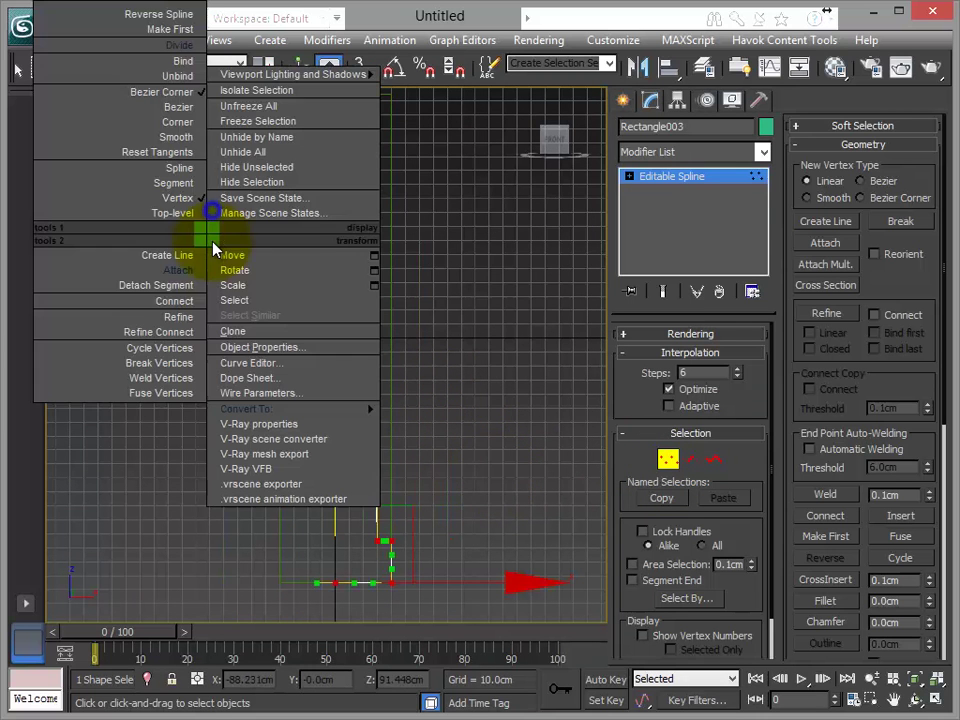
{"action": "left_click", "coordinate": [177, 121]}
- Examine the half profile's vertices at the capital and the base against the green reference rectangle
{"action": "scroll", "coordinate": [467, 471], "scroll_direction": "down", "scroll_amount": 3}
{"action": "scroll", "coordinate": [455, 405], "scroll_direction": "up", "scroll_amount": 2}
{"action": "middle_click_drag", "start_coordinate": [459, 384], "coordinate": [351, 379]}
{"action": "scroll", "coordinate": [320, 445], "scroll_direction": "down", "scroll_amount": 1}
{"action": "middle_click_drag", "start_coordinate": [416, 403], "coordinate": [446, 401]}
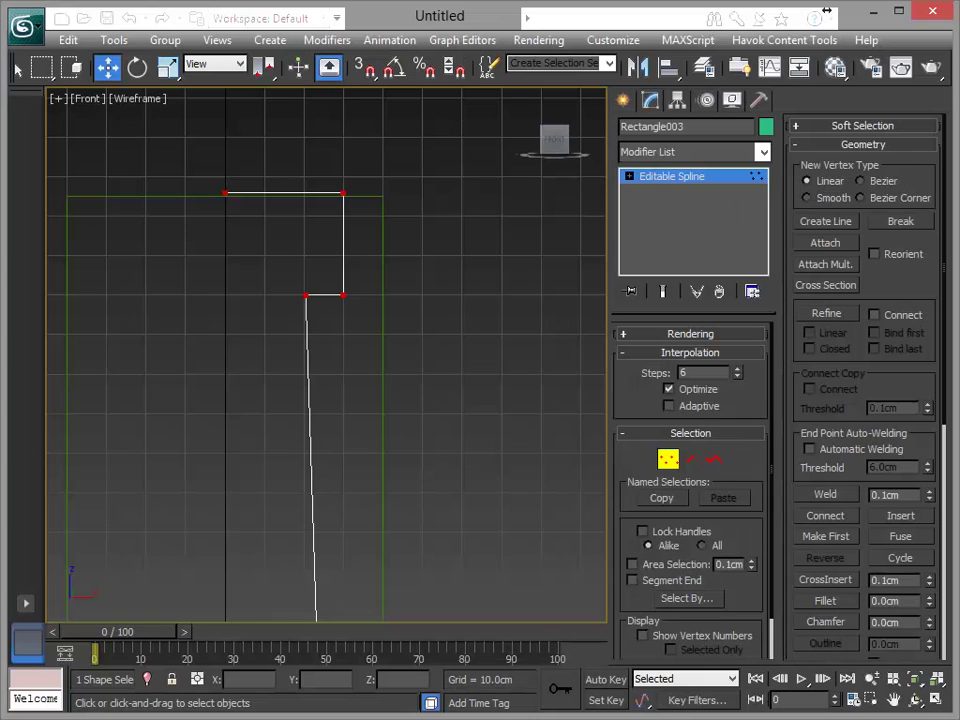
{"action": "left_click", "coordinate": [330, 188]}
{"action": "middle_click_drag", "start_coordinate": [434, 243], "coordinate": [439, 456]}
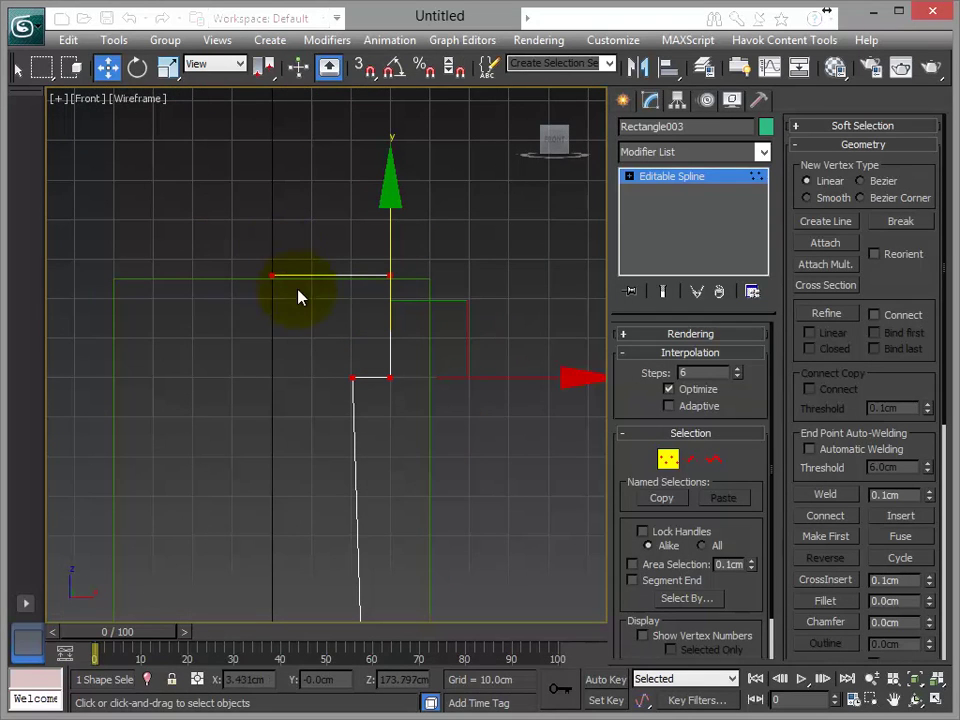
{"action": "scroll", "coordinate": [313, 289], "scroll_direction": "down", "scroll_amount": 4}
{"action": "scroll", "coordinate": [428, 447], "scroll_direction": "down", "scroll_amount": 3}
{"action": "middle_click_drag", "start_coordinate": [424, 608], "coordinate": [465, 396]}
{"action": "scroll", "coordinate": [446, 394], "scroll_direction": "up", "scroll_amount": 5}
{"action": "scroll", "coordinate": [449, 398], "scroll_direction": "down", "scroll_amount": 2}
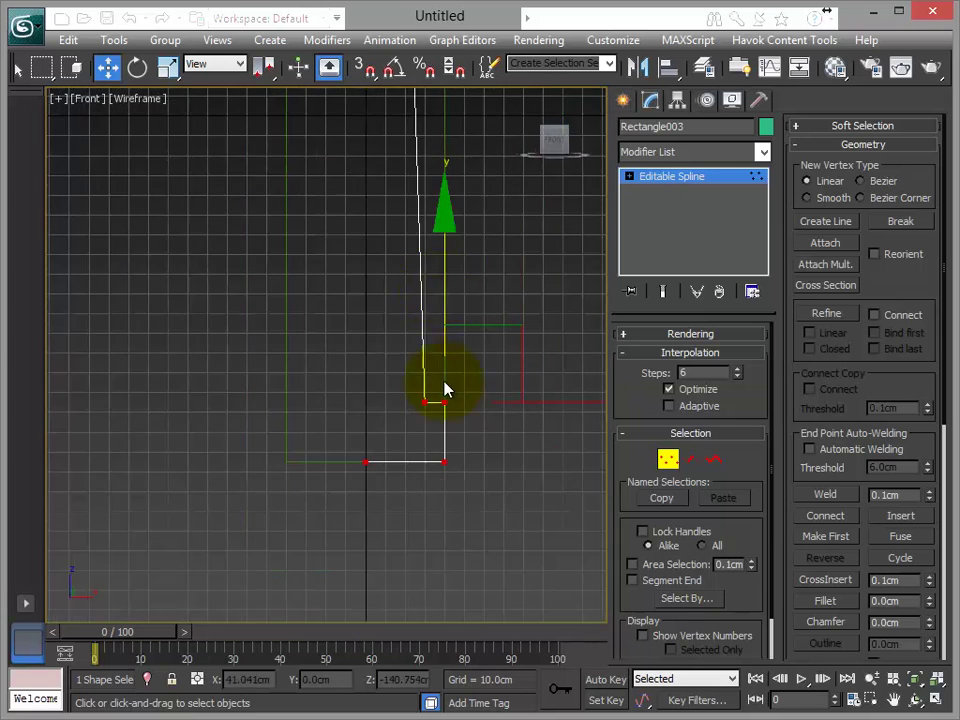
- Move the capital's two top vertices slightly down toward the top edge of the green reference rectangle
{"action": "middle_click_drag", "start_coordinate": [396, 470], "coordinate": [386, 553]}
{"action": "scroll", "coordinate": [422, 332], "scroll_direction": "down", "scroll_amount": 1}
{"action": "middle_click_drag", "start_coordinate": [422, 332], "coordinate": [298, 264]}
{"action": "scroll", "coordinate": [433, 448], "scroll_direction": "up", "scroll_amount": 5}
{"action": "left_click_drag", "start_coordinate": [249, 228], "coordinate": [447, 302]}
{"action": "left_click_drag", "start_coordinate": [426, 159], "coordinate": [423, 165]}
{"action": "middle_click_drag", "start_coordinate": [467, 369], "coordinate": [441, 318]}
{"action": "scroll", "coordinate": [440, 336], "scroll_direction": "up", "scroll_amount": 1}
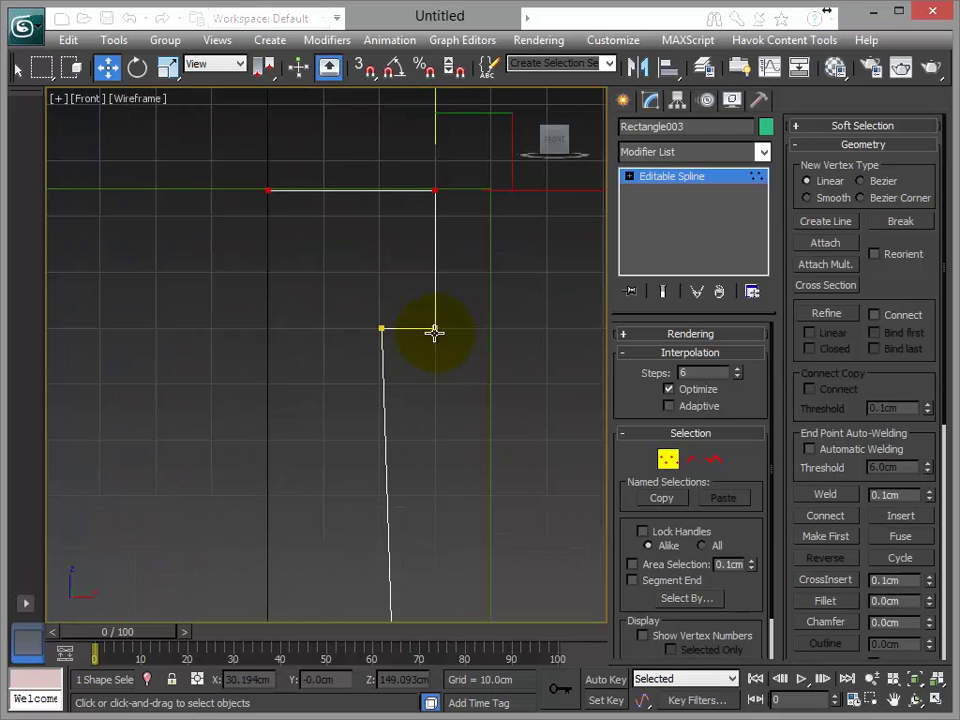
- Fillet the base's corners: small radii where it meets the shaft and at the bottom, slightly larger on the upper outer corner
{"action": "scroll", "coordinate": [452, 425], "scroll_direction": "down", "scroll_amount": 6}
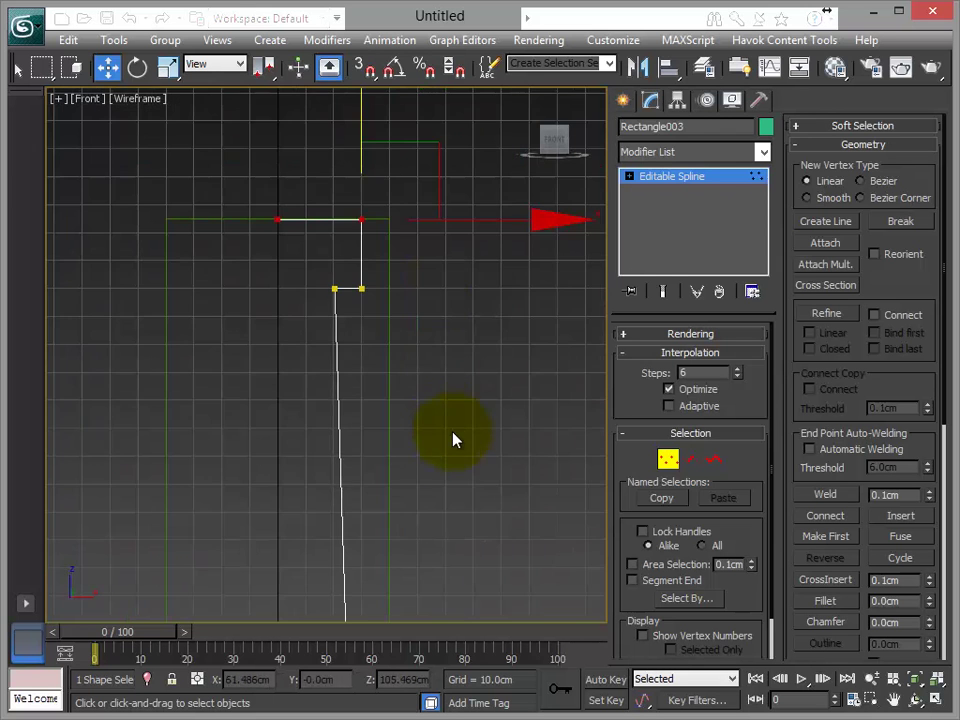
{"action": "middle_click_drag", "start_coordinate": [447, 516], "coordinate": [476, 364]}
{"action": "scroll", "coordinate": [418, 465], "scroll_direction": "up", "scroll_amount": 1}
{"action": "middle_click_drag", "start_coordinate": [418, 465], "coordinate": [450, 346]}
{"action": "scroll", "coordinate": [424, 429], "scroll_direction": "up", "scroll_amount": 1}
{"action": "middle_click_drag", "start_coordinate": [424, 429], "coordinate": [372, 344]}
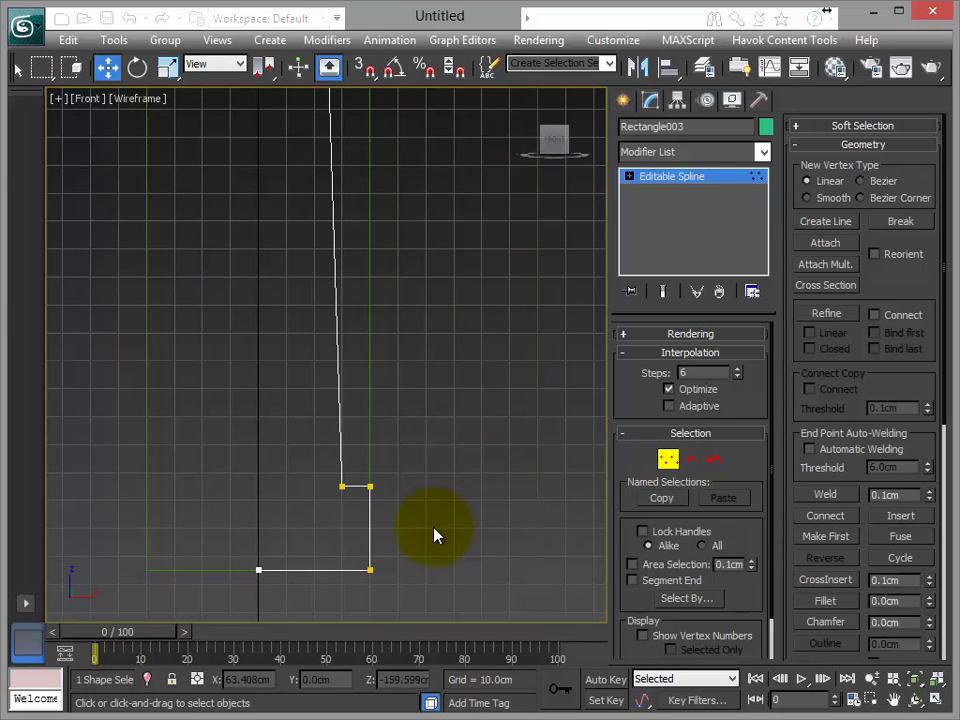
{"action": "left_click_drag", "start_coordinate": [786, 553], "coordinate": [696, 261]}
{"action": "left_click", "coordinate": [830, 310]}
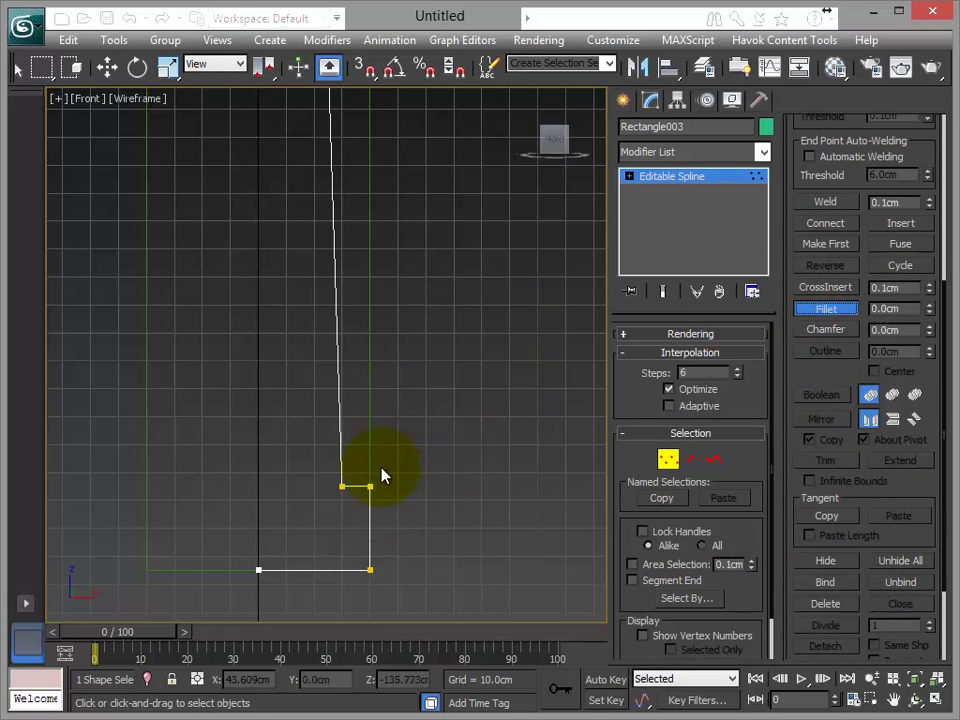
{"action": "scroll", "coordinate": [406, 499], "scroll_direction": "up", "scroll_amount": 4}
{"action": "middle_click_drag", "start_coordinate": [406, 499], "coordinate": [336, 307]}
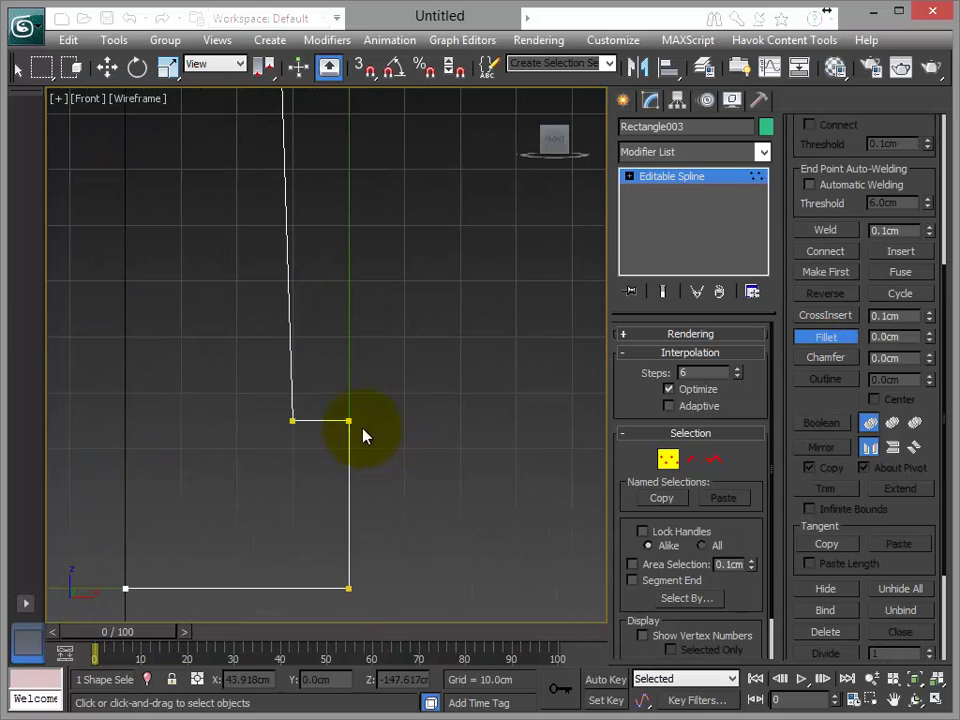
{"action": "left_click_drag", "start_coordinate": [347, 420], "coordinate": [298, 410]}
{"action": "middle_click_drag", "start_coordinate": [444, 482], "coordinate": [431, 403]}
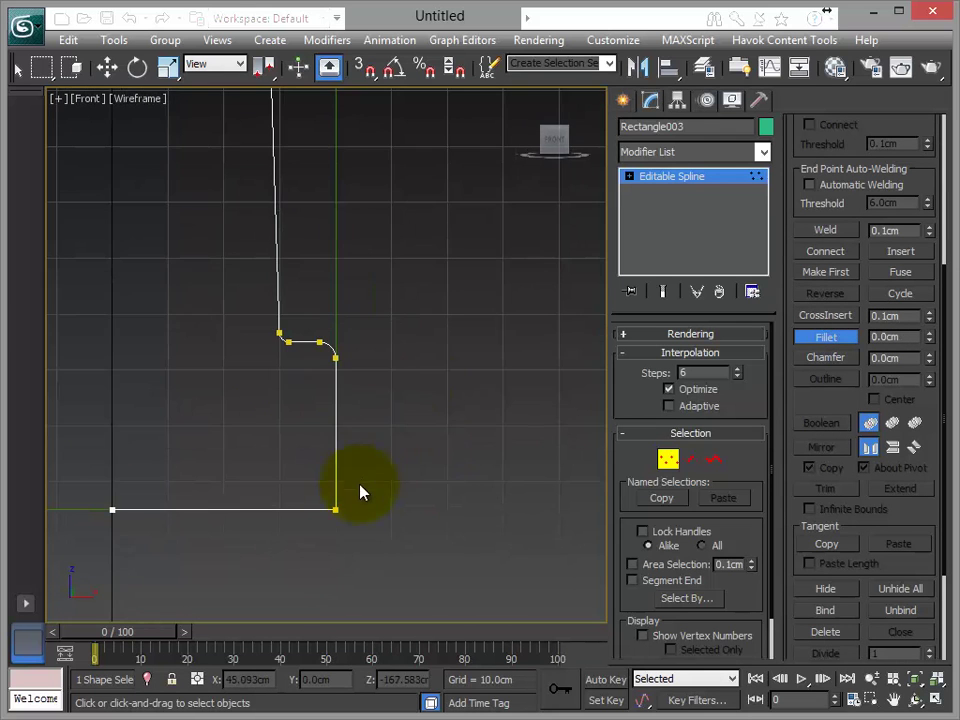
{"action": "mouse_move", "coordinate": [335, 513]}
{"action": "left_mouse_down"}
{"action": "mouse_move", "coordinate": [343, 489]}
{"action": "mouse_move", "coordinate": [343, 498]}
{"action": "left_mouse_up"}
- Fillet the capital's lower corners, with a small radius at the shaft and a wide curve on the outer corner, and leave Fillet mode
{"action": "middle_click_drag", "start_coordinate": [369, 393], "coordinate": [365, 570]}
{"action": "middle_click_drag", "start_coordinate": [334, 290], "coordinate": [388, 585]}
{"action": "middle_click_drag", "start_coordinate": [355, 120], "coordinate": [330, 590]}
{"action": "middle_click_drag", "start_coordinate": [302, 134], "coordinate": [311, 585]}
{"action": "scroll", "coordinate": [302, 301], "scroll_direction": "down", "scroll_amount": 2}
{"action": "middle_click_drag", "start_coordinate": [361, 181], "coordinate": [417, 293]}
{"action": "scroll", "coordinate": [366, 465], "scroll_direction": "up", "scroll_amount": 3}
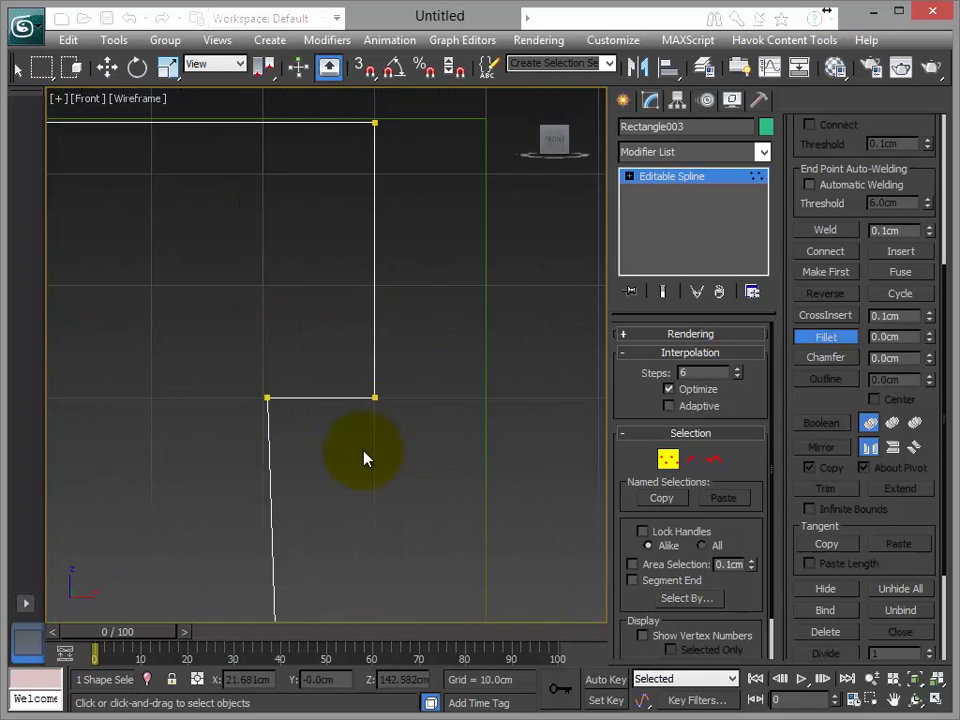
{"action": "left_click_drag", "start_coordinate": [266, 399], "coordinate": [405, 242]}
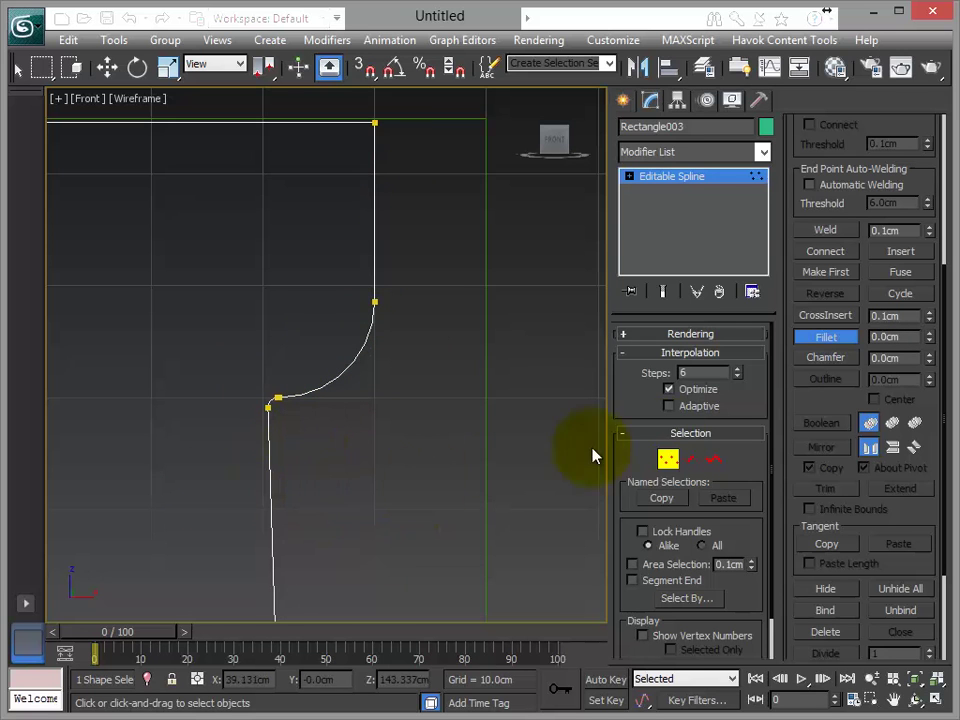
{"action": "left_click", "coordinate": [828, 340]}
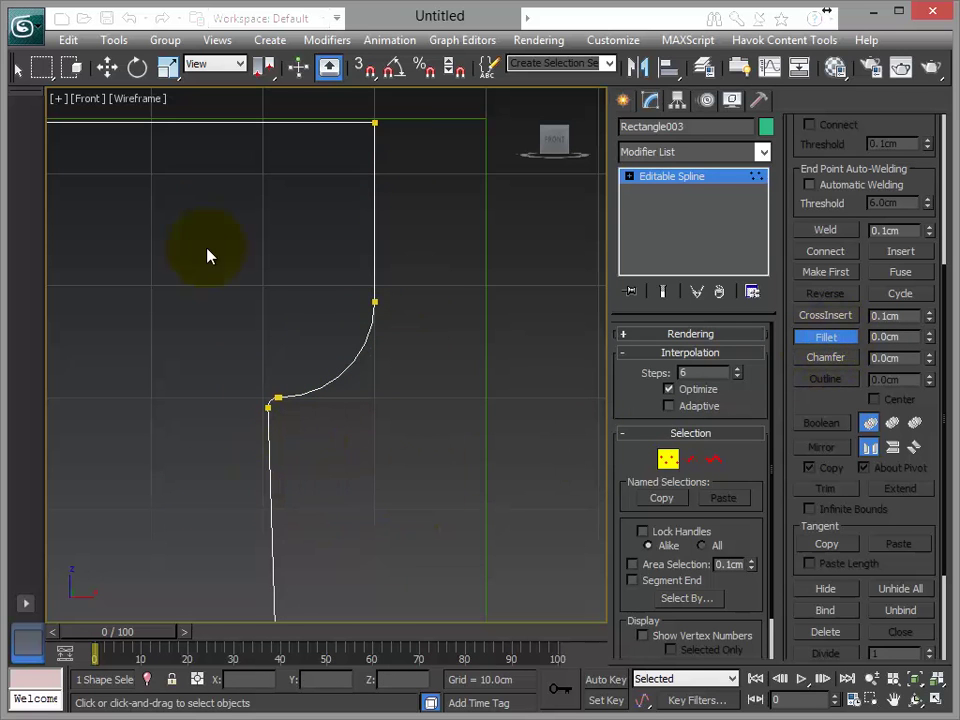
{"action": "key", "text": "w"}
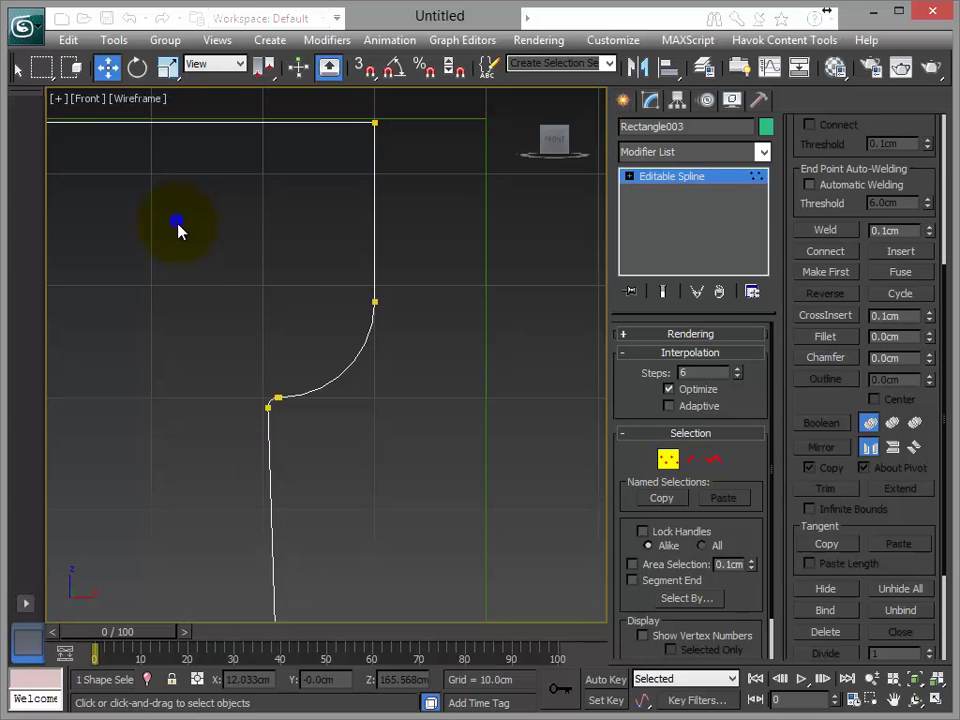
- Nudge the capital's two top vertices up into line with the reference rectangle's top edge
{"action": "middle_click_drag", "start_coordinate": [264, 257], "coordinate": [302, 399]}
{"action": "scroll", "coordinate": [305, 377], "scroll_direction": "up", "scroll_amount": 2}
{"action": "scroll", "coordinate": [305, 377], "scroll_direction": "down", "scroll_amount": 2}
{"action": "left_click_drag", "start_coordinate": [101, 218], "coordinate": [505, 322]}
{"action": "left_click_drag", "start_coordinate": [489, 168], "coordinate": [489, 165]}
- Select the two nearly coincident vertices where the capital's small and wide fillets meet
{"action": "left_click", "coordinate": [311, 406]}
{"action": "middle_click_drag", "start_coordinate": [312, 419], "coordinate": [210, 296]}
{"action": "scroll", "coordinate": [413, 399], "scroll_direction": "up", "scroll_amount": 5}
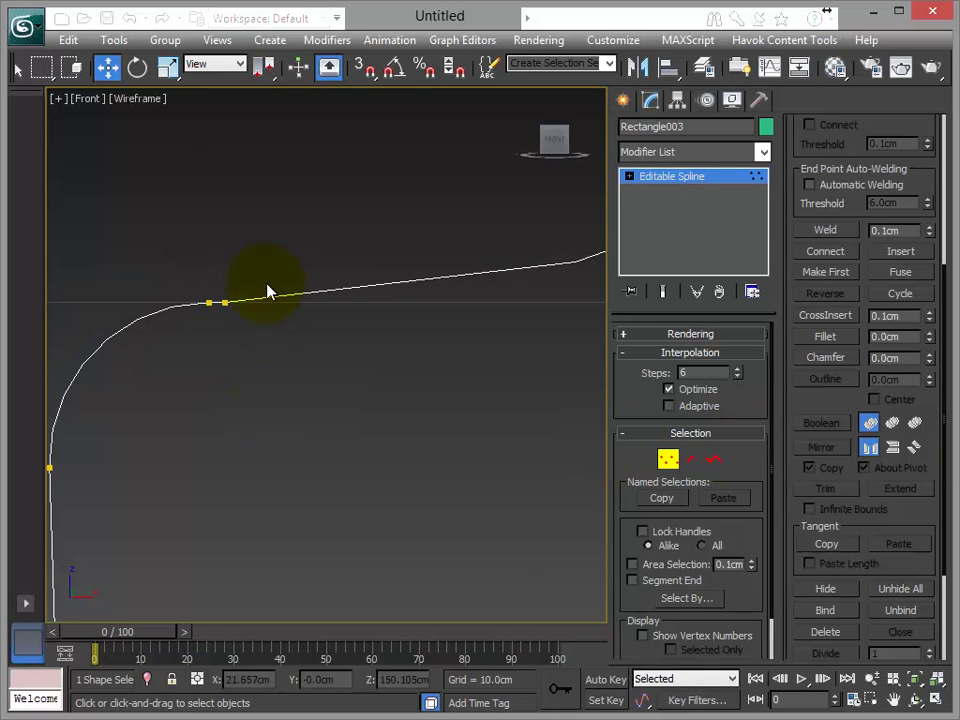
{"action": "left_click_drag", "start_coordinate": [167, 263], "coordinate": [332, 392]}
{"action": "middle_click_drag", "start_coordinate": [332, 392], "coordinate": [357, 265]}
{"action": "right_click", "coordinate": [318, 332]}
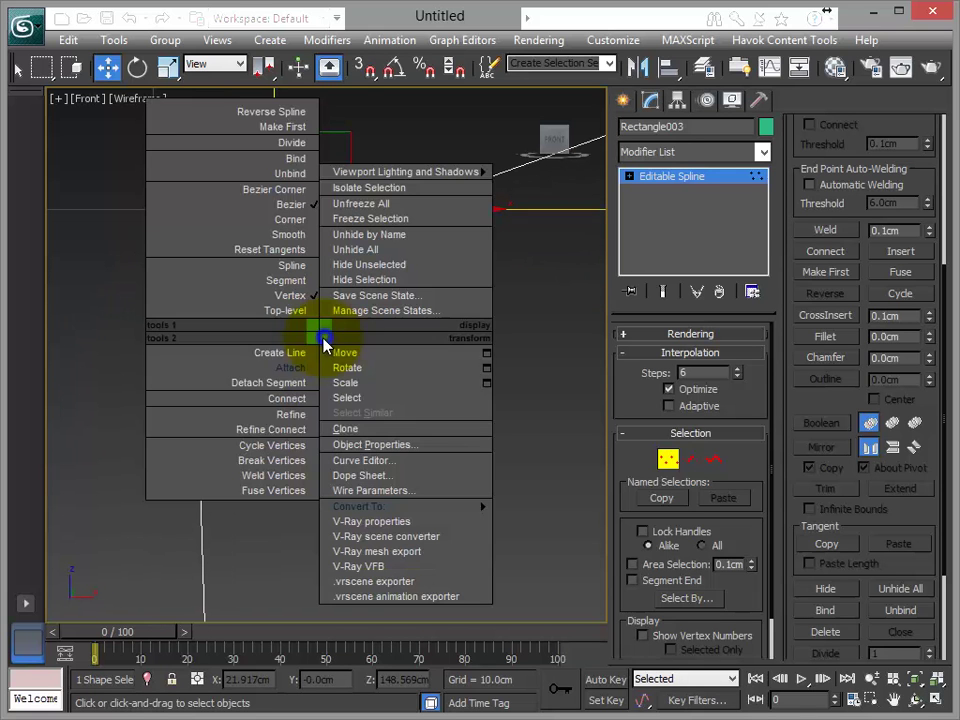
{"action": "left_click", "coordinate": [293, 475]}
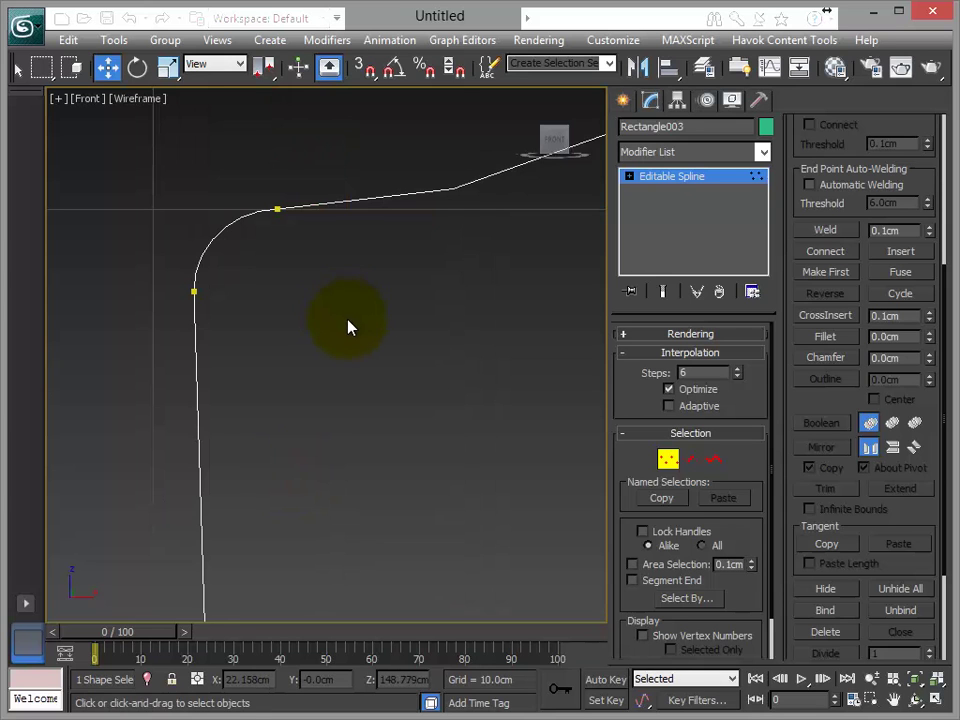
{"action": "key", "text": "ctrl+z"}
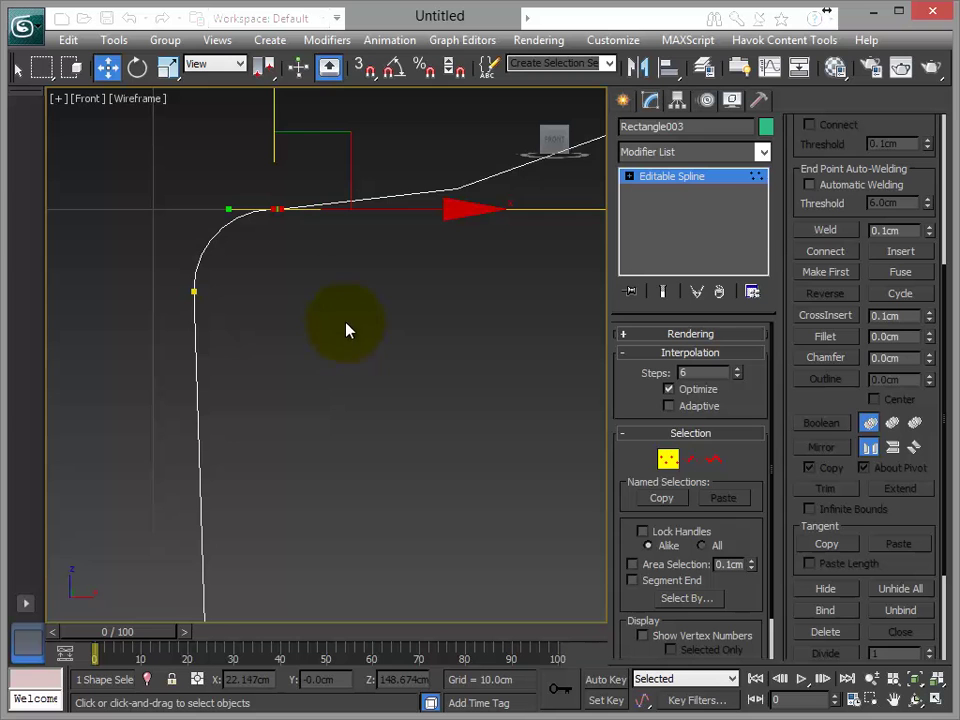
- Fuse the two selected vertices between the capital's fillets and weld them into one
{"action": "right_click", "coordinate": [310, 281]}
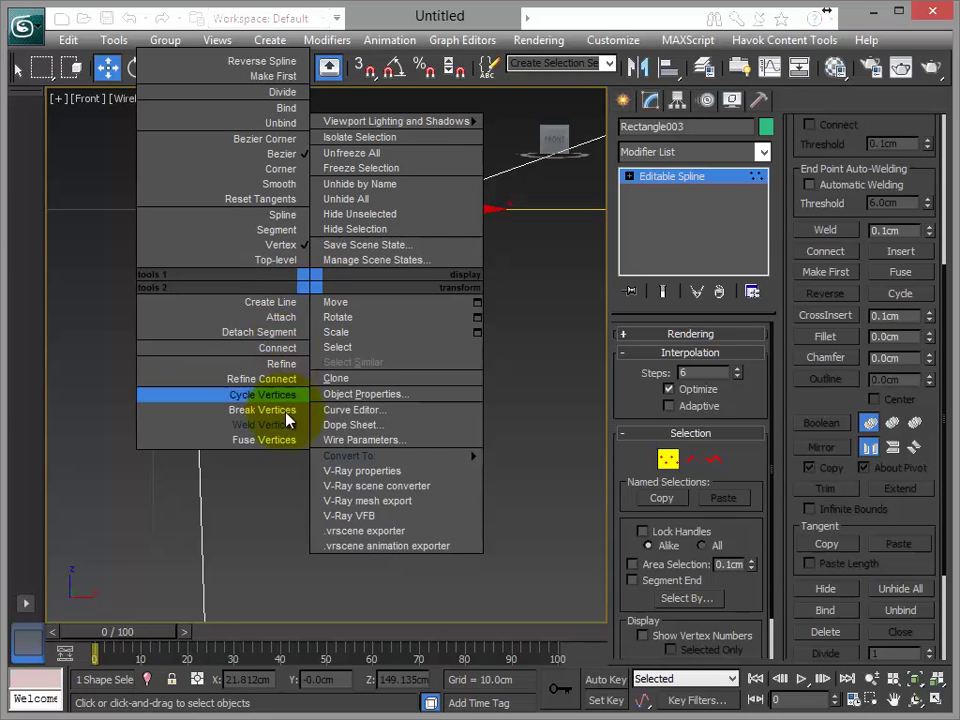
{"action": "left_click", "coordinate": [285, 440]}
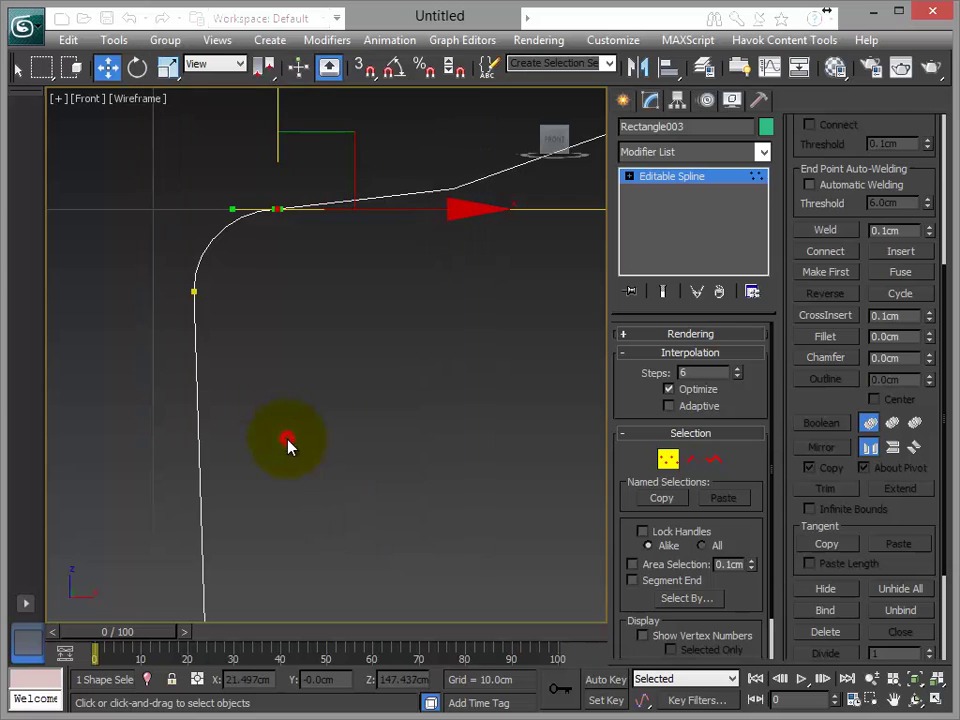
{"action": "right_click", "coordinate": [356, 330]}
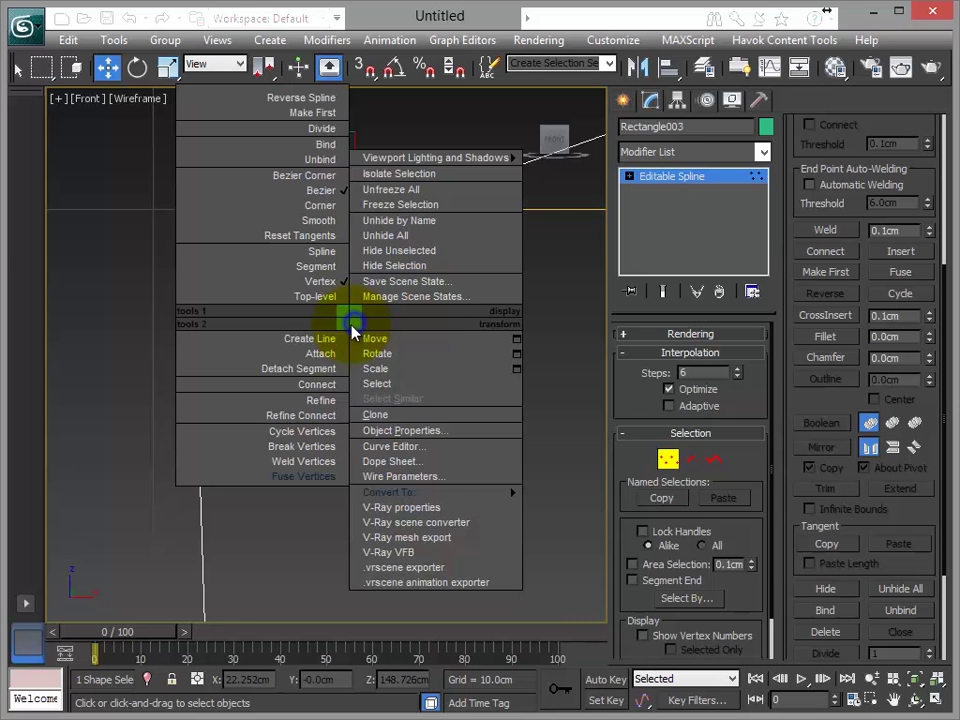
{"action": "left_click", "coordinate": [325, 460]}
{"action": "middle_click_drag", "start_coordinate": [306, 357], "coordinate": [287, 369]}
{"action": "scroll", "coordinate": [369, 366], "scroll_direction": "down", "scroll_amount": 5}
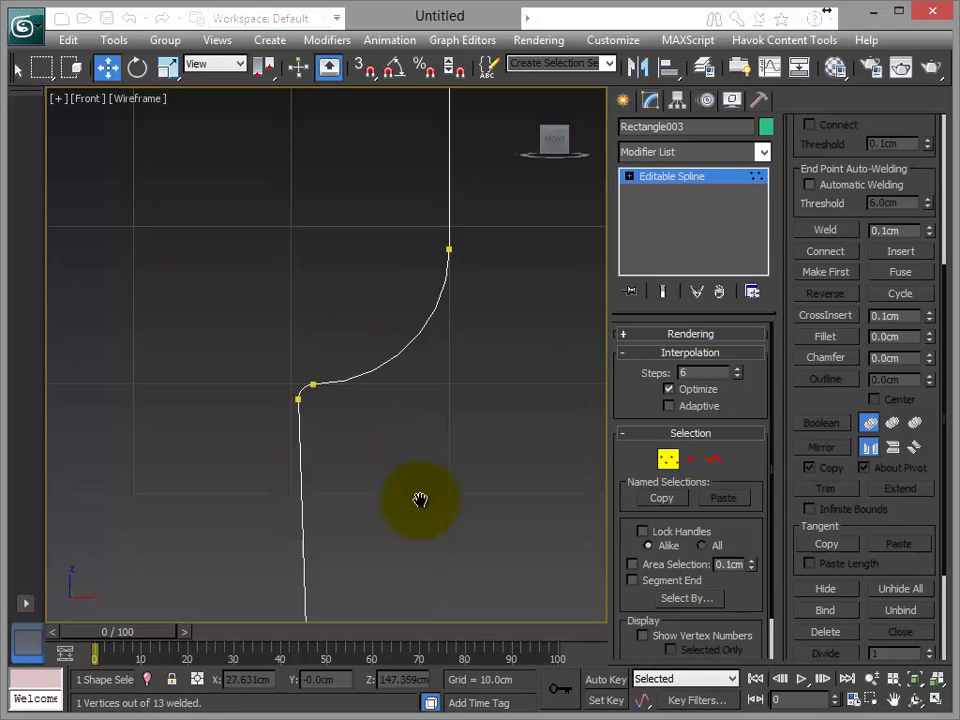
{"action": "middle_click_drag", "start_coordinate": [416, 450], "coordinate": [432, 550]}
{"action": "scroll", "coordinate": [438, 444], "scroll_direction": "down", "scroll_amount": 2}
{"action": "scroll", "coordinate": [467, 415], "scroll_direction": "up", "scroll_amount": 2}
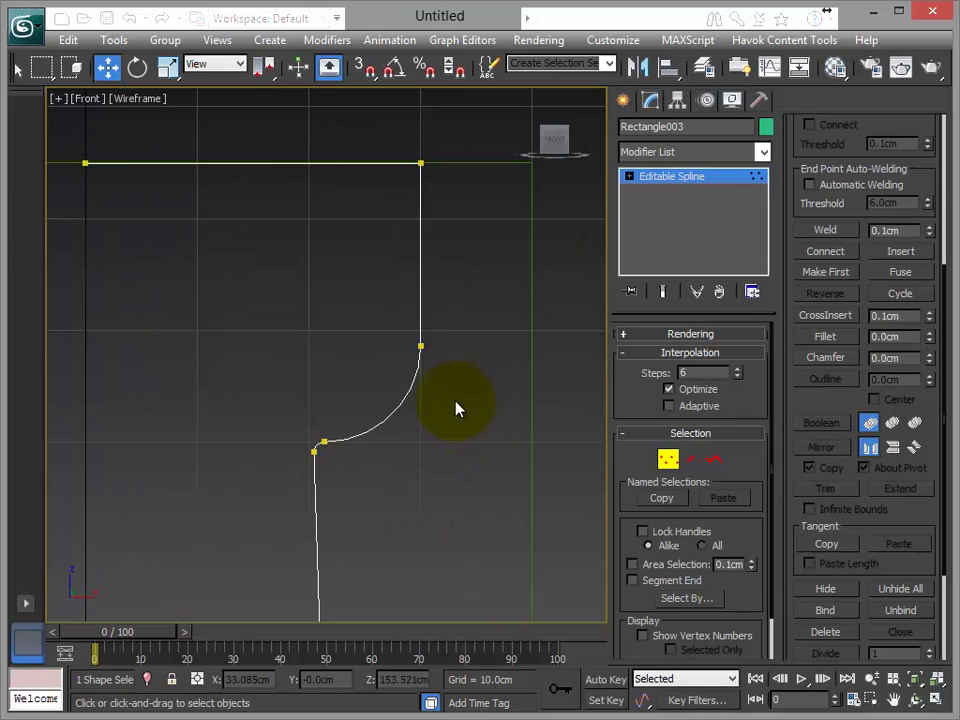
{"action": "scroll", "coordinate": [467, 317], "scroll_direction": "up", "scroll_amount": 3}
{"action": "scroll", "coordinate": [457, 375], "scroll_direction": "down", "scroll_amount": 1}
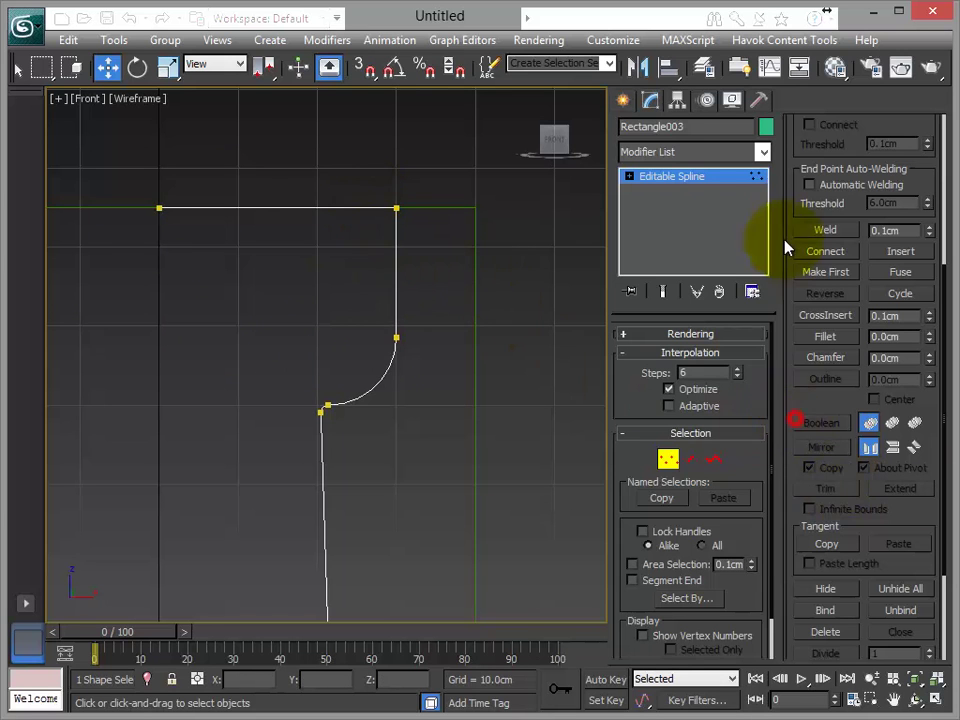
- Fillet the capital's top outer corner with a small radius and leave Fillet mode
{"action": "scroll", "coordinate": [806, 225], "scroll_direction": "down", "scroll_amount": 5}
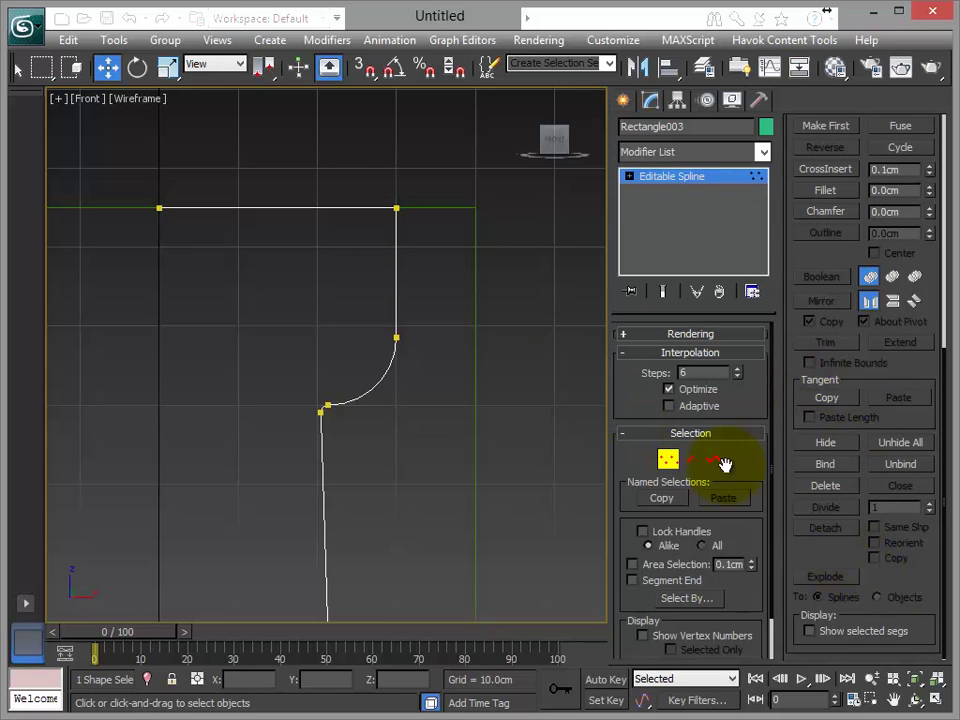
{"action": "left_click", "coordinate": [821, 190]}
{"action": "left_click_drag", "start_coordinate": [399, 208], "coordinate": [400, 214]}
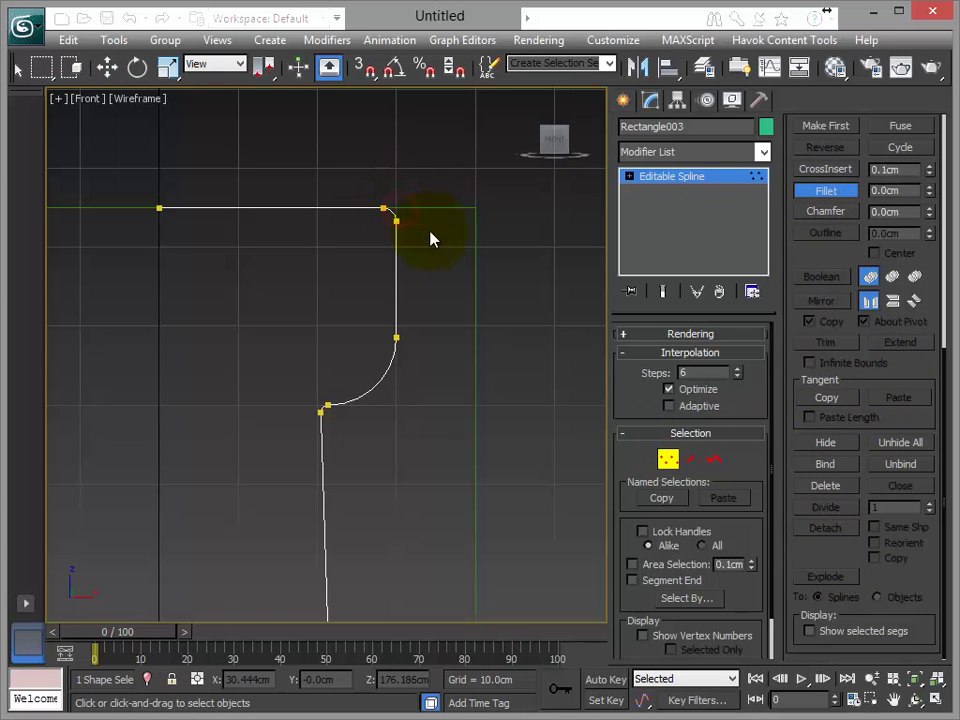
{"action": "right_click", "coordinate": [150, 313]}
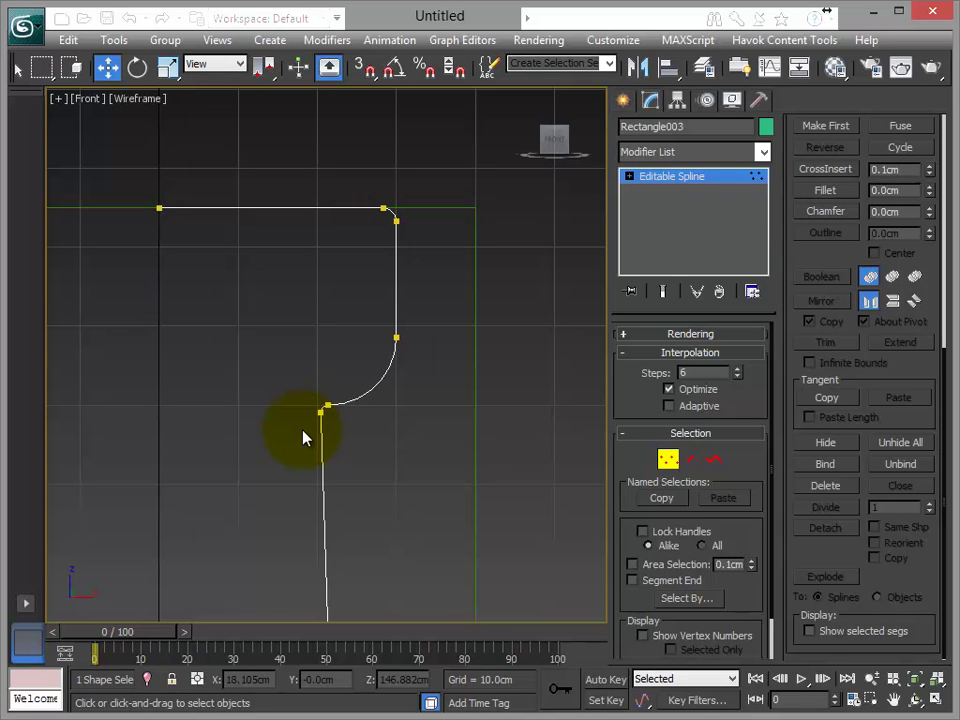
- Move the vertices of the capital's lower curve upward together to make the capital shorter, then clear the selection
{"action": "left_click_drag", "start_coordinate": [257, 310], "coordinate": [508, 487]}
{"action": "left_click_drag", "start_coordinate": [318, 288], "coordinate": [322, 216]}
{"action": "middle_click_drag", "start_coordinate": [441, 386], "coordinate": [403, 332]}
{"action": "scroll", "coordinate": [403, 332], "scroll_direction": "down", "scroll_amount": 3}
{"action": "scroll", "coordinate": [403, 332], "scroll_direction": "up", "scroll_amount": 1}
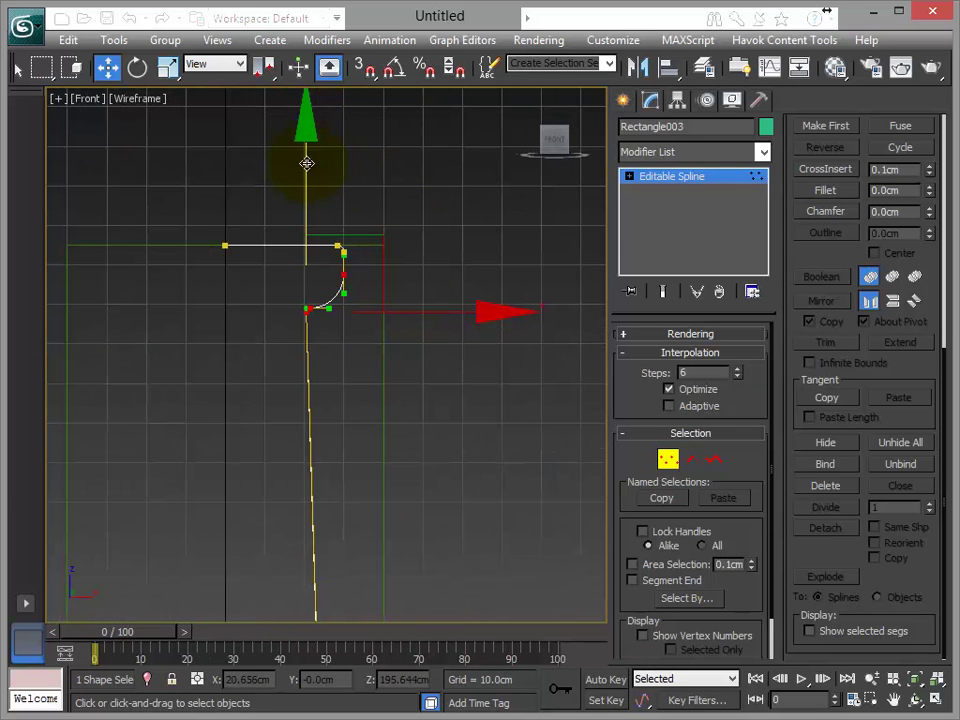
{"action": "scroll", "coordinate": [214, 311], "scroll_direction": "down", "scroll_amount": 2}
{"action": "left_click", "coordinate": [218, 330]}
- Rename the profile object as column
{"action": "middle_click_drag", "start_coordinate": [233, 373], "coordinate": [302, 438]}
{"action": "scroll", "coordinate": [297, 432], "scroll_direction": "up", "scroll_amount": 2}
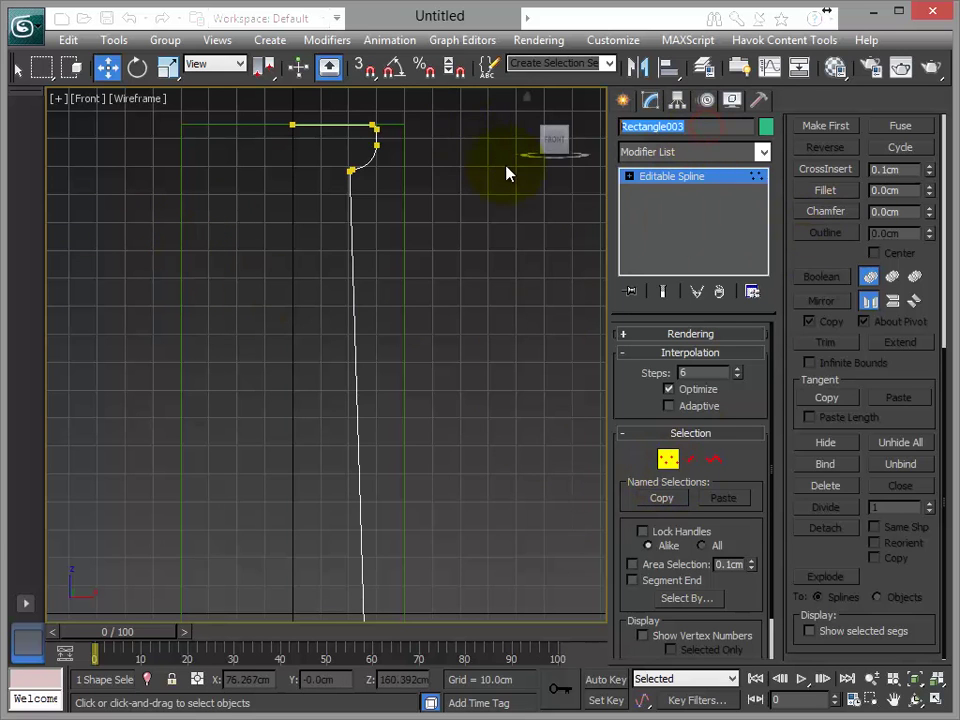
{"action": "type", "text": "co"}
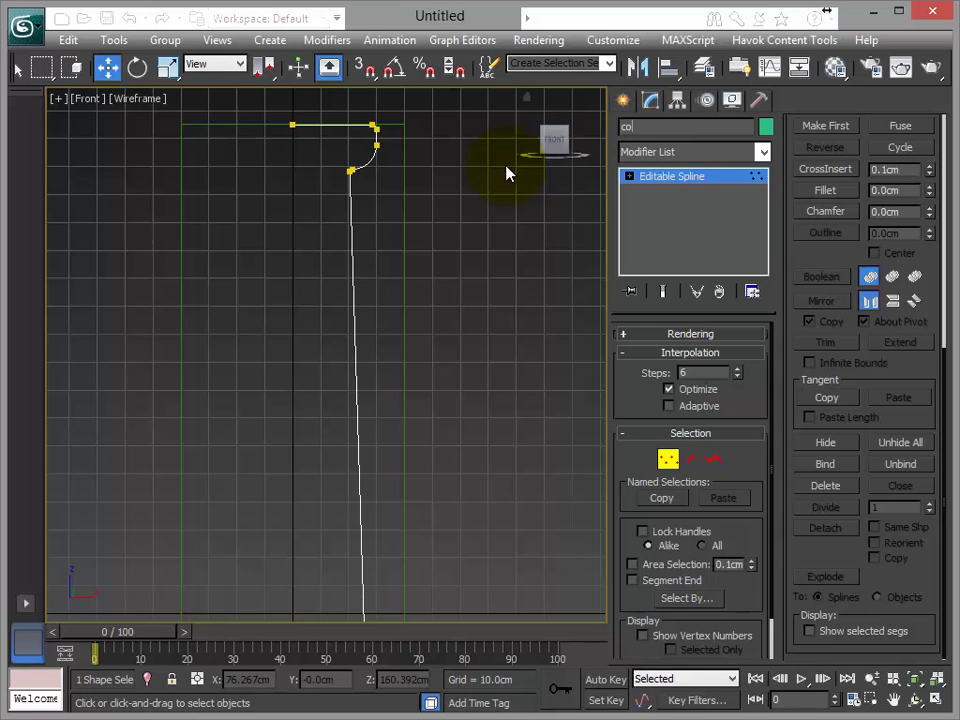
{"action": "type", "text": "lumn"}
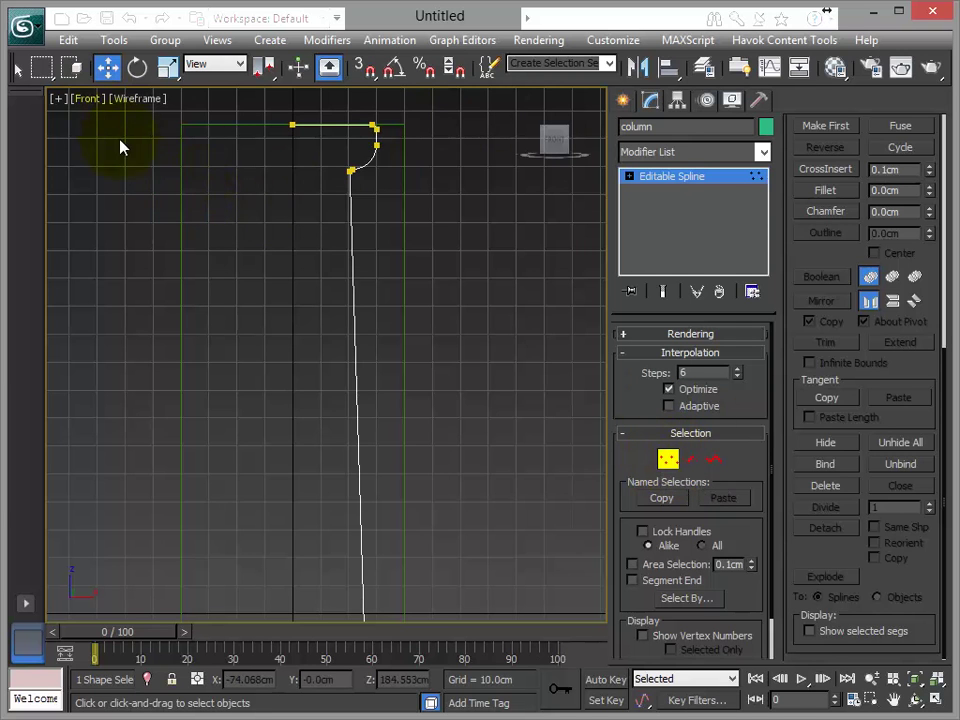
- Select the reference rectangle Rectangle001 by name and delete it
{"action": "left_click_drag", "start_coordinate": [219, 80], "coordinate": [692, 94]}
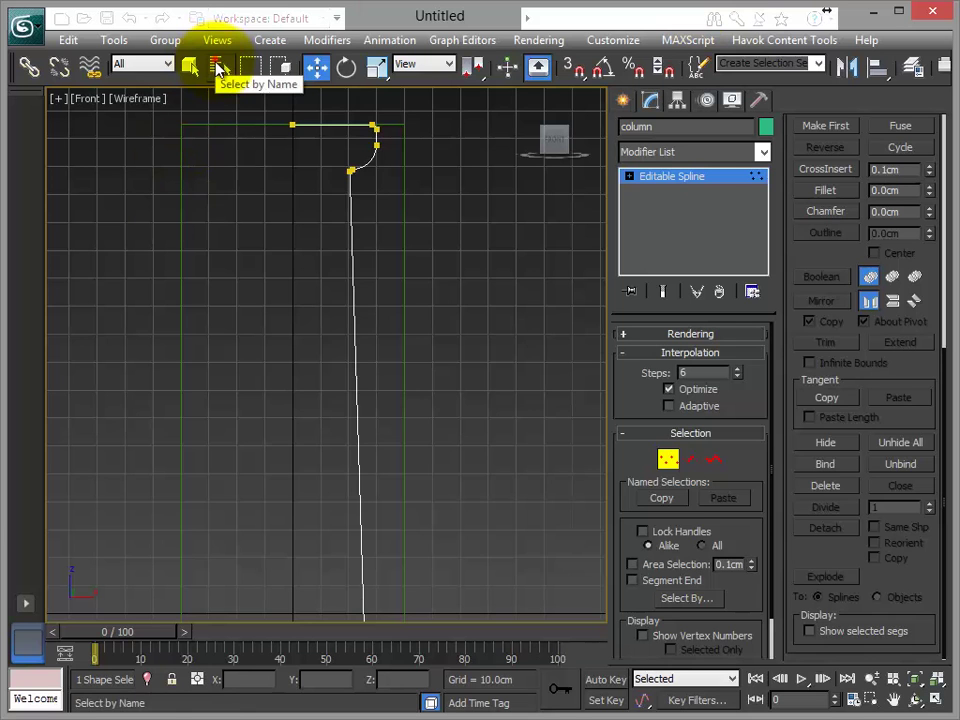
{"action": "left_click", "coordinate": [221, 68]}
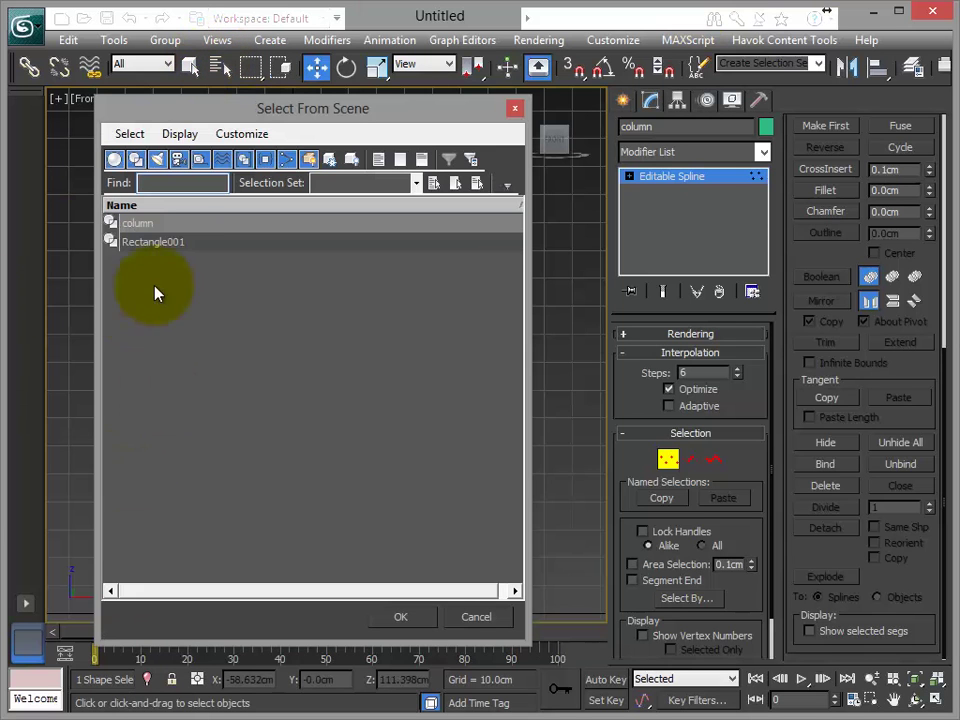
{"action": "left_click", "coordinate": [186, 242]}
{"action": "left_click", "coordinate": [400, 617]}
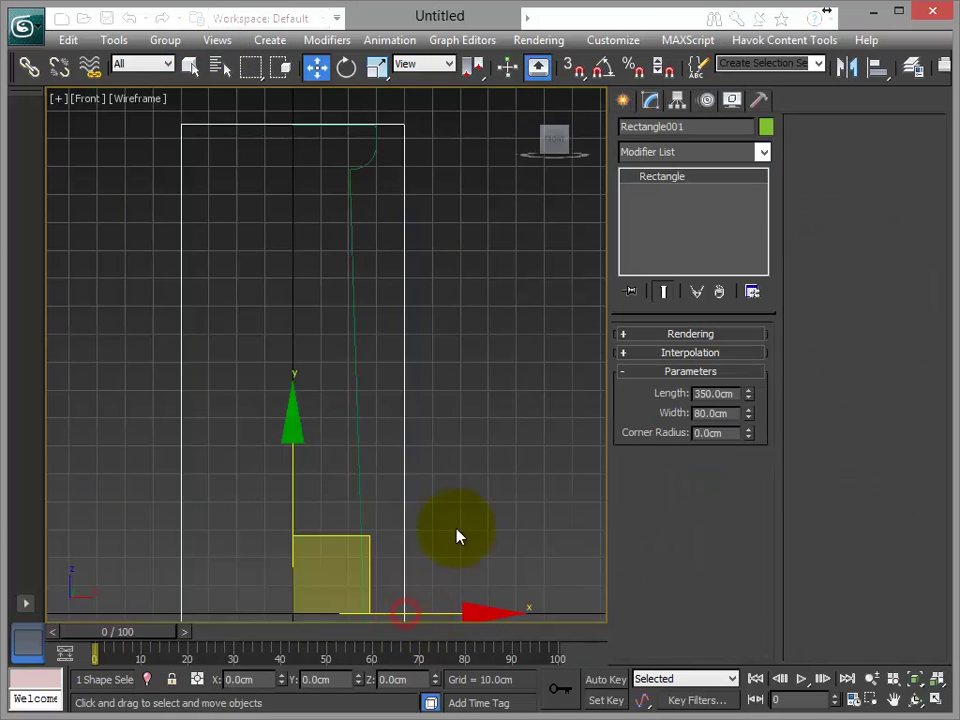
{"action": "key", "text": "Delete"}
- Hide the grid in the Front viewport and frame the whole column profile
{"action": "middle_click_drag", "start_coordinate": [456, 514], "coordinate": [395, 262]}
{"action": "scroll", "coordinate": [395, 349], "scroll_direction": "down", "scroll_amount": 2}
{"action": "scroll", "coordinate": [412, 411], "scroll_direction": "down", "scroll_amount": 2}
{"action": "middle_click_drag", "start_coordinate": [412, 411], "coordinate": [420, 312]}
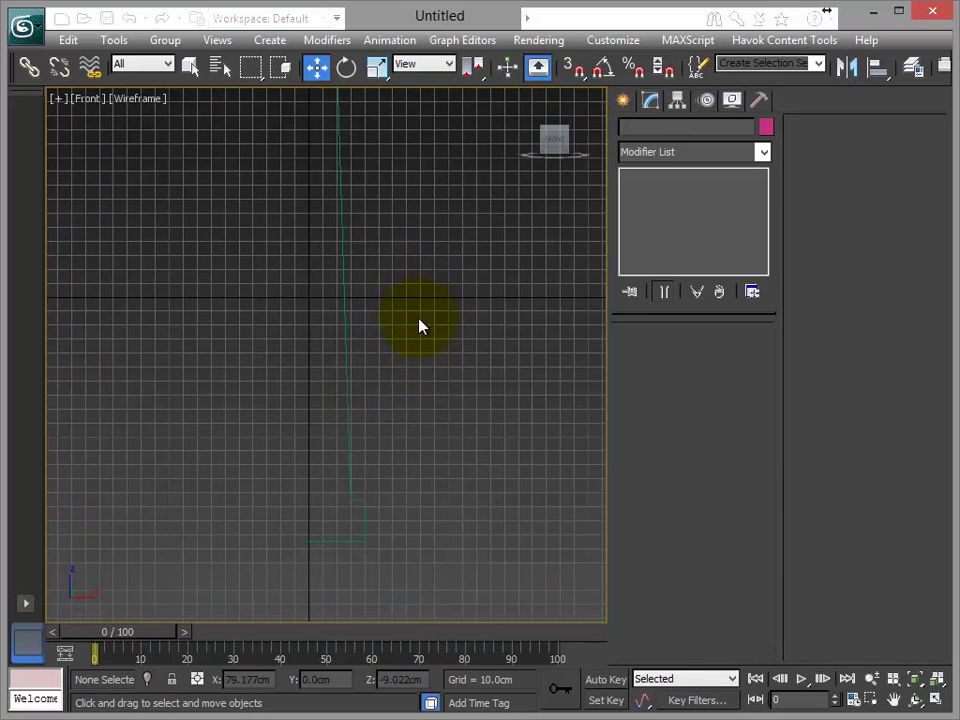
{"action": "middle_click_drag", "start_coordinate": [418, 376], "coordinate": [385, 449]}
{"action": "key", "text": "g"}
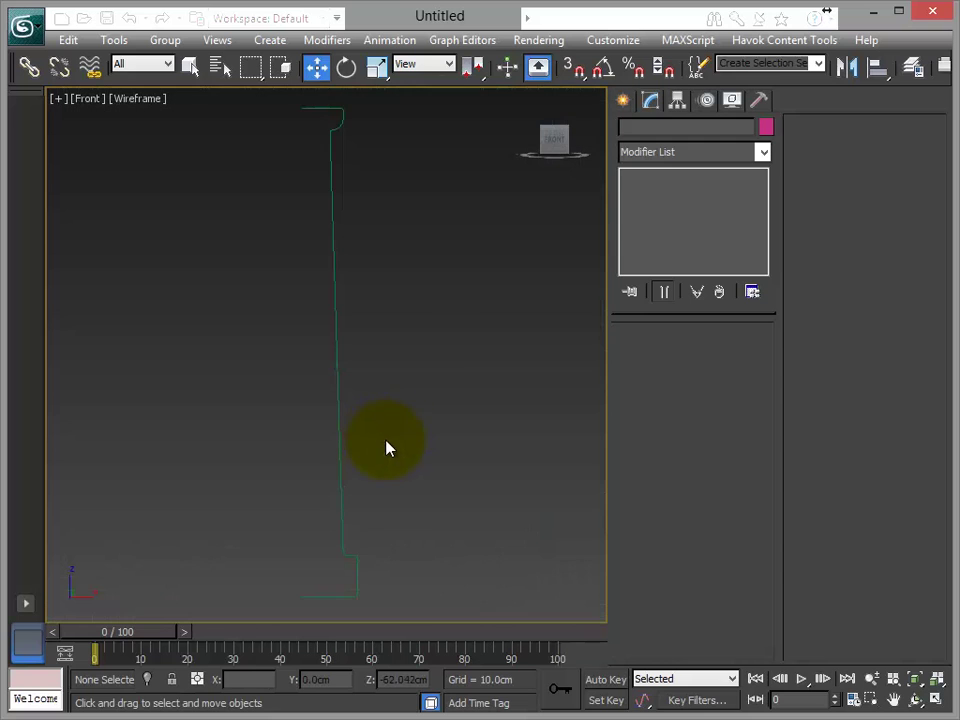
{"action": "middle_click_drag", "start_coordinate": [418, 362], "coordinate": [472, 366]}
{"action": "scroll", "coordinate": [410, 401], "scroll_direction": "up", "scroll_amount": 2}
{"action": "scroll", "coordinate": [410, 401], "scroll_direction": "down", "scroll_amount": 1}
{"action": "scroll", "coordinate": [439, 353], "scroll_direction": "down", "scroll_amount": 2}
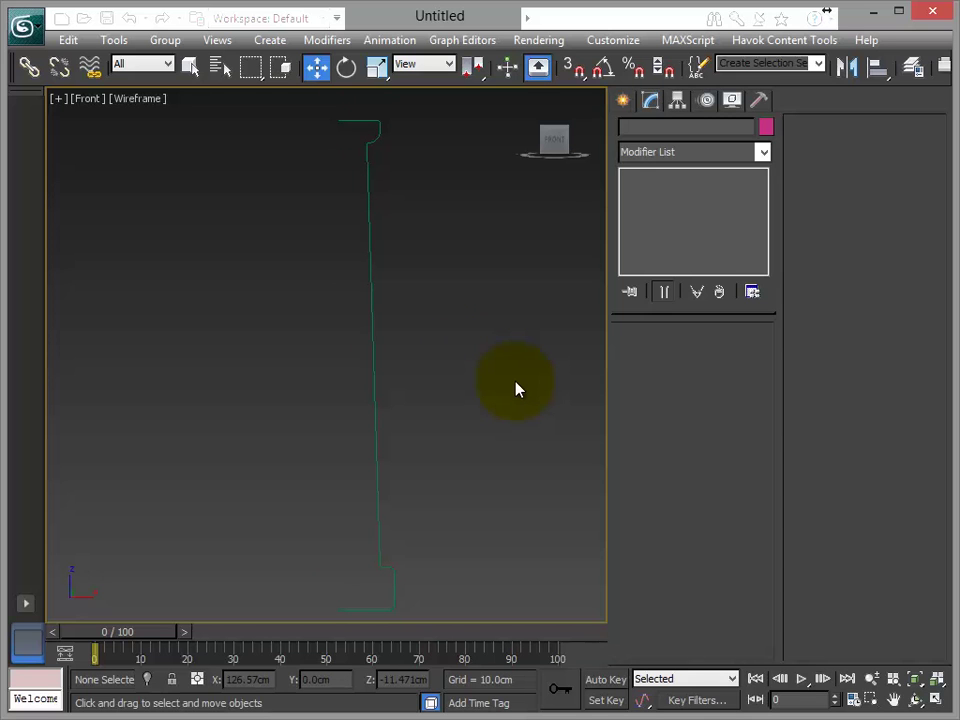
- Apply a Lathe modifier to the column profile
{"action": "left_click", "coordinate": [372, 256]}
{"action": "key", "text": "1"}
{"action": "middle_click_drag", "start_coordinate": [474, 317], "coordinate": [478, 304]}
{"action": "scroll", "coordinate": [475, 305], "scroll_direction": "down", "scroll_amount": 2}
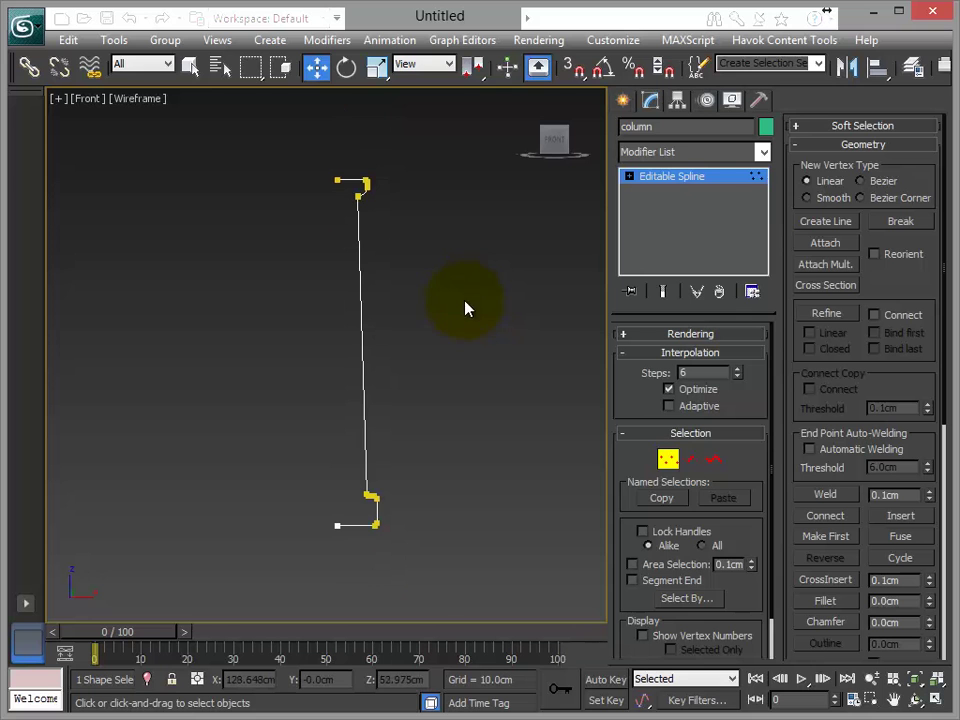
{"action": "left_click", "coordinate": [330, 44]}
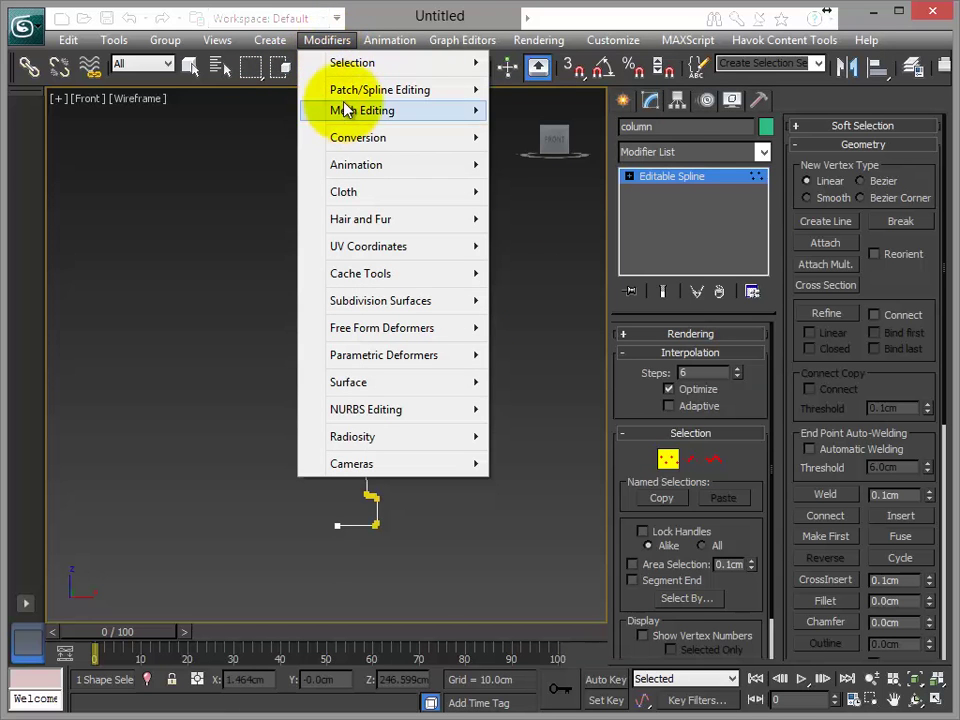
{"action": "mouse_move", "coordinate": [345, 90]}
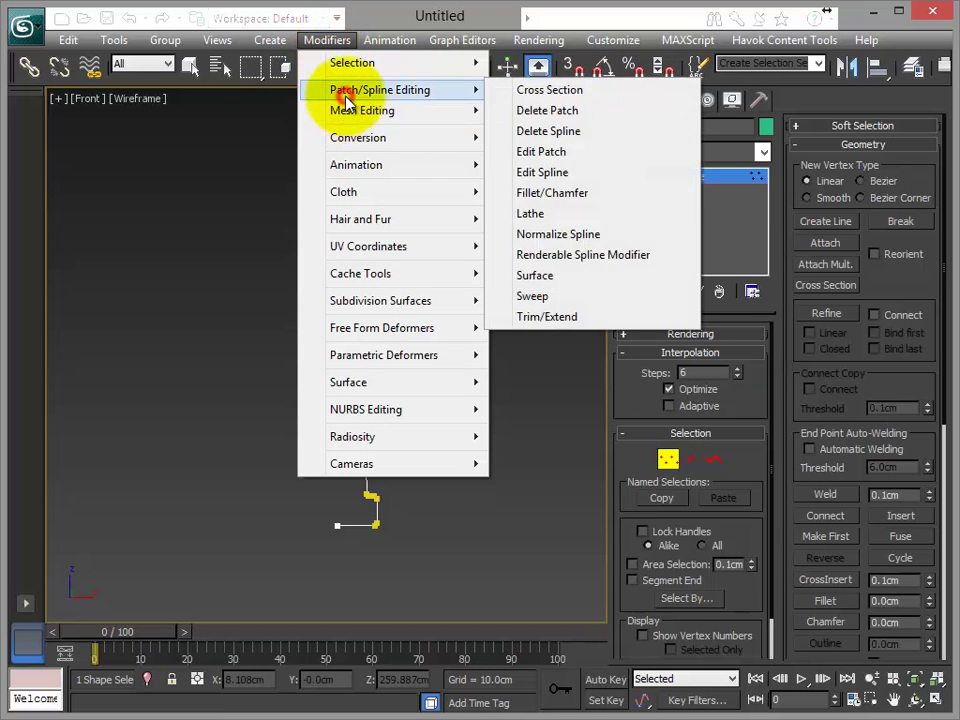
{"action": "left_click", "coordinate": [563, 214]}
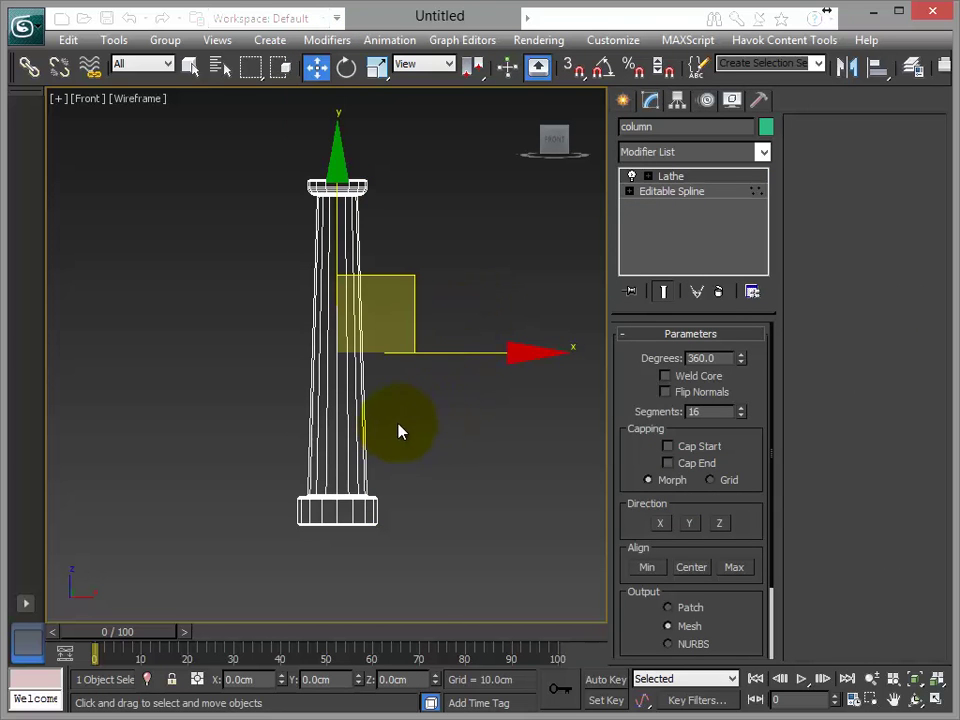
- Examine the lathed column's capital, shaft and base in the Front view
{"action": "middle_click_drag", "start_coordinate": [394, 430], "coordinate": [427, 476]}
{"action": "scroll", "coordinate": [427, 476], "scroll_direction": "up", "scroll_amount": 3}
{"action": "scroll", "coordinate": [451, 421], "scroll_direction": "down", "scroll_amount": 2}
{"action": "middle_click_drag", "start_coordinate": [441, 348], "coordinate": [410, 235]}
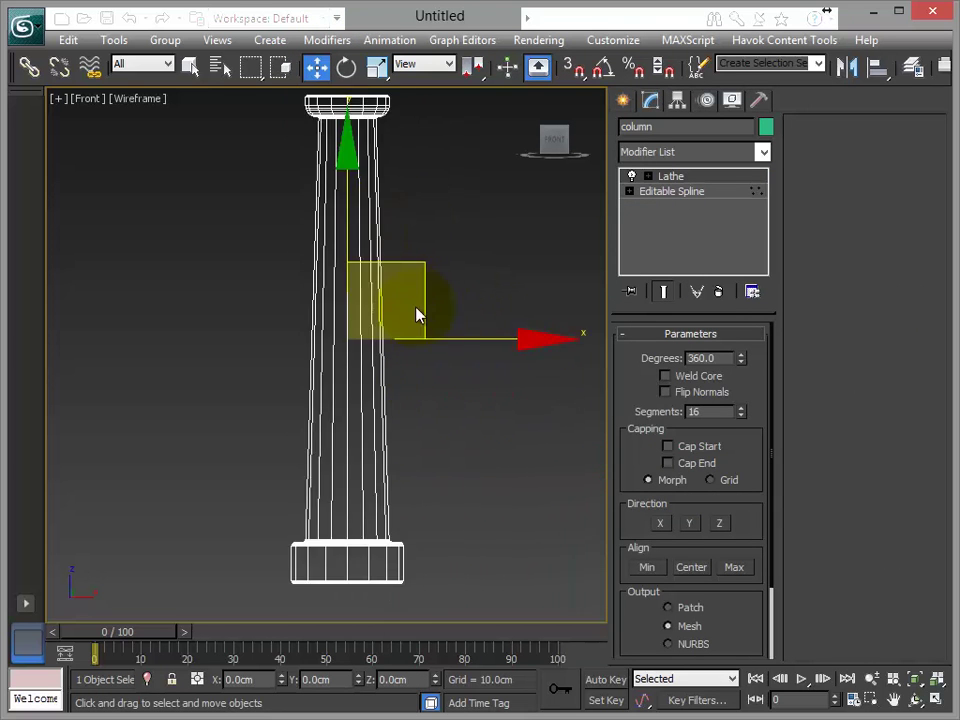
{"action": "scroll", "coordinate": [398, 394], "scroll_direction": "up", "scroll_amount": 2}
{"action": "middle_click_drag", "start_coordinate": [396, 393], "coordinate": [428, 413]}
{"action": "middle_click_drag", "start_coordinate": [439, 258], "coordinate": [448, 407]}
{"action": "scroll", "coordinate": [441, 407], "scroll_direction": "up", "scroll_amount": 4}
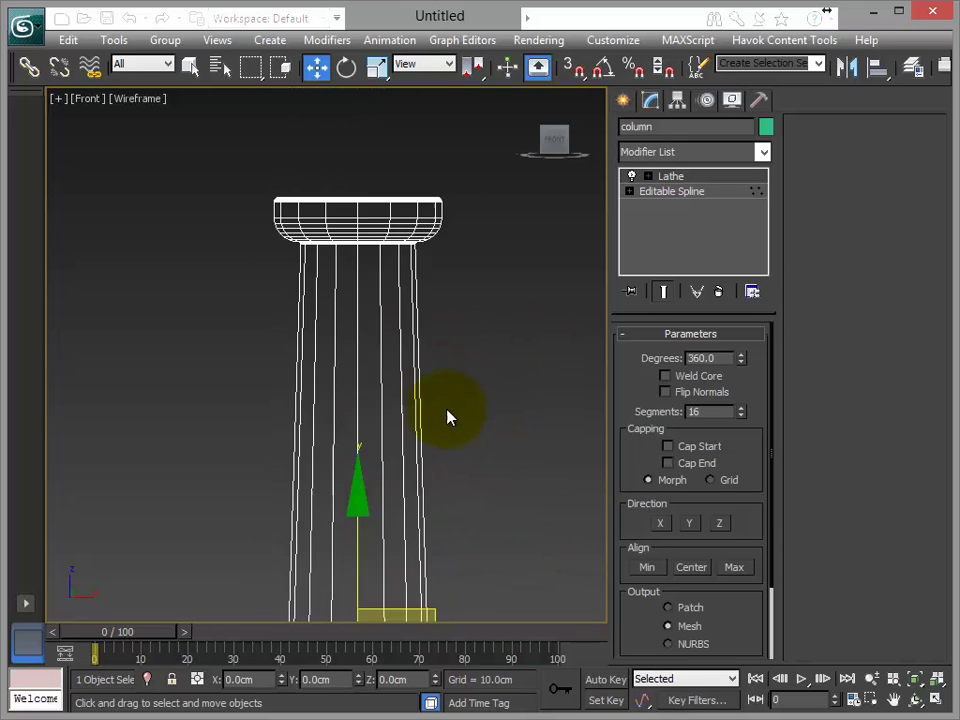
{"action": "scroll", "coordinate": [445, 385], "scroll_direction": "down", "scroll_amount": 2}
{"action": "middle_click_drag", "start_coordinate": [437, 360], "coordinate": [257, 255]}
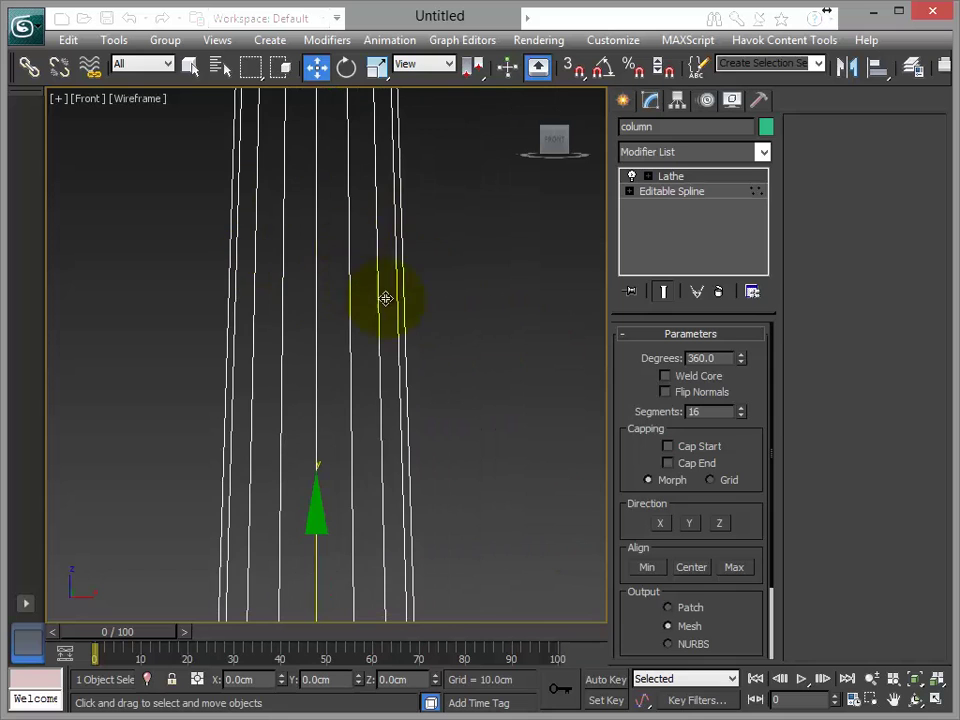
{"action": "scroll", "coordinate": [437, 235], "scroll_direction": "down", "scroll_amount": 5}
{"action": "middle_click_drag", "start_coordinate": [478, 373], "coordinate": [519, 190]}
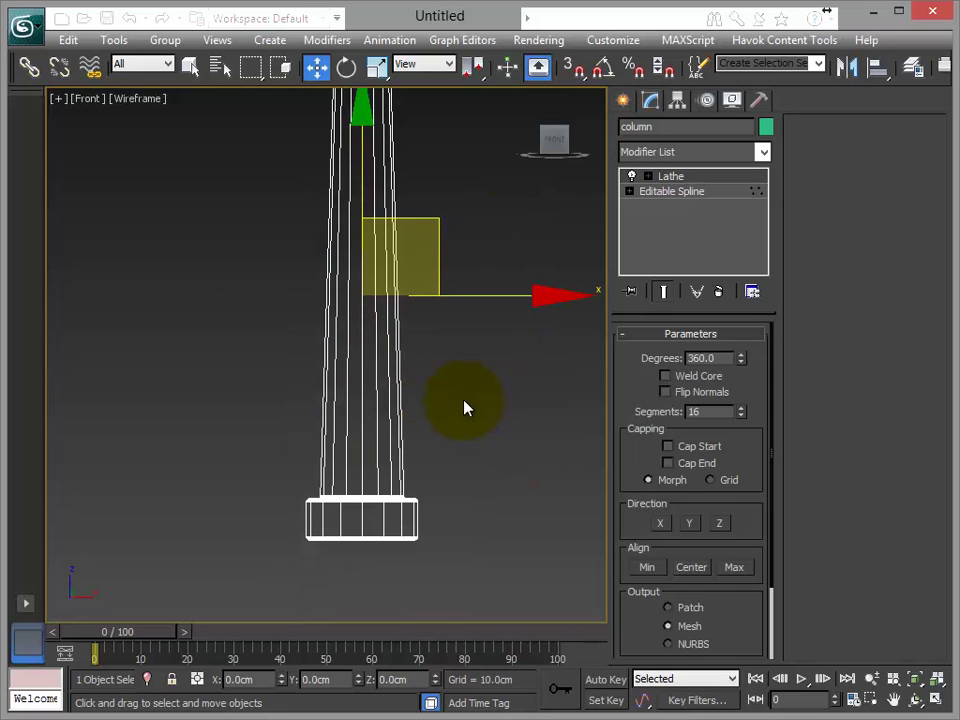
{"action": "middle_click_drag", "start_coordinate": [461, 407], "coordinate": [456, 482]}
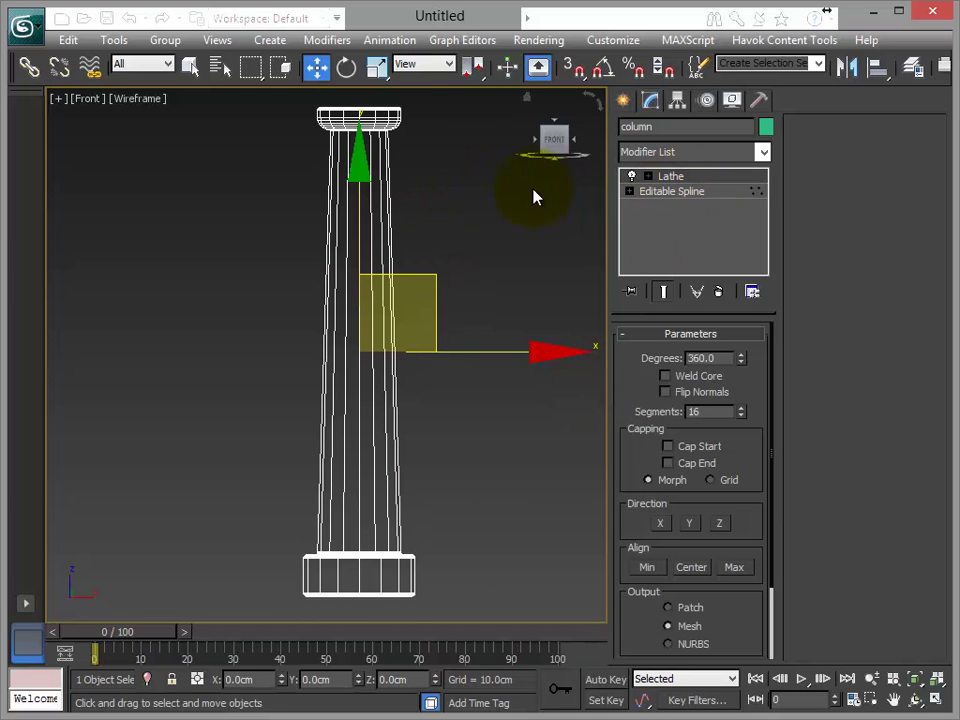
{"action": "middle_click_drag", "start_coordinate": [501, 266], "coordinate": [488, 258]}
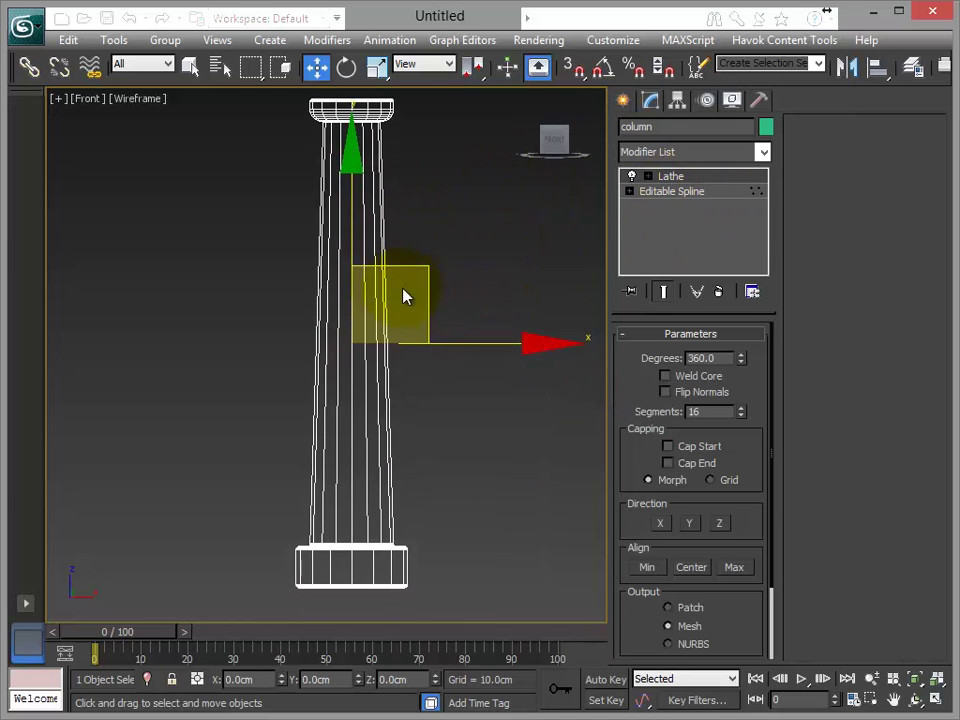
- Return to the column's Editable Spline level with the lathed end result shown
{"action": "left_click", "coordinate": [674, 192]}
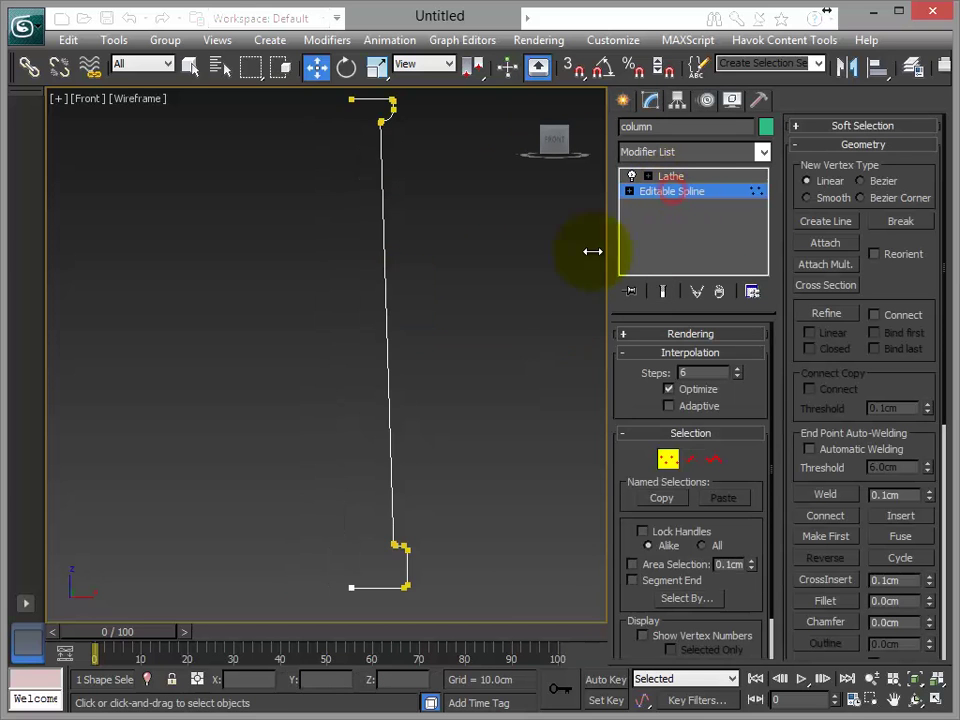
{"action": "left_click", "coordinate": [664, 293]}
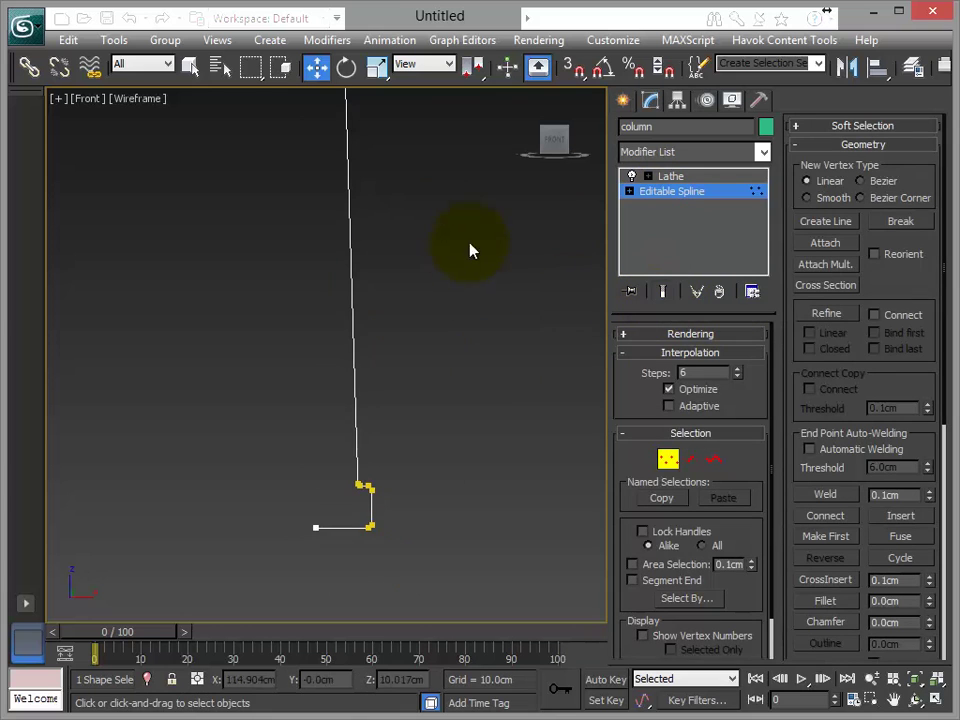
{"action": "middle_click_drag", "start_coordinate": [465, 261], "coordinate": [469, 400]}
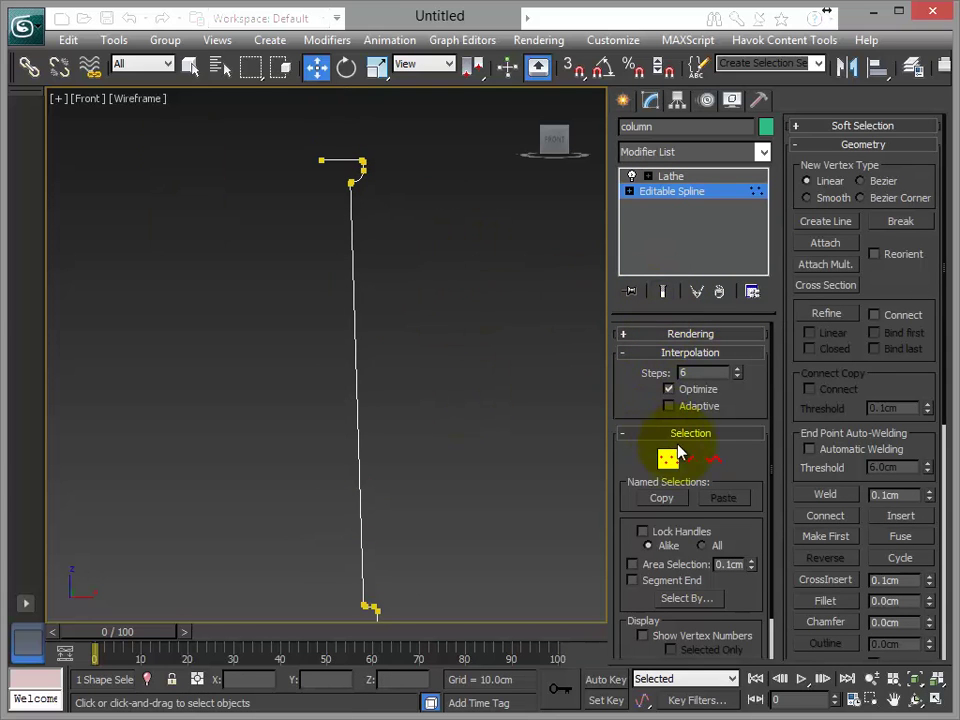
{"action": "left_click", "coordinate": [664, 291]}
- Move the fillet vertices where the shaft meets the base inward along X to slim the shaft's lower end
{"action": "middle_click_drag", "start_coordinate": [514, 461], "coordinate": [433, 259]}
{"action": "scroll", "coordinate": [428, 403], "scroll_direction": "up", "scroll_amount": 4}
{"action": "scroll", "coordinate": [428, 403], "scroll_direction": "up", "scroll_amount": 2}
{"action": "scroll", "coordinate": [420, 404], "scroll_direction": "up", "scroll_amount": 2}
{"action": "middle_click_drag", "start_coordinate": [420, 404], "coordinate": [285, 311]}
{"action": "left_click_drag", "start_coordinate": [322, 355], "coordinate": [360, 380]}
{"action": "middle_click_drag", "start_coordinate": [476, 369], "coordinate": [491, 407]}
{"action": "scroll", "coordinate": [475, 405], "scroll_direction": "down", "scroll_amount": 3}
{"action": "left_click_drag", "start_coordinate": [471, 377], "coordinate": [439, 371]}
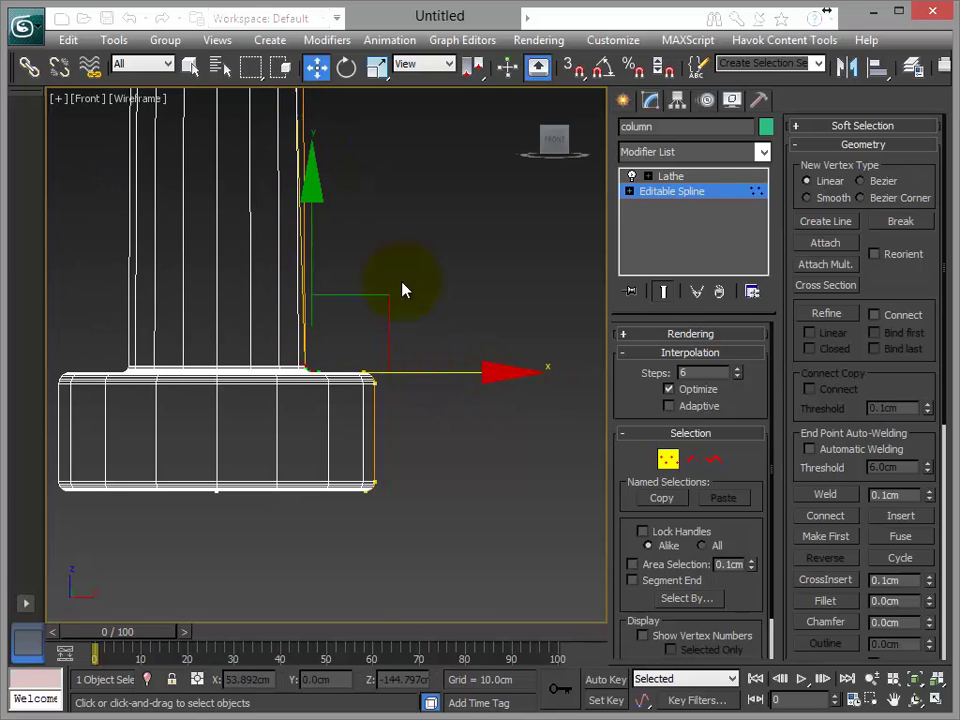
- Move the vertices where the shaft meets the capital inward along X to narrow the shaft's upper end
{"action": "middle_click_drag", "start_coordinate": [394, 135], "coordinate": [422, 493]}
{"action": "middle_click_drag", "start_coordinate": [364, 150], "coordinate": [390, 491]}
{"action": "middle_click_drag", "start_coordinate": [420, 250], "coordinate": [384, 400]}
{"action": "scroll", "coordinate": [384, 400], "scroll_direction": "down", "scroll_amount": 3}
{"action": "scroll", "coordinate": [387, 407], "scroll_direction": "up", "scroll_amount": 5}
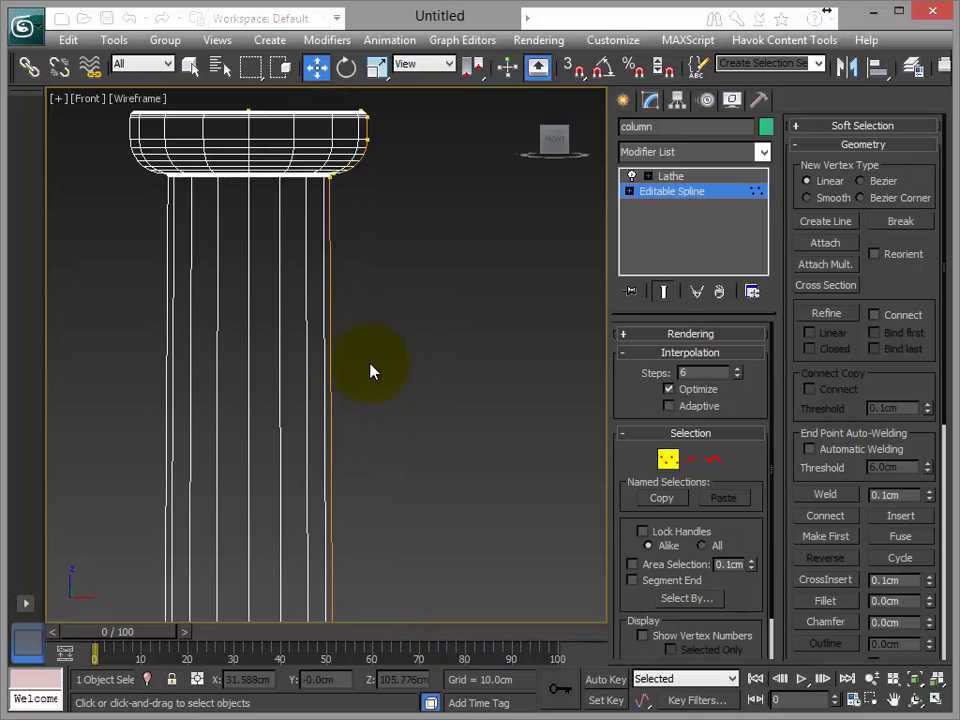
{"action": "middle_click_drag", "start_coordinate": [402, 353], "coordinate": [370, 432]}
{"action": "left_click_drag", "start_coordinate": [285, 187], "coordinate": [357, 283]}
{"action": "left_click_drag", "start_coordinate": [463, 229], "coordinate": [393, 229]}
- Raise the capital's outer curve vertex about 3.6 cm and lengthen the lower curve vertex's Bezier handle outward for a fuller curve
{"action": "middle_click_drag", "start_coordinate": [411, 311], "coordinate": [354, 527]}
{"action": "left_click_drag", "start_coordinate": [338, 302], "coordinate": [418, 362]}
{"action": "left_click_drag", "start_coordinate": [384, 231], "coordinate": [374, 183]}
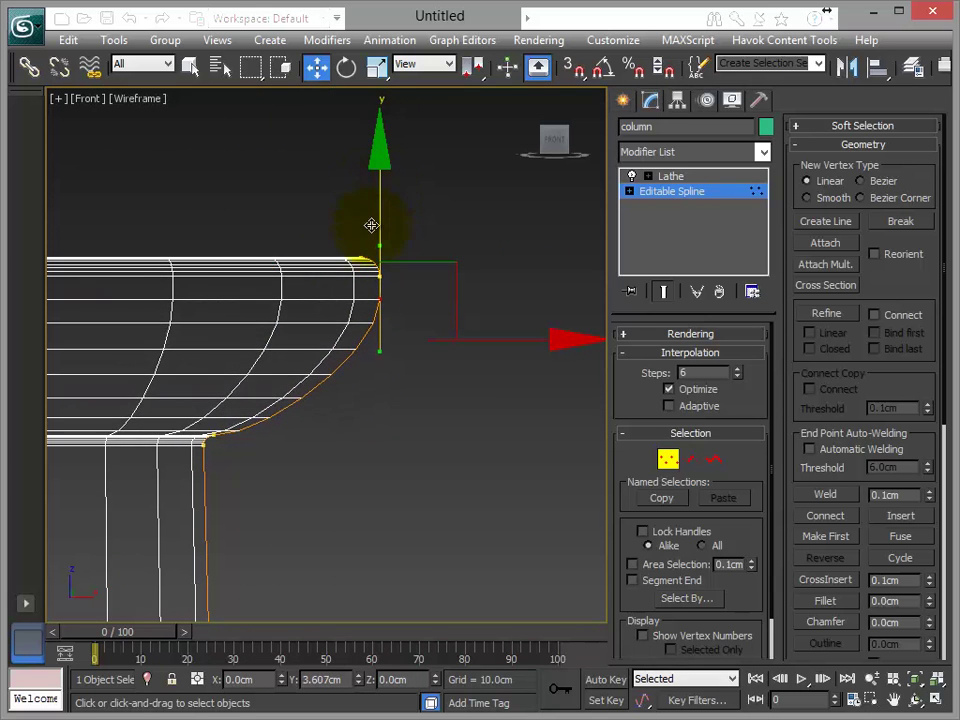
{"action": "left_click", "coordinate": [217, 440]}
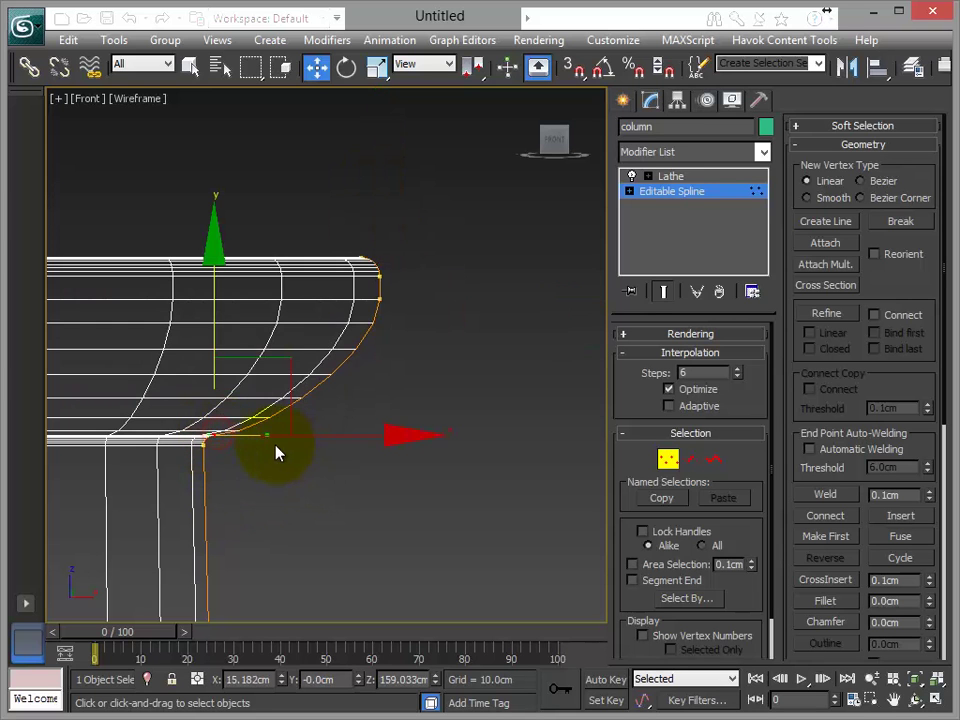
{"action": "left_click_drag", "start_coordinate": [268, 435], "coordinate": [345, 437]}
- Switch the viewport to shaded display and view the column at an angle from above
{"action": "scroll", "coordinate": [332, 525], "scroll_direction": "down", "scroll_amount": 10}
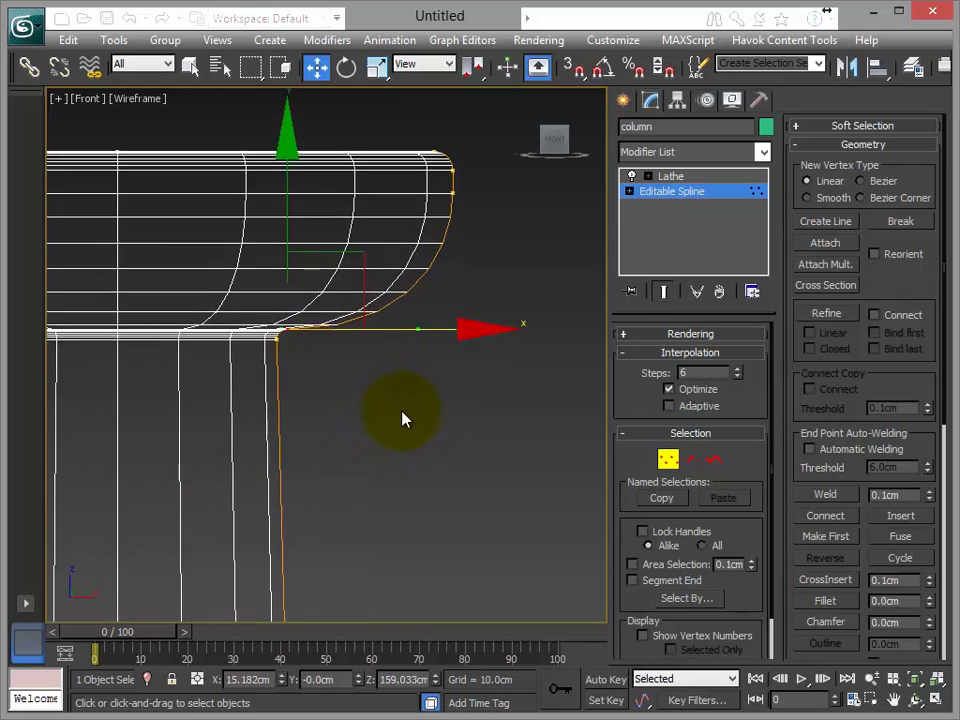
{"action": "mouse_move", "coordinate": [377, 488]}
{"action": "middle_mouse_down"}
{"action": "mouse_move", "coordinate": [381, 343]}
{"action": "mouse_move", "coordinate": [385, 392]}
{"action": "mouse_move", "coordinate": [407, 349]}
{"action": "mouse_move", "coordinate": [408, 407]}
{"action": "mouse_move", "coordinate": [375, 463]}
{"action": "mouse_move", "coordinate": [426, 471]}
{"action": "mouse_move", "coordinate": [414, 441]}
{"action": "middle_mouse_up"}
{"action": "scroll", "coordinate": [381, 345], "scroll_direction": "up", "scroll_amount": 2}
{"action": "key", "text": "F3"}
{"action": "scroll", "coordinate": [405, 450], "scroll_direction": "up", "scroll_amount": 4}
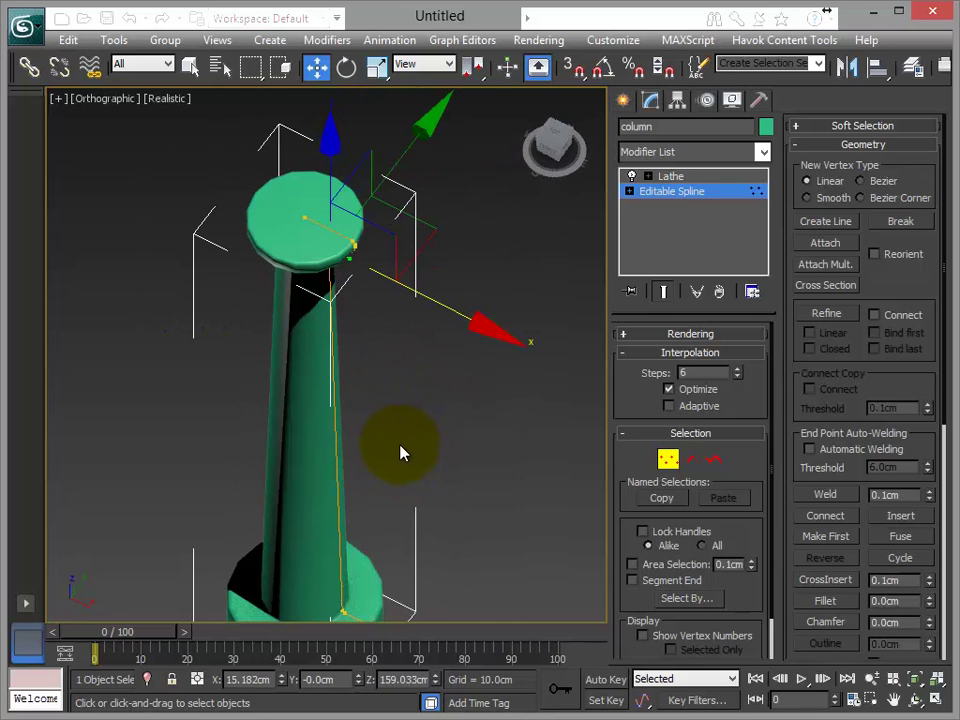
- Examine the shaded column's capital, shaft and base from an angled view
{"action": "middle_click_drag", "start_coordinate": [413, 471], "coordinate": [381, 429]}
{"action": "middle_click_drag", "start_coordinate": [320, 515], "coordinate": [437, 456], "text": "alt"}
{"action": "scroll", "coordinate": [437, 462], "scroll_direction": "down", "scroll_amount": 2}
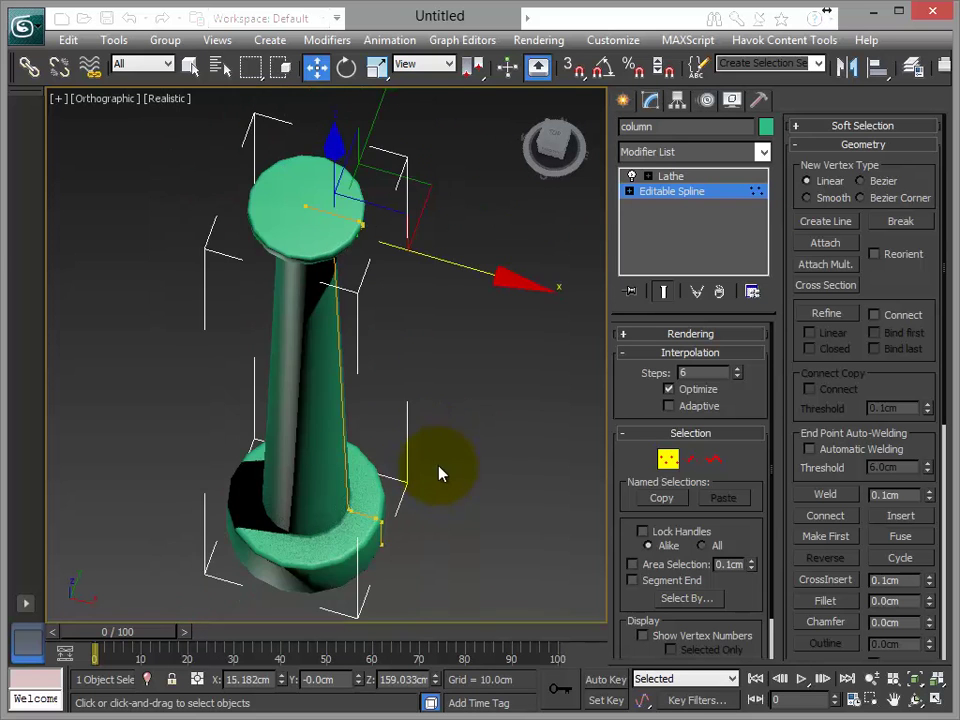
{"action": "scroll", "coordinate": [441, 461], "scroll_direction": "up", "scroll_amount": 3}
{"action": "scroll", "coordinate": [445, 459], "scroll_direction": "down", "scroll_amount": 3}
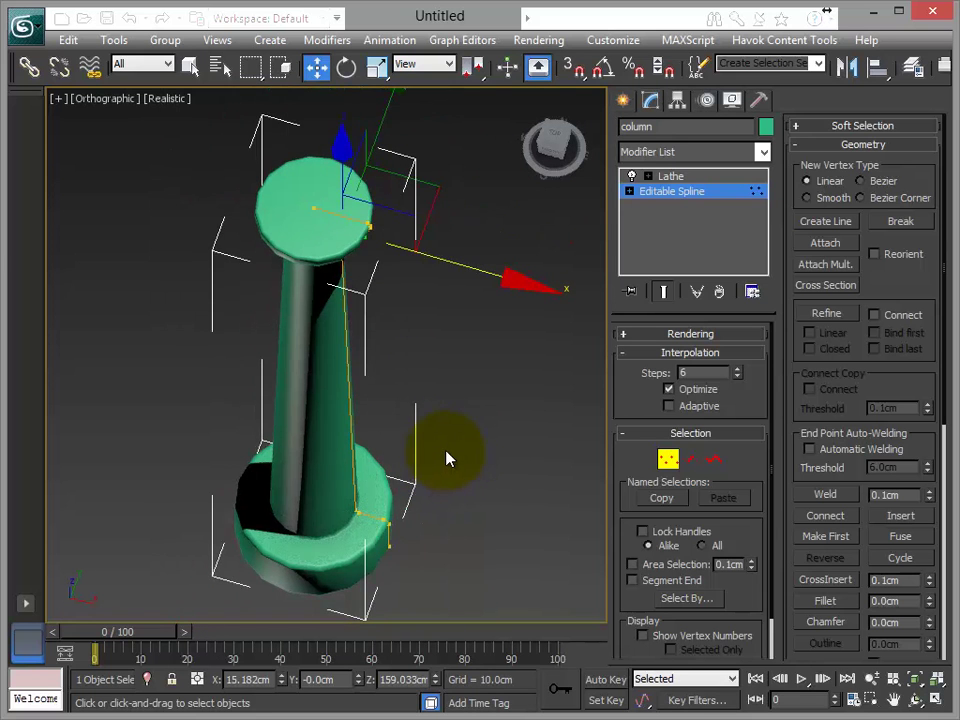
{"action": "scroll", "coordinate": [447, 455], "scroll_direction": "up", "scroll_amount": 2}
{"action": "scroll", "coordinate": [447, 455], "scroll_direction": "down", "scroll_amount": 2}
{"action": "scroll", "coordinate": [435, 455], "scroll_direction": "up", "scroll_amount": 2}
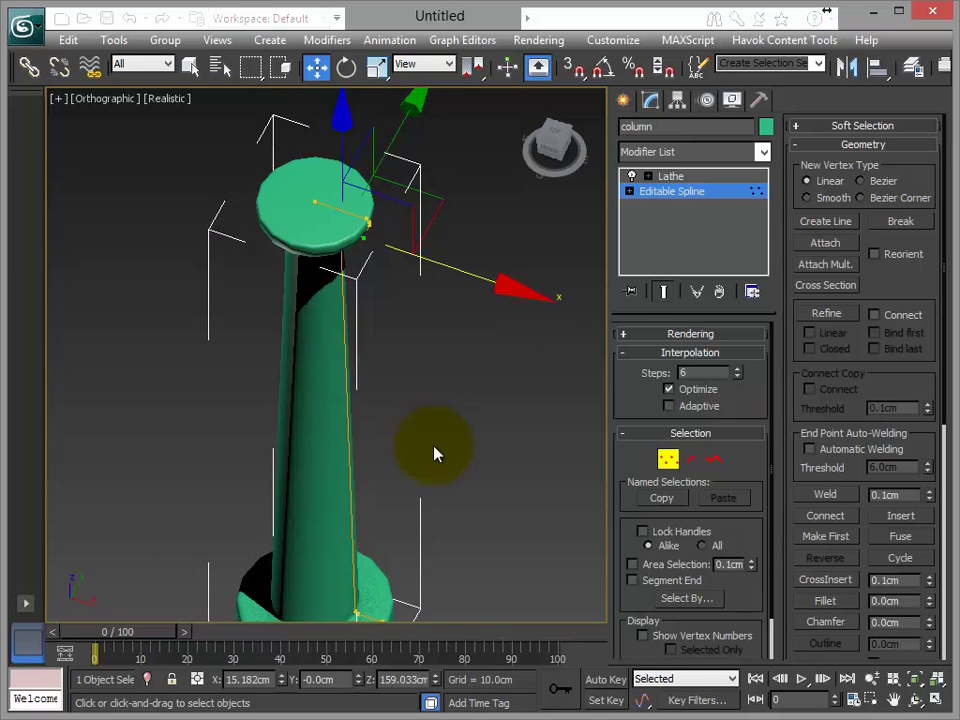
- Enable Backface Cull in the column's object properties
{"action": "middle_click_drag", "start_coordinate": [443, 437], "coordinate": [464, 436], "text": "alt"}
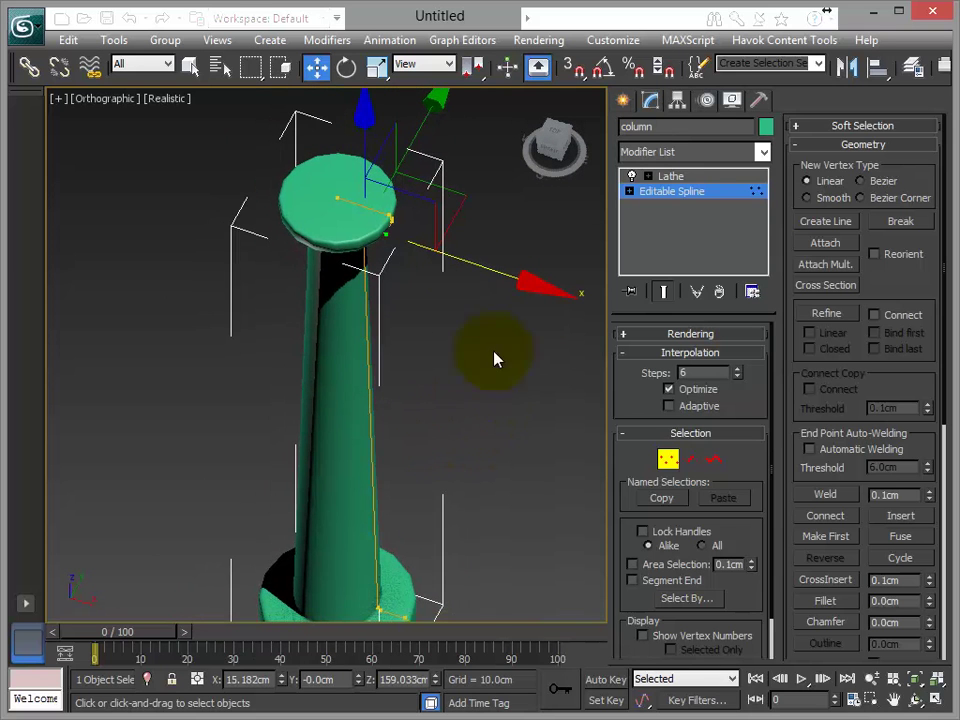
{"action": "right_click", "coordinate": [326, 241]}
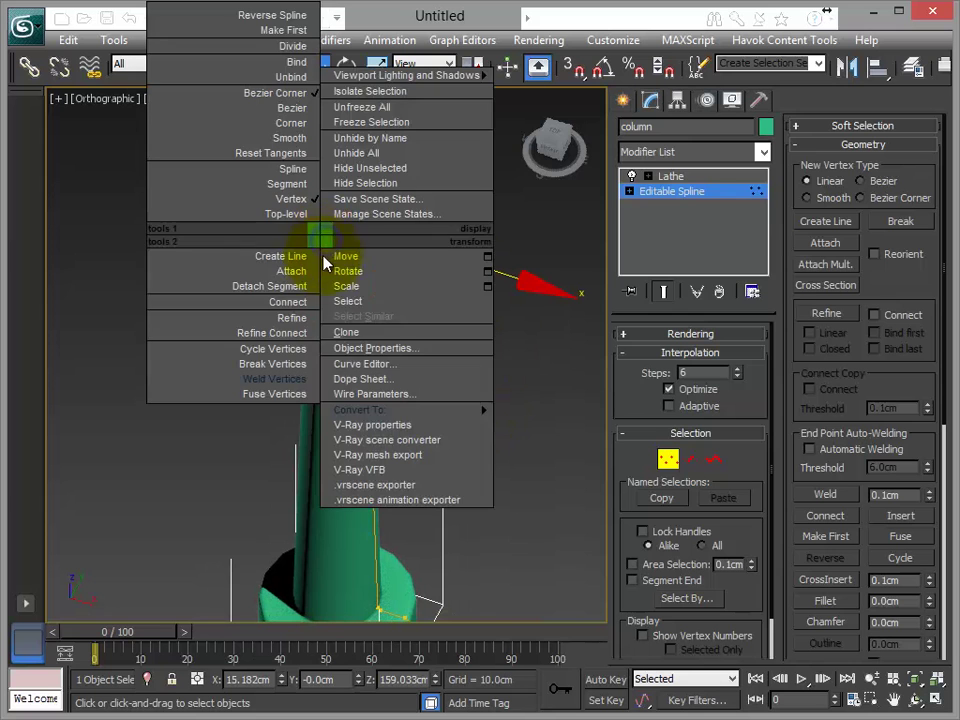
{"action": "left_click", "coordinate": [406, 358]}
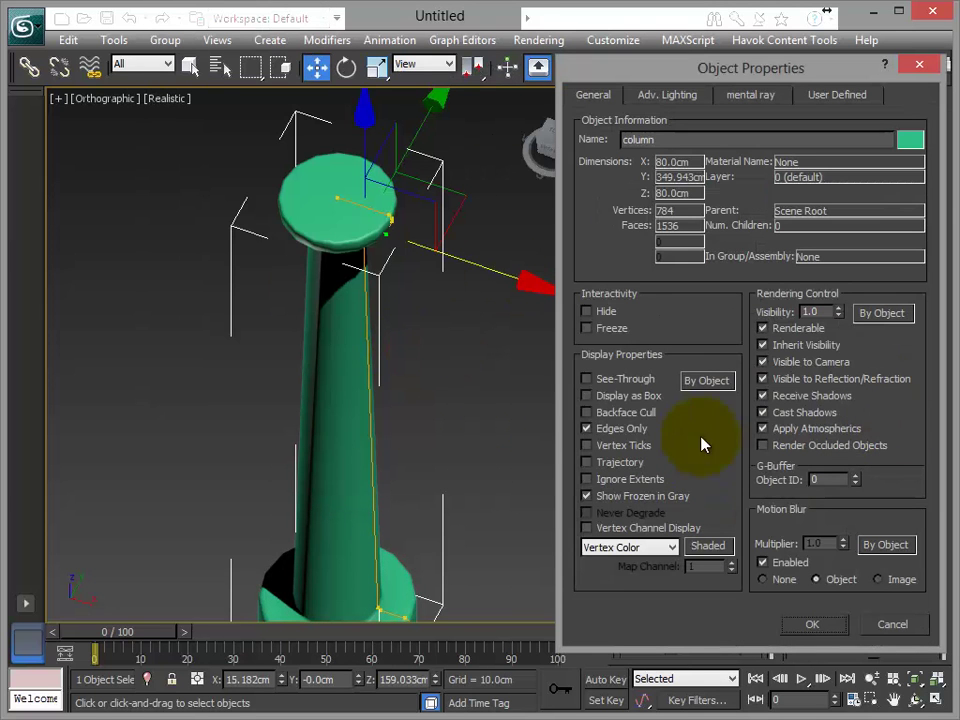
{"action": "left_click", "coordinate": [587, 429]}
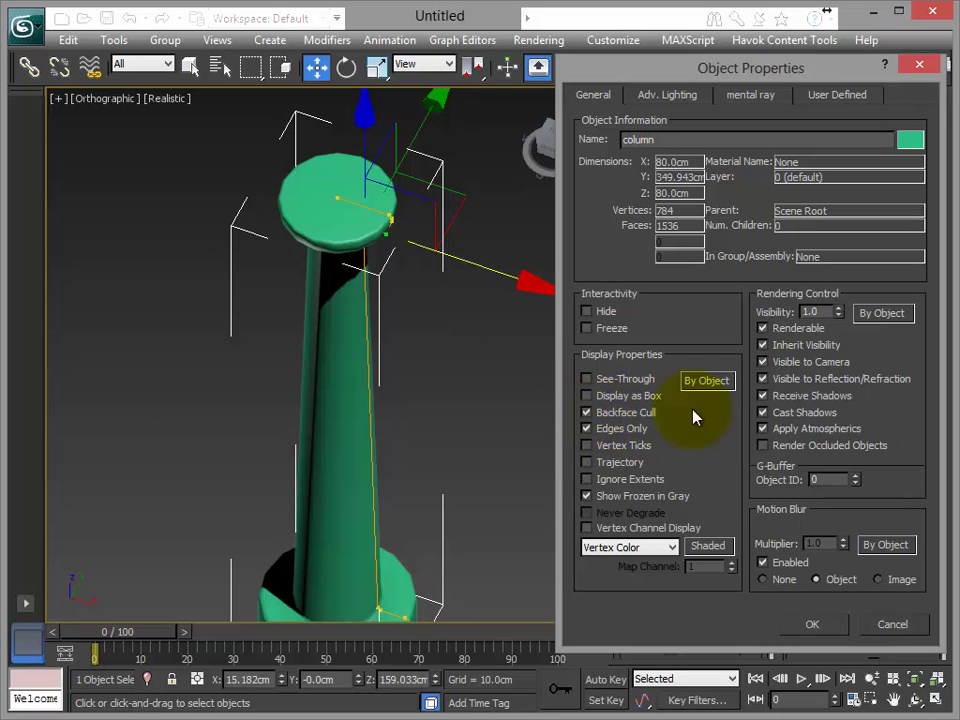
{"action": "left_click", "coordinate": [812, 625]}
- Turn on Flip Normals in the column's Lathe modifier to see its effect, and turn it back off
{"action": "middle_click_drag", "start_coordinate": [427, 484], "coordinate": [475, 507]}
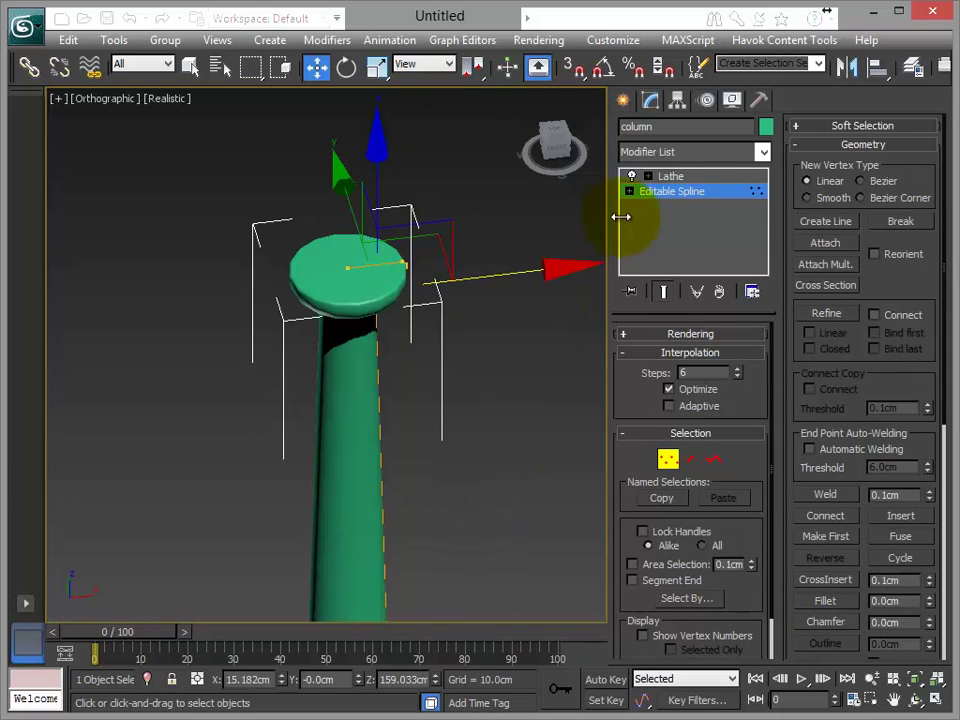
{"action": "left_click", "coordinate": [686, 176]}
{"action": "left_click", "coordinate": [665, 392]}
{"action": "mouse_move", "coordinate": [519, 429]}
{"action": "middle_mouse_down", "text": "alt"}
{"action": "mouse_move", "coordinate": [364, 484]}
{"action": "mouse_move", "coordinate": [514, 452]}
{"action": "middle_mouse_up", "text": "alt"}
{"action": "scroll", "coordinate": [478, 450], "scroll_direction": "up", "scroll_amount": 3}
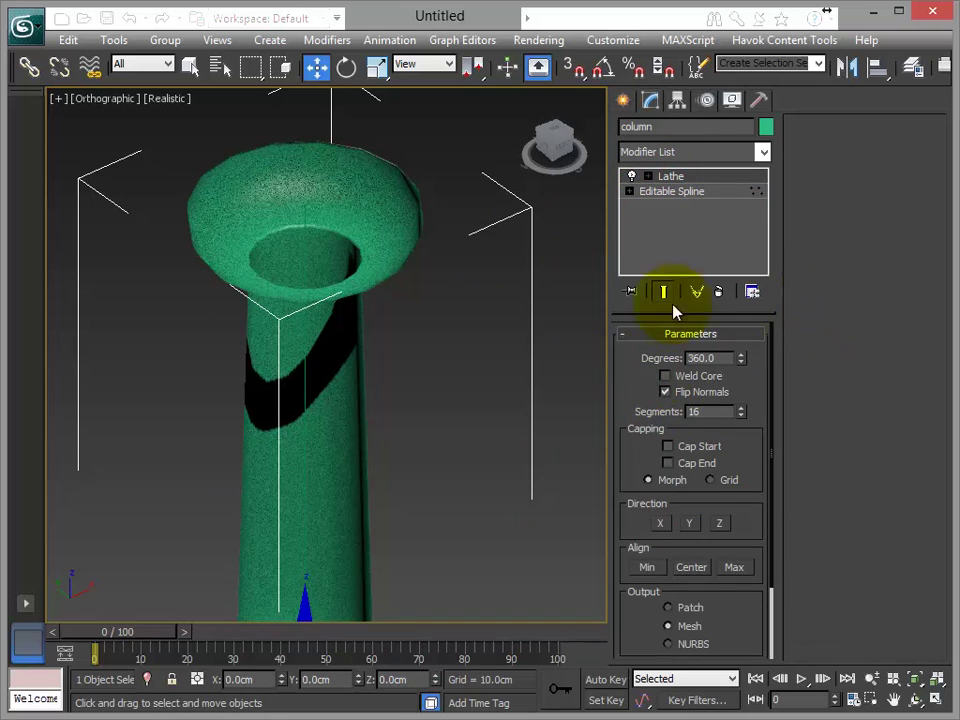
{"action": "left_click", "coordinate": [666, 392]}
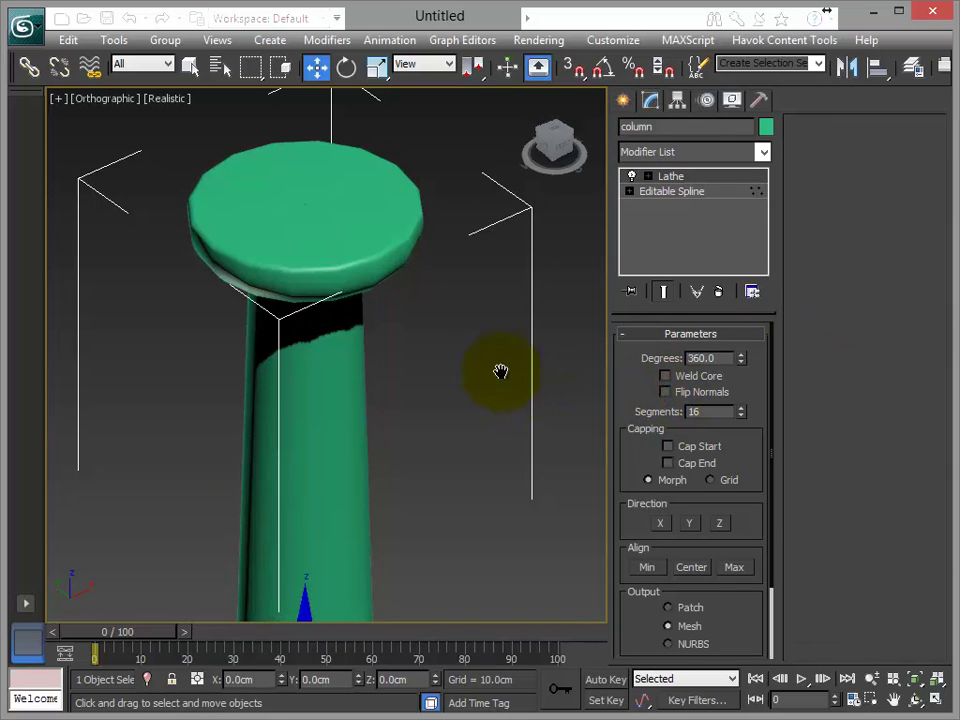
- Display edged faces on the column and set the Lathe segments to 64
{"action": "middle_click_drag", "start_coordinate": [513, 387], "coordinate": [489, 361]}
{"action": "key", "text": "F4"}
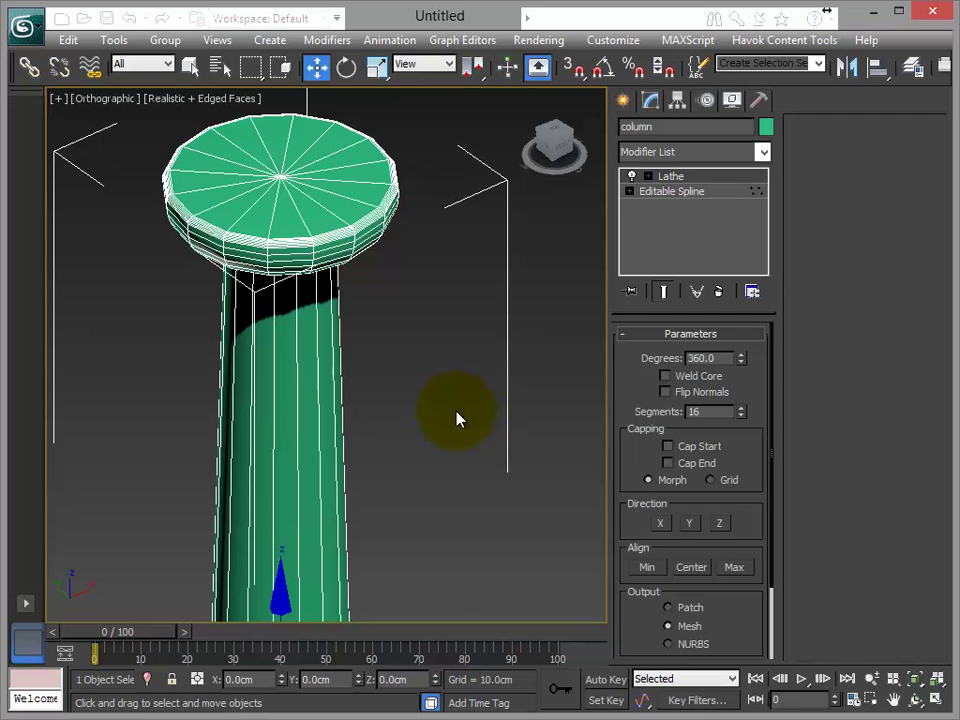
{"action": "scroll", "coordinate": [464, 402], "scroll_direction": "down", "scroll_amount": 2}
{"action": "scroll", "coordinate": [469, 403], "scroll_direction": "up", "scroll_amount": 1}
{"action": "middle_click_drag", "start_coordinate": [469, 399], "coordinate": [437, 406], "text": "alt"}
{"action": "scroll", "coordinate": [445, 425], "scroll_direction": "up", "scroll_amount": 4}
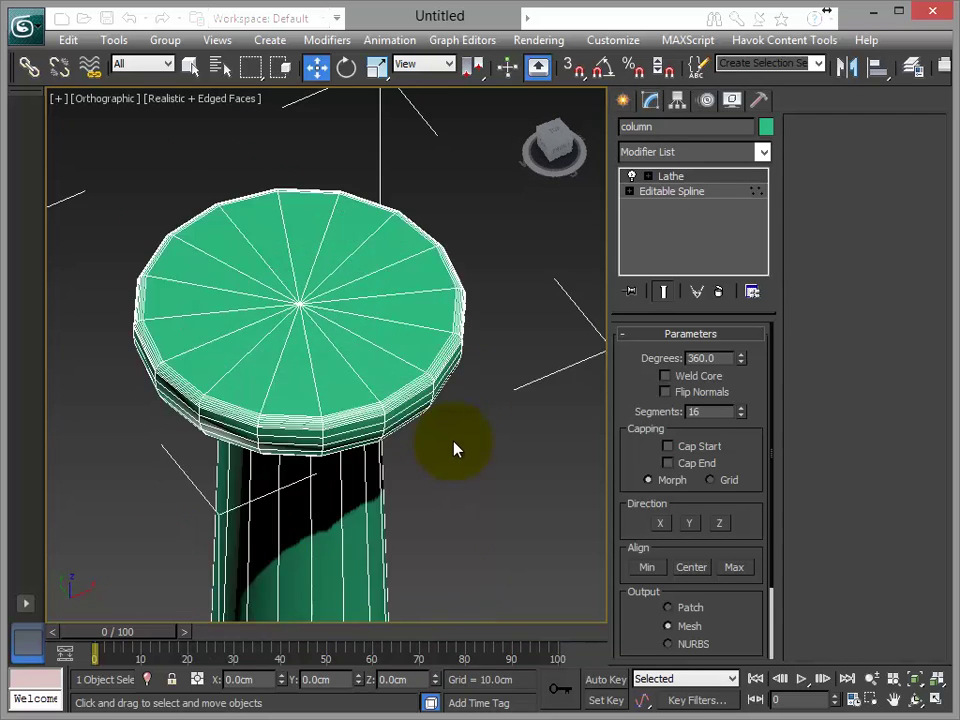
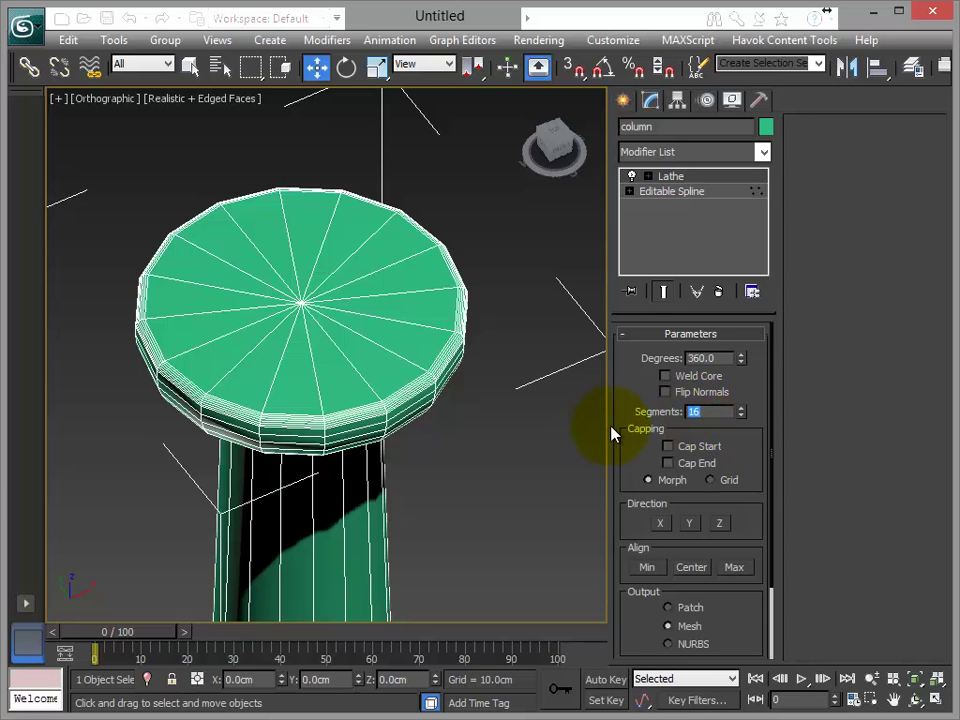
{"action": "type", "text": "64"}
{"action": "key", "text": "Return"}
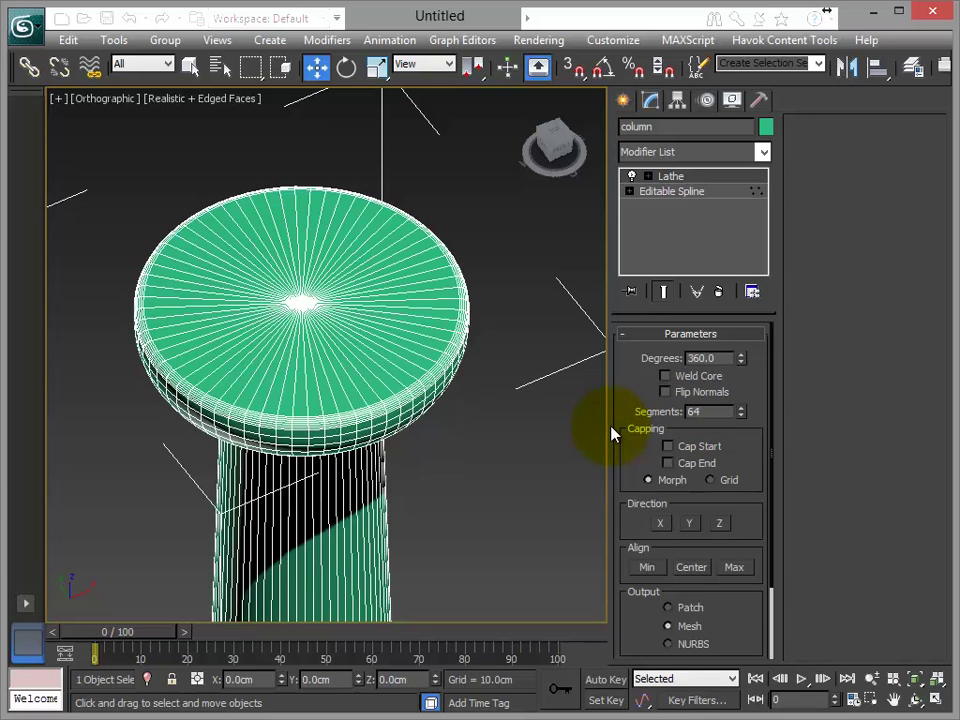
- Examine the column's mesh, from the centre of the top cap down to the centre of the base's underside
{"action": "scroll", "coordinate": [476, 358], "scroll_direction": "up", "scroll_amount": 6}
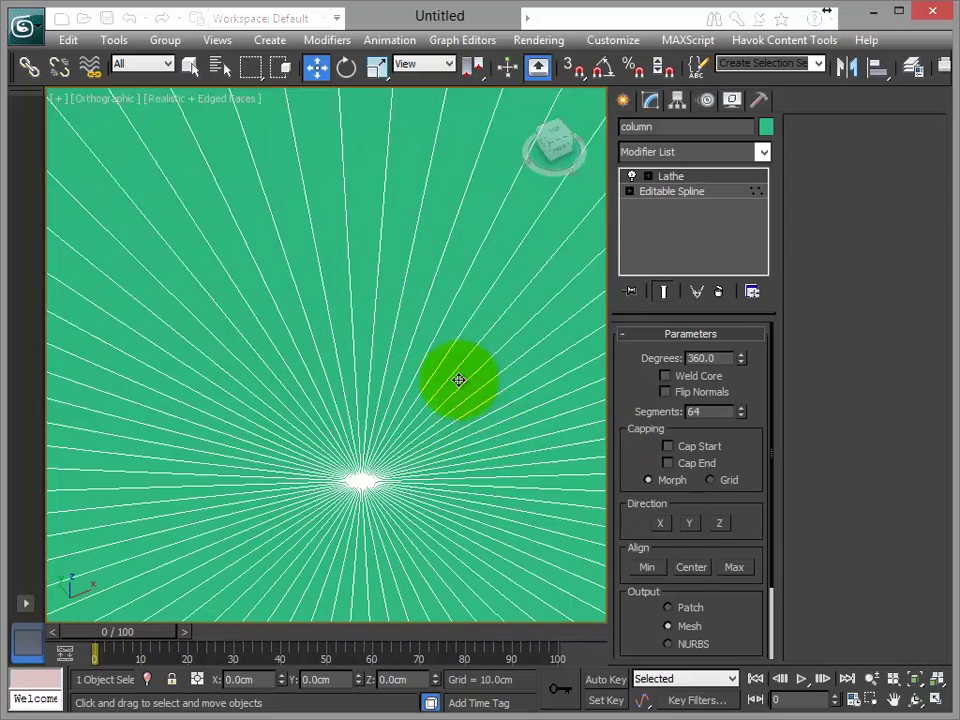
{"action": "scroll", "coordinate": [463, 378], "scroll_direction": "down", "scroll_amount": 6}
{"action": "middle_click_drag", "start_coordinate": [442, 367], "coordinate": [429, 206]}
{"action": "scroll", "coordinate": [429, 206], "scroll_direction": "down", "scroll_amount": 2}
{"action": "middle_click_drag", "start_coordinate": [423, 418], "coordinate": [435, 279]}
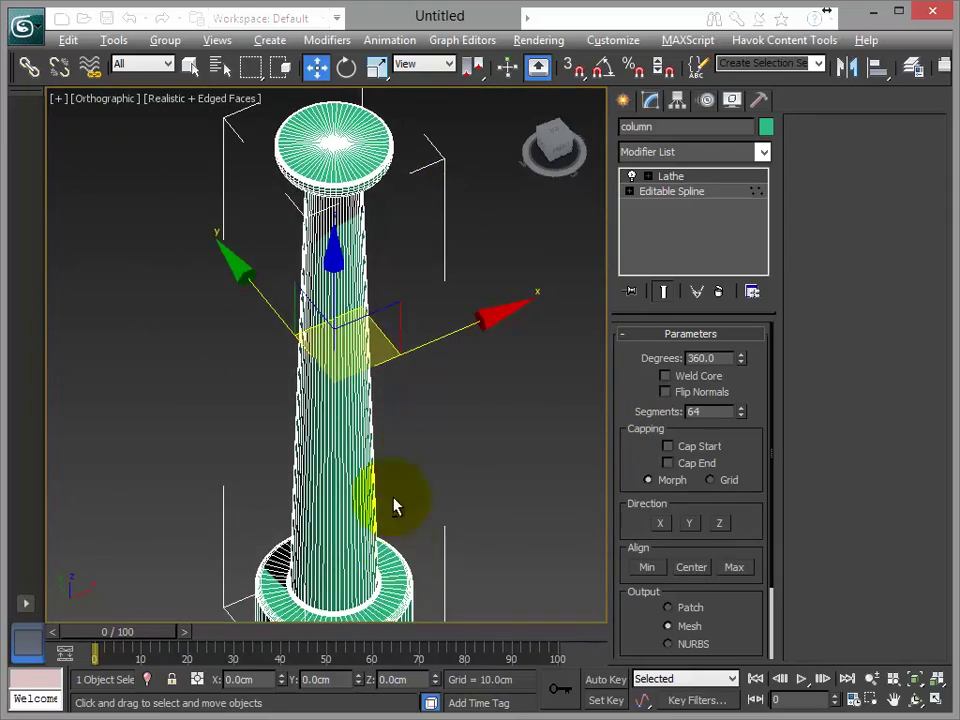
{"action": "middle_click_drag", "start_coordinate": [395, 543], "coordinate": [446, 266], "text": "alt"}
{"action": "scroll", "coordinate": [405, 380], "scroll_direction": "up", "scroll_amount": 8}
{"action": "middle_click_drag", "start_coordinate": [398, 389], "coordinate": [389, 146]}
{"action": "scroll", "coordinate": [416, 264], "scroll_direction": "up", "scroll_amount": 3}
{"action": "middle_click_drag", "start_coordinate": [317, 352], "coordinate": [291, 124]}
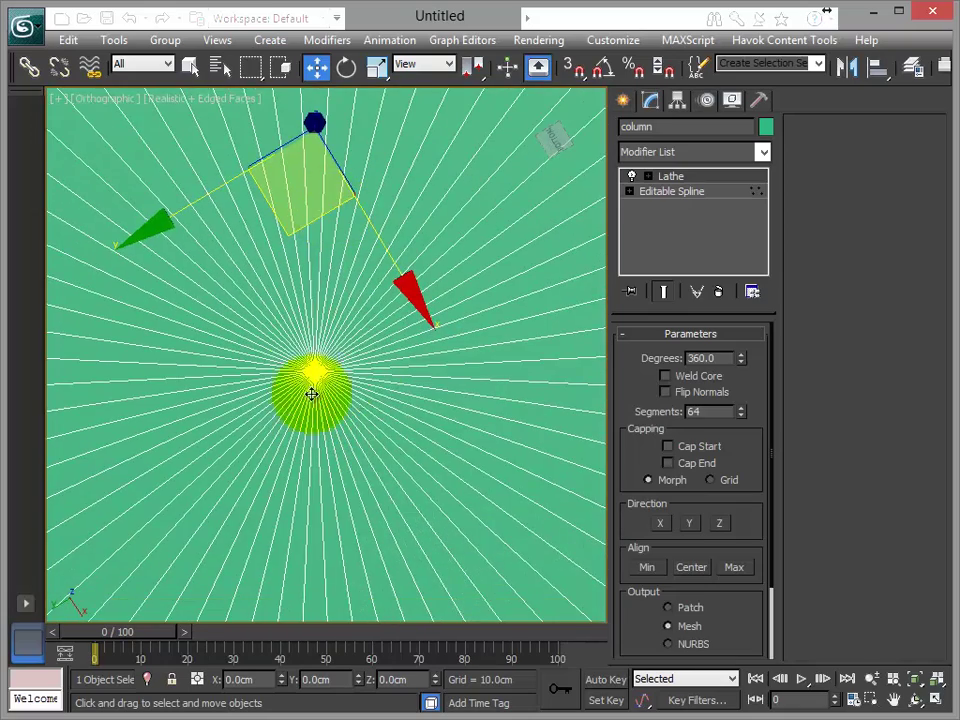
- Test-render a close-up of the point where the cap's segments converge, and close the rendered image
{"action": "scroll", "coordinate": [358, 328], "scroll_direction": "down", "scroll_amount": 5}
{"action": "middle_click_drag", "start_coordinate": [330, 377], "coordinate": [389, 480], "text": "alt"}
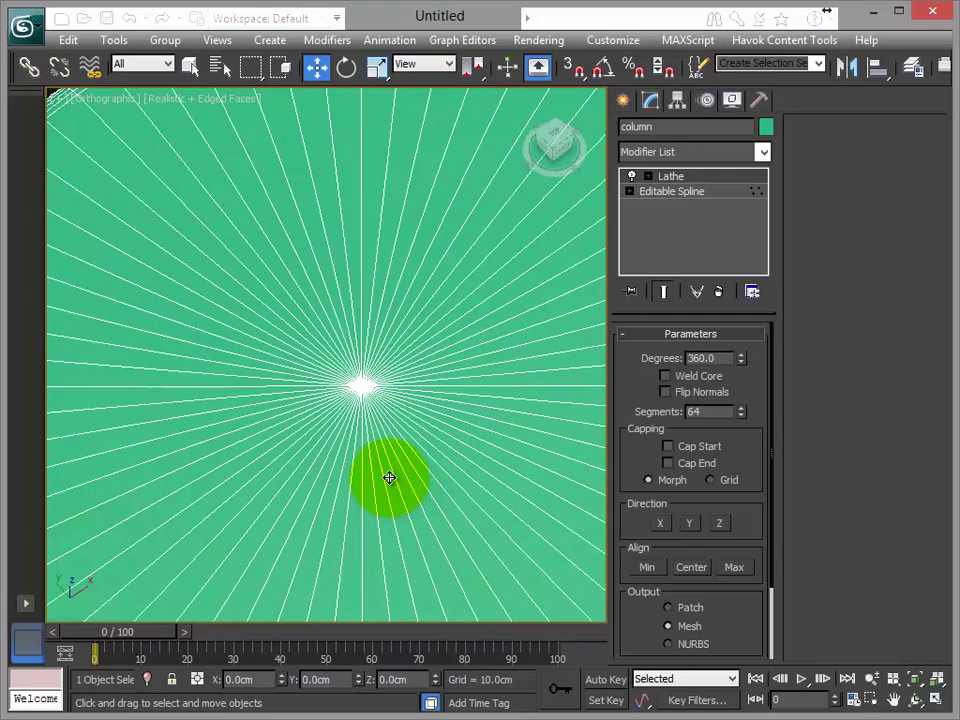
{"action": "key", "text": "shift+q"}
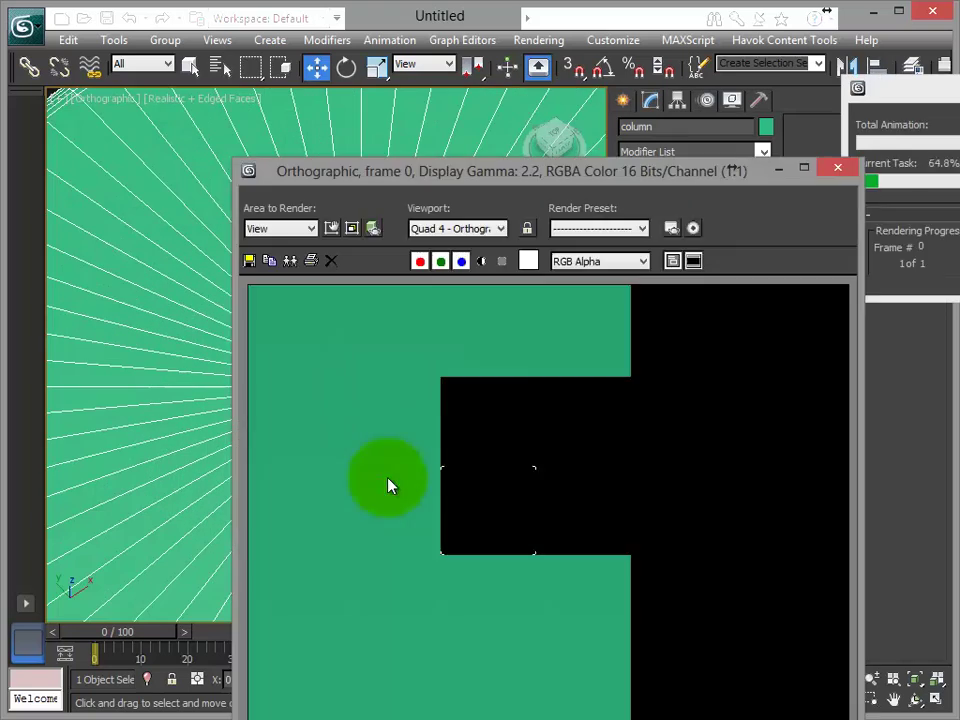
{"action": "left_click", "coordinate": [838, 170]}
- Enable Weld Core in the column's Lathe modifier
{"action": "middle_click_drag", "start_coordinate": [384, 321], "coordinate": [641, 420], "text": "alt"}
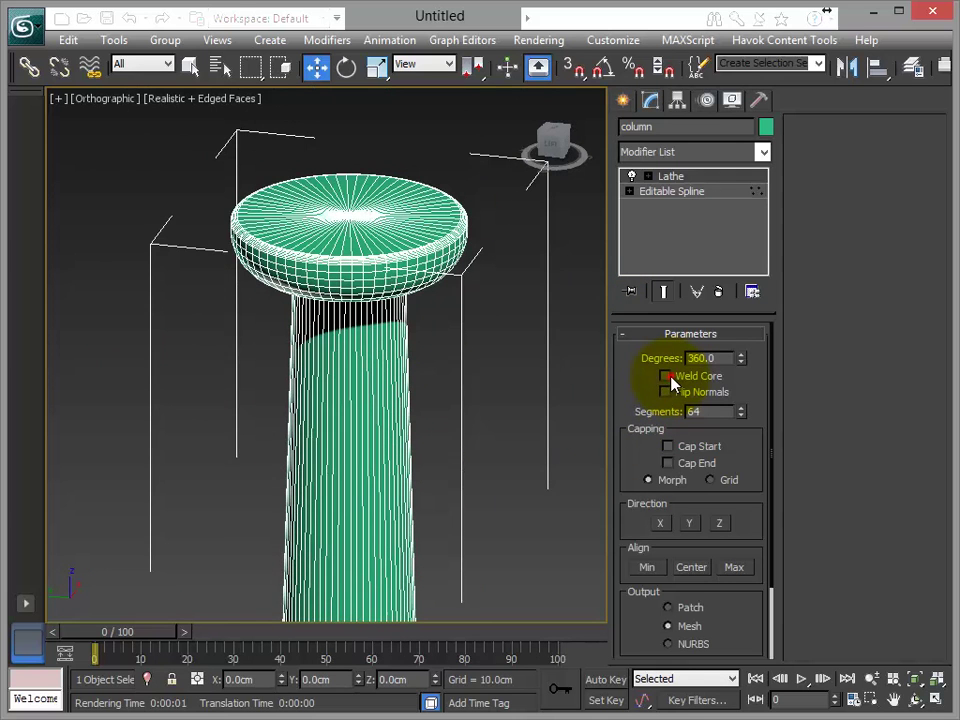
{"action": "middle_click_drag", "start_coordinate": [356, 285], "coordinate": [361, 308]}
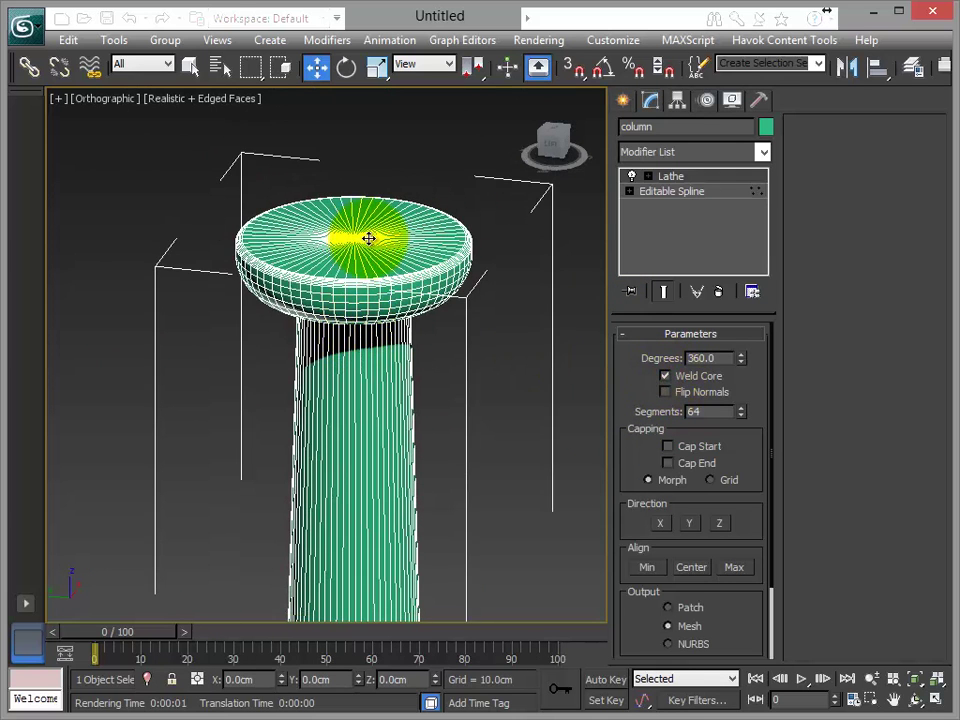
{"action": "middle_click_drag", "start_coordinate": [371, 357], "coordinate": [471, 424], "text": "alt"}
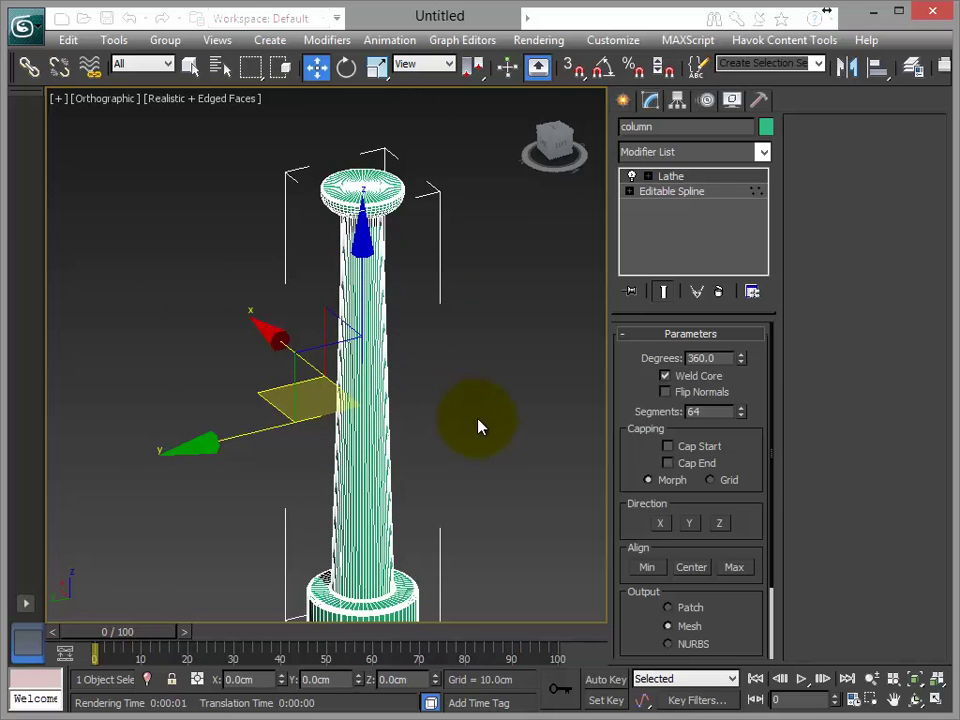
- Save the scene as "column" in the project's scenes folder
{"action": "left_click", "coordinate": [25, 26]}
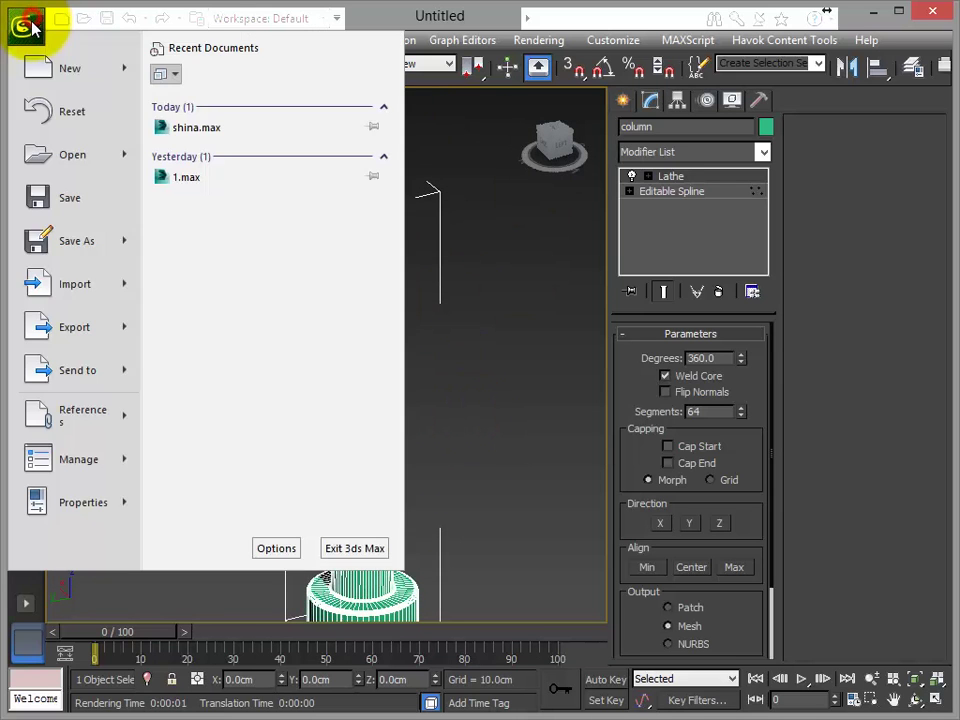
{"action": "left_click", "coordinate": [60, 245]}
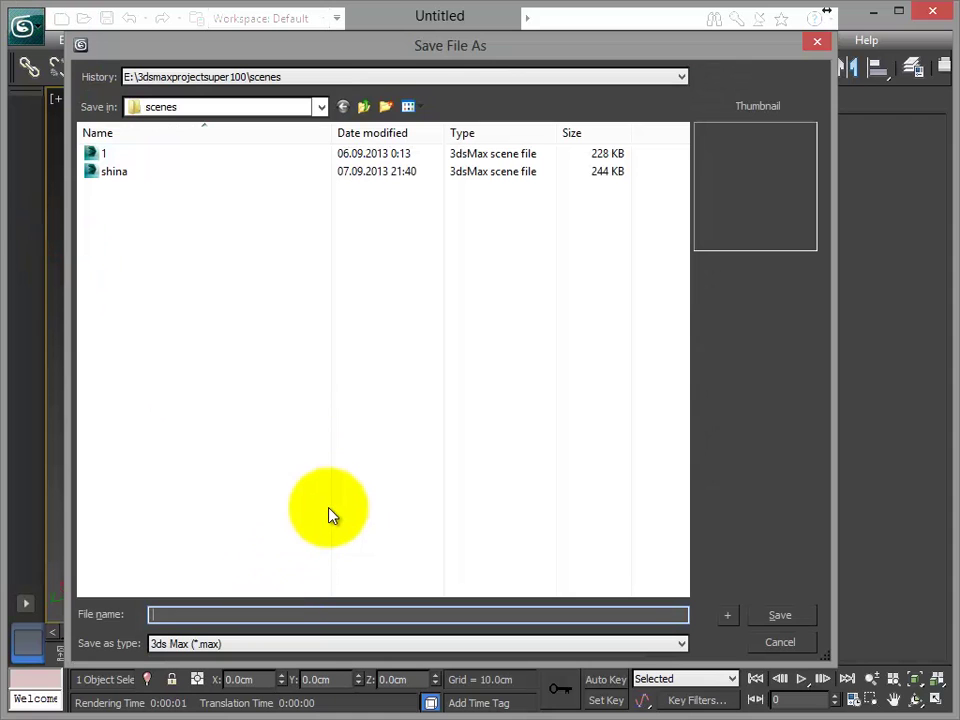
{"action": "type", "text": "column"}
{"action": "key", "text": "Return"}
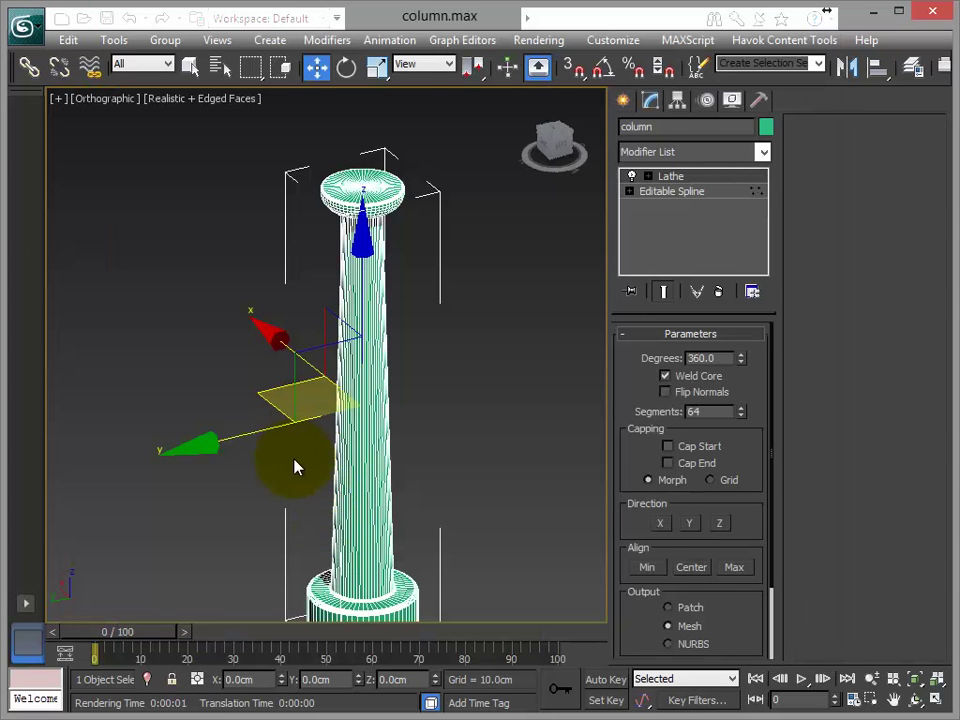
- Add a Twist modifier to the column above the Lathe
{"action": "scroll", "coordinate": [394, 377], "scroll_direction": "up", "scroll_amount": 5}
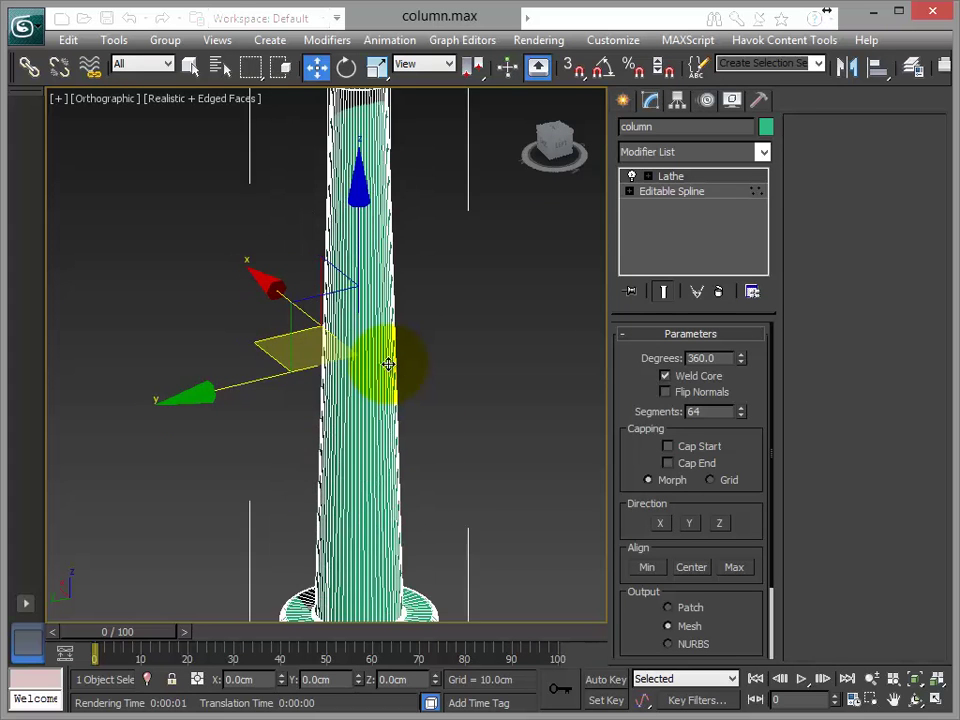
{"action": "scroll", "coordinate": [400, 383], "scroll_direction": "down", "scroll_amount": 4}
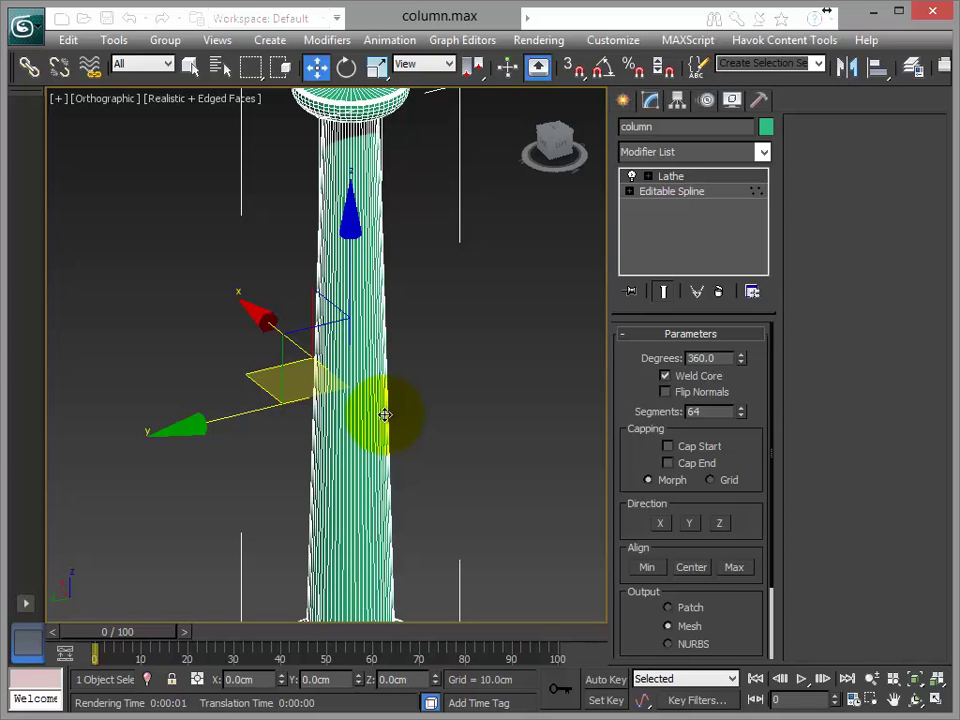
{"action": "scroll", "coordinate": [431, 251], "scroll_direction": "down", "scroll_amount": 3}
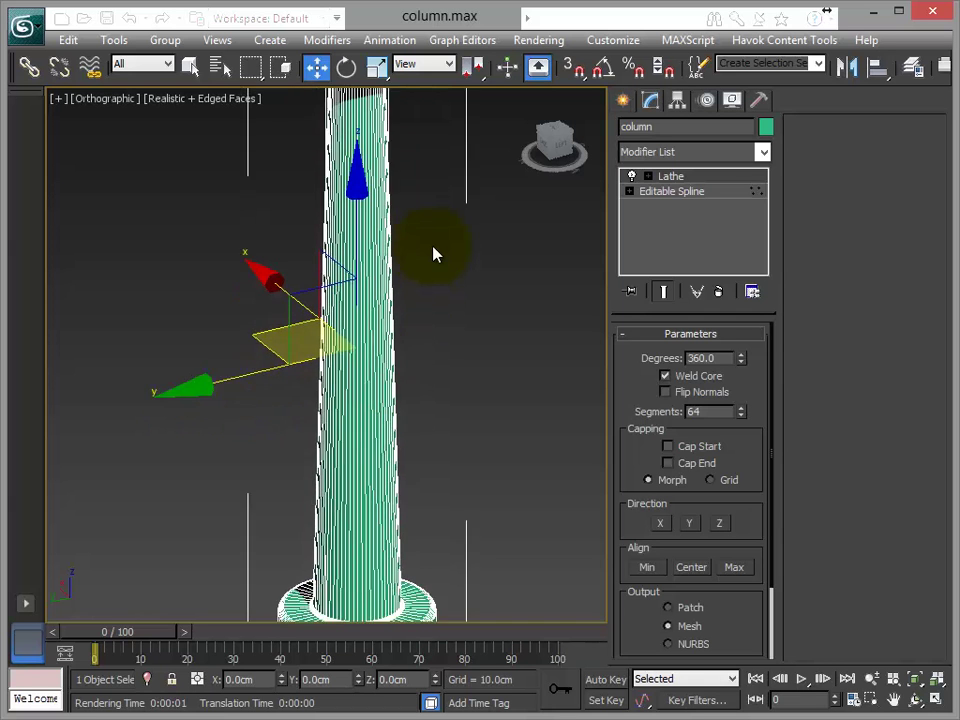
{"action": "middle_click_drag", "start_coordinate": [431, 272], "coordinate": [440, 312]}
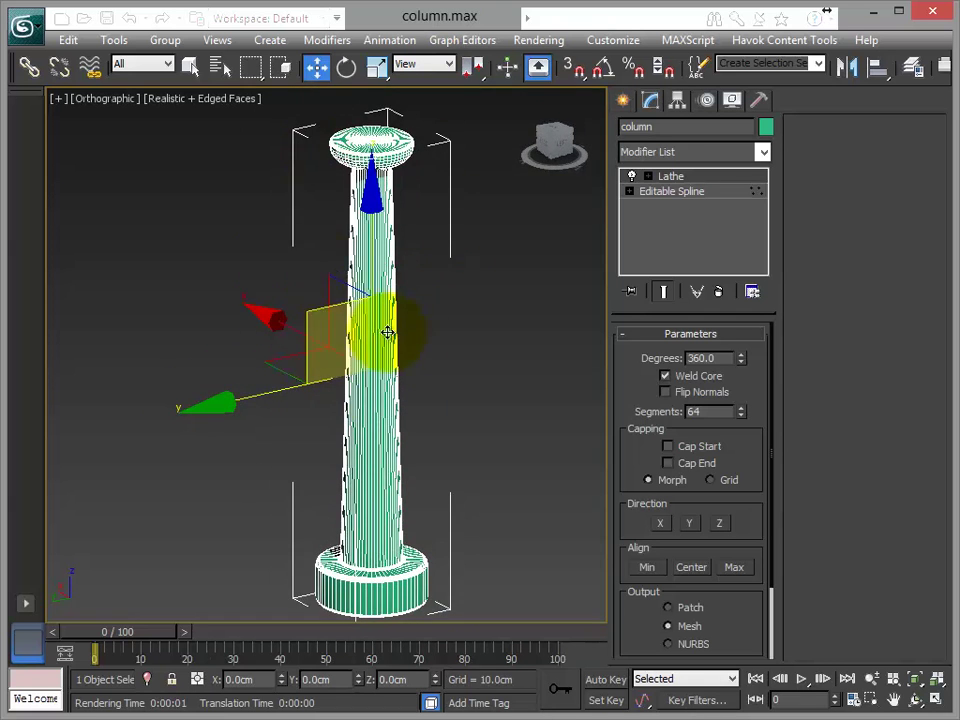
{"action": "left_click", "coordinate": [340, 44]}
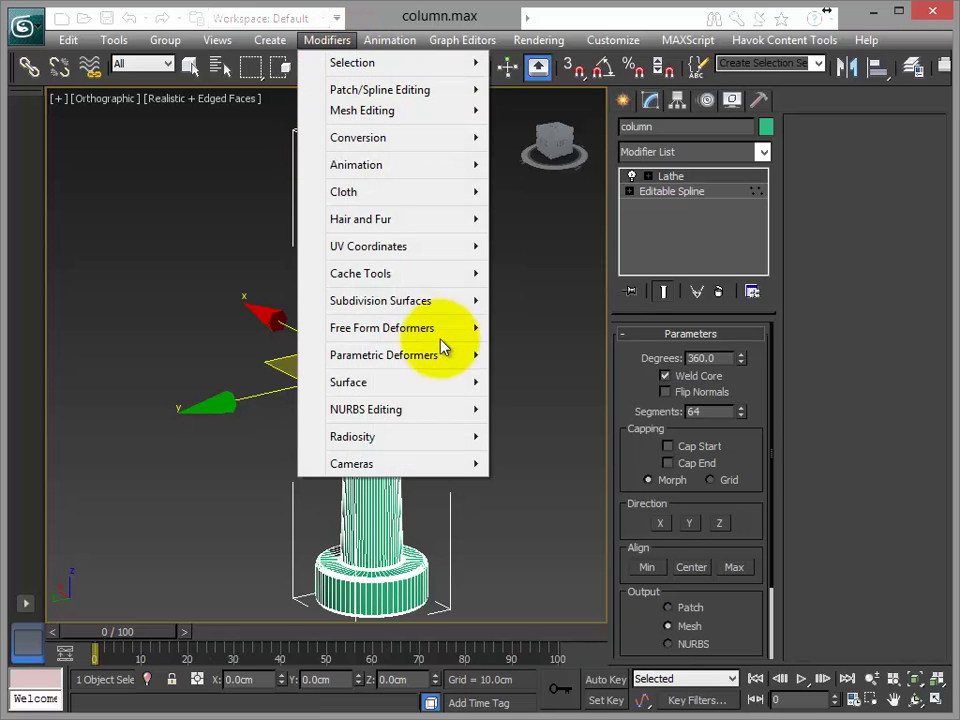
{"action": "mouse_move", "coordinate": [433, 356]}
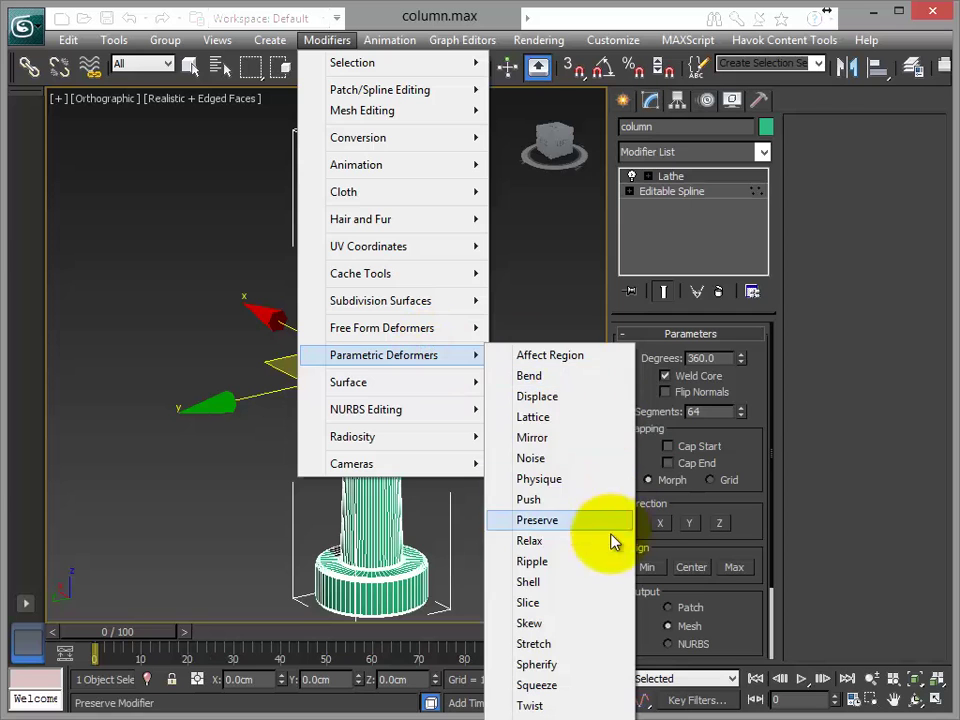
{"action": "left_click", "coordinate": [560, 705]}
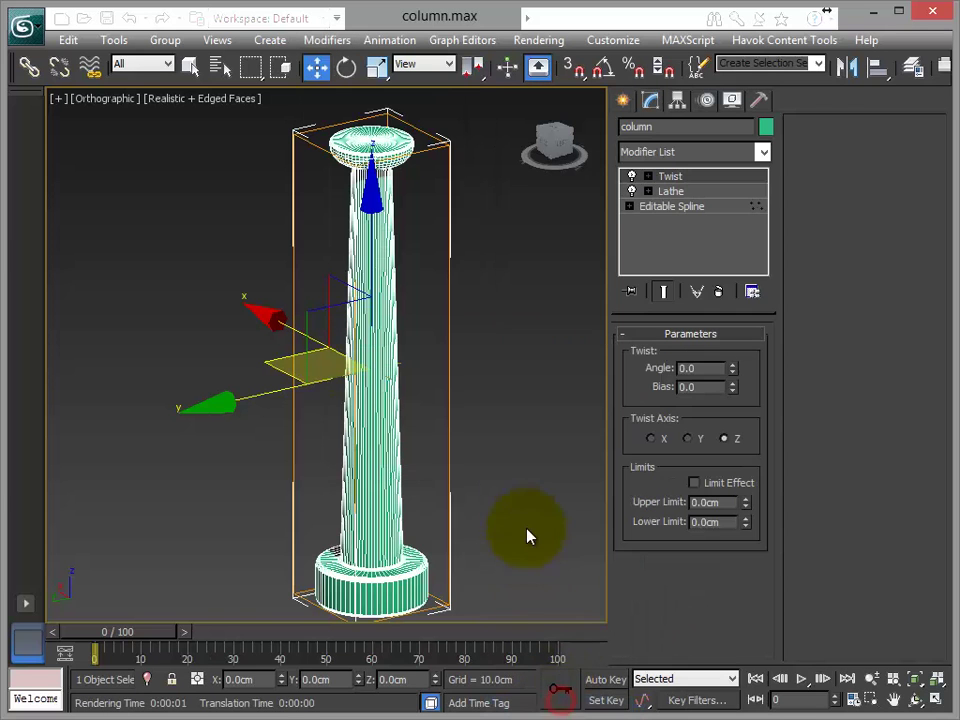
- Try twisting the column about the Z axis with an angle of about -254.5, and undo the twist
{"action": "left_click_drag", "start_coordinate": [738, 368], "coordinate": [146, 90]}
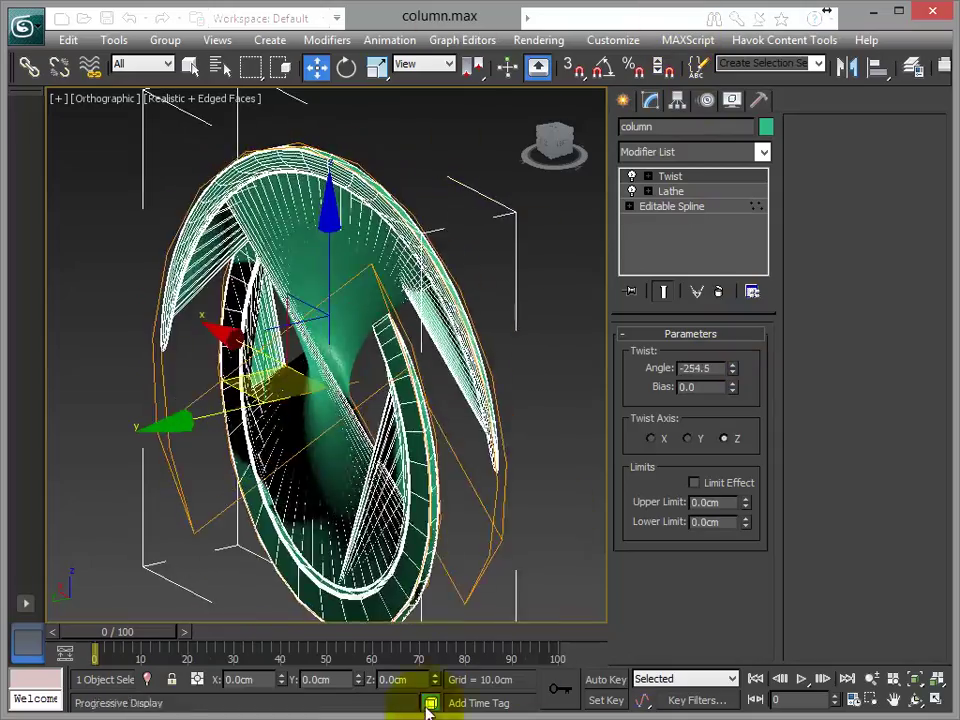
{"action": "key", "text": "ctrl+z"}
{"action": "middle_click_drag", "start_coordinate": [510, 418], "coordinate": [536, 329]}
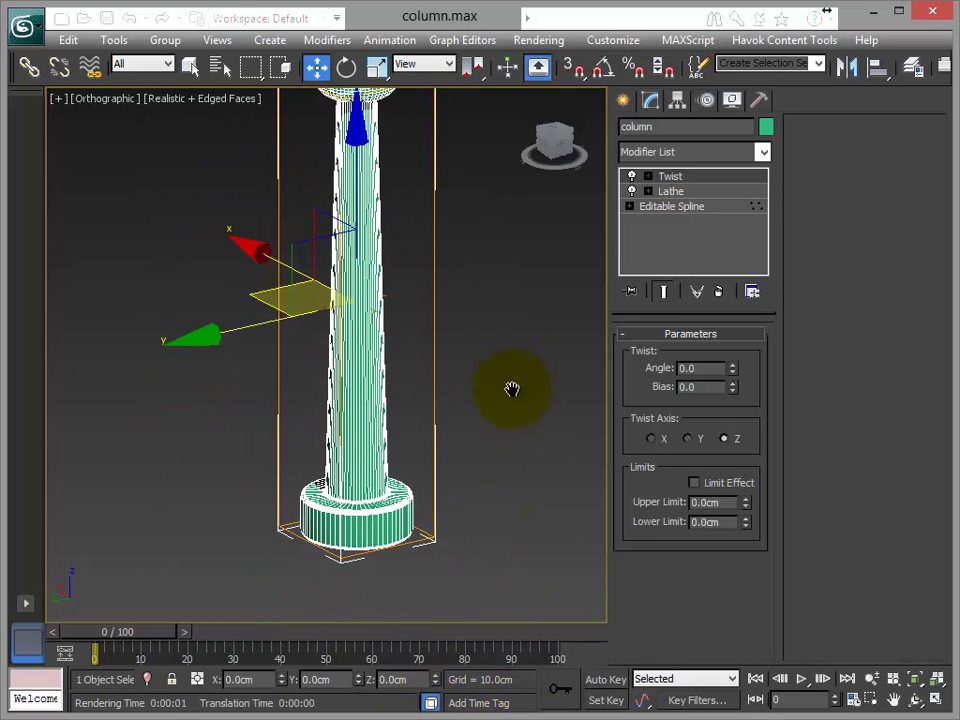
{"action": "middle_click_drag", "start_coordinate": [516, 382], "coordinate": [557, 205], "text": "alt"}
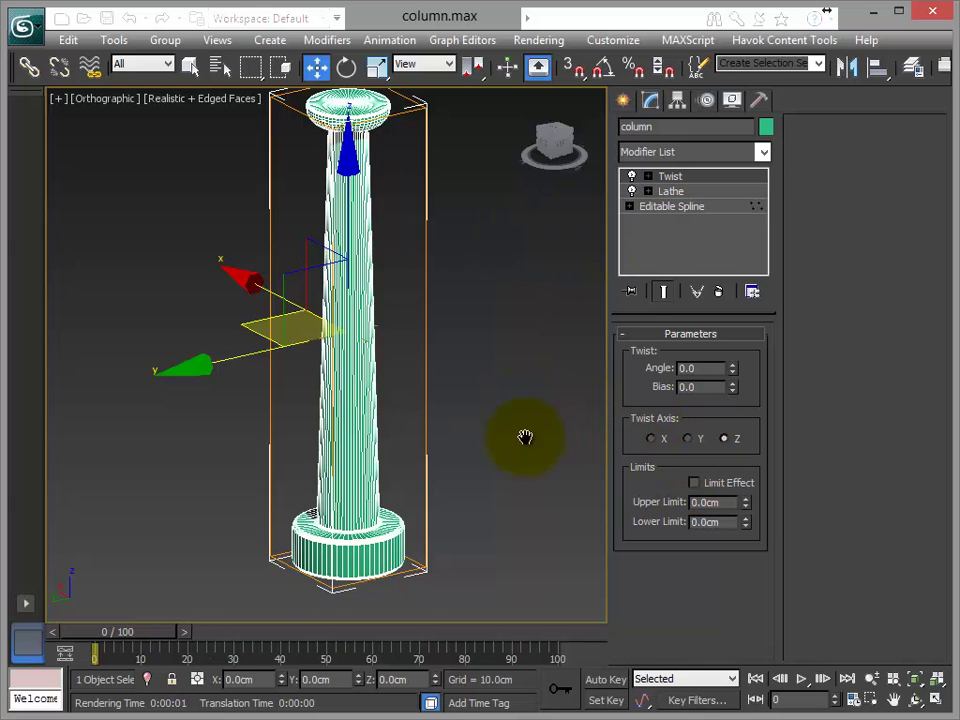
- Switch the reference coordinate system to Local to show the column's own axes
{"action": "middle_click_drag", "start_coordinate": [522, 410], "coordinate": [527, 457]}
{"action": "scroll", "coordinate": [495, 335], "scroll_direction": "down", "scroll_amount": 2}
{"action": "mouse_move", "coordinate": [482, 359]}
{"action": "middle_mouse_down"}
{"action": "mouse_move", "coordinate": [495, 335]}
{"action": "mouse_move", "coordinate": [487, 371]}
{"action": "middle_mouse_up"}
{"action": "scroll", "coordinate": [494, 332], "scroll_direction": "up", "scroll_amount": 2}
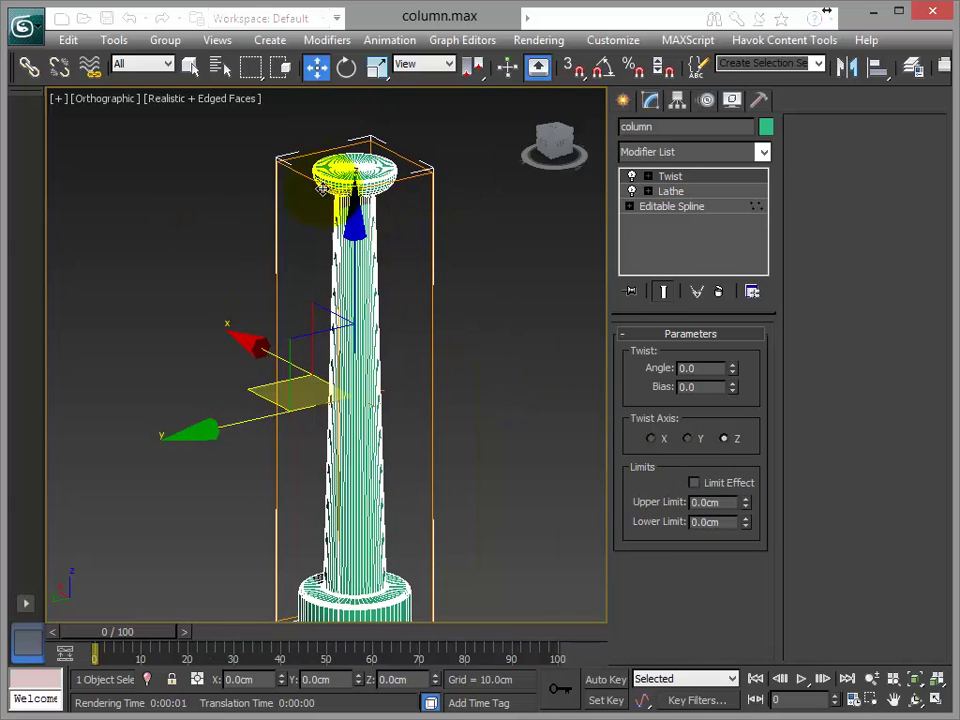
{"action": "left_click", "coordinate": [440, 64]}
{"action": "left_click", "coordinate": [417, 133]}
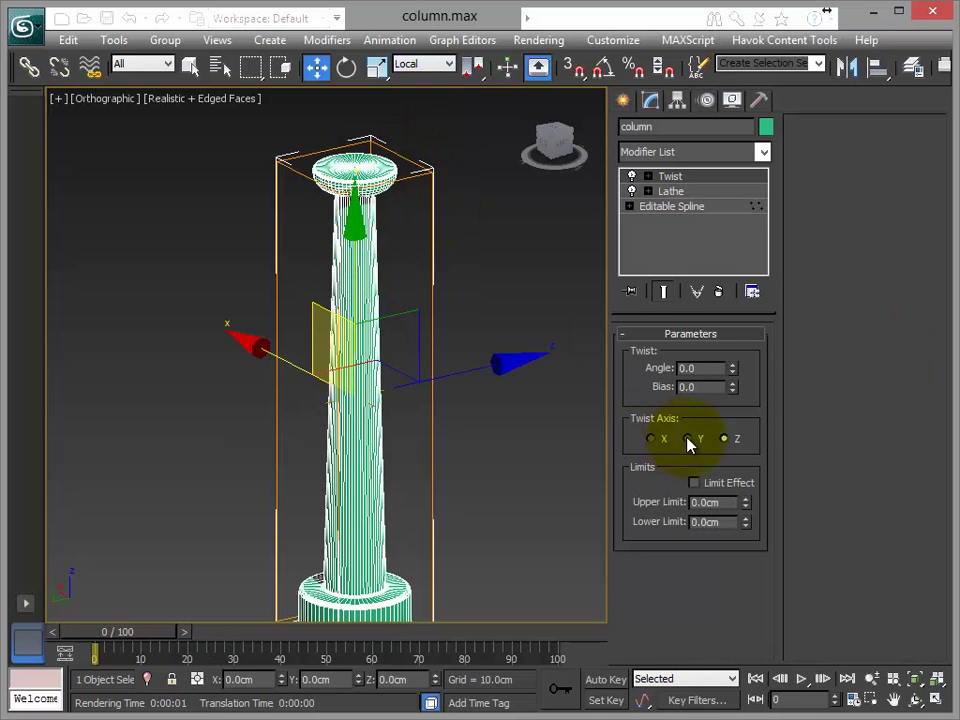
- Set the twist axis to Y and twist the column by an angle of about 507
{"action": "left_click_drag", "start_coordinate": [735, 372], "coordinate": [586, 719]}
{"action": "left_click_drag", "start_coordinate": [826, 10], "coordinate": [443, 540]}
{"action": "middle_click_drag", "start_coordinate": [418, 555], "coordinate": [377, 529], "text": "alt"}
{"action": "scroll", "coordinate": [371, 505], "scroll_direction": "up", "scroll_amount": 6}
{"action": "middle_click_drag", "start_coordinate": [348, 325], "coordinate": [328, 323]}
{"action": "scroll", "coordinate": [328, 323], "scroll_direction": "down", "scroll_amount": 5}
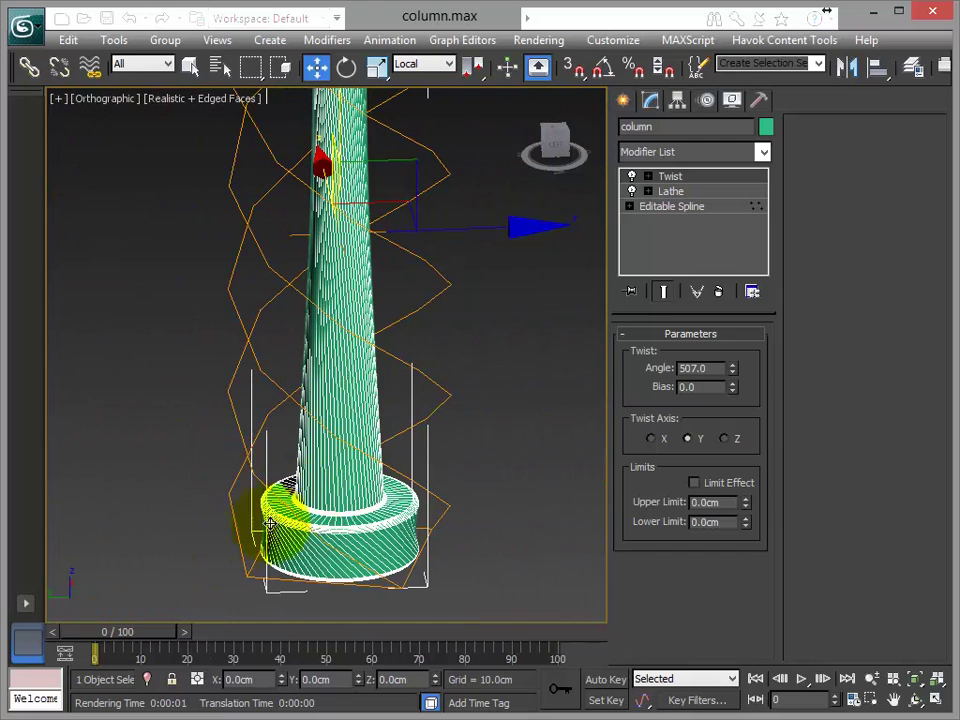
- Return to the column's Editable Spline level and hide the Lathe and Twist results so only the profile shows
{"action": "mouse_move", "coordinate": [365, 388]}
{"action": "middle_mouse_down", "text": "alt"}
{"action": "mouse_move", "coordinate": [452, 366]}
{"action": "mouse_move", "coordinate": [439, 403]}
{"action": "mouse_move", "coordinate": [432, 347]}
{"action": "mouse_move", "coordinate": [456, 506]}
{"action": "mouse_move", "coordinate": [444, 508]}
{"action": "mouse_move", "coordinate": [378, 323]}
{"action": "middle_mouse_up", "text": "alt"}
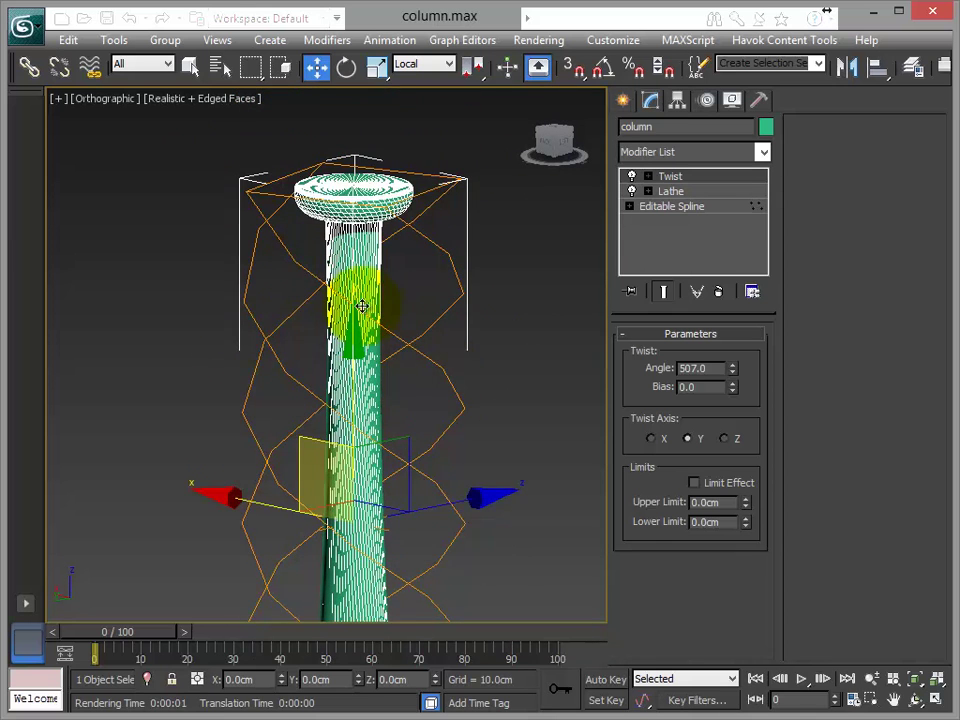
{"action": "middle_click_drag", "start_coordinate": [392, 398], "coordinate": [394, 320]}
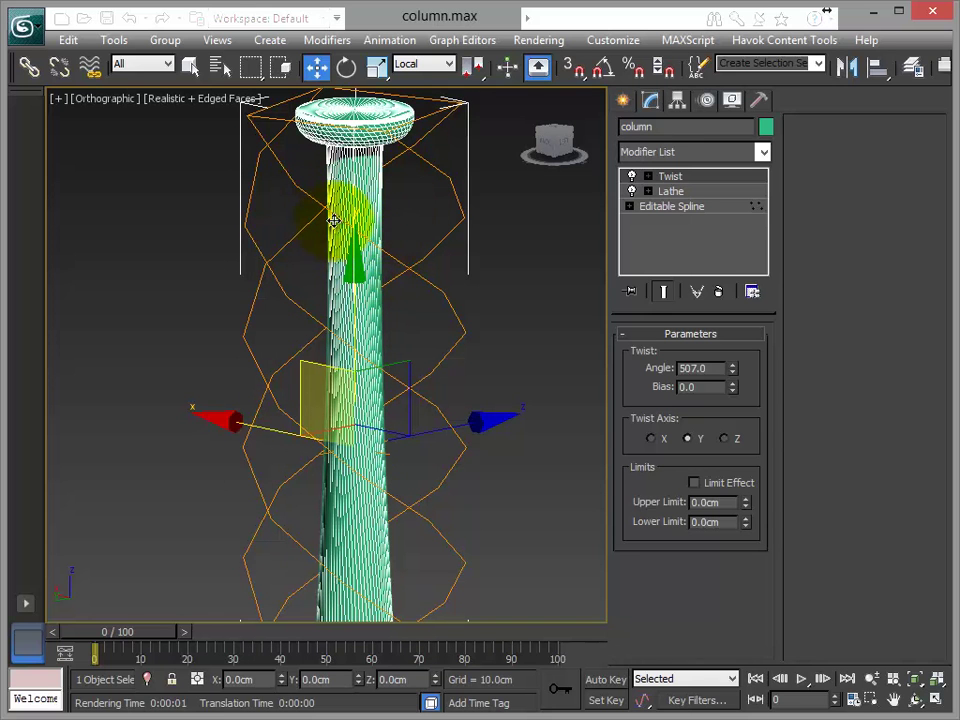
{"action": "middle_click_drag", "start_coordinate": [380, 242], "coordinate": [392, 171]}
{"action": "scroll", "coordinate": [408, 307], "scroll_direction": "down", "scroll_amount": 5}
{"action": "scroll", "coordinate": [407, 300], "scroll_direction": "up", "scroll_amount": 3}
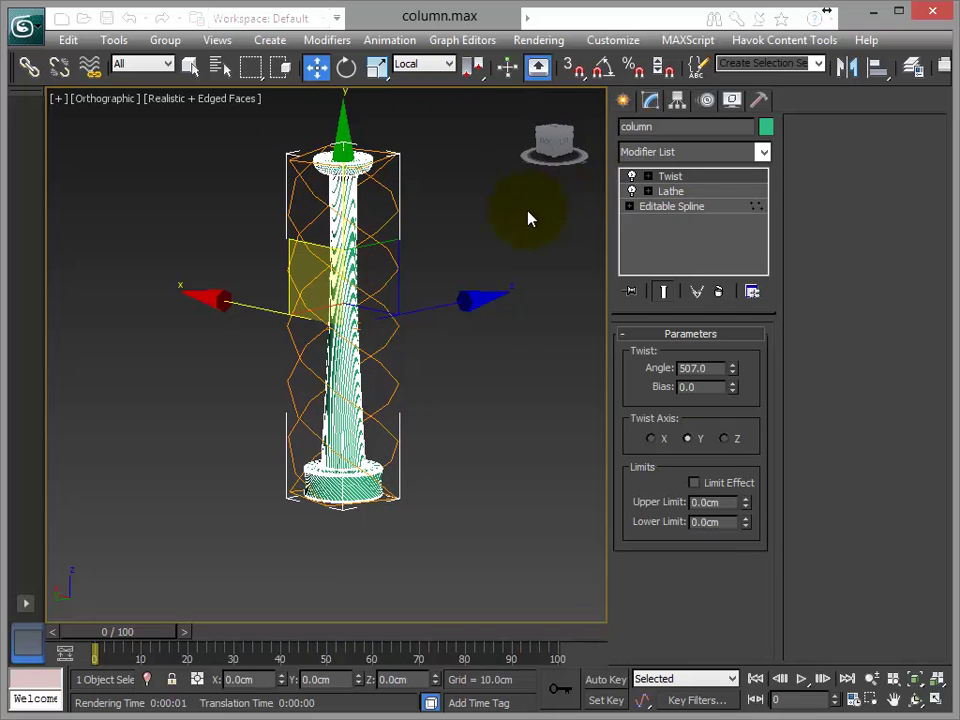
{"action": "left_click", "coordinate": [688, 208]}
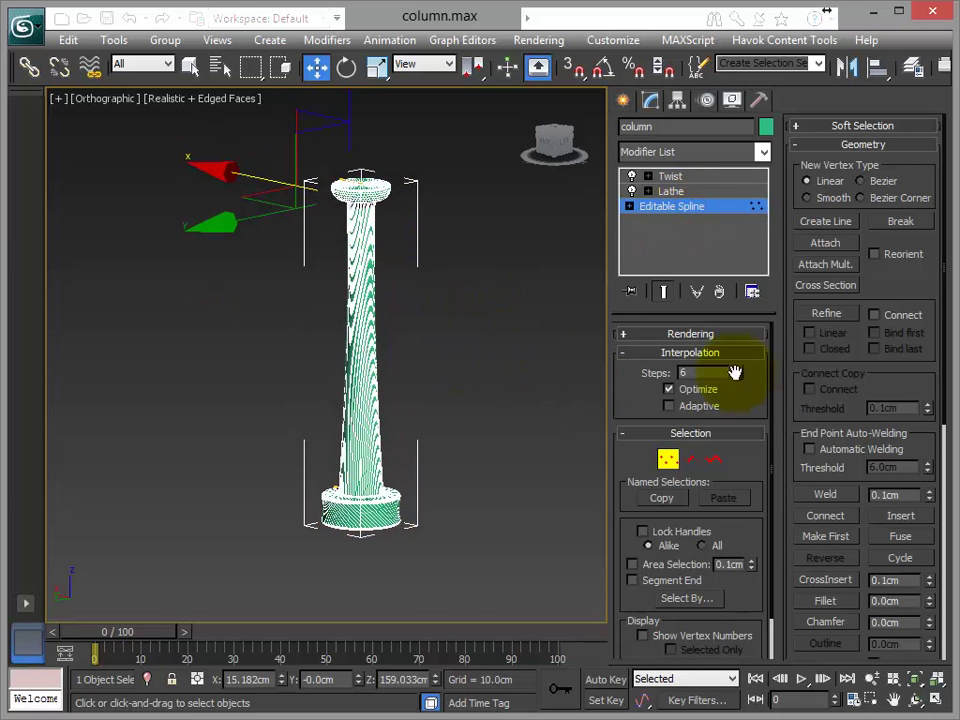
{"action": "left_click", "coordinate": [662, 291]}
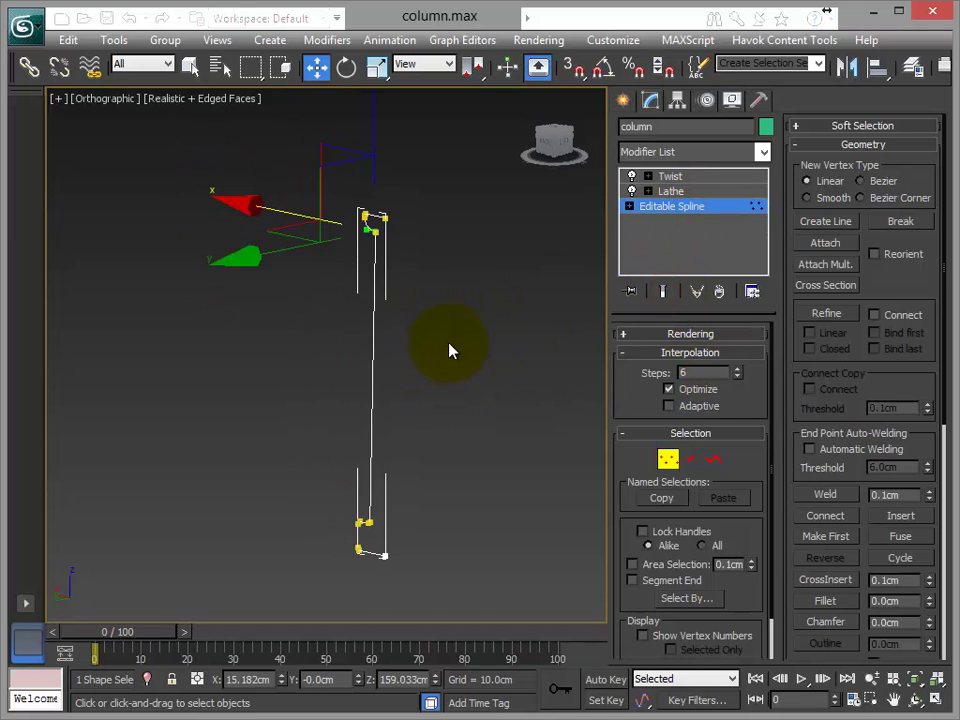
- Select the profile's long shaft segment at segment level in the Front view
{"action": "key", "text": "f"}
{"action": "scroll", "coordinate": [452, 375], "scroll_direction": "up", "scroll_amount": 5}
{"action": "middle_click_drag", "start_coordinate": [420, 377], "coordinate": [510, 5]}
{"action": "scroll", "coordinate": [478, 300], "scroll_direction": "up", "scroll_amount": 2}
{"action": "middle_click_drag", "start_coordinate": [481, 335], "coordinate": [436, 302]}
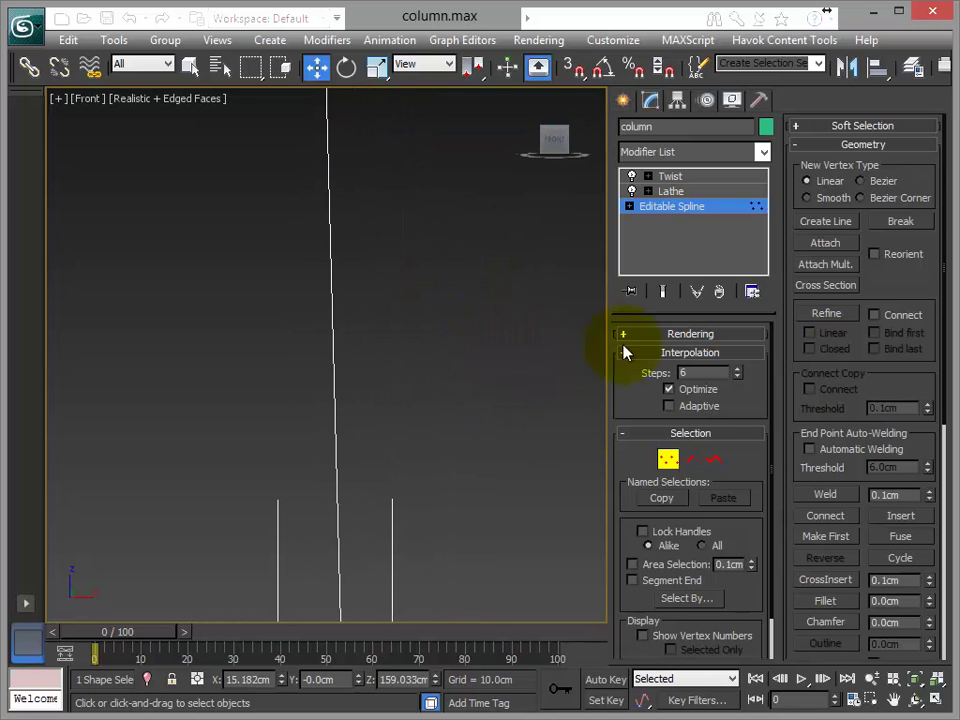
{"action": "left_click", "coordinate": [695, 456]}
{"action": "left_click", "coordinate": [335, 355]}
- Divide the selected shaft segment five times in succession to add evenly spaced vertices along its length
{"action": "middle_click_drag", "start_coordinate": [449, 356], "coordinate": [507, 516]}
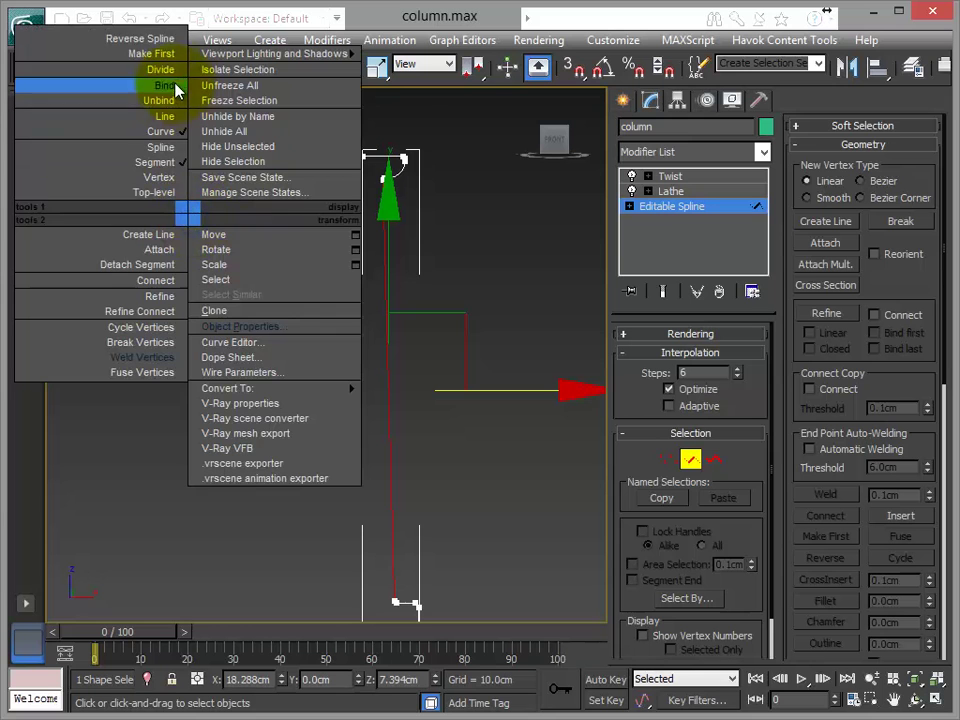
{"action": "left_click", "coordinate": [140, 55]}
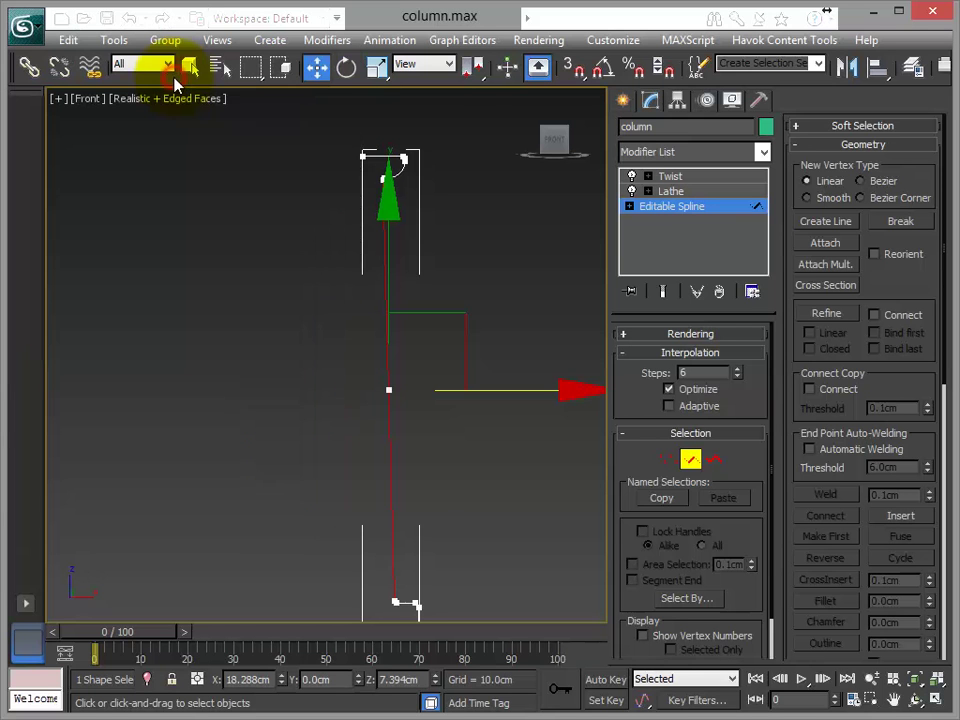
{"action": "right_click", "coordinate": [264, 280]}
{"action": "left_click", "coordinate": [238, 143]}
{"action": "right_click", "coordinate": [225, 248]}
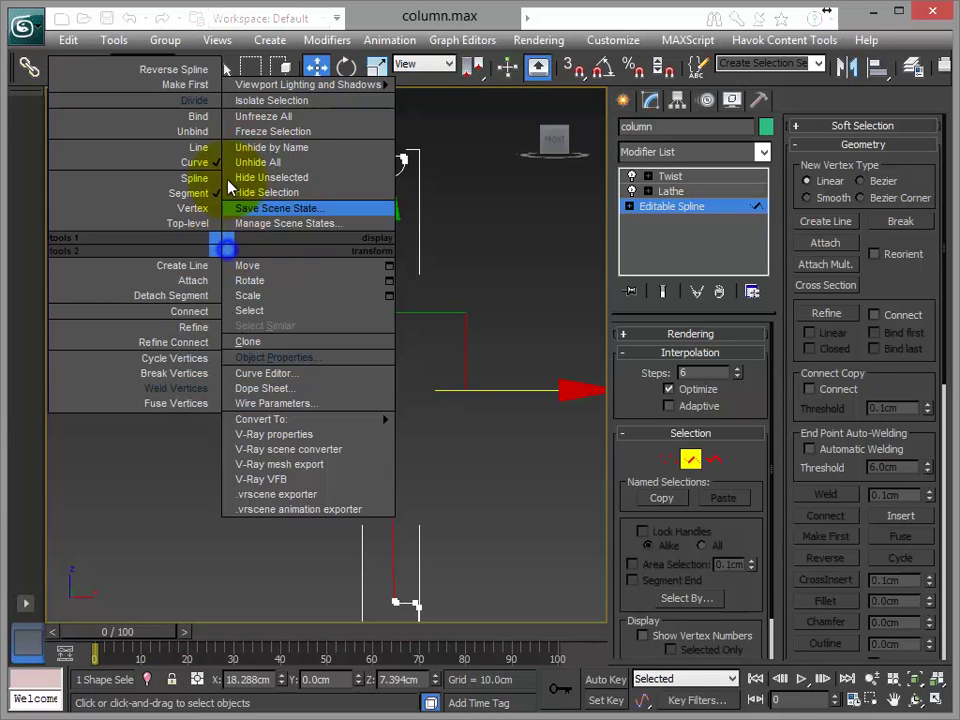
{"action": "left_click", "coordinate": [207, 103]}
{"action": "right_click", "coordinate": [226, 298]}
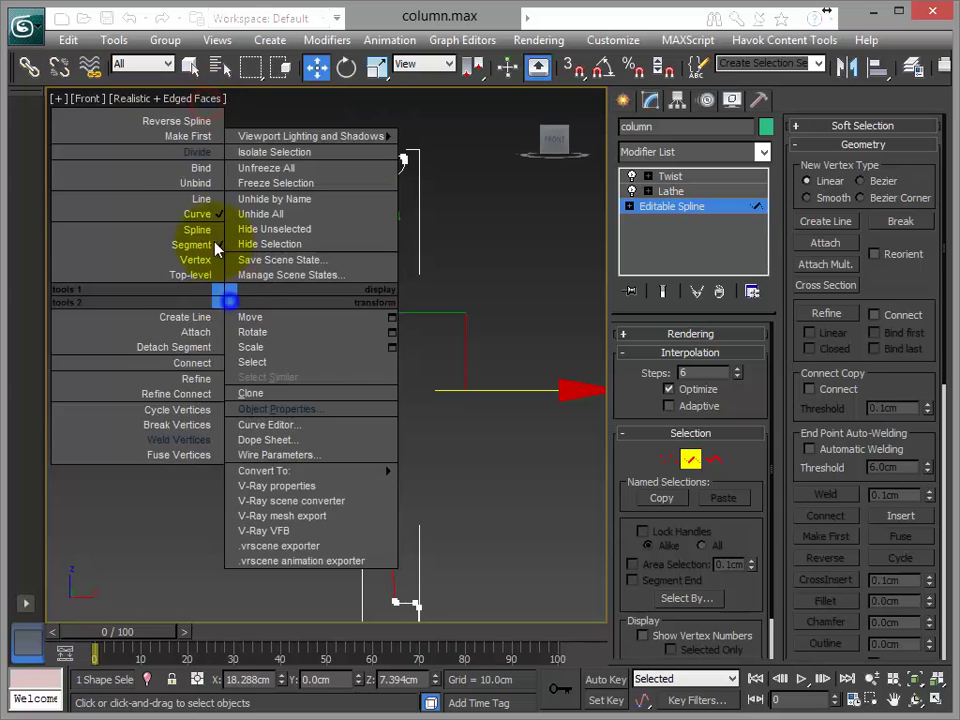
{"action": "left_click", "coordinate": [205, 158]}
{"action": "right_click", "coordinate": [227, 298]}
{"action": "left_click", "coordinate": [205, 153]}
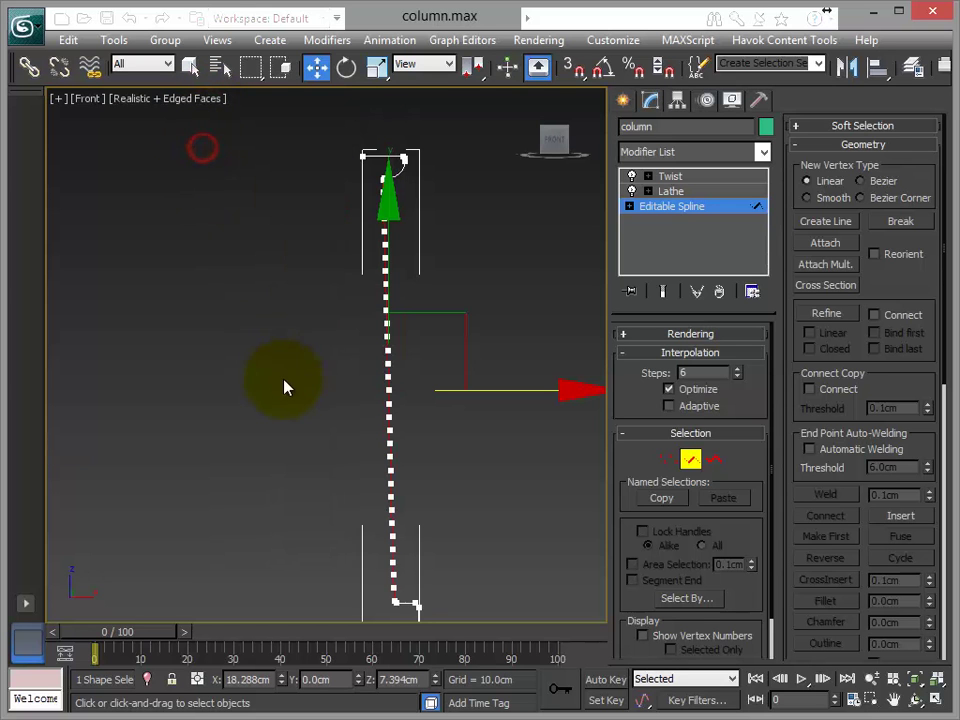
{"action": "middle_click_drag", "start_coordinate": [430, 413], "coordinate": [355, 337]}
{"action": "middle_click_drag", "start_coordinate": [349, 403], "coordinate": [422, 444]}
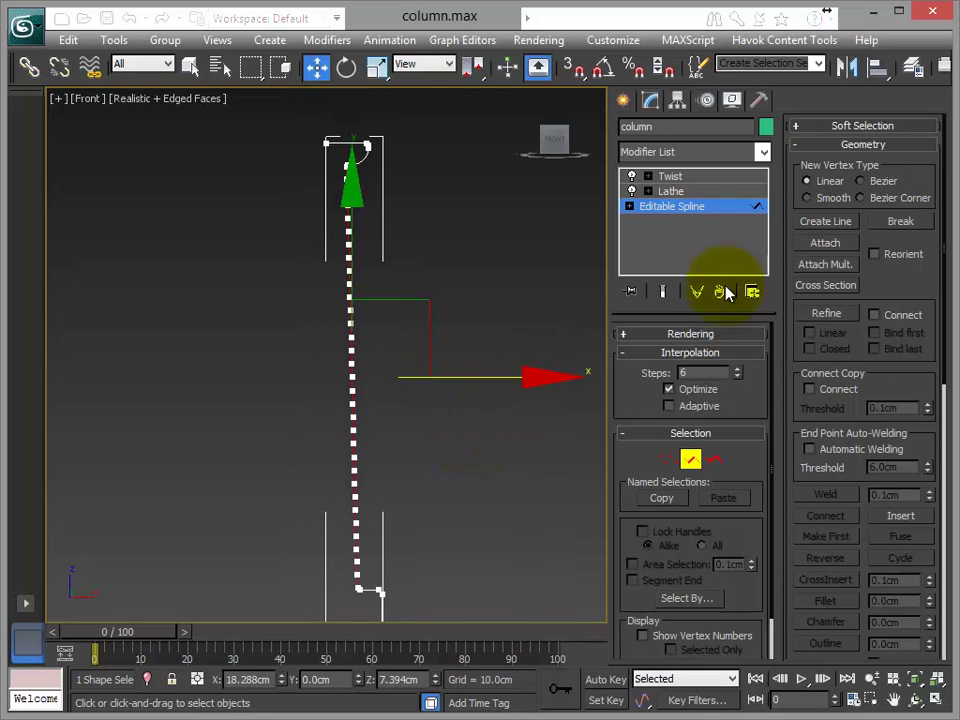
- Go back to the column's Twist modifier and set the twist angle to 360
{"action": "left_click", "coordinate": [686, 178]}
{"action": "middle_click_drag", "start_coordinate": [391, 372], "coordinate": [405, 285]}
{"action": "scroll", "coordinate": [403, 405], "scroll_direction": "up", "scroll_amount": 5}
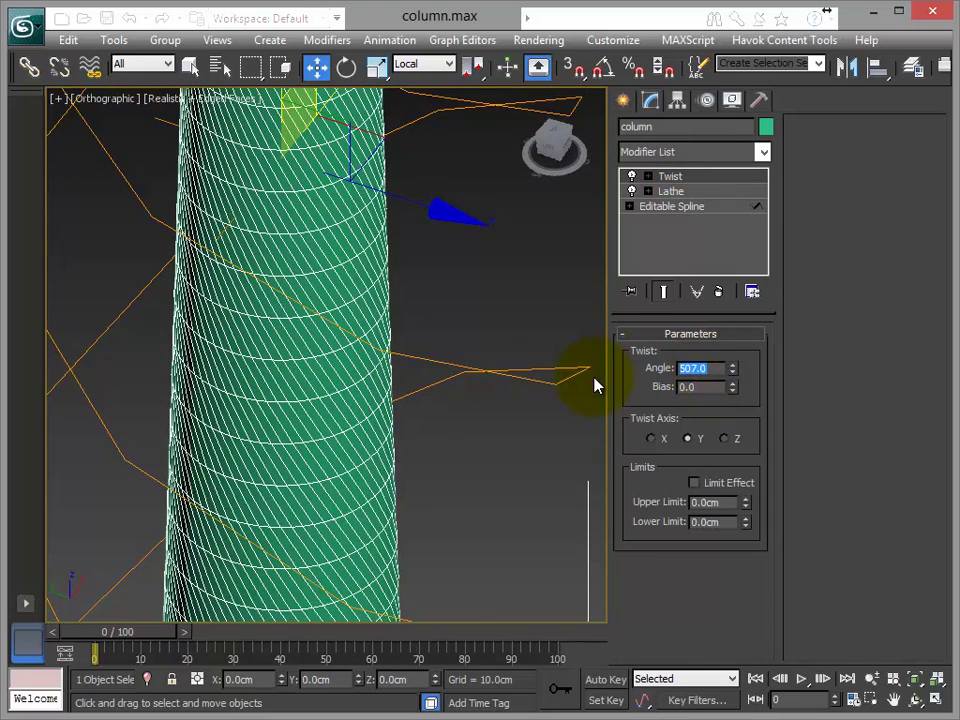
{"action": "key", "text": "Tab"}
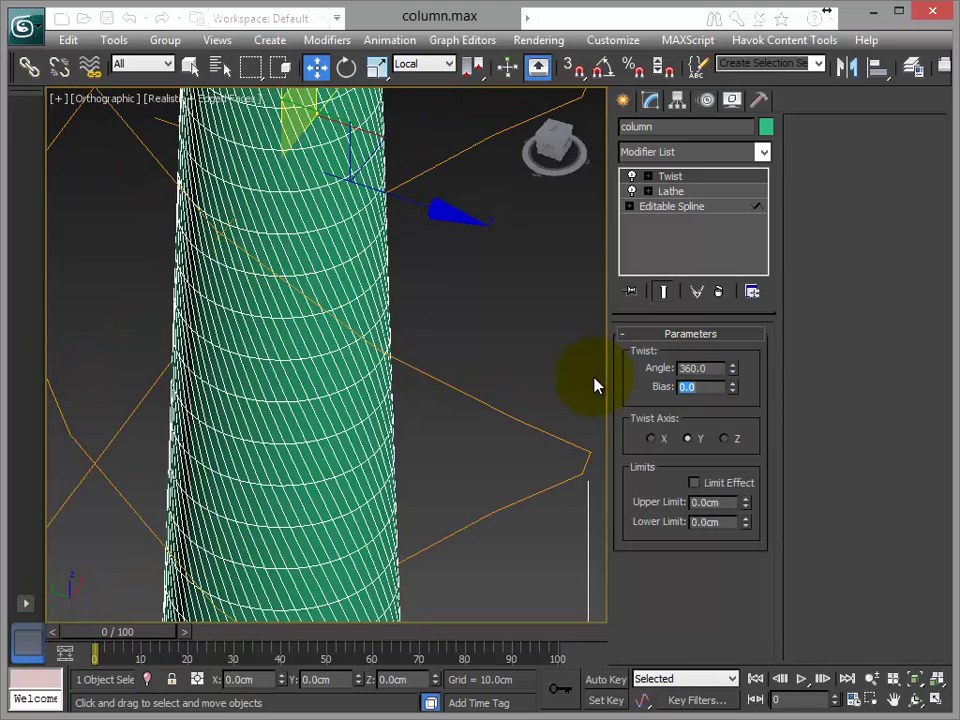
- Examine how the twist runs along the column's shaft, capital and base, close up and from the front
{"action": "middle_click_drag", "start_coordinate": [519, 376], "coordinate": [418, 460], "text": "alt"}
{"action": "middle_click_drag", "start_coordinate": [439, 282], "coordinate": [486, 459]}
{"action": "scroll", "coordinate": [486, 457], "scroll_direction": "up", "scroll_amount": 5}
{"action": "middle_click_drag", "start_coordinate": [527, 423], "coordinate": [413, 268]}
{"action": "scroll", "coordinate": [426, 296], "scroll_direction": "down", "scroll_amount": 5}
{"action": "middle_click_drag", "start_coordinate": [399, 467], "coordinate": [445, 318]}
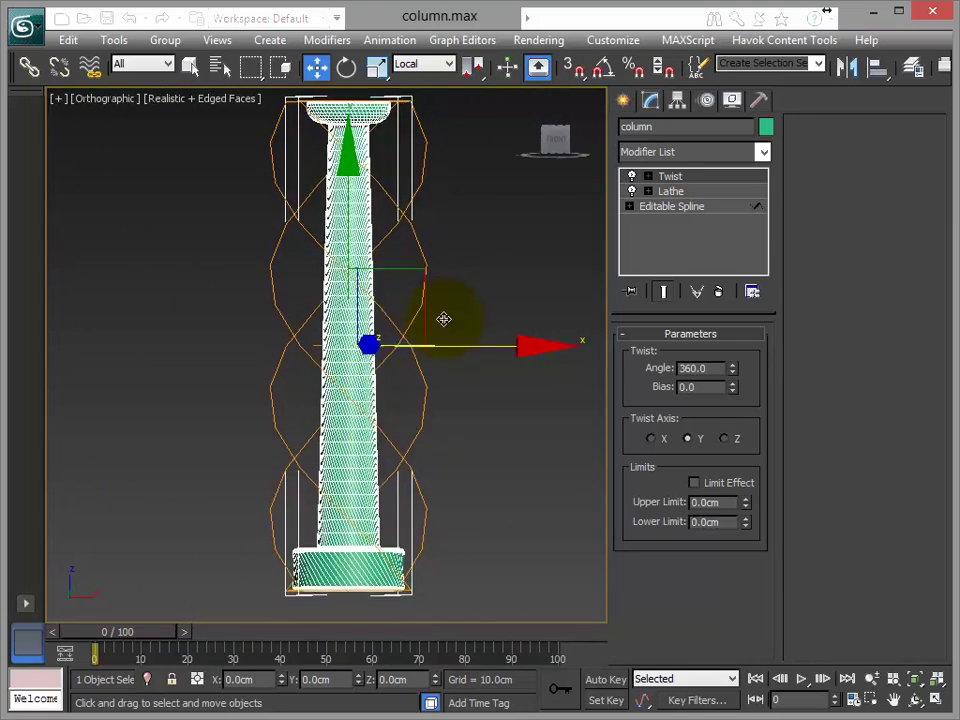
{"action": "scroll", "coordinate": [452, 343], "scroll_direction": "up", "scroll_amount": 3}
{"action": "middle_click_drag", "start_coordinate": [452, 369], "coordinate": [475, 535]}
{"action": "key", "text": "f"}
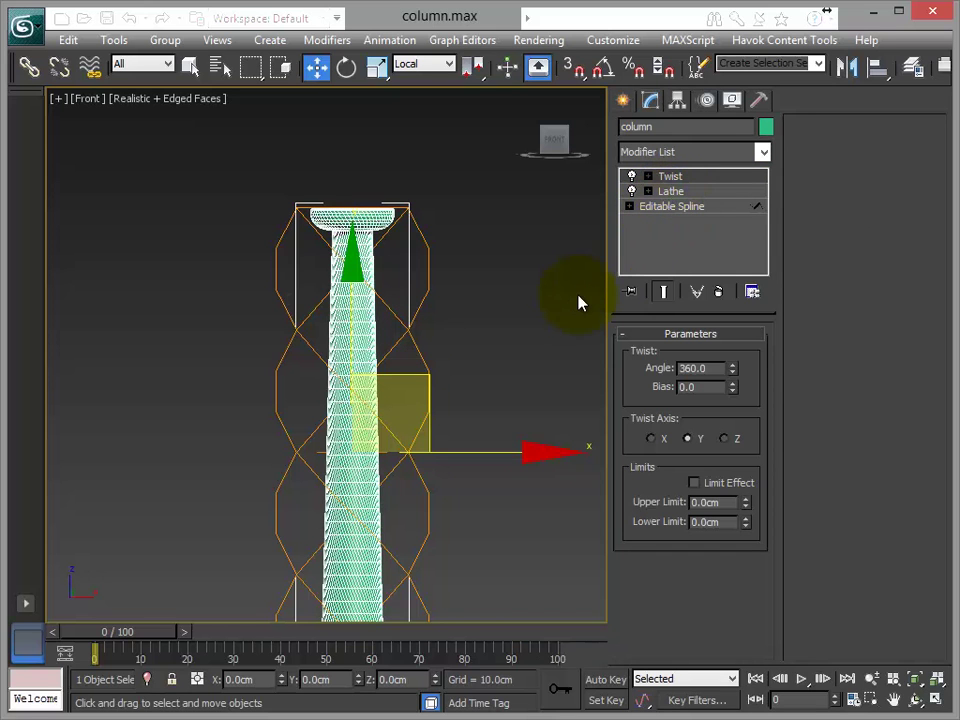
{"action": "middle_click_drag", "start_coordinate": [549, 336], "coordinate": [478, 307]}
{"action": "scroll", "coordinate": [530, 342], "scroll_direction": "up", "scroll_amount": 2}
{"action": "scroll", "coordinate": [531, 342], "scroll_direction": "down", "scroll_amount": 4}
{"action": "middle_click_drag", "start_coordinate": [542, 332], "coordinate": [540, 300]}
{"action": "scroll", "coordinate": [550, 339], "scroll_direction": "up", "scroll_amount": 2}
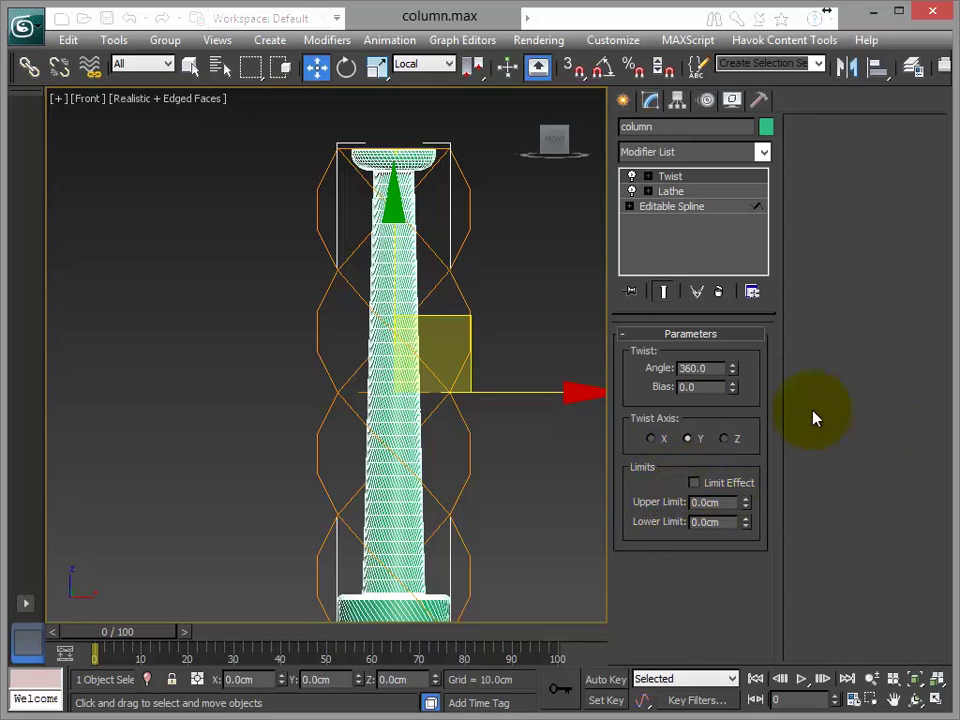
- Enable Limit Effect on the twist and raise its upper limit to about 123 cm
{"action": "left_click", "coordinate": [694, 483]}
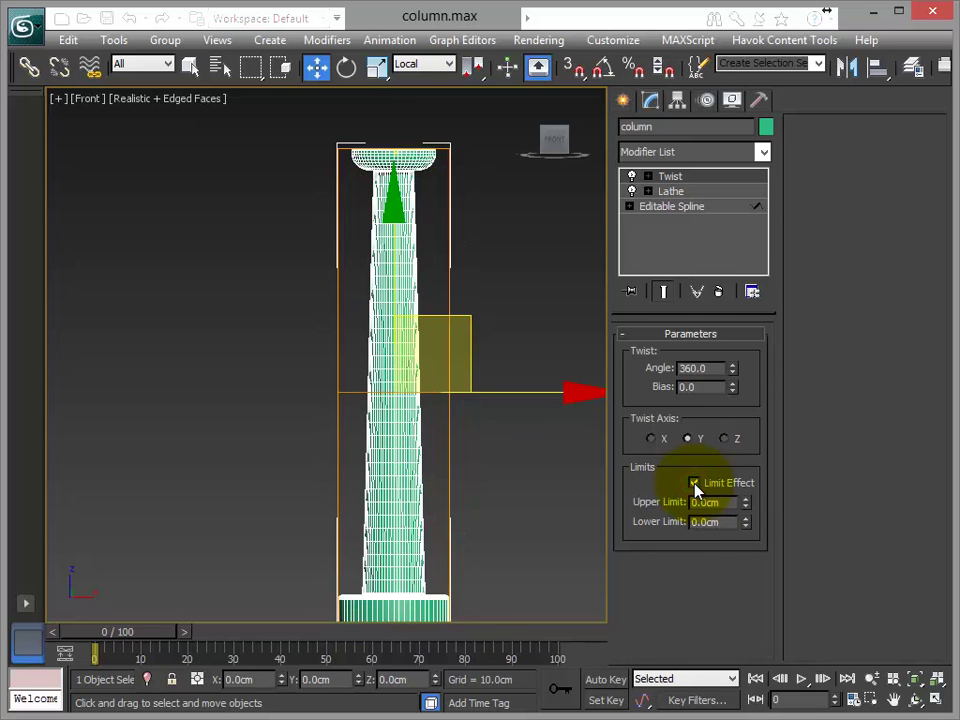
{"action": "middle_click_drag", "start_coordinate": [523, 477], "coordinate": [459, 490]}
{"action": "scroll", "coordinate": [542, 482], "scroll_direction": "up", "scroll_amount": 2}
{"action": "left_click_drag", "start_coordinate": [746, 505], "coordinate": [627, 639]}
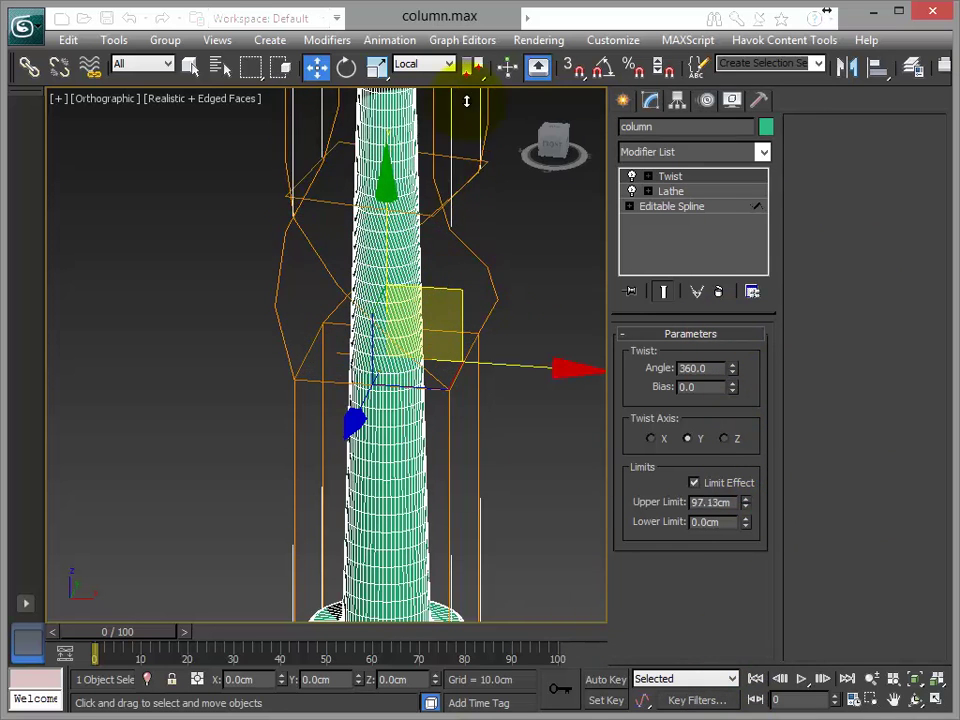
- Fine-tune the twist's upper limit to about 157.2 cm so the effect ends just below the capital
{"action": "middle_click_drag", "start_coordinate": [396, 328], "coordinate": [439, 654]}
{"action": "scroll", "coordinate": [452, 555], "scroll_direction": "up", "scroll_amount": 4}
{"action": "middle_click_drag", "start_coordinate": [402, 462], "coordinate": [220, 110]}
{"action": "middle_click_drag", "start_coordinate": [395, 230], "coordinate": [379, 330]}
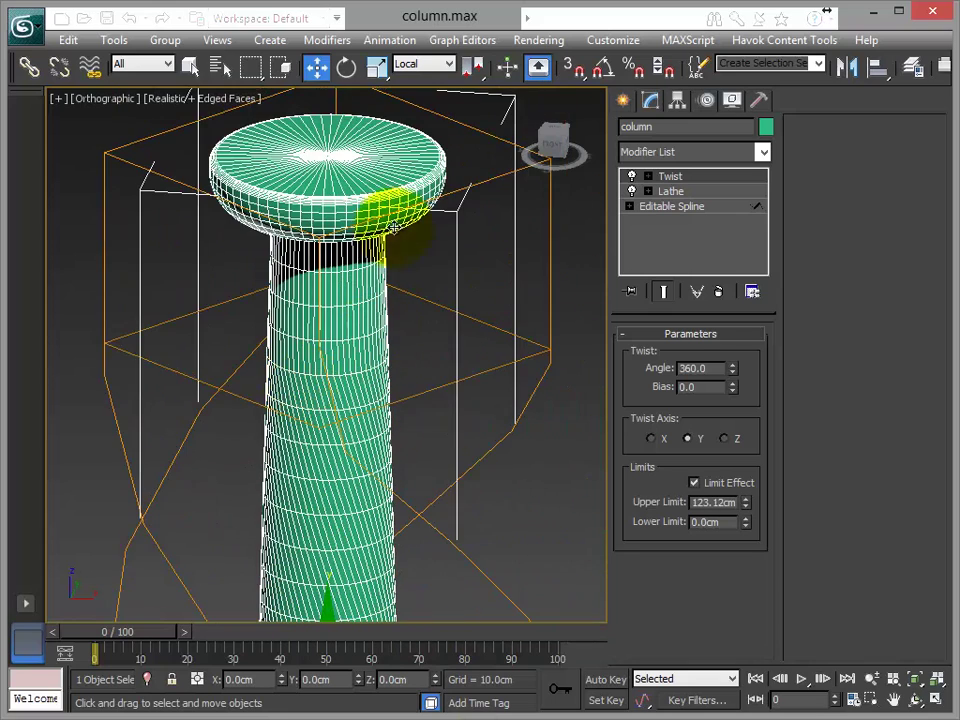
{"action": "left_click_drag", "start_coordinate": [746, 501], "coordinate": [758, 469]}
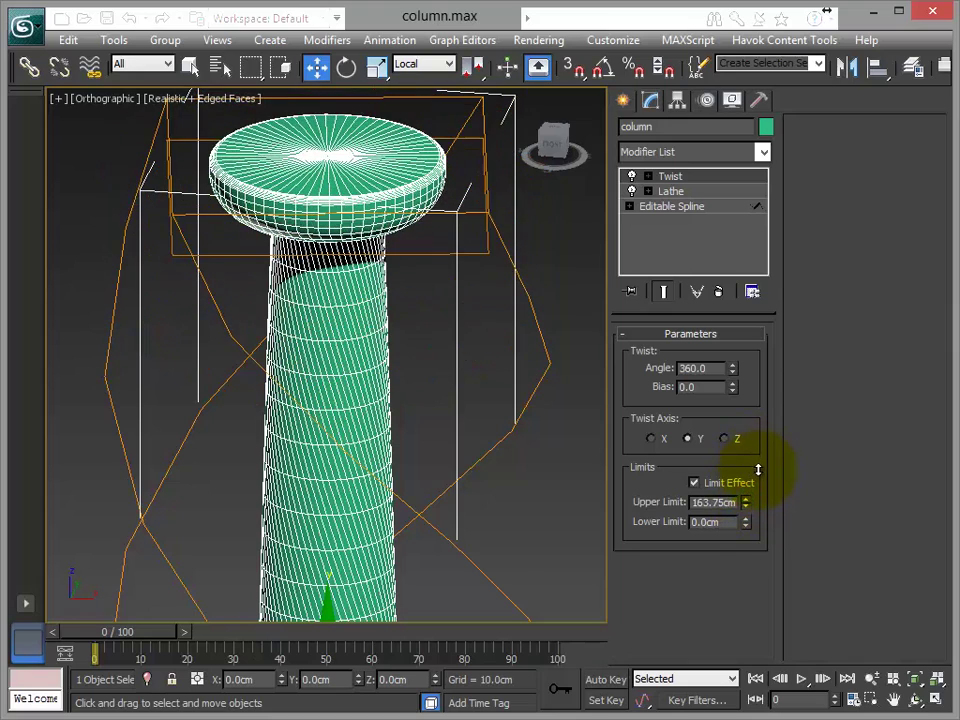
{"action": "key", "text": "f"}
{"action": "scroll", "coordinate": [544, 452], "scroll_direction": "down", "scroll_amount": 1}
{"action": "middle_click_drag", "start_coordinate": [544, 452], "coordinate": [575, 595]}
{"action": "scroll", "coordinate": [529, 510], "scroll_direction": "up", "scroll_amount": 10}
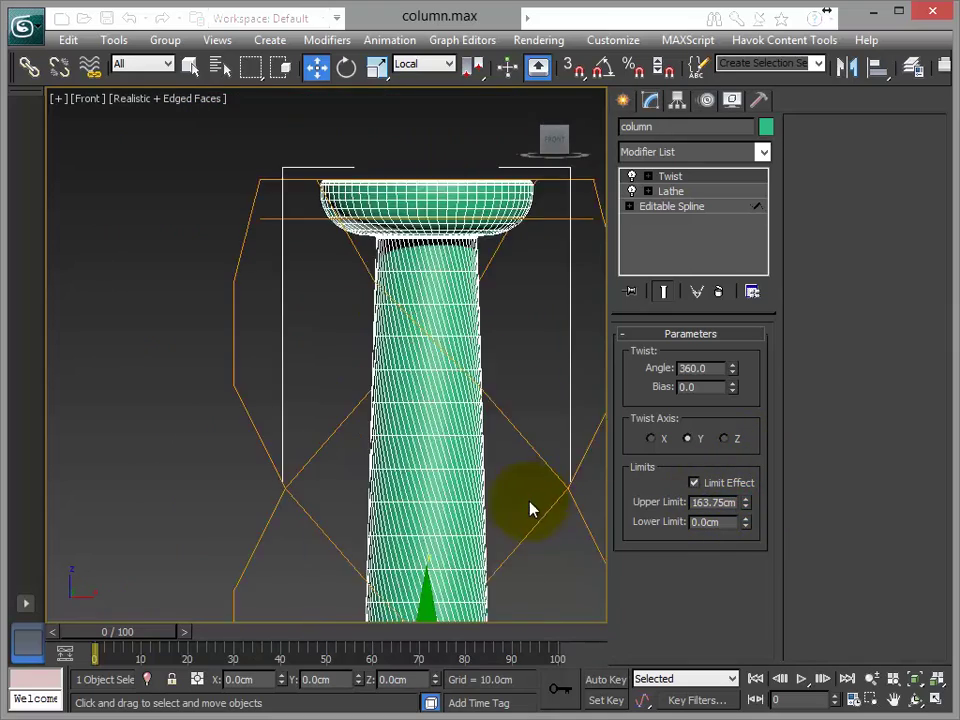
{"action": "middle_click_drag", "start_coordinate": [418, 445], "coordinate": [314, 420]}
{"action": "left_click_drag", "start_coordinate": [749, 500], "coordinate": [752, 502]}
- Lower the twist's lower limit to about -140.11 cm so the effect stops just above the base
{"action": "scroll", "coordinate": [512, 424], "scroll_direction": "down", "scroll_amount": 5}
{"action": "middle_click_drag", "start_coordinate": [511, 580], "coordinate": [467, 120]}
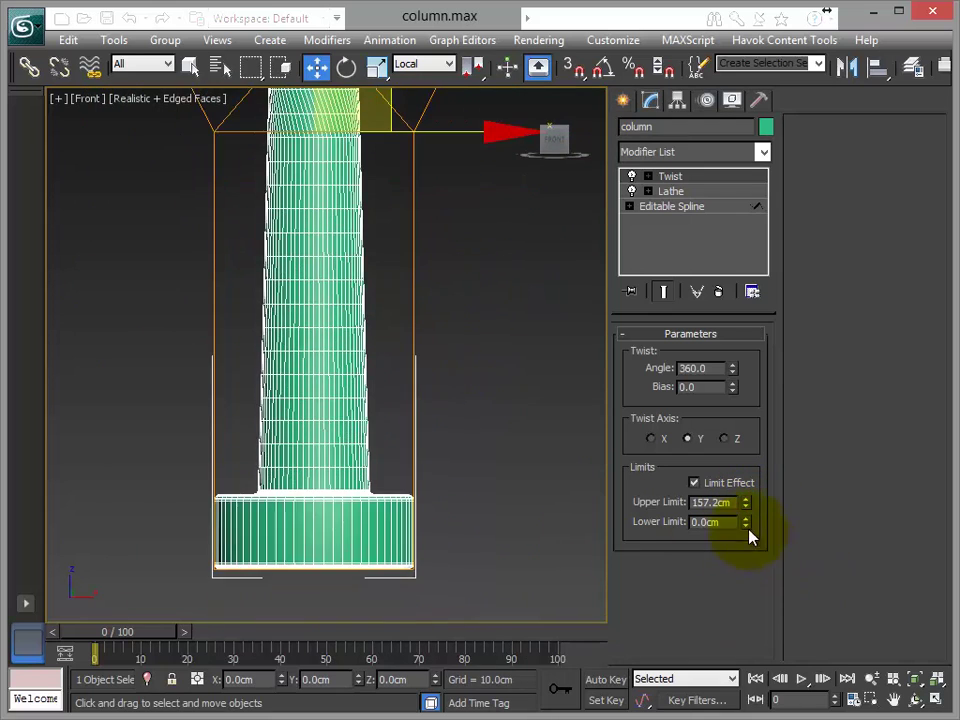
{"action": "left_click_drag", "start_coordinate": [746, 524], "coordinate": [485, 565]}
{"action": "middle_click_drag", "start_coordinate": [491, 523], "coordinate": [216, 450], "text": "alt"}
{"action": "scroll", "coordinate": [397, 450], "scroll_direction": "down", "scroll_amount": 5}
{"action": "scroll", "coordinate": [495, 500], "scroll_direction": "up", "scroll_amount": 5}
{"action": "middle_click_drag", "start_coordinate": [358, 357], "coordinate": [412, 296], "text": "ctrl+alt"}
{"action": "left_click", "coordinate": [334, 347]}
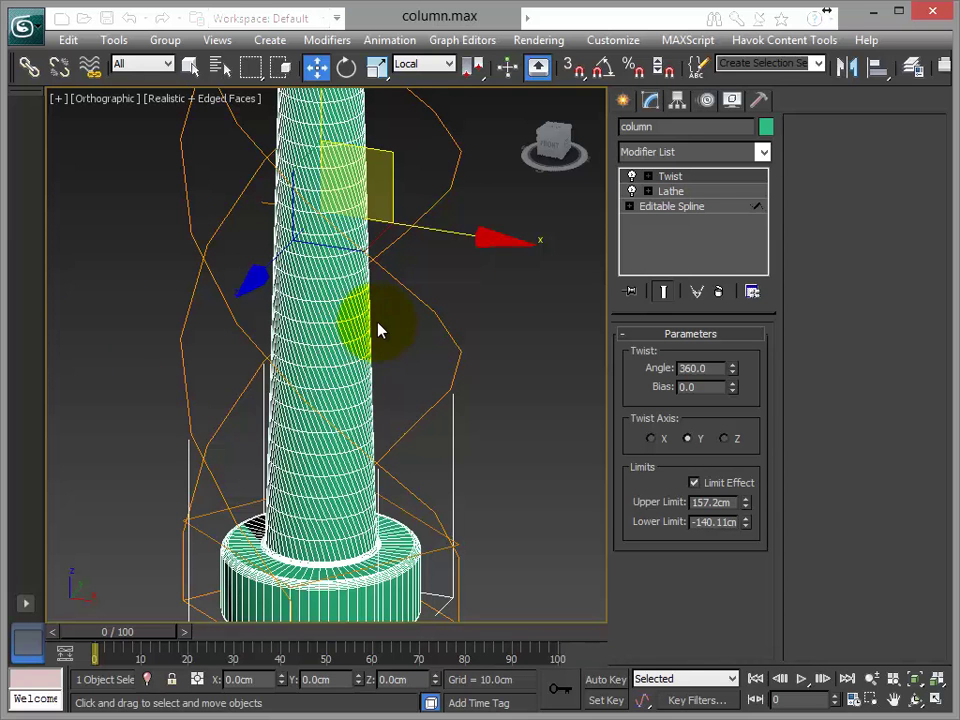
- Save the scene with the twisted column to the existing column.max file
{"action": "middle_click_drag", "start_coordinate": [461, 325], "coordinate": [454, 398], "text": "alt"}
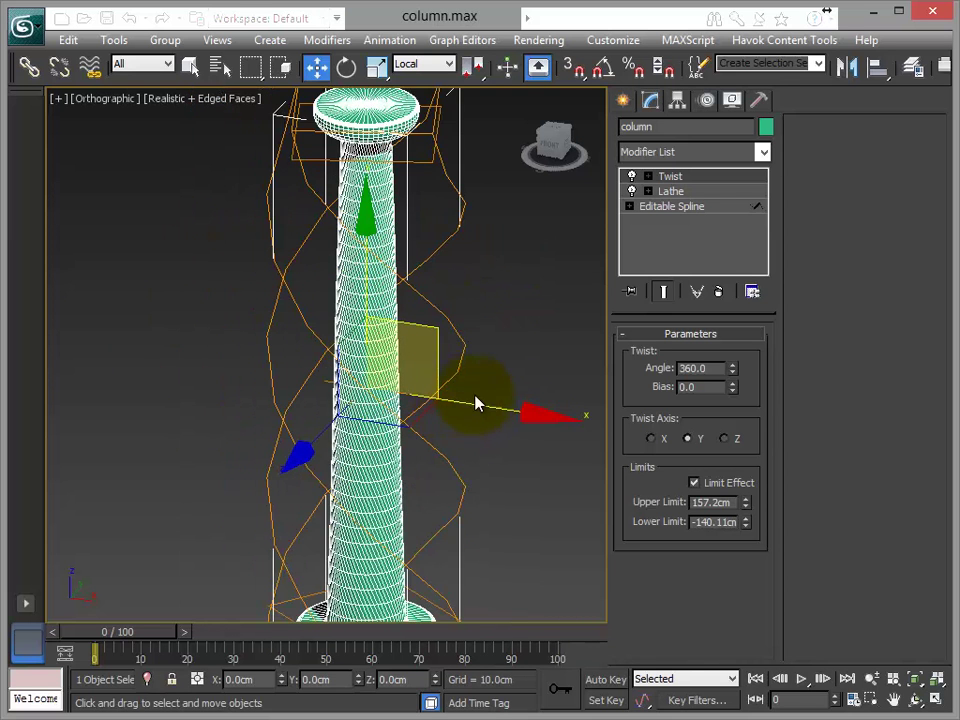
{"action": "middle_click_drag", "start_coordinate": [489, 407], "coordinate": [501, 460], "text": "alt"}
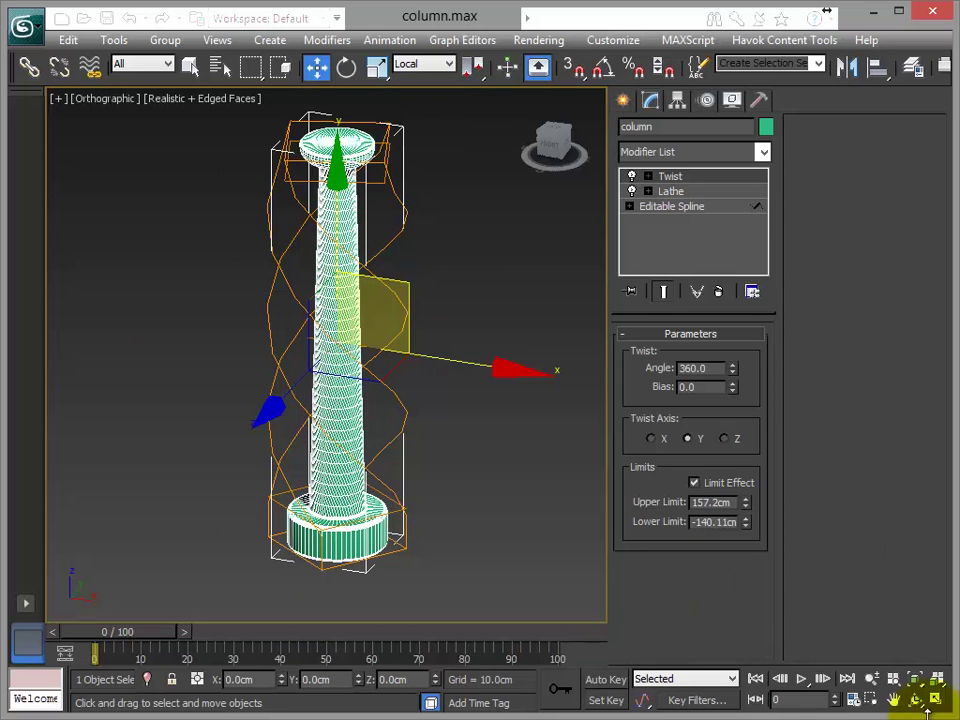
{"action": "left_click", "coordinate": [24, 24]}
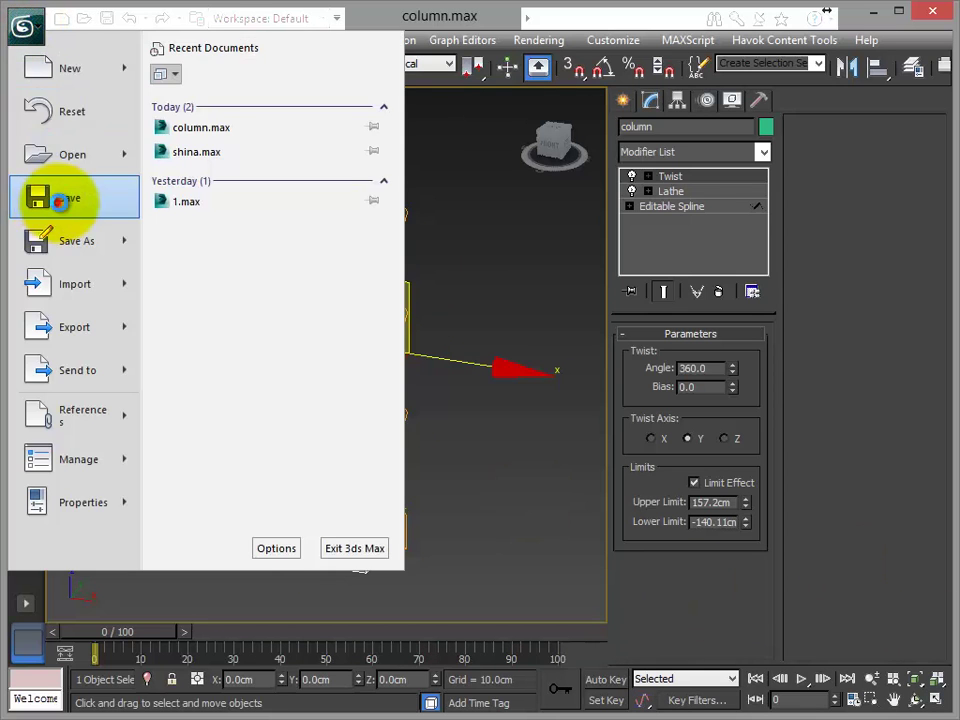